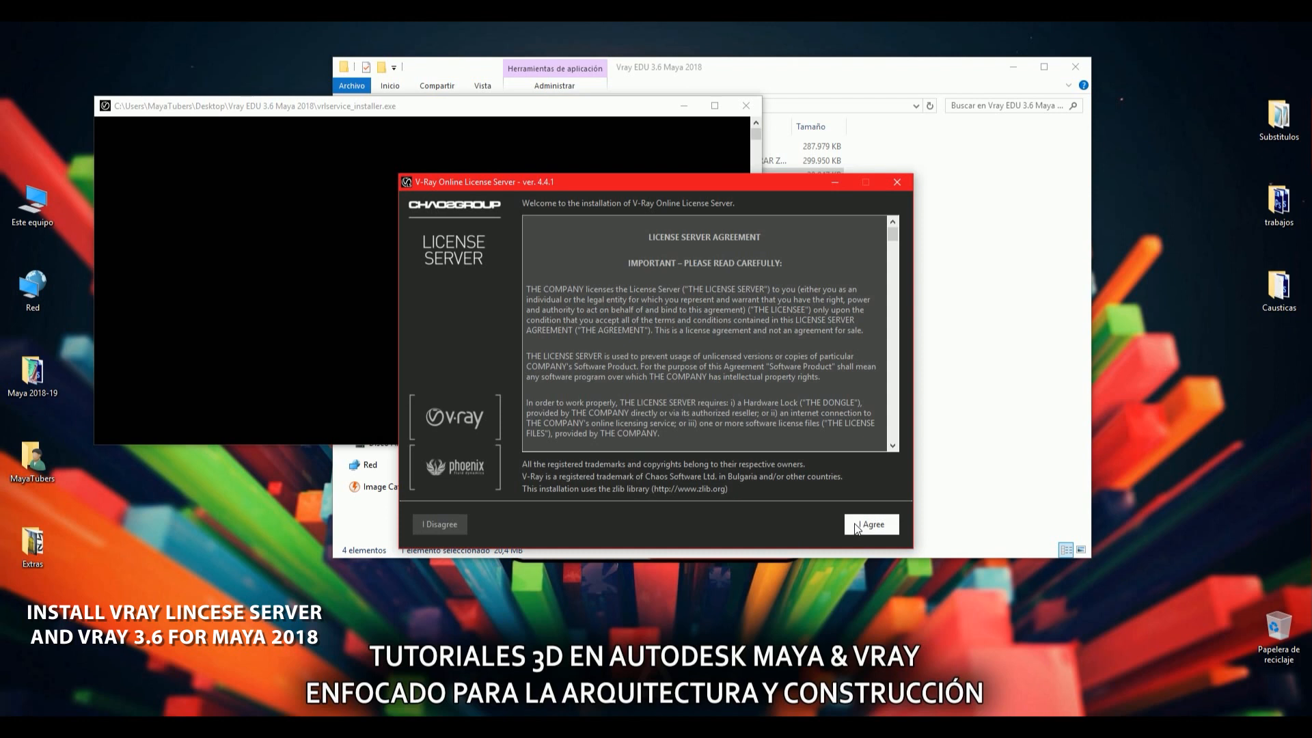
Accept the license agreement and install V-Ray Online License Server 4.4.1 with the current installation parameters.
{"action": "left_click", "coordinate": [856, 526]}
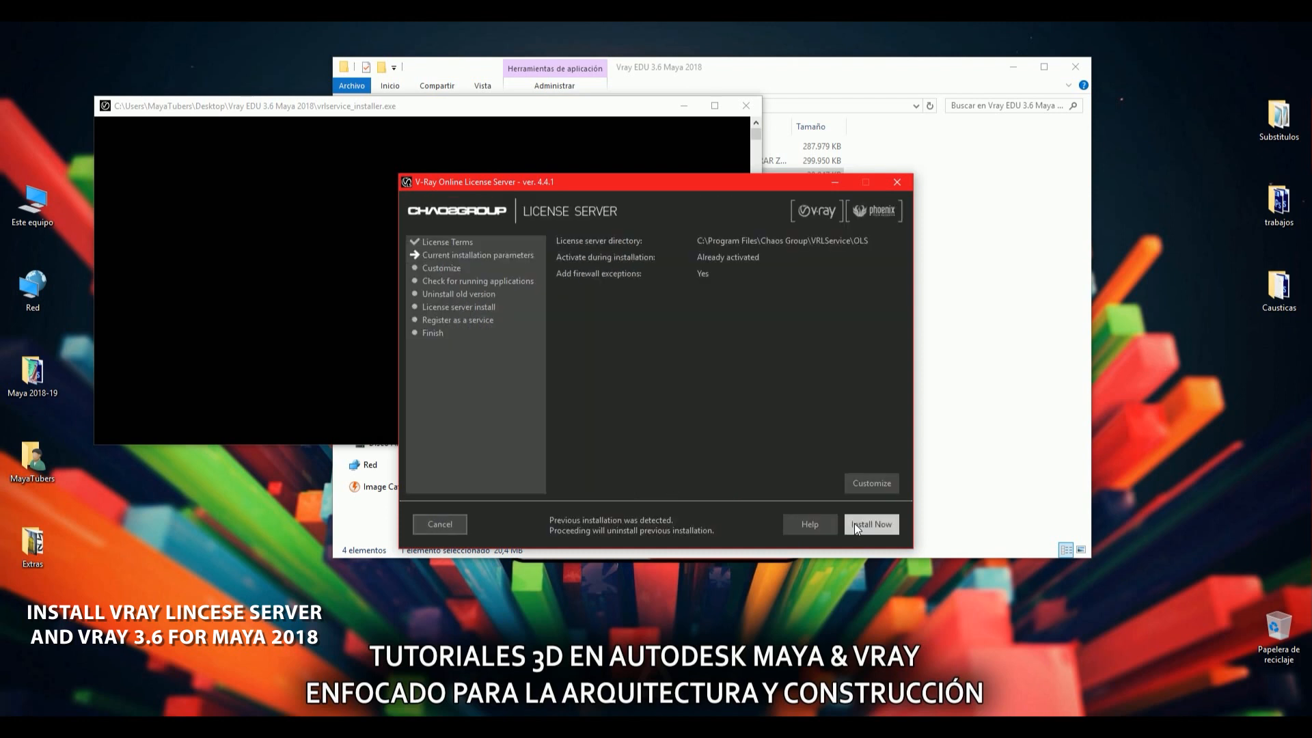
{"action": "left_click", "coordinate": [854, 524]}
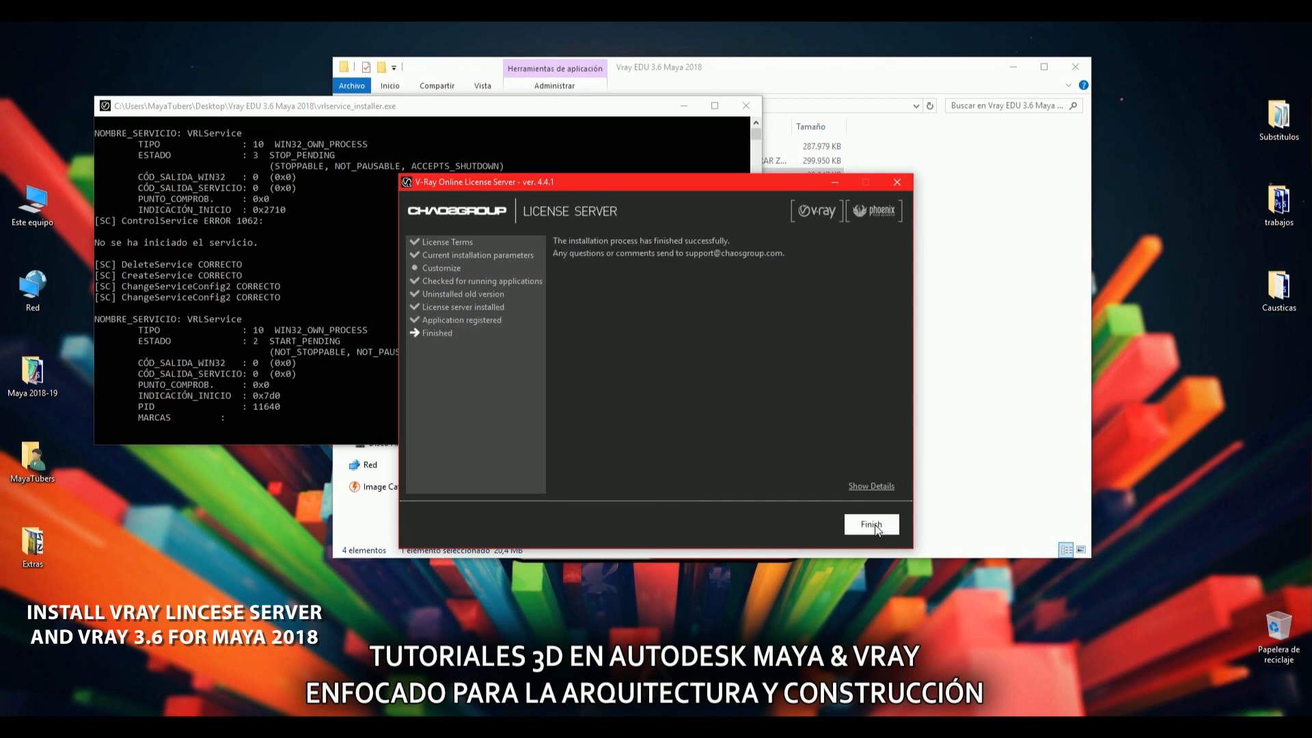
{"action": "left_click", "coordinate": [875, 525]}
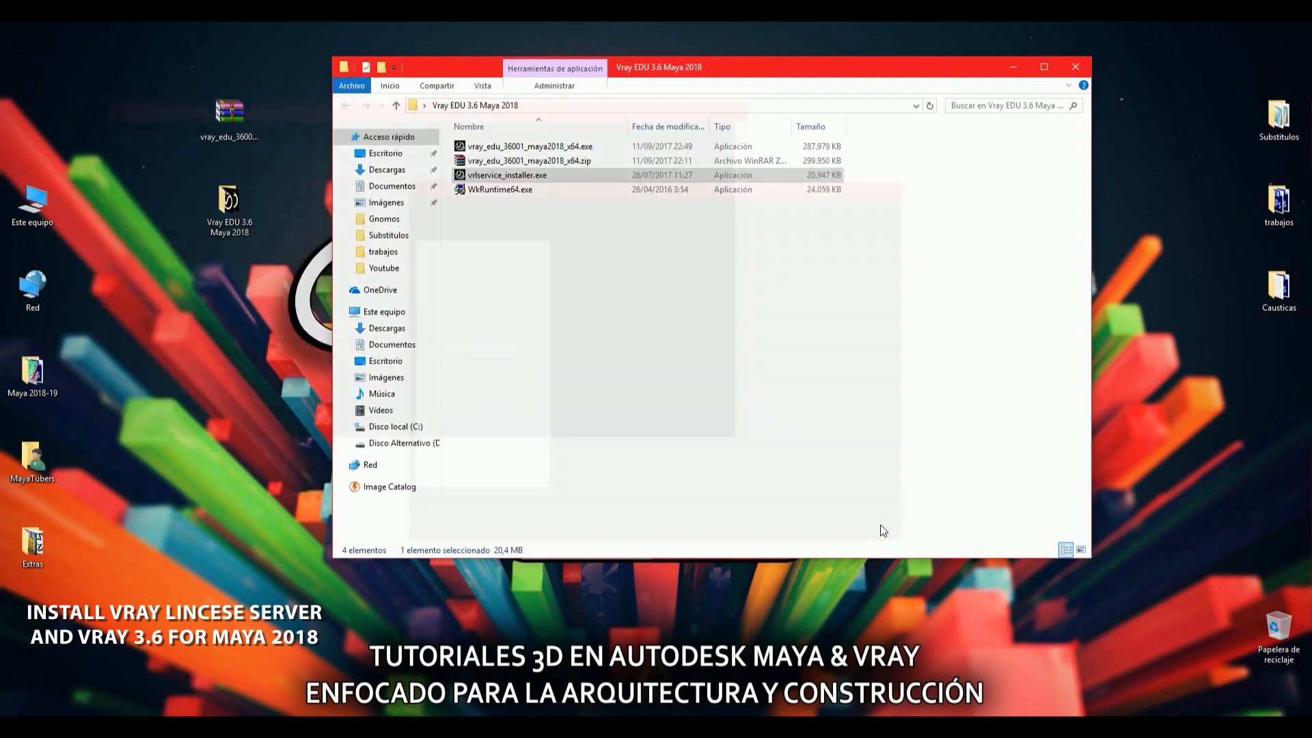
Run vray_edu_36001_maya2018_x64.exe, allow it to make changes, accept its license agreement and start the full V-Ray installation.
{"action": "left_click", "coordinate": [515, 264]}
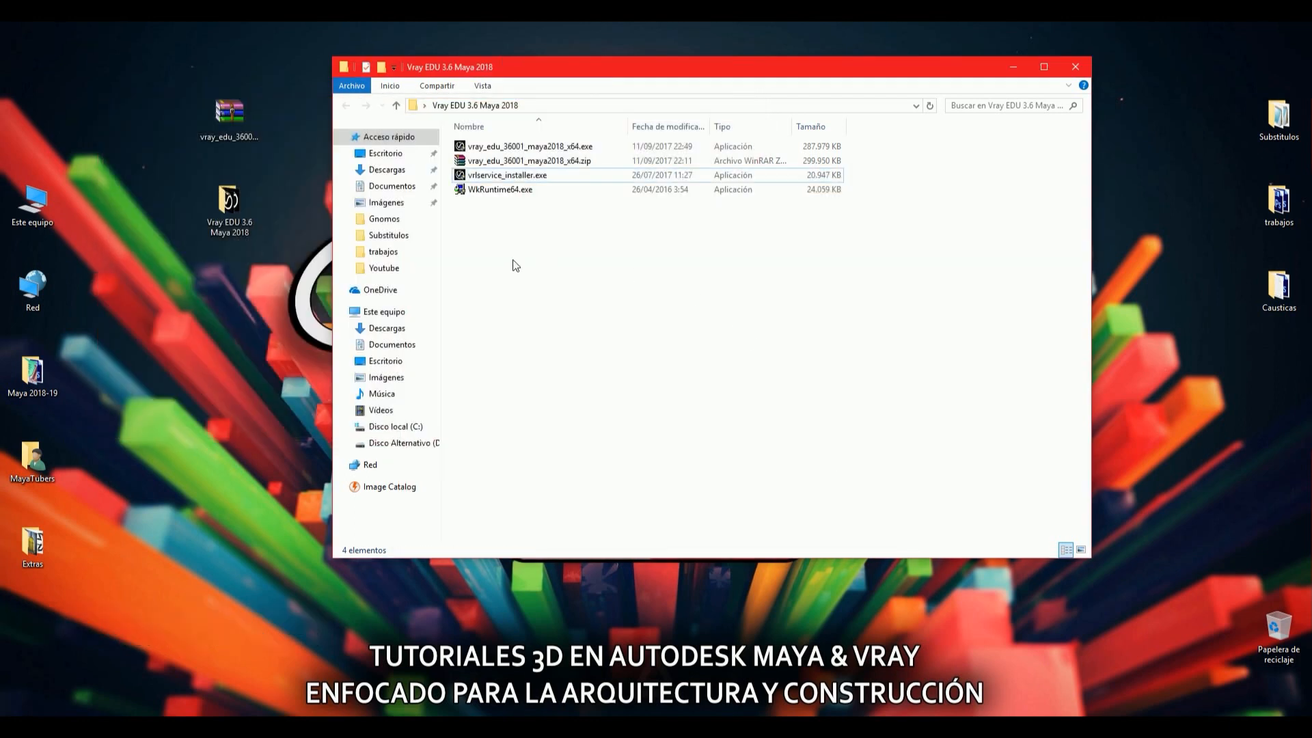
{"action": "left_click", "coordinate": [547, 150]}
{"action": "double_click", "coordinate": [547, 150]}
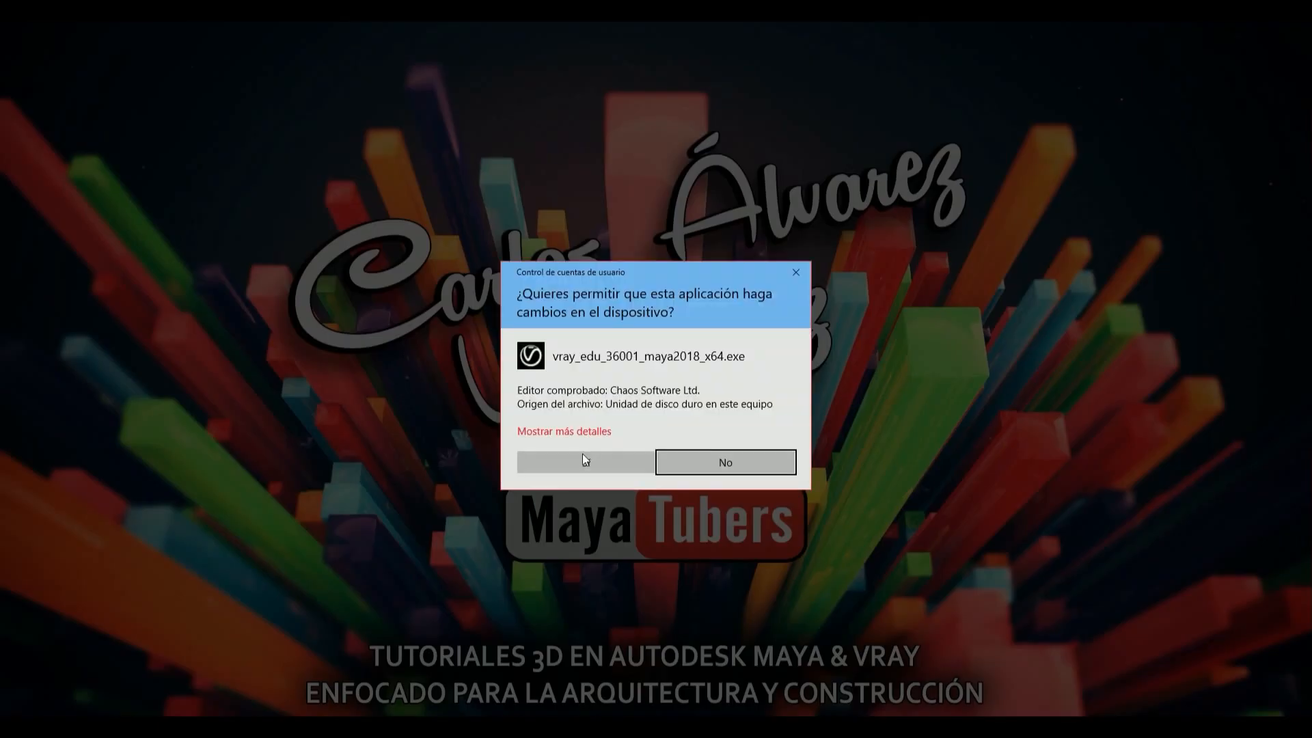
{"action": "left_click", "coordinate": [585, 462]}
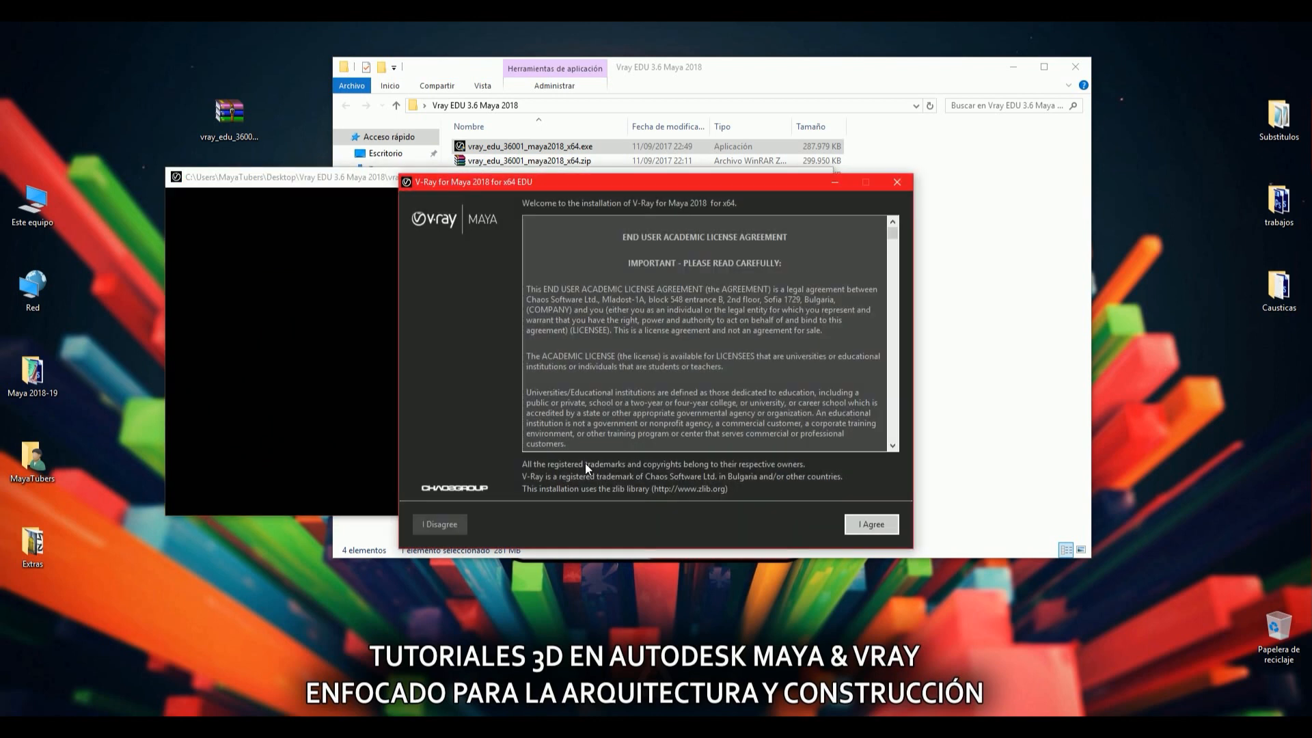
{"action": "left_click", "coordinate": [870, 524]}
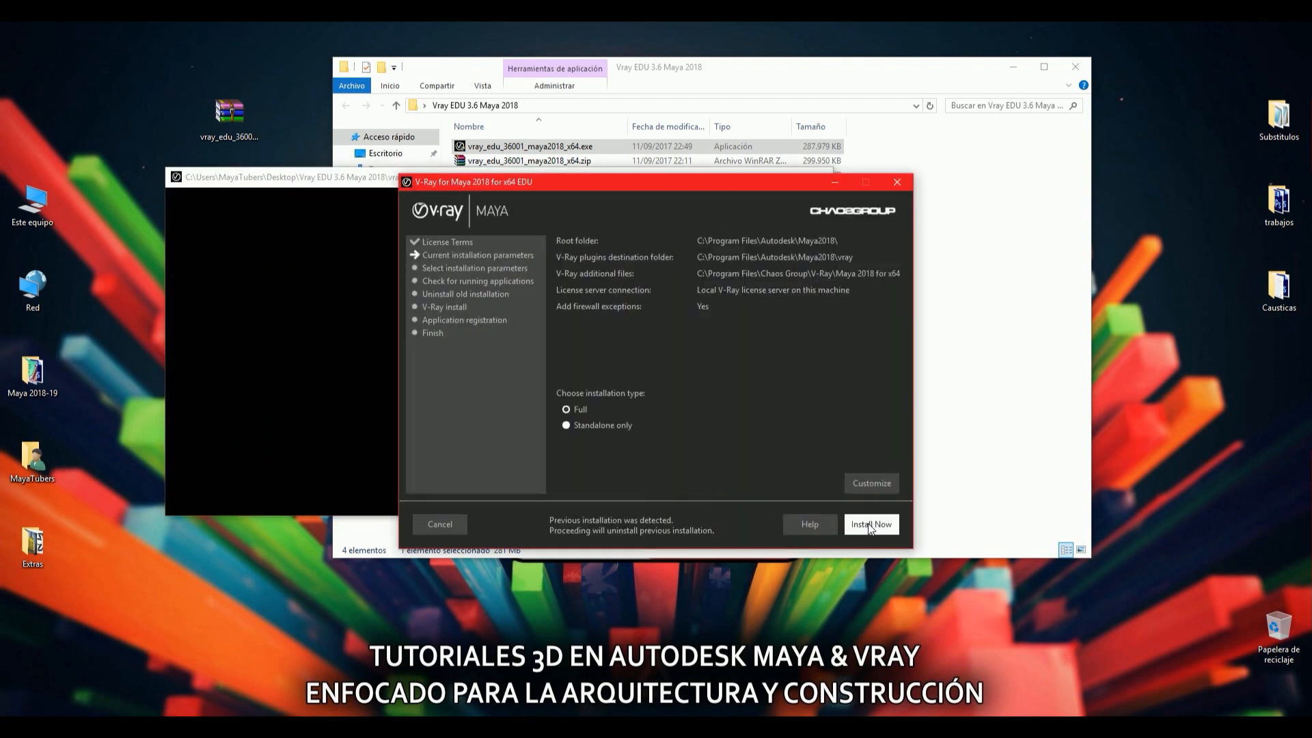
{"action": "left_click", "coordinate": [868, 525]}
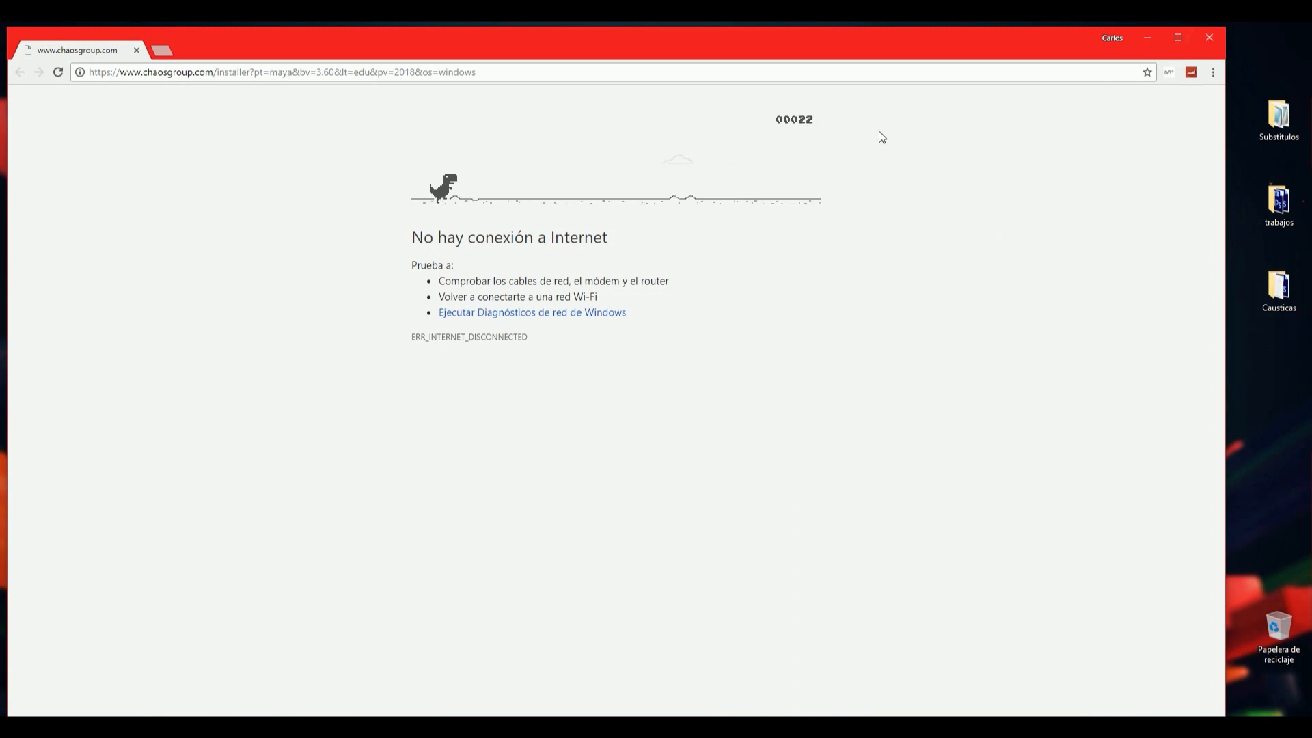
Open the license server page at localhost:30304, check the Online Licensing status, and close the browser and the installer folder.
{"action": "left_click", "coordinate": [680, 76]}
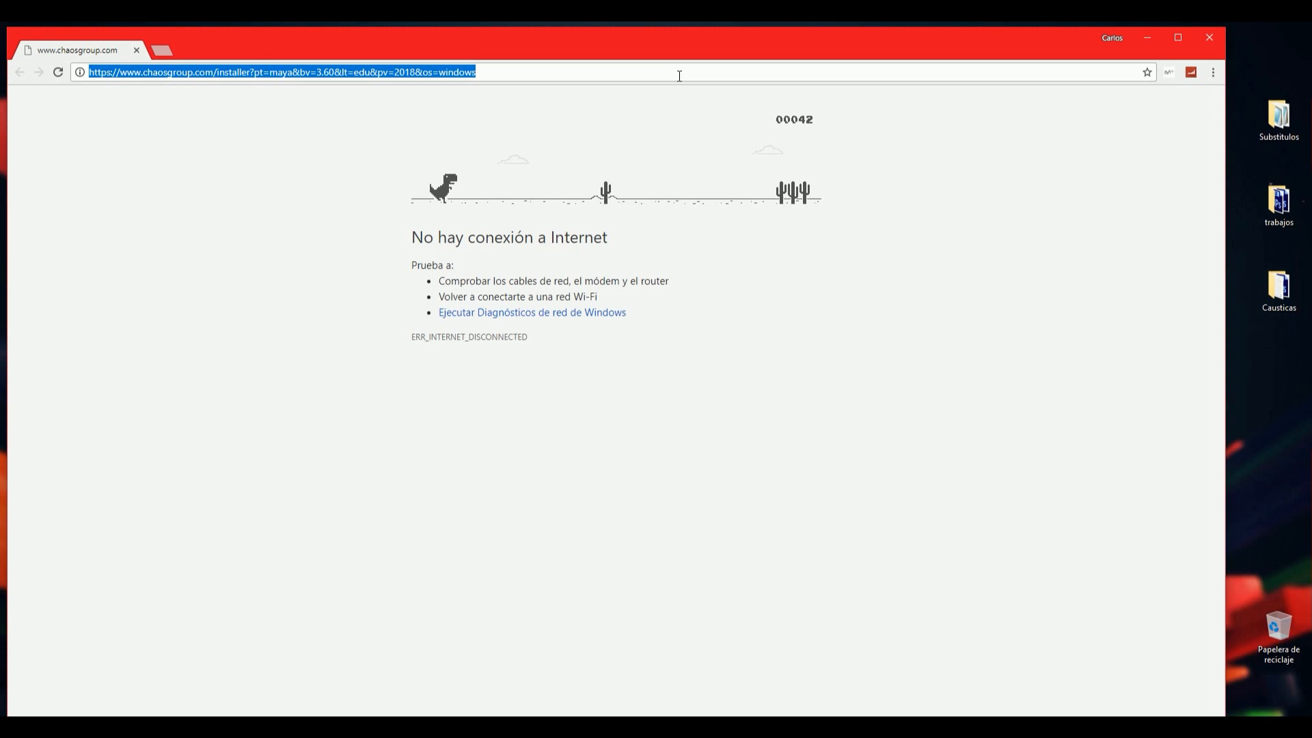
{"action": "type", "text": "localhost:30304"}
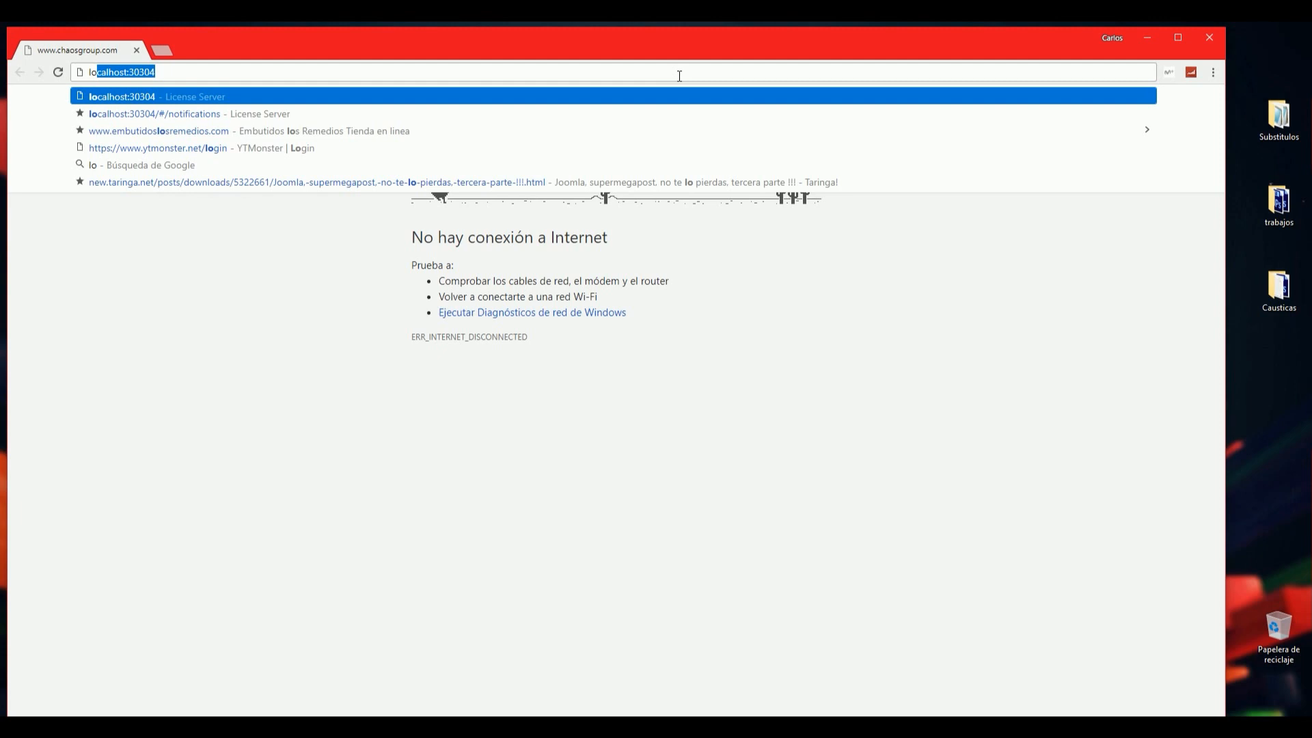
{"action": "key", "text": "Return"}
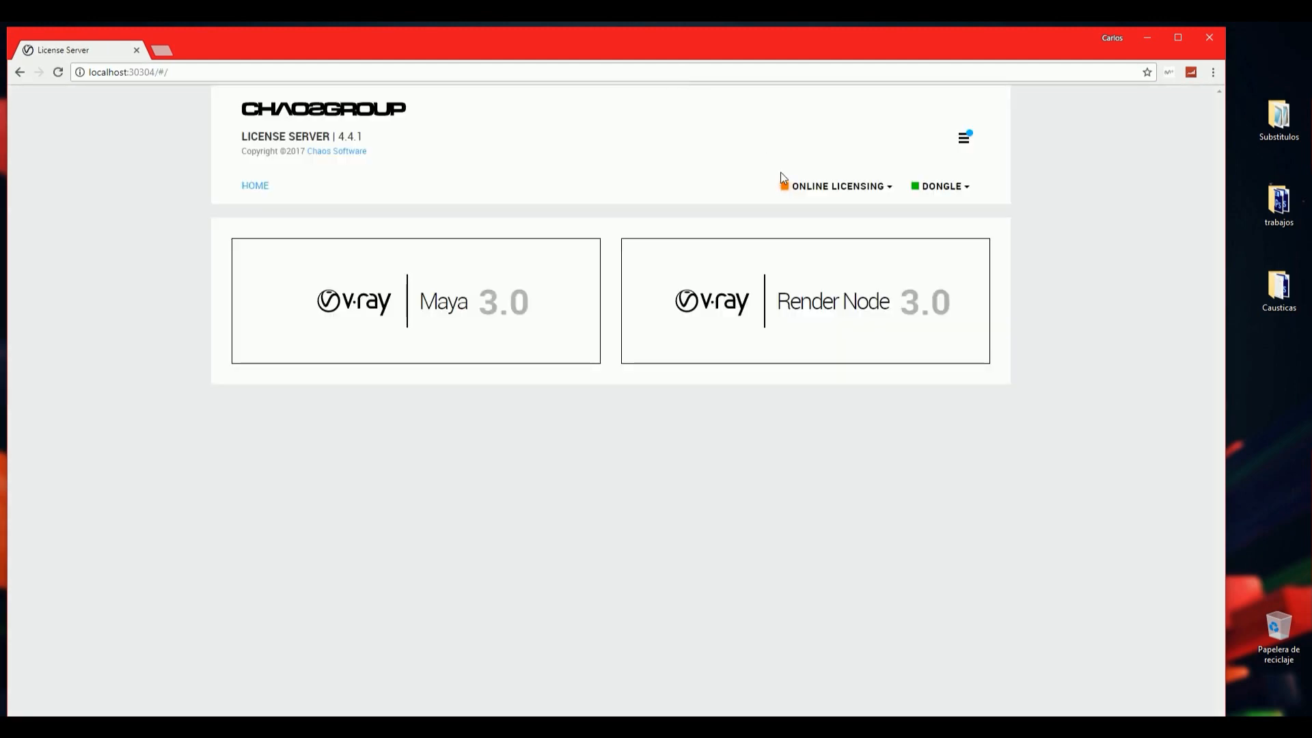
{"action": "left_click", "coordinate": [798, 187]}
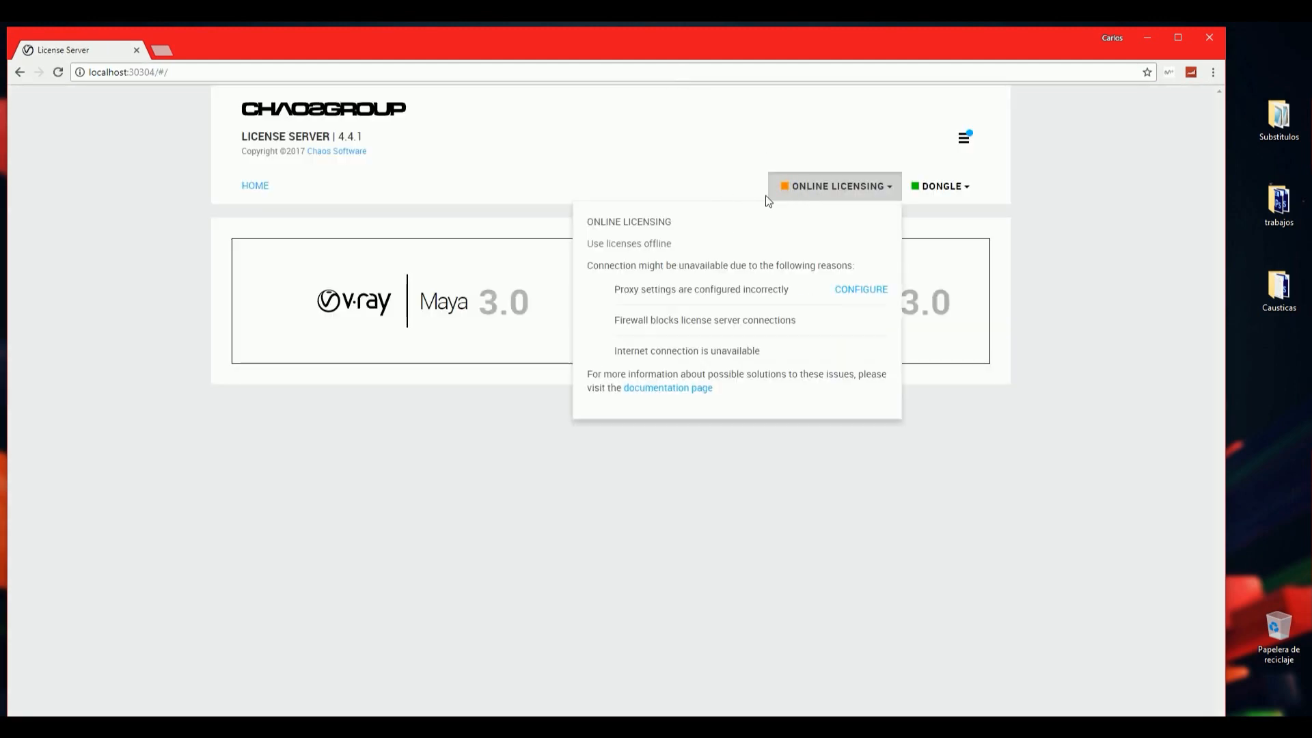
{"action": "left_click", "coordinate": [698, 157]}
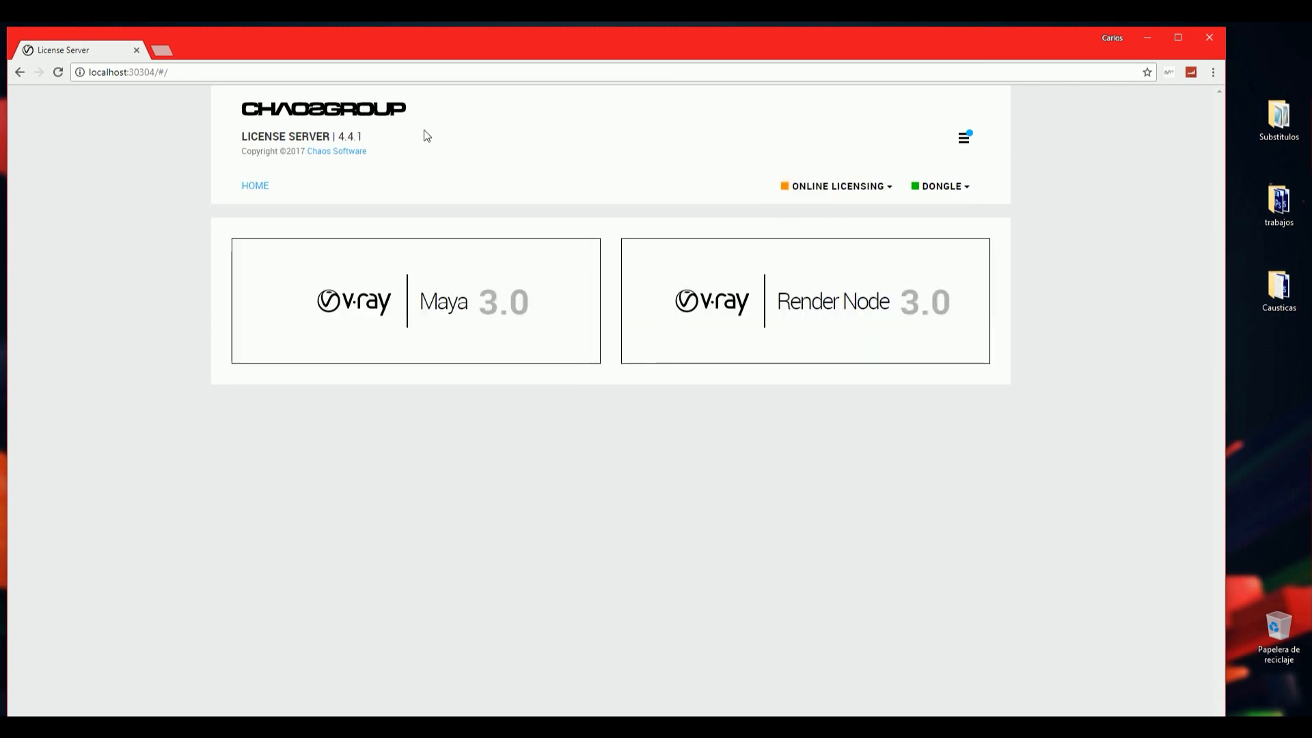
{"action": "left_click", "coordinate": [1209, 38]}
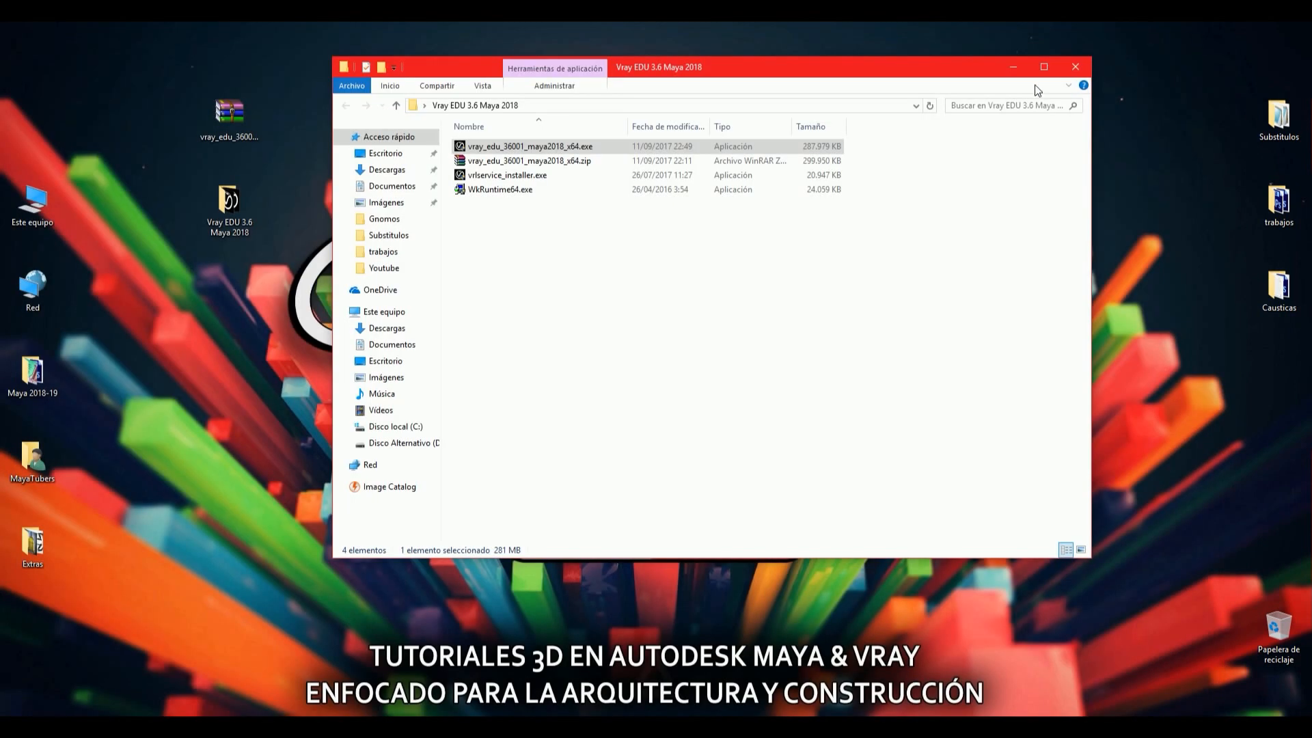
{"action": "left_click", "coordinate": [1076, 66]}
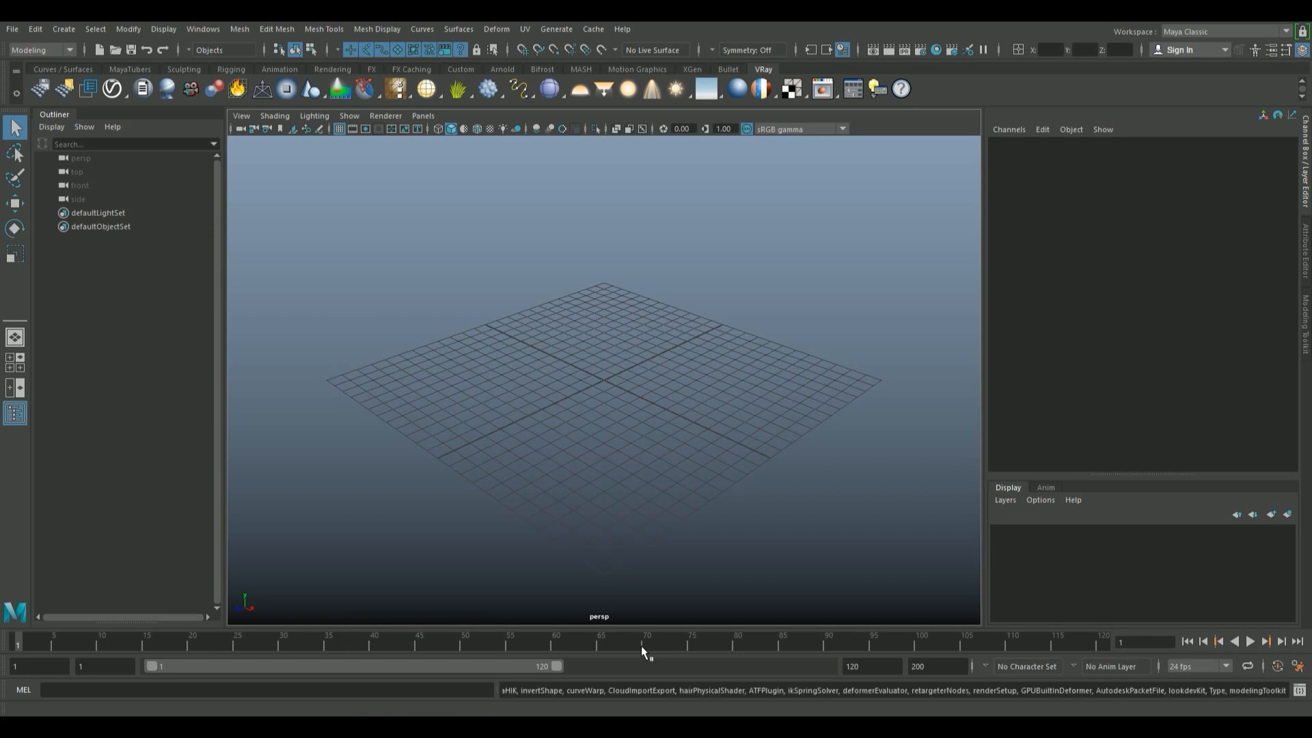
Check in Maya's Plug-in Manager that the V-Ray plug-ins are loaded and view the vrayformaya.mll plug-in information.
{"action": "left_click", "coordinate": [207, 27]}
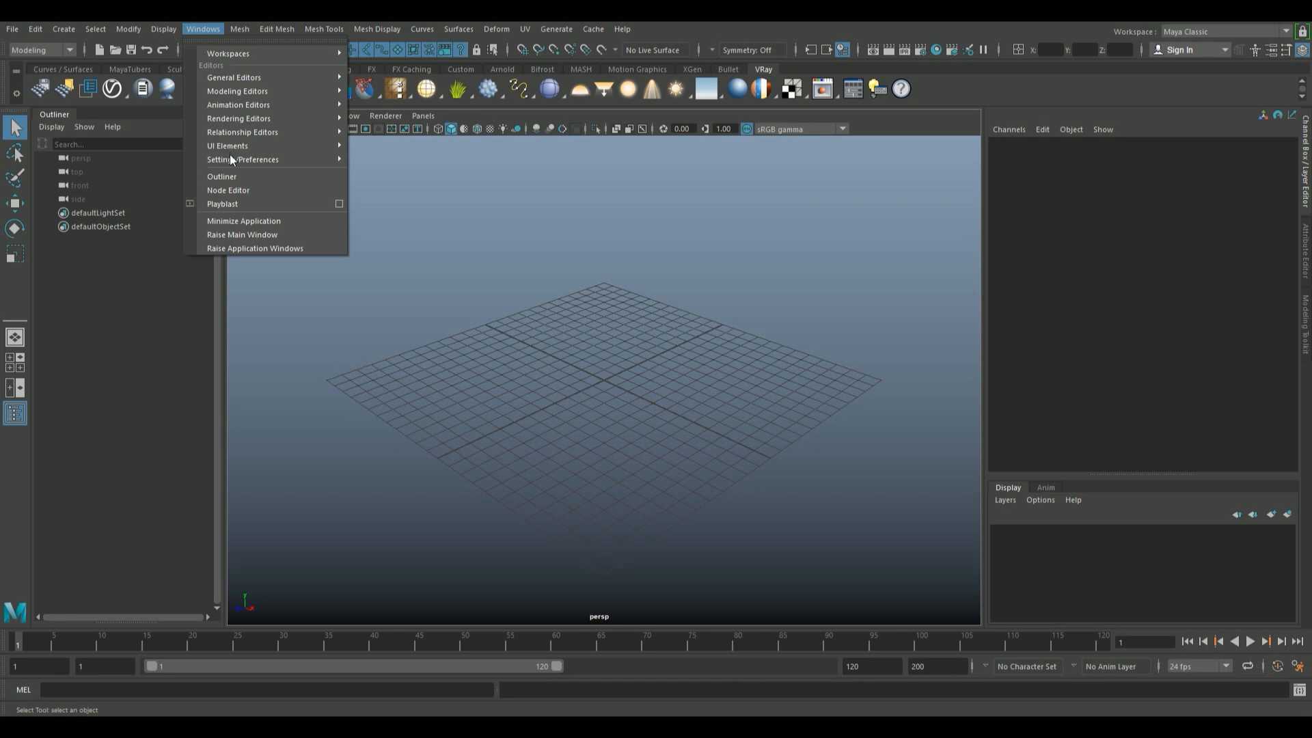
{"action": "mouse_move", "coordinate": [306, 160]}
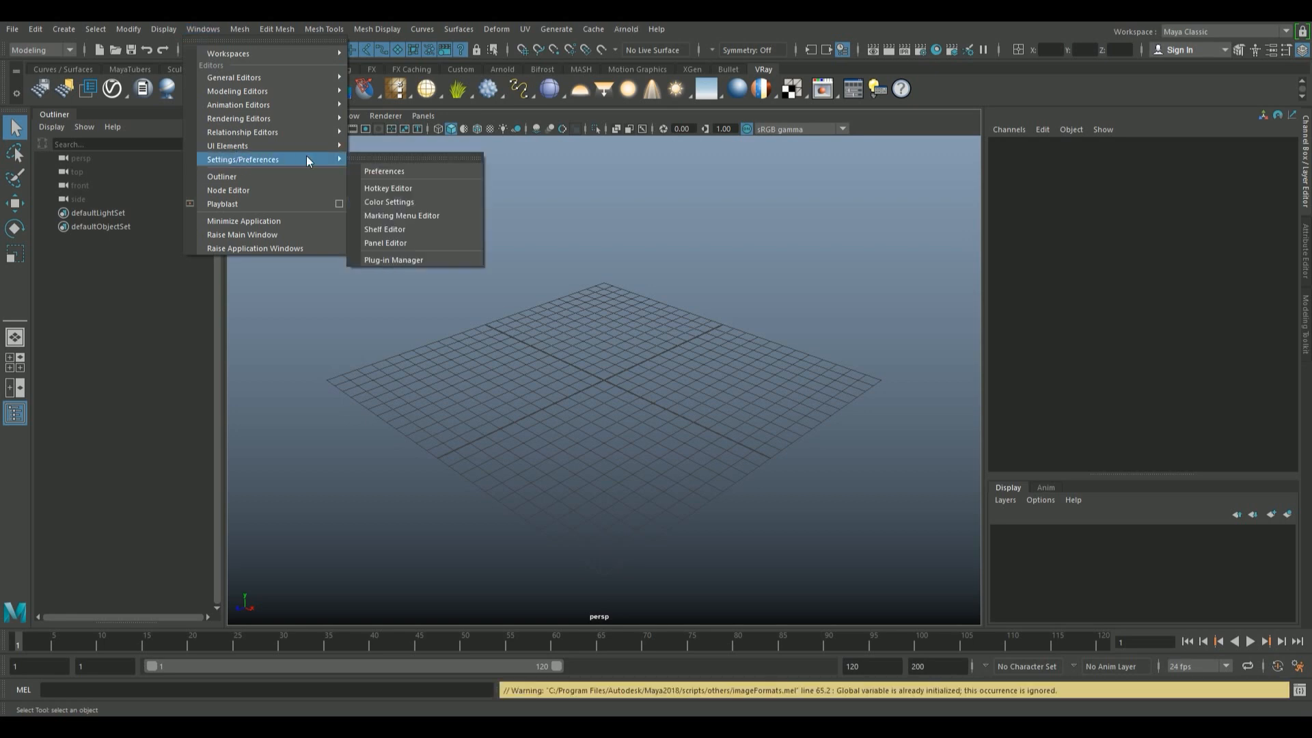
{"action": "left_click", "coordinate": [439, 259]}
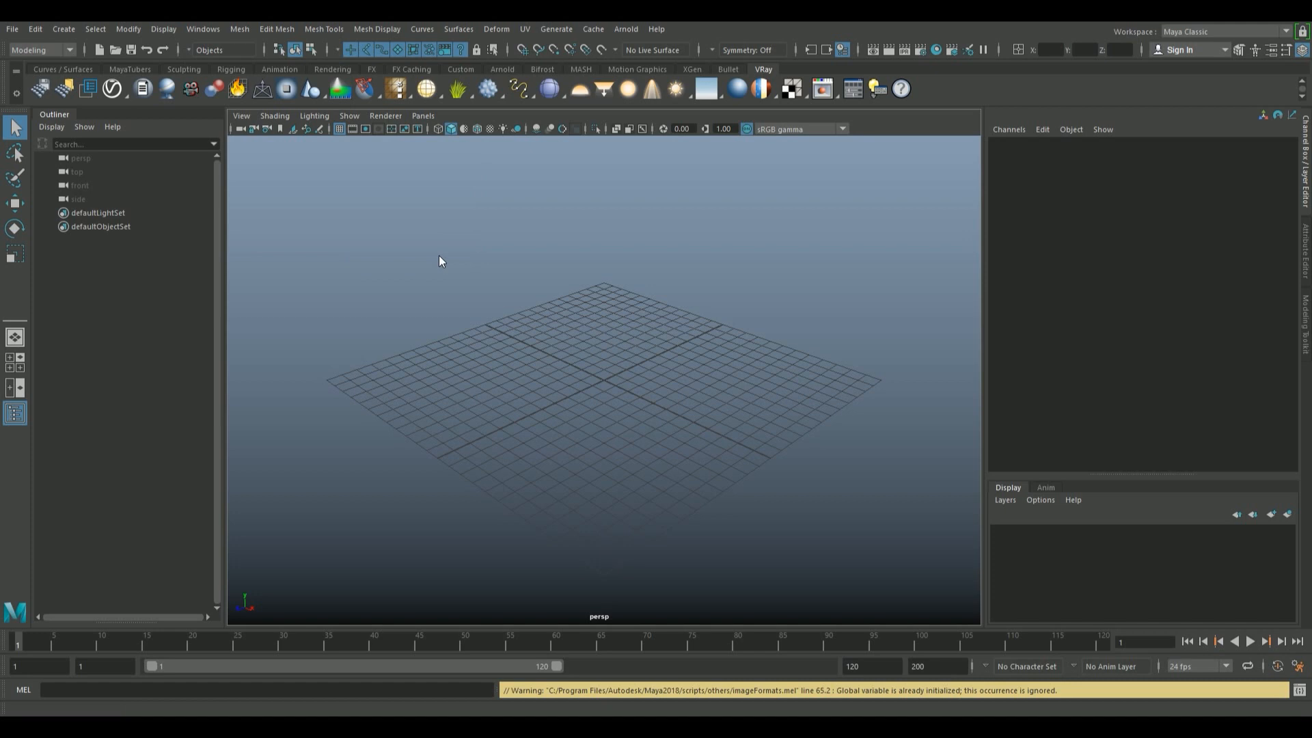
{"action": "left_click_drag", "start_coordinate": [736, 331], "coordinate": [741, 464]}
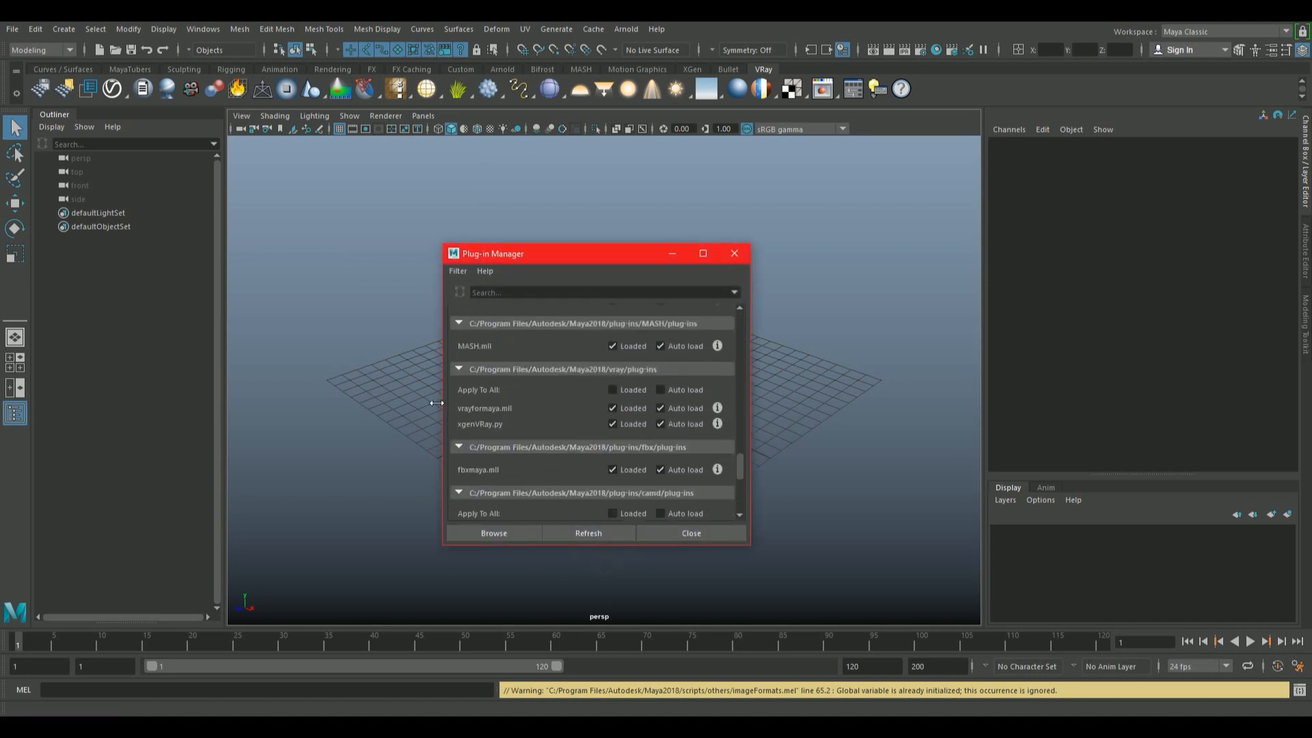
{"action": "left_click", "coordinate": [717, 408]}
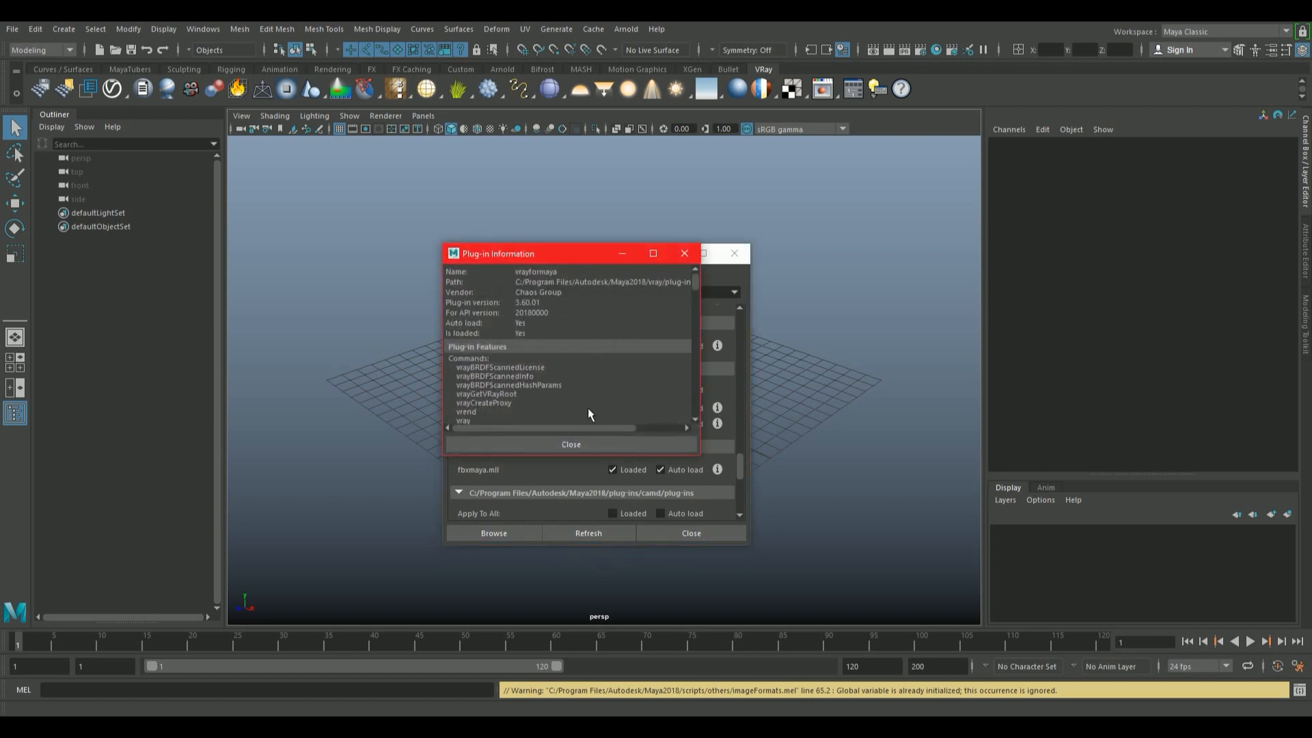
{"action": "left_click", "coordinate": [595, 446]}
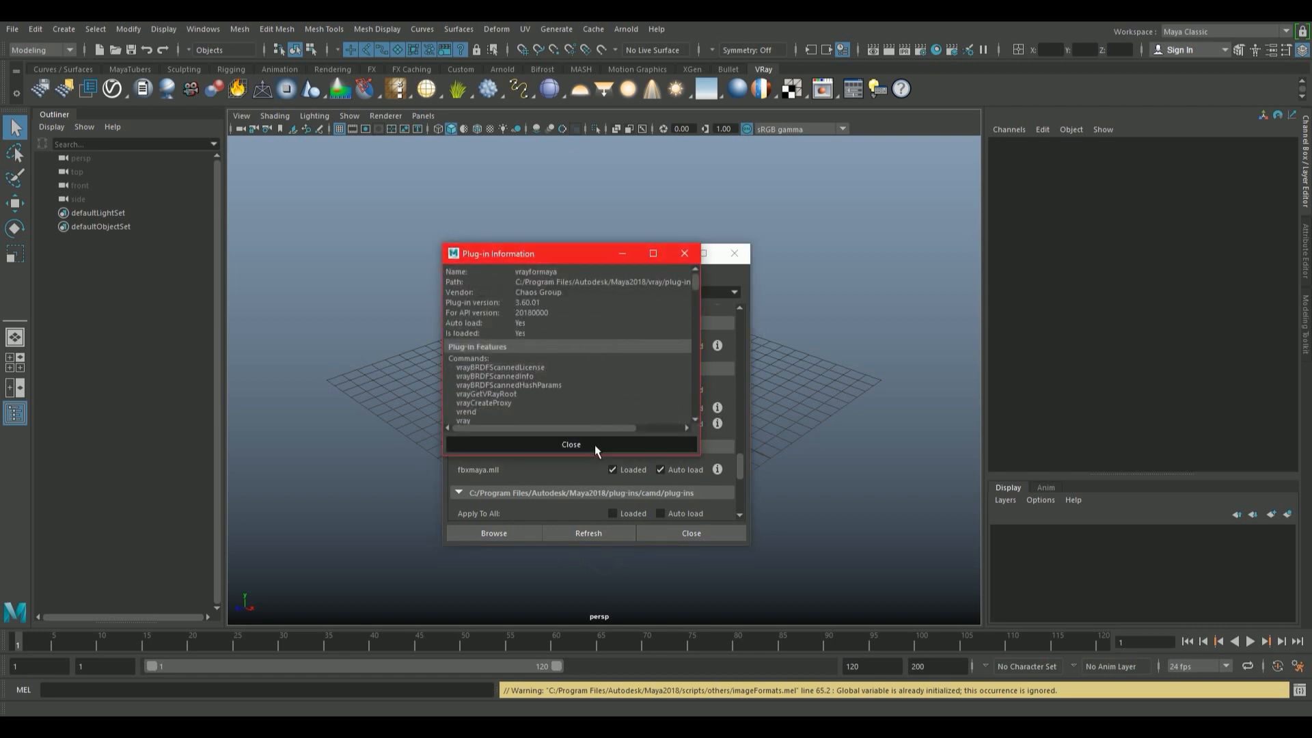
{"action": "left_click", "coordinate": [731, 253]}
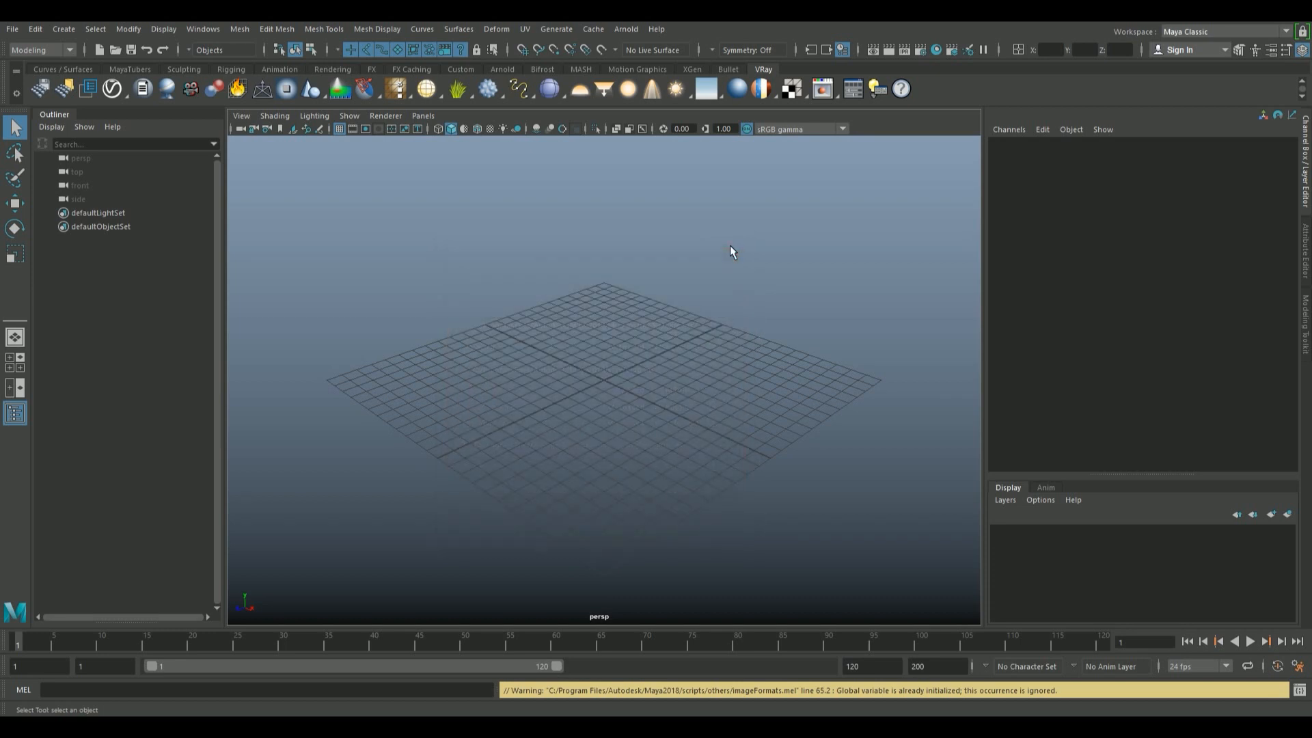
Show the Attribute Editor and set the scene's renderer to V-Ray in the Render Settings.
{"action": "key", "text": "ctrl+a"}
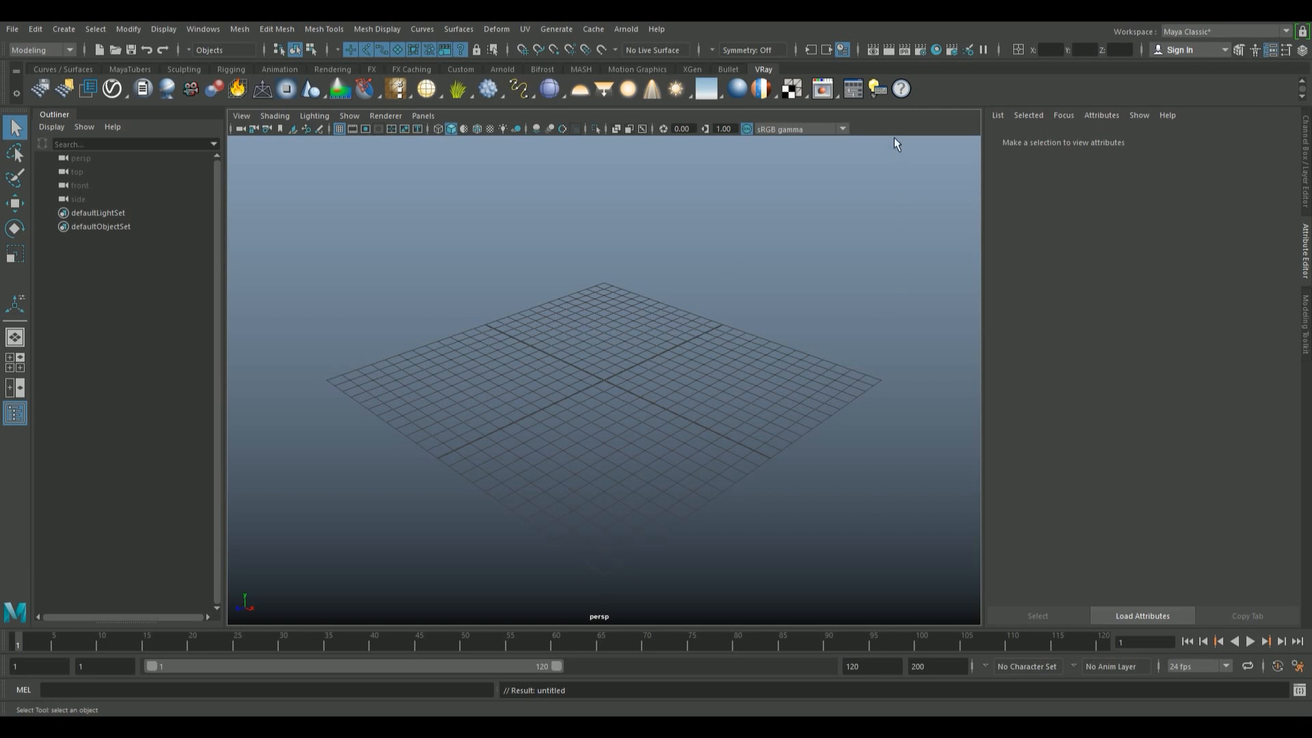
{"action": "left_click", "coordinate": [919, 50]}
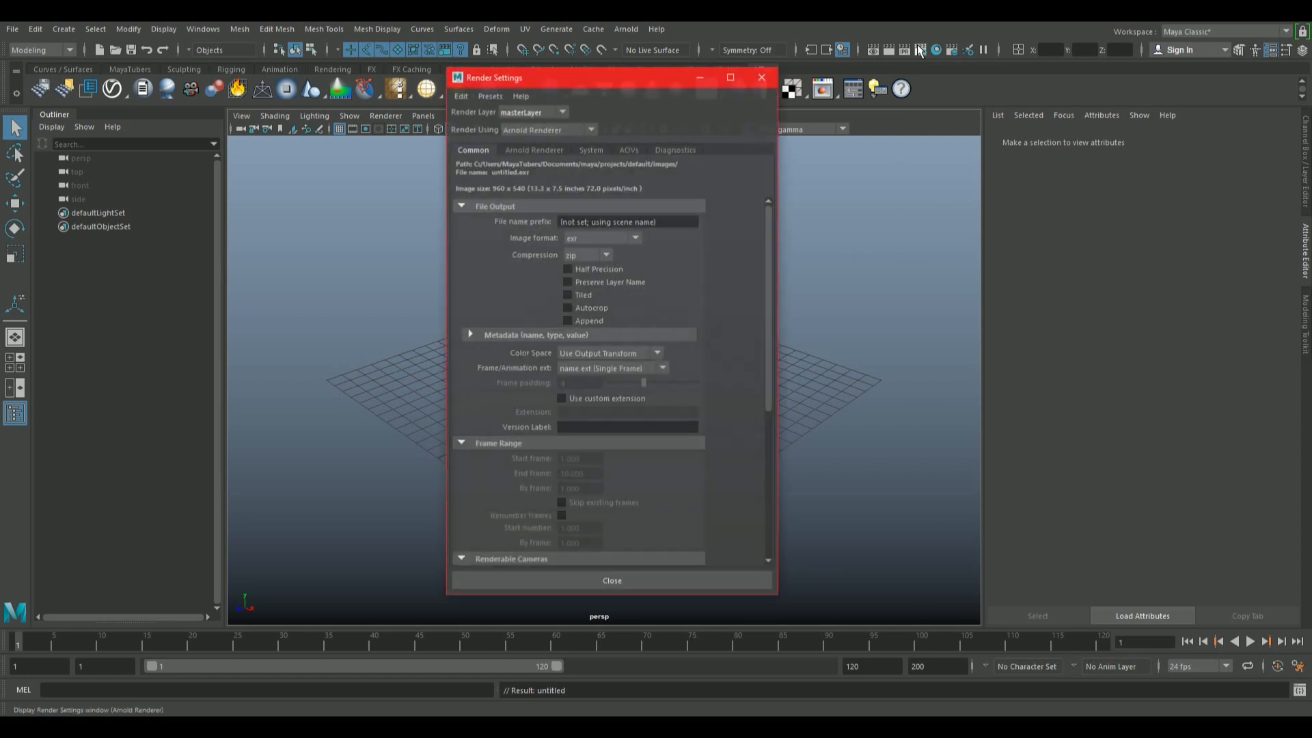
{"action": "left_click", "coordinate": [551, 128]}
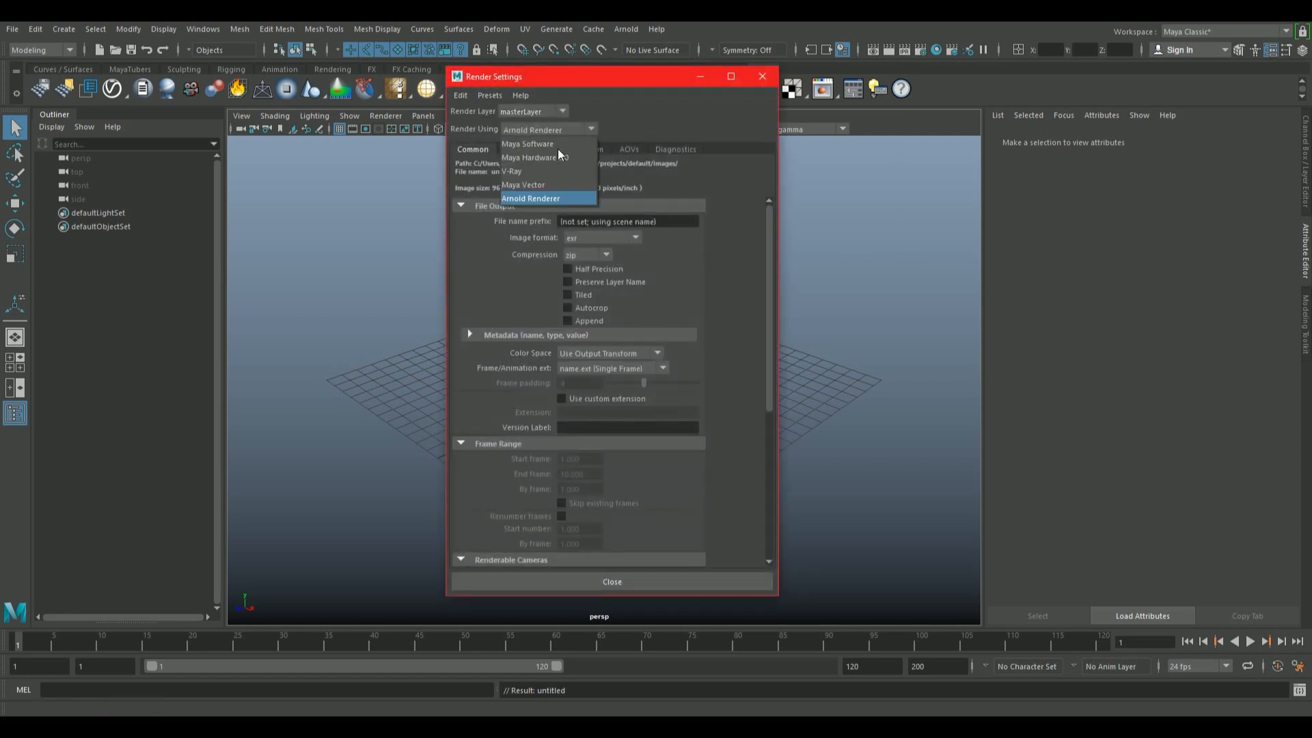
{"action": "left_click", "coordinate": [561, 170]}
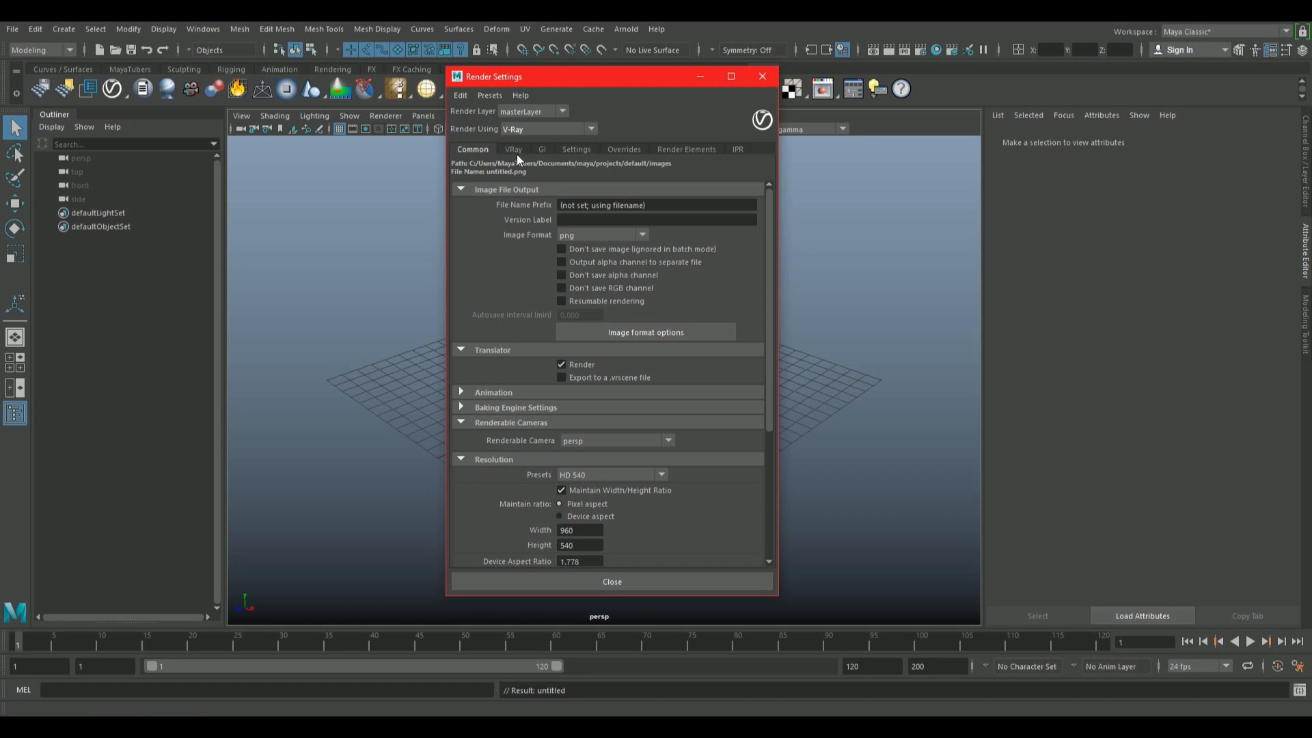
Set V-Ray's production engine to CUDA and disable, then re-enable, the c++/cpu render device.
{"action": "left_click", "coordinate": [513, 149]}
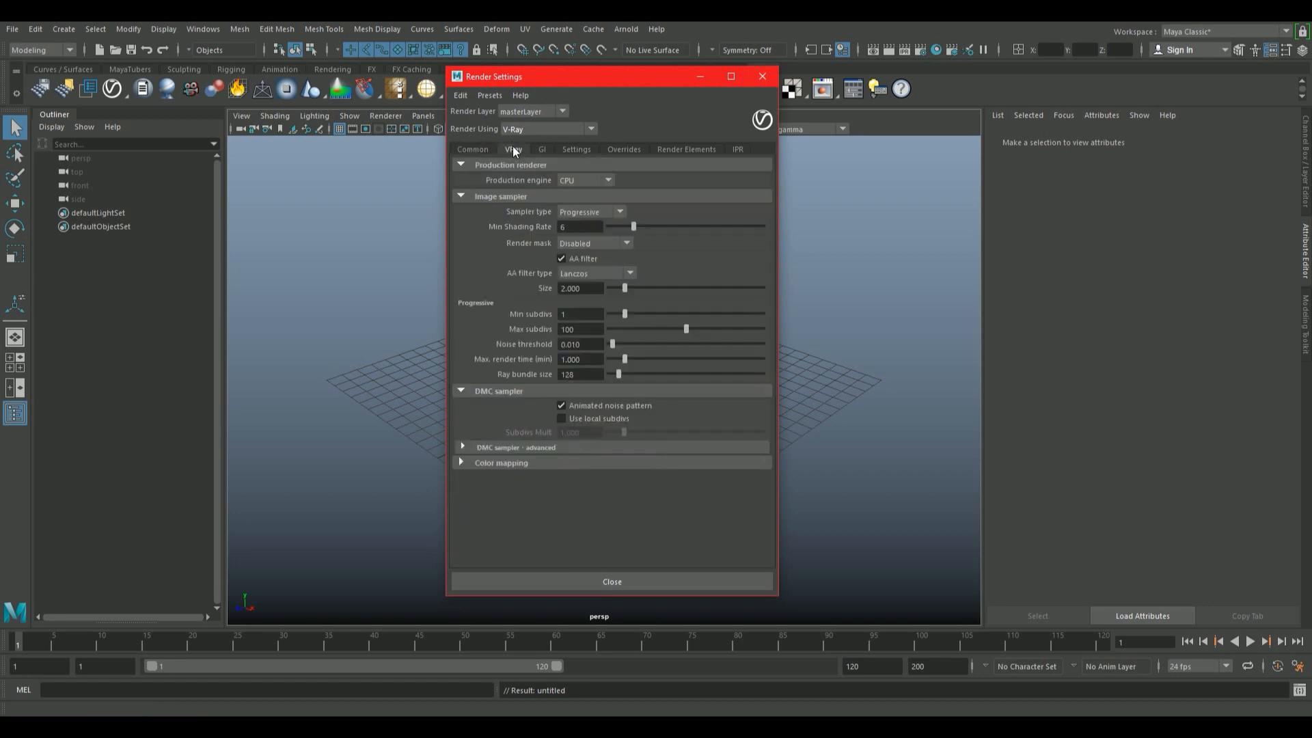
{"action": "left_click", "coordinate": [591, 182]}
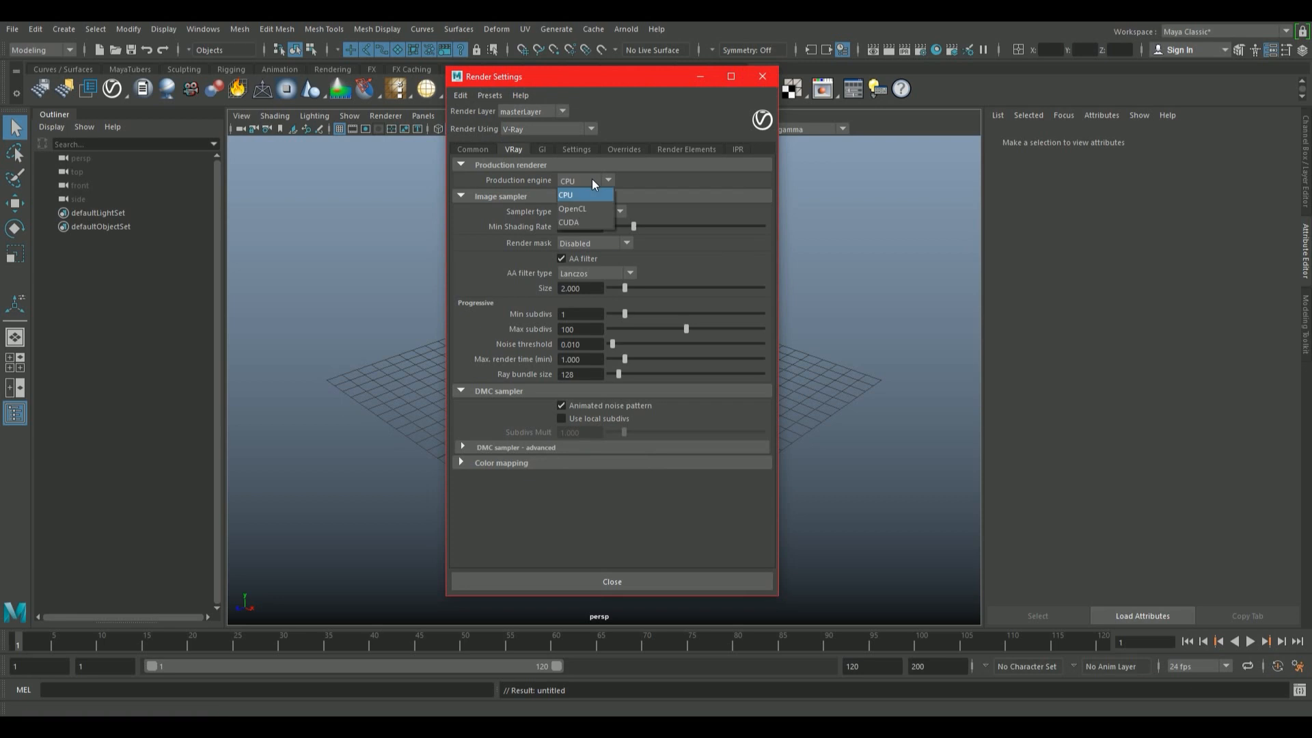
{"action": "left_click", "coordinate": [593, 228]}
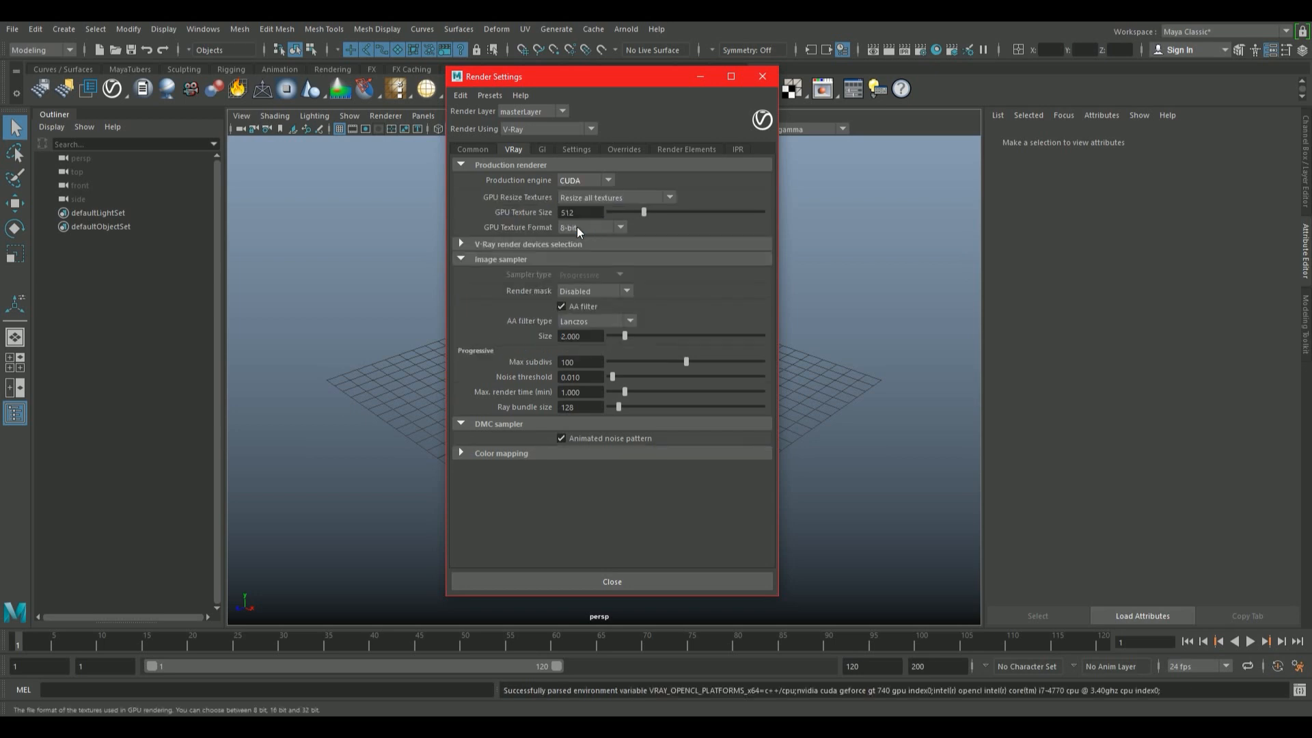
{"action": "left_click", "coordinate": [475, 246]}
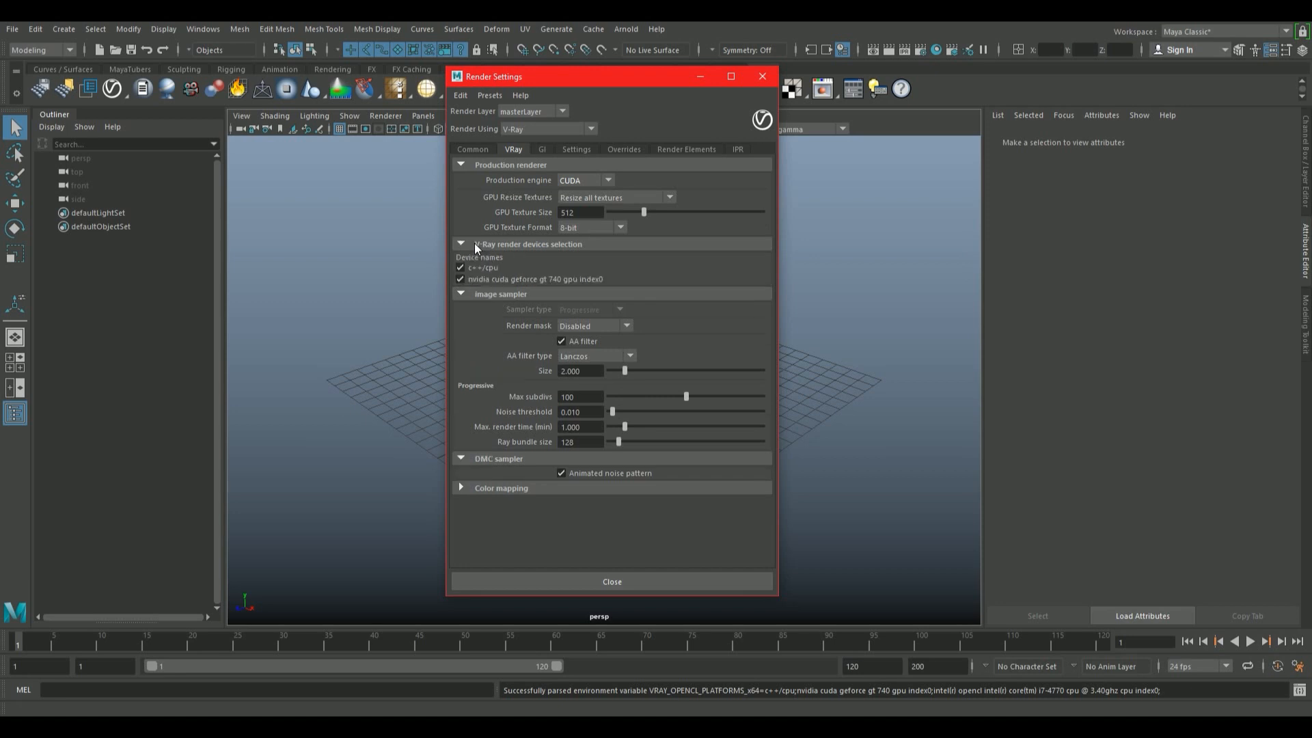
{"action": "left_click", "coordinate": [485, 265]}
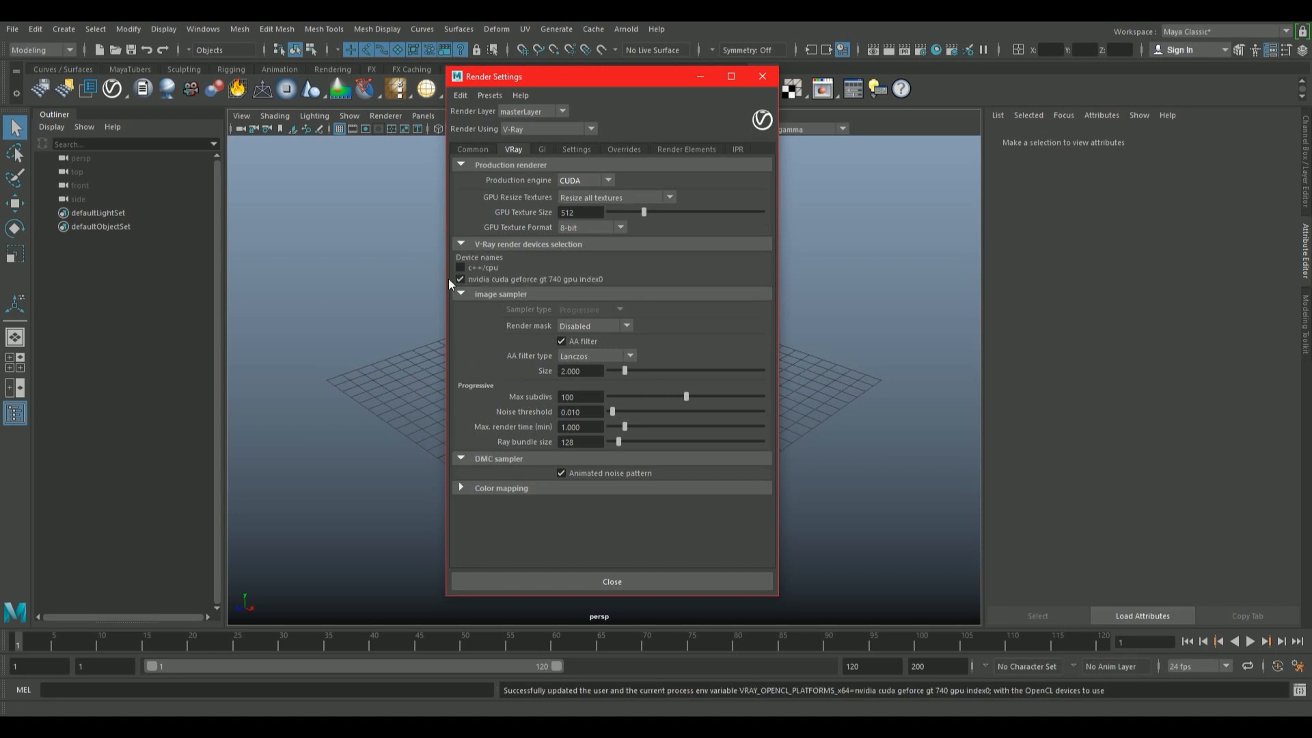
{"action": "left_click", "coordinate": [484, 267]}
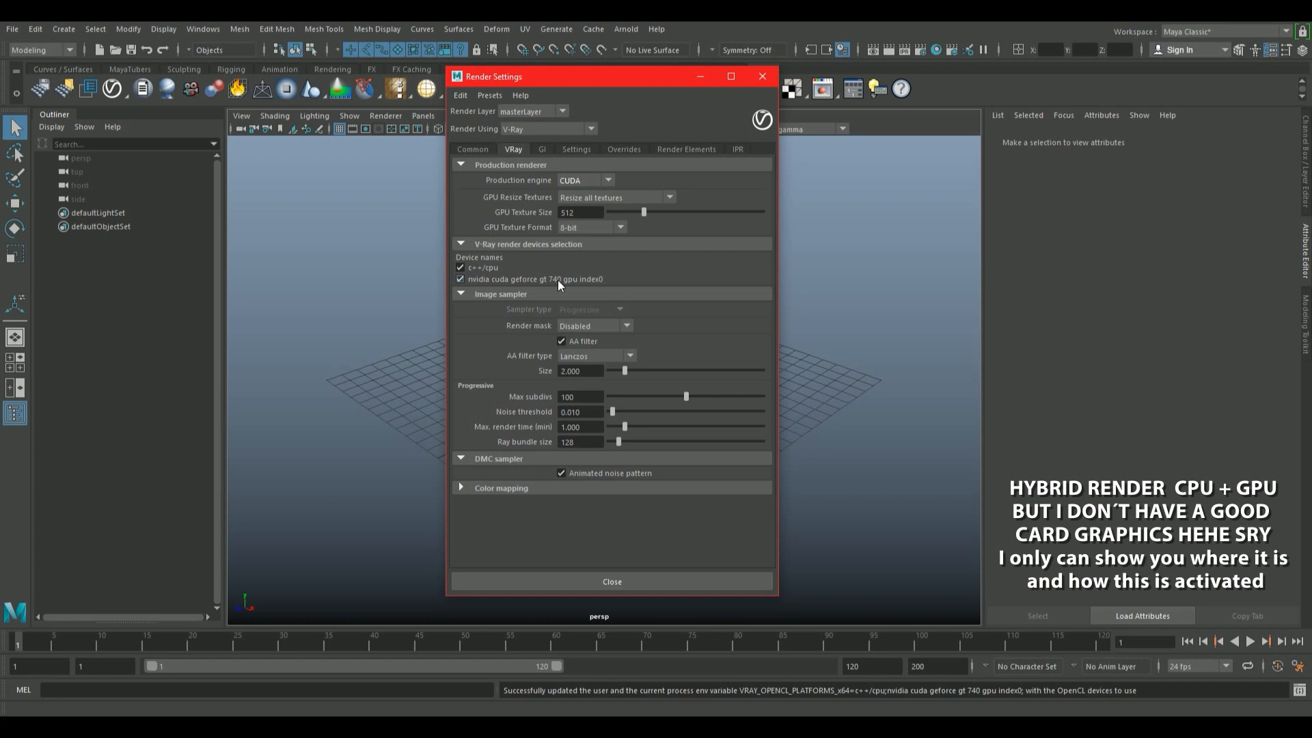
Set the production engine to CPU and the image sampler type to Bucket, and close the Render Settings.
{"action": "left_click", "coordinate": [586, 183]}
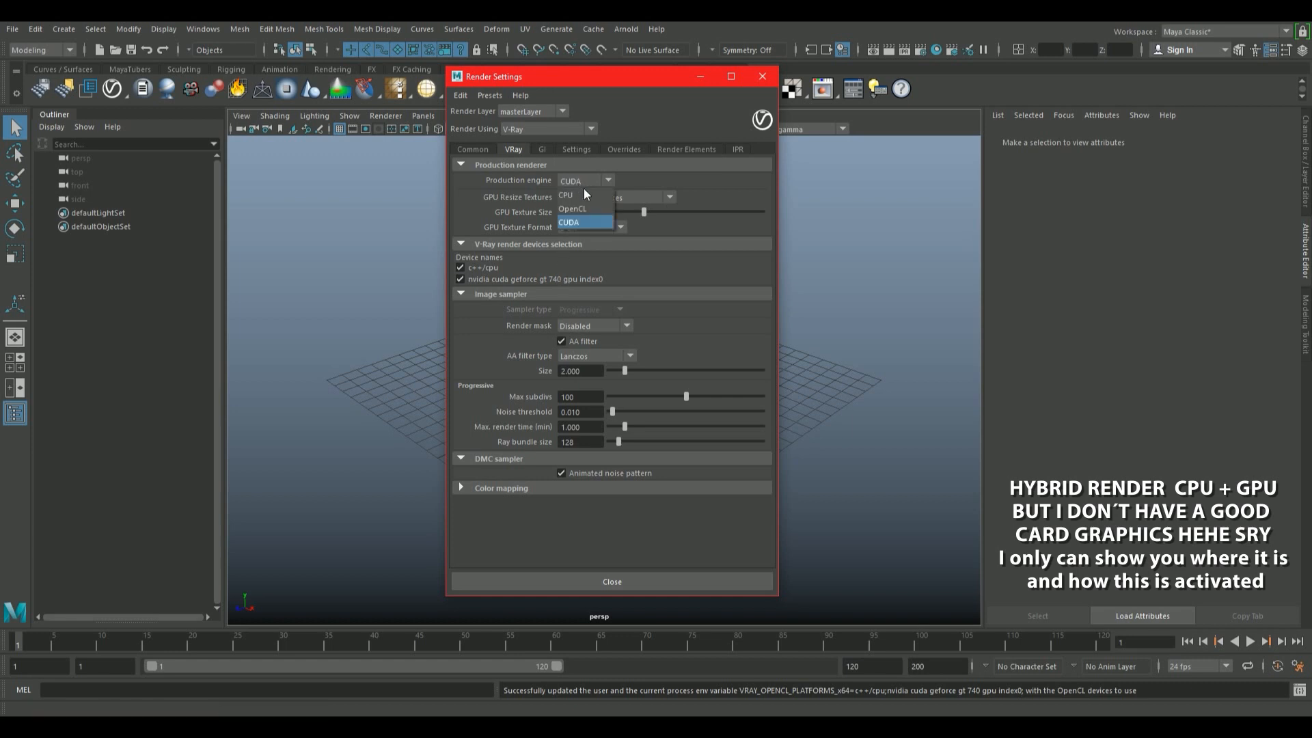
{"action": "left_click", "coordinate": [586, 192]}
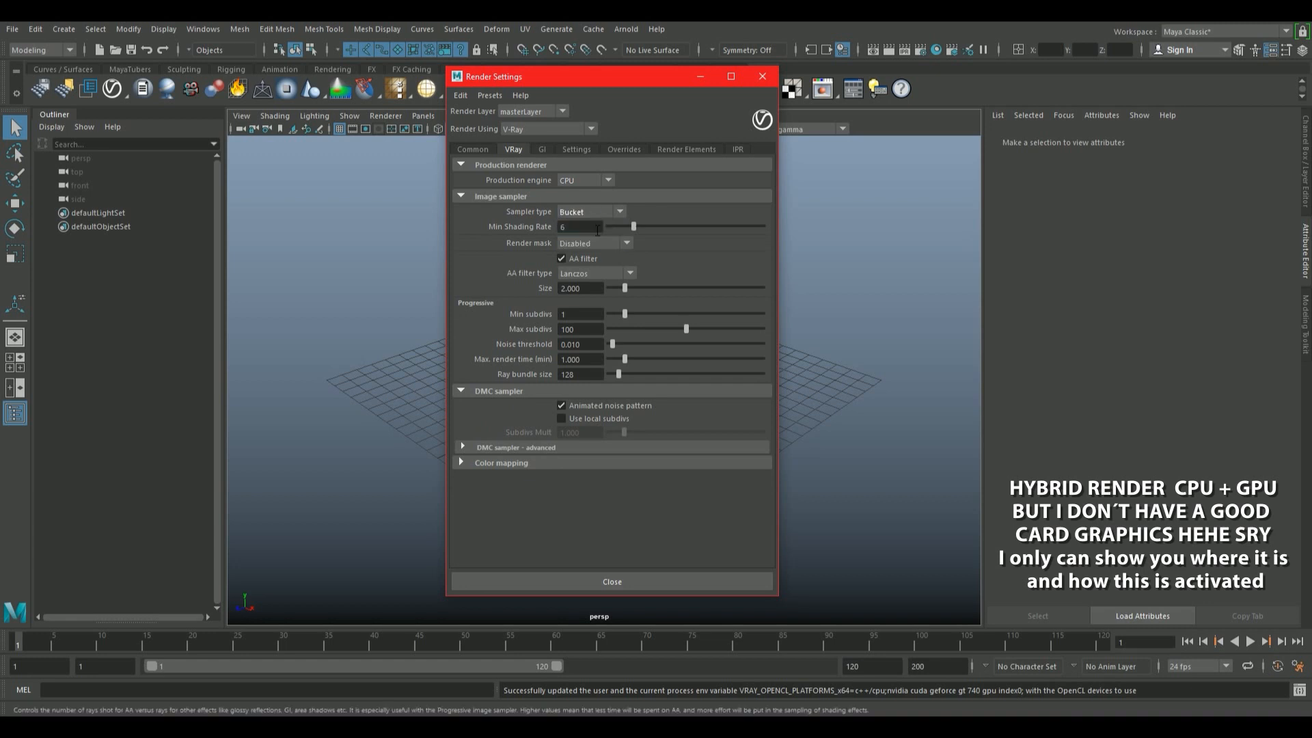
{"action": "left_click", "coordinate": [658, 580]}
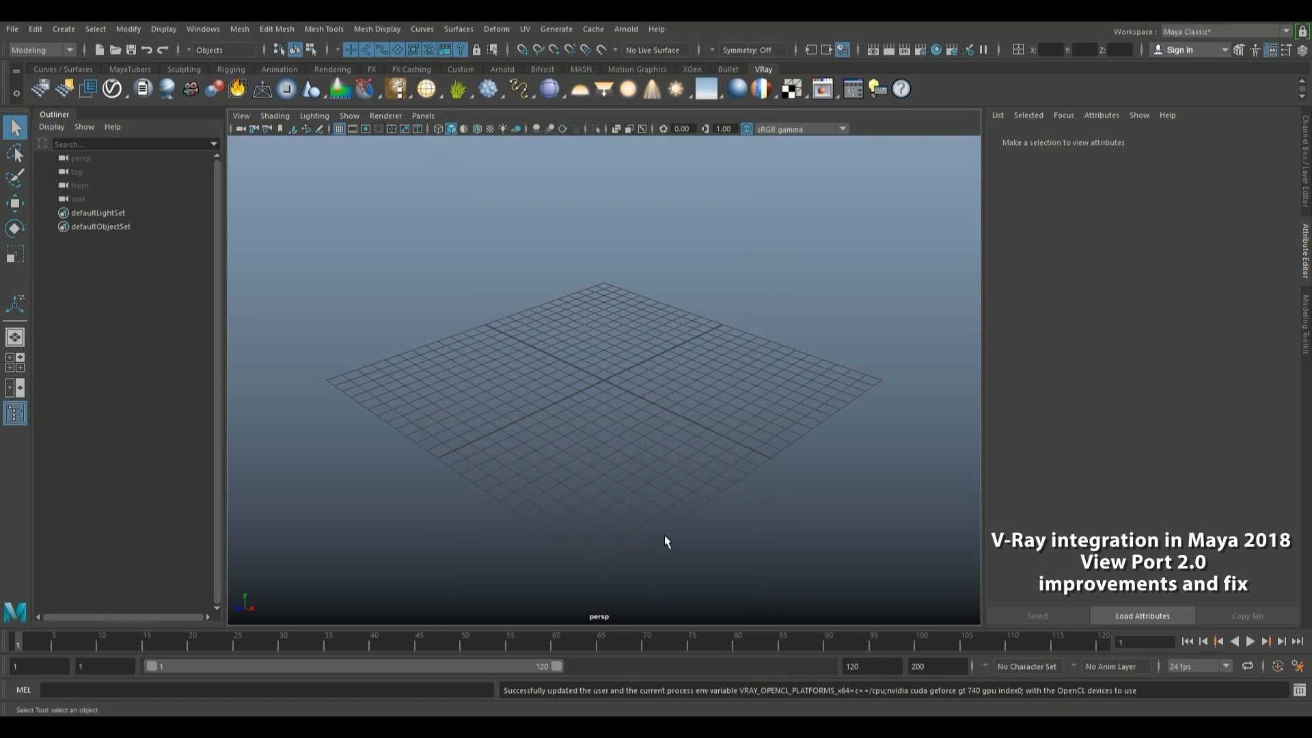
Check the viewport's available renderers and add a V-Ray Sun light to the scene.
{"action": "left_click", "coordinate": [375, 116]}
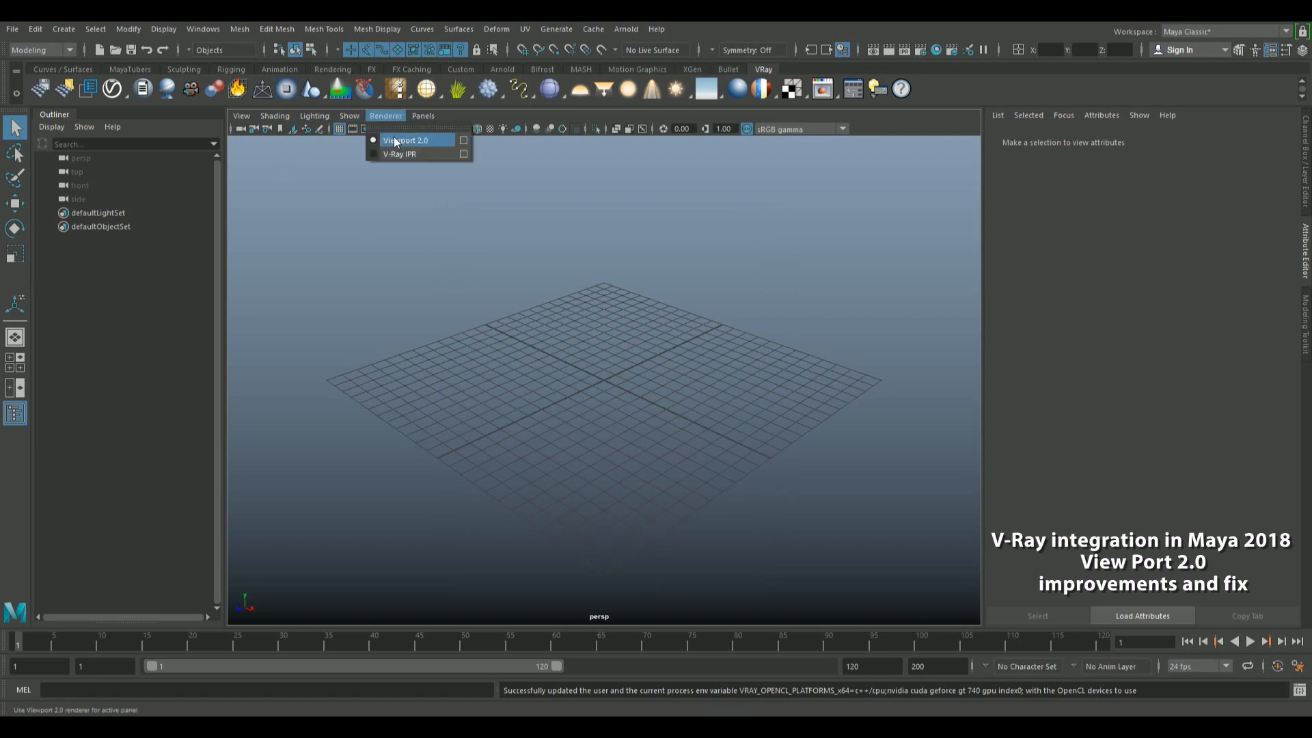
{"action": "left_click", "coordinate": [498, 109]}
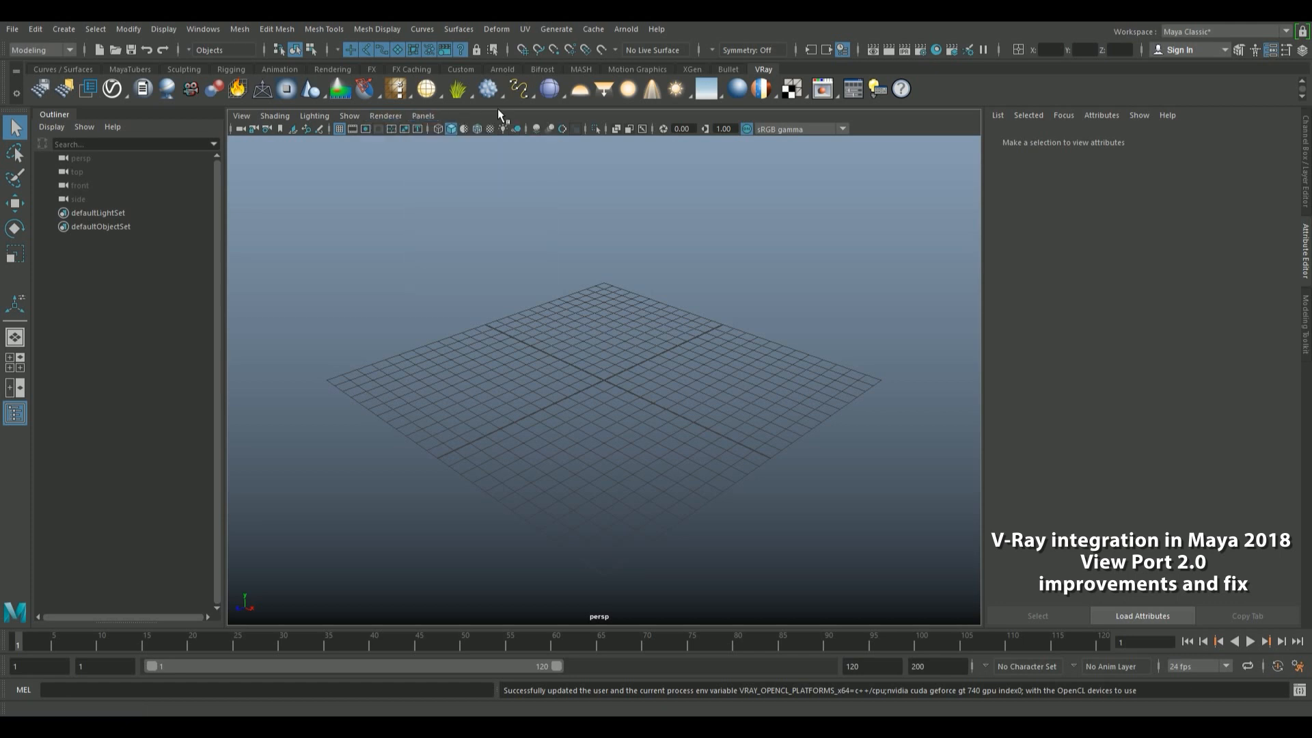
{"action": "left_click", "coordinate": [645, 31]}
{"action": "left_click", "coordinate": [675, 88]}
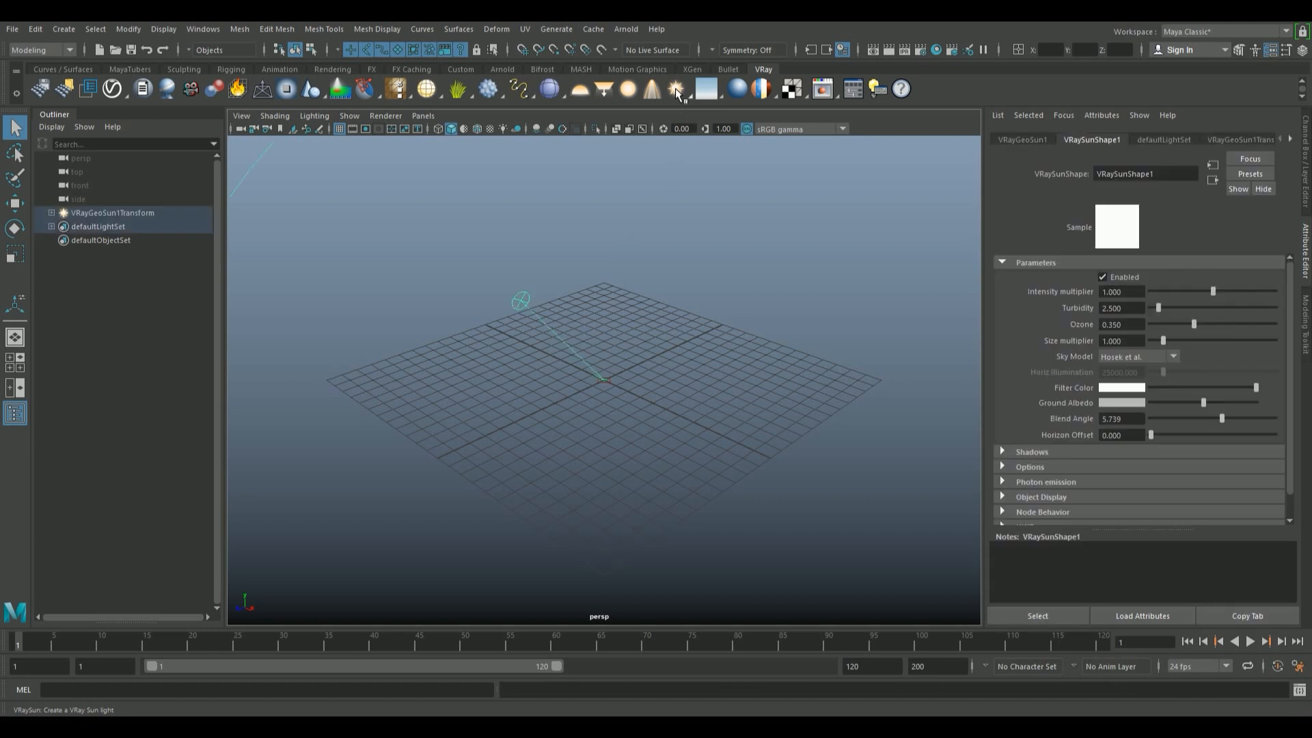
{"action": "scroll", "coordinate": [490, 346], "scroll_direction": "down", "scroll_amount": 10}
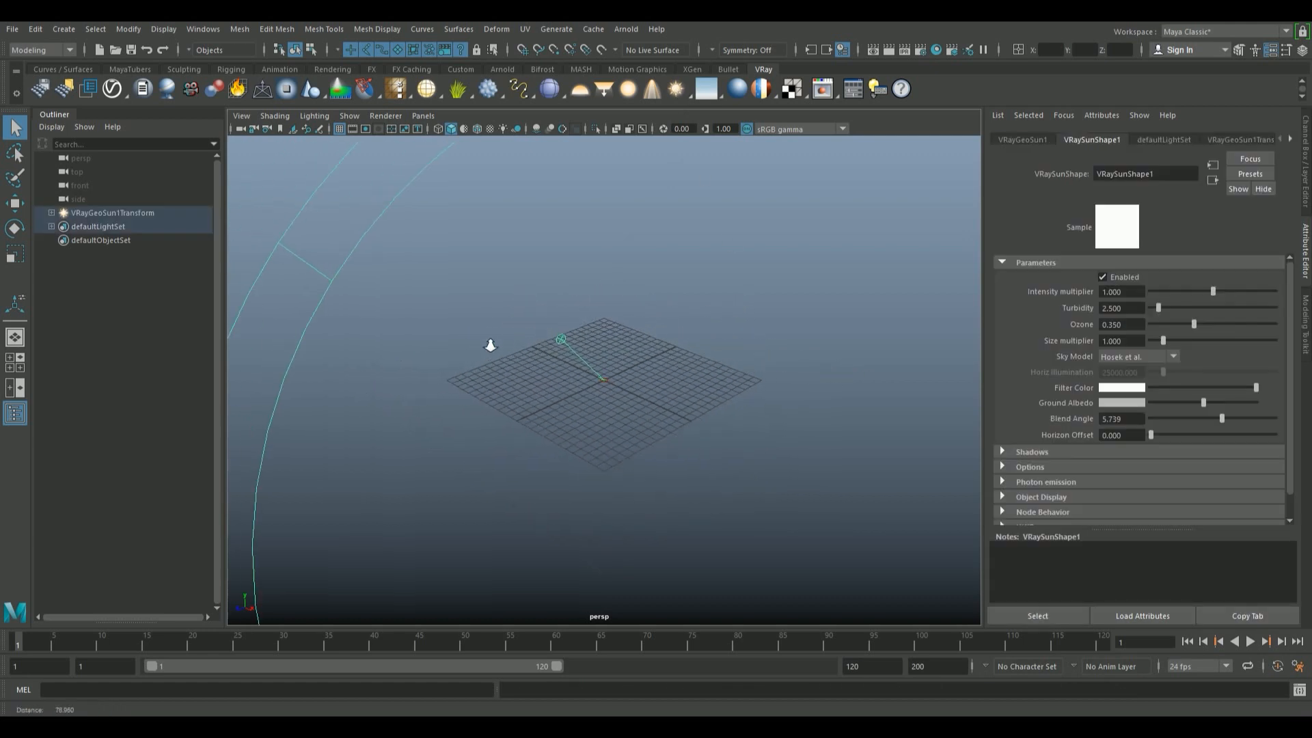
Set the V-Ray sun's photon radius to about 23.3 in its photon emission settings.
{"action": "left_click", "coordinate": [1061, 481]}
{"action": "scroll", "coordinate": [641, 331], "scroll_direction": "down", "scroll_amount": 3}
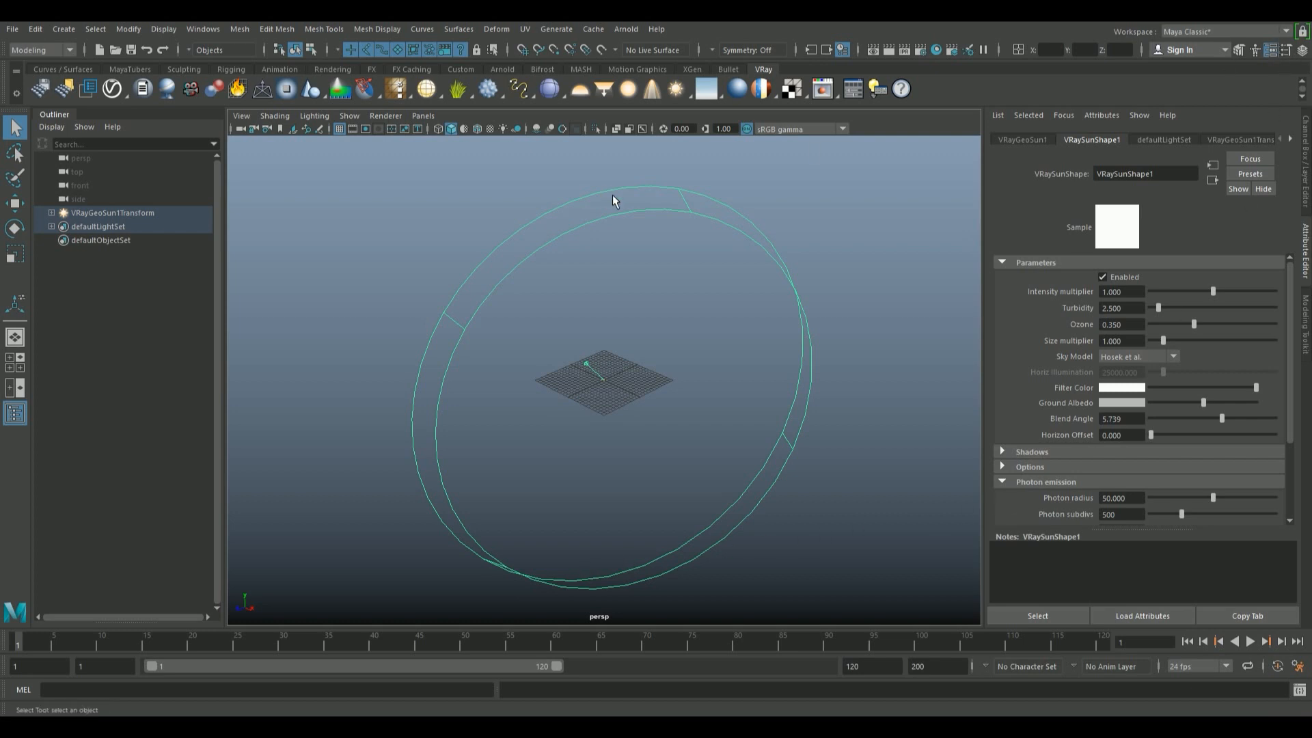
{"action": "mouse_move", "coordinate": [1175, 497]}
{"action": "left_mouse_down"}
{"action": "mouse_move", "coordinate": [1193, 506]}
{"action": "mouse_move", "coordinate": [1180, 505]}
{"action": "left_mouse_up"}
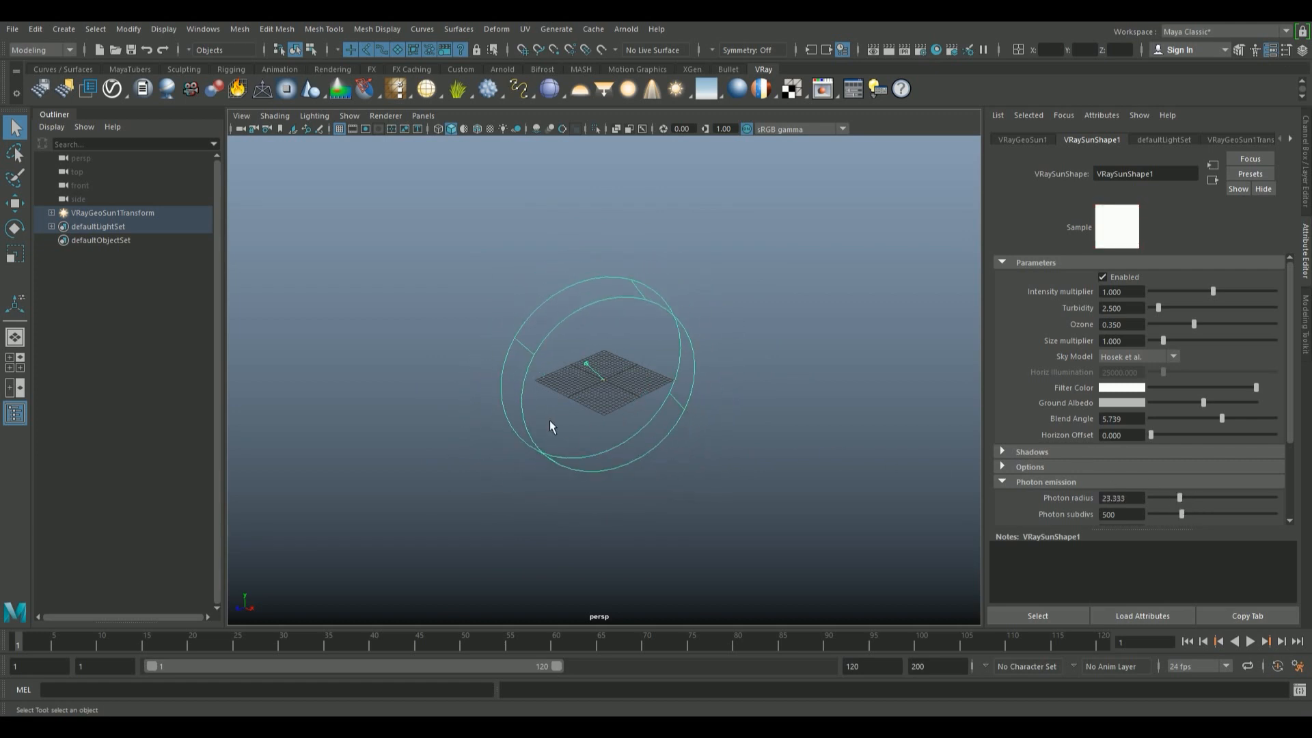
Show the attributes of the V-Ray Sky linked to the sun and refresh its sample swatch.
{"action": "right_click_drag", "start_coordinate": [550, 420], "coordinate": [764, 372], "text": "alt"}
{"action": "middle_click_drag", "start_coordinate": [765, 372], "coordinate": [701, 361], "text": "alt"}
{"action": "left_click", "coordinate": [705, 90]}
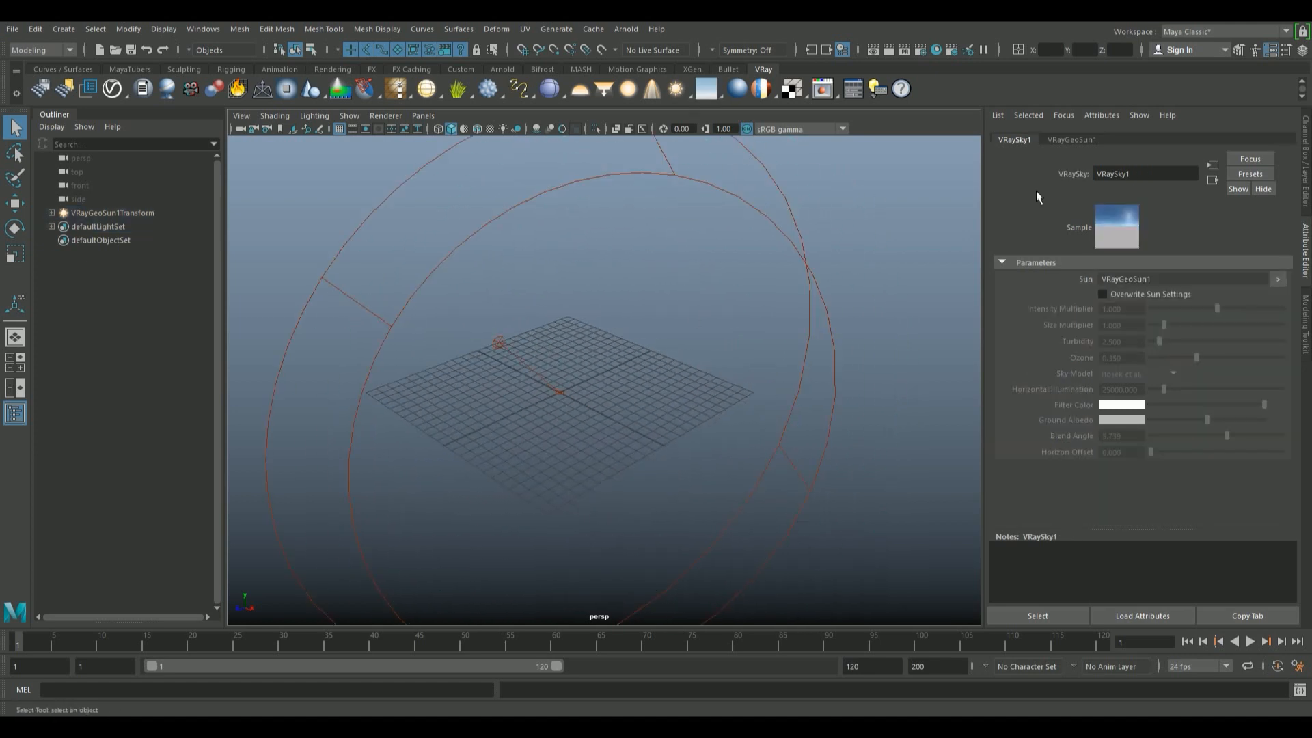
{"action": "left_click", "coordinate": [1119, 207]}
Move the V-Ray sun to the opposite side of the grid and check the V-Ray Sky sample.
{"action": "left_click_drag", "start_coordinate": [772, 277], "coordinate": [604, 301], "text": "alt"}
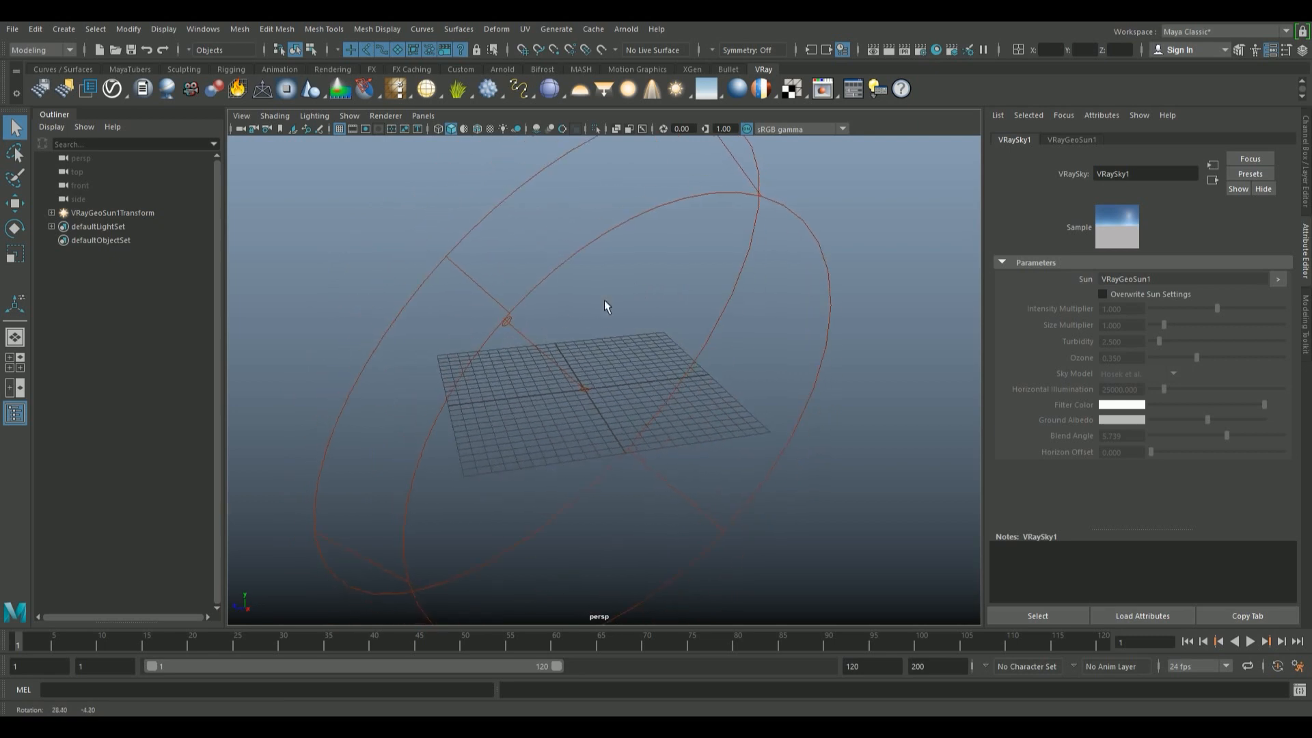
{"action": "left_click", "coordinate": [507, 321]}
{"action": "key", "text": "w"}
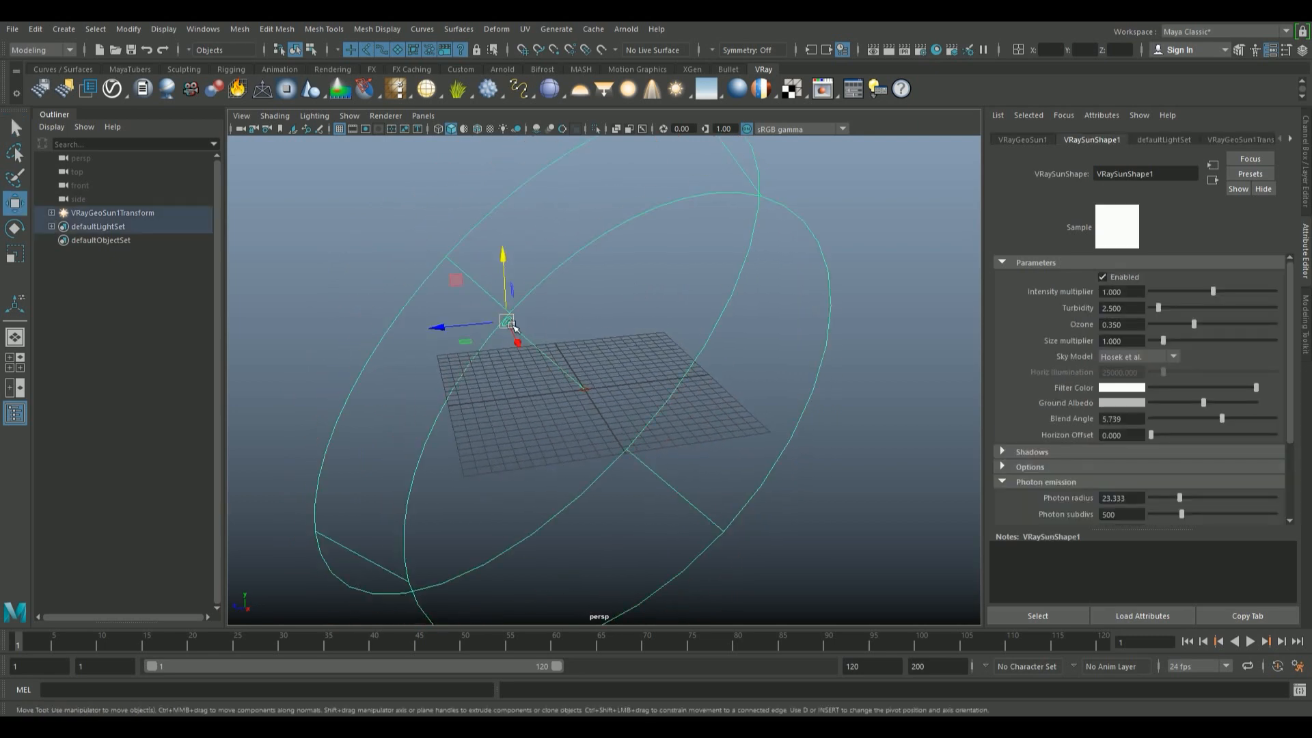
{"action": "left_click", "coordinate": [465, 280]}
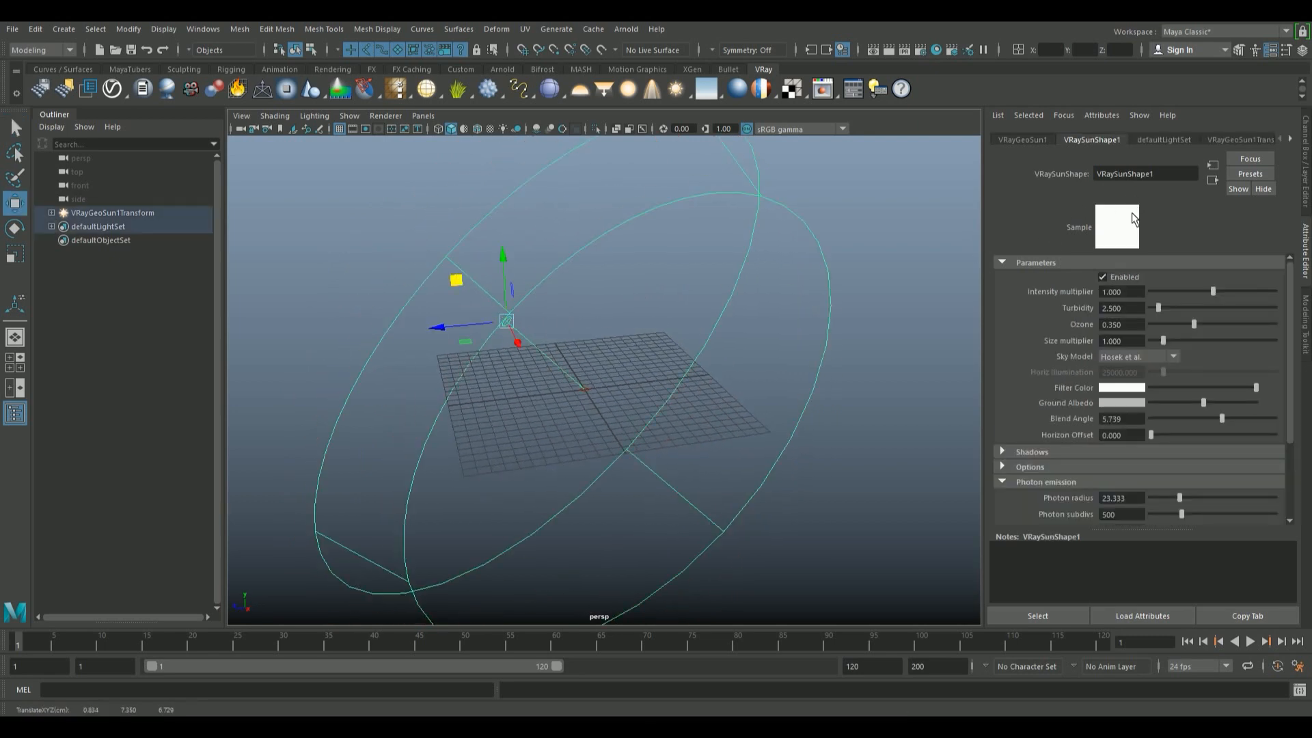
{"action": "left_click", "coordinate": [735, 88]}
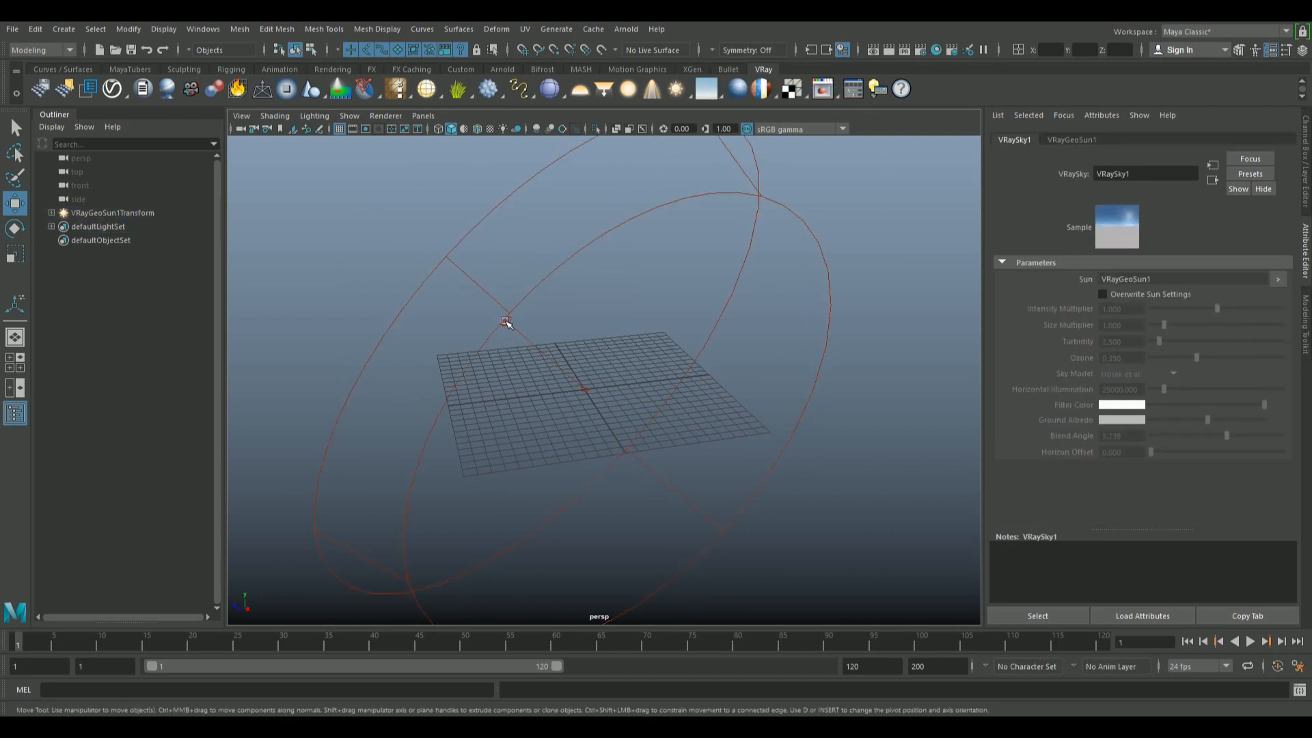
{"action": "left_click", "coordinate": [506, 317]}
{"action": "left_click_drag", "start_coordinate": [493, 308], "coordinate": [737, 266]}
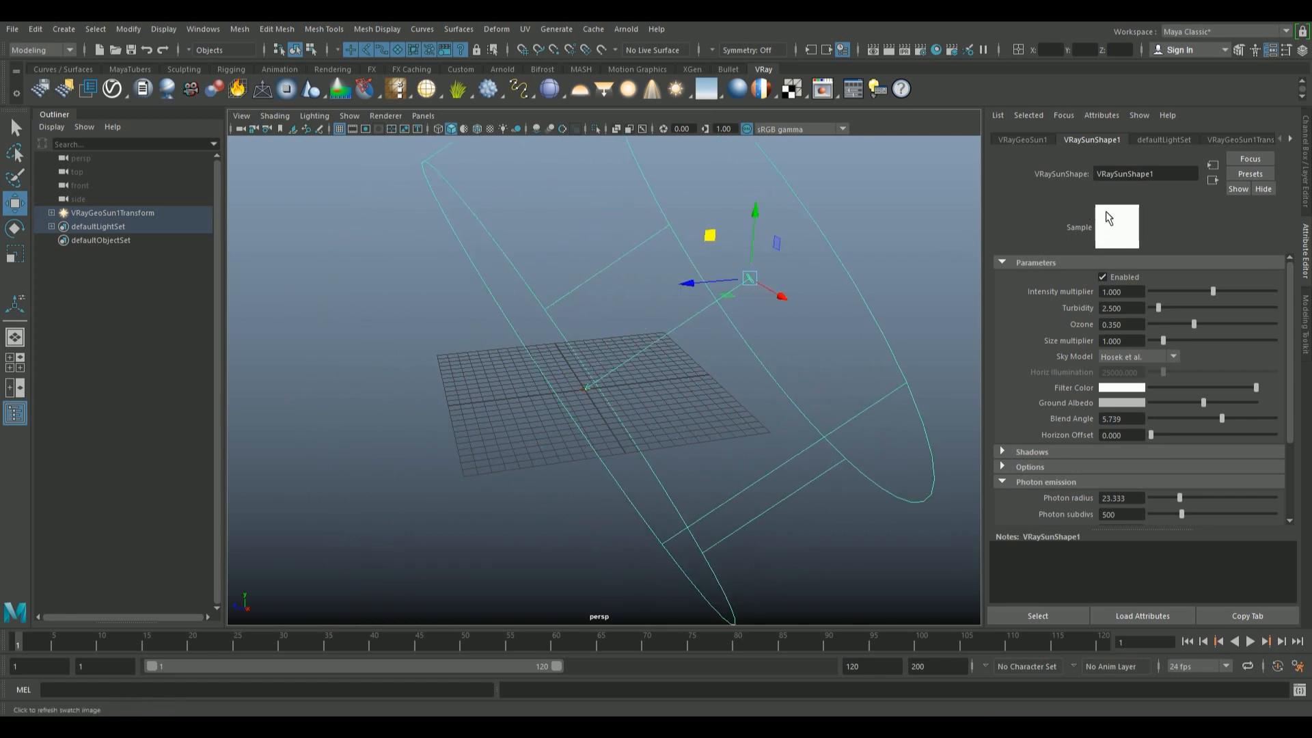
{"action": "right_click", "coordinate": [725, 88]}
{"action": "left_click", "coordinate": [726, 93]}
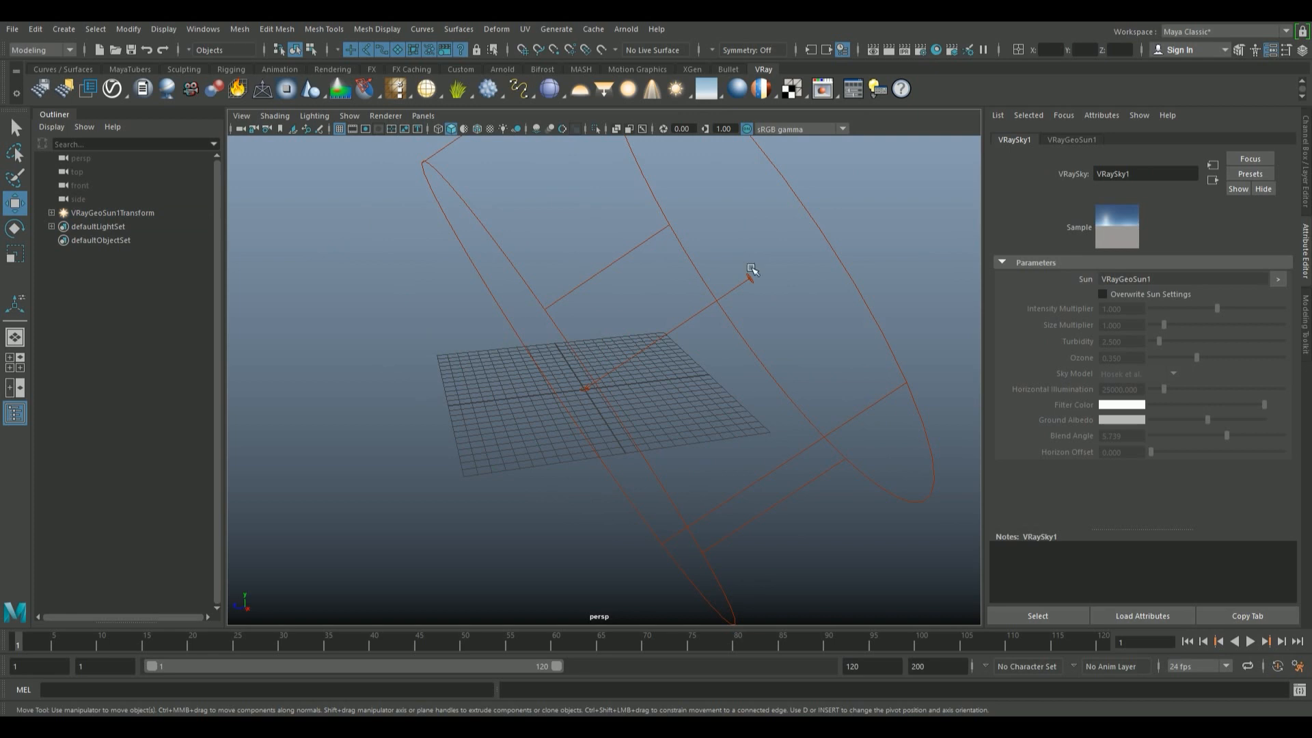
{"action": "left_click_drag", "start_coordinate": [772, 284], "coordinate": [762, 281], "text": "alt"}
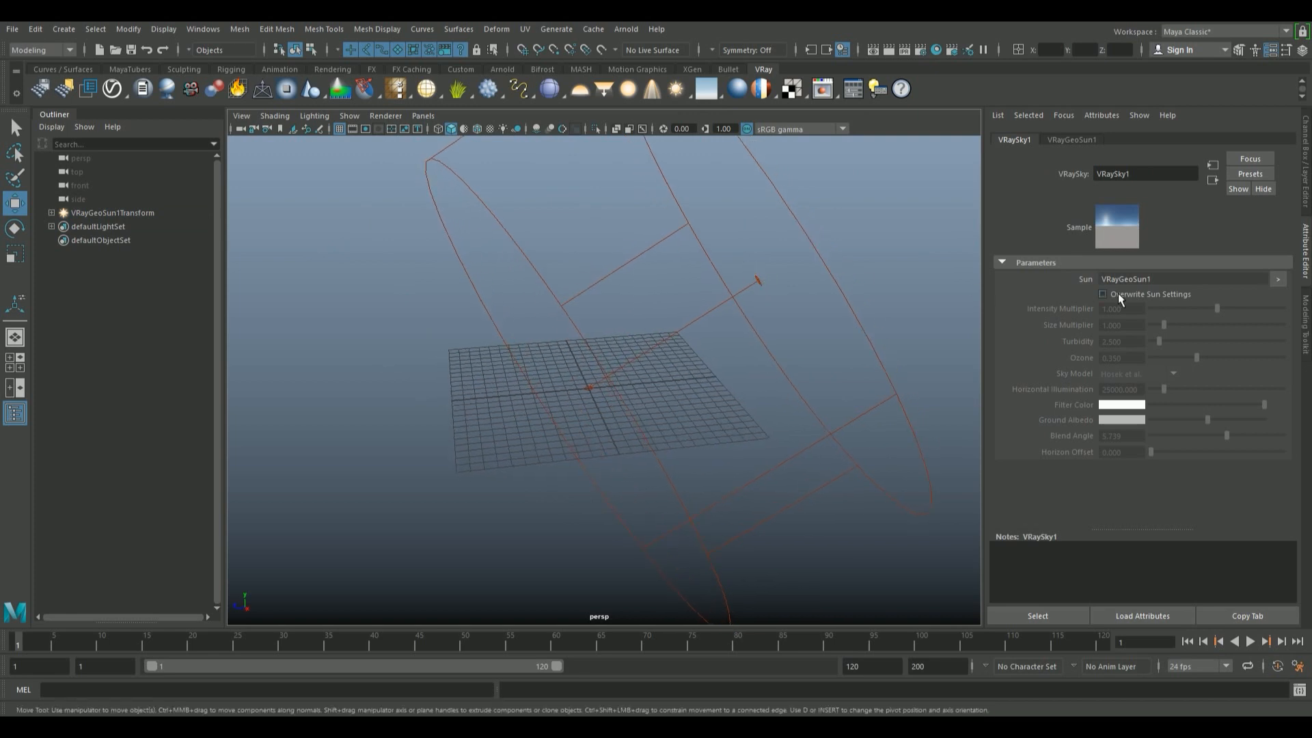
{"action": "left_click_drag", "start_coordinate": [855, 252], "coordinate": [788, 285], "text": "alt"}
{"action": "left_click", "coordinate": [769, 308]}
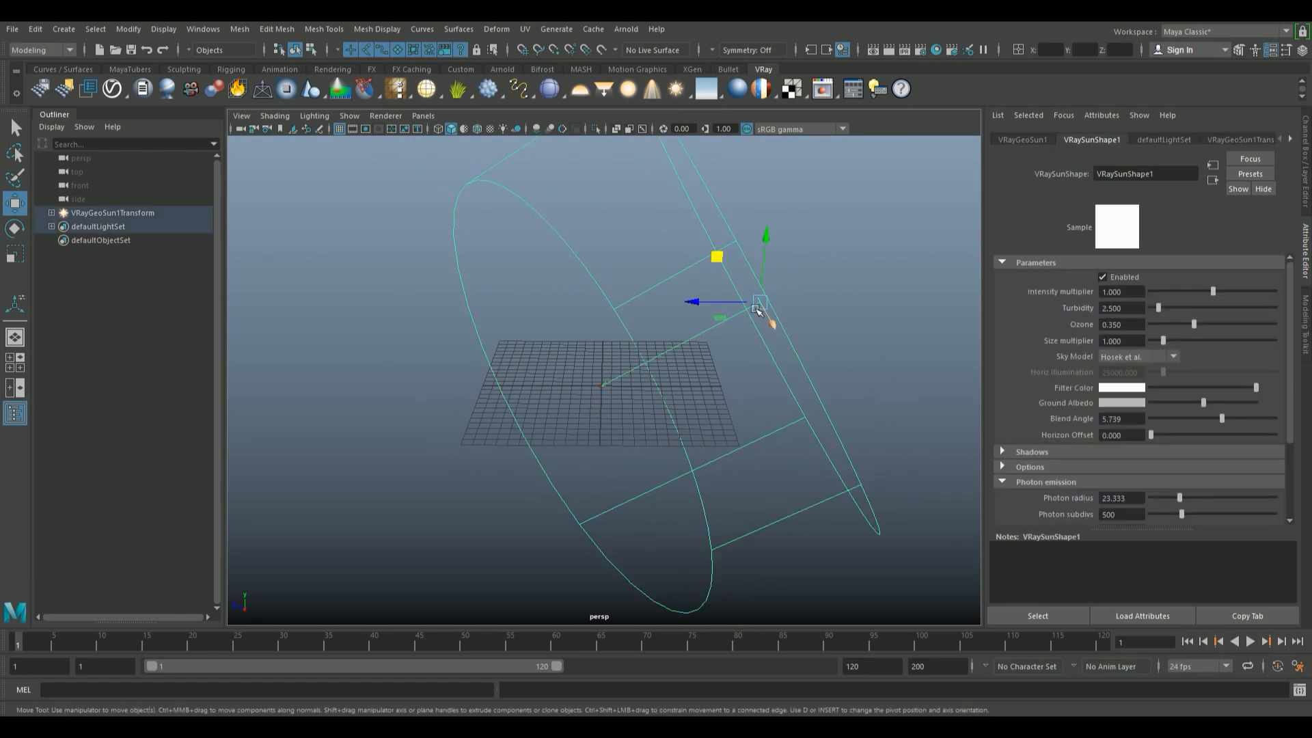
Create a polygon sphere at the centre of the grid and scale it up uniformly.
{"action": "left_click", "coordinate": [129, 69]}
{"action": "left_click", "coordinate": [40, 89]}
{"action": "key", "text": "r"}
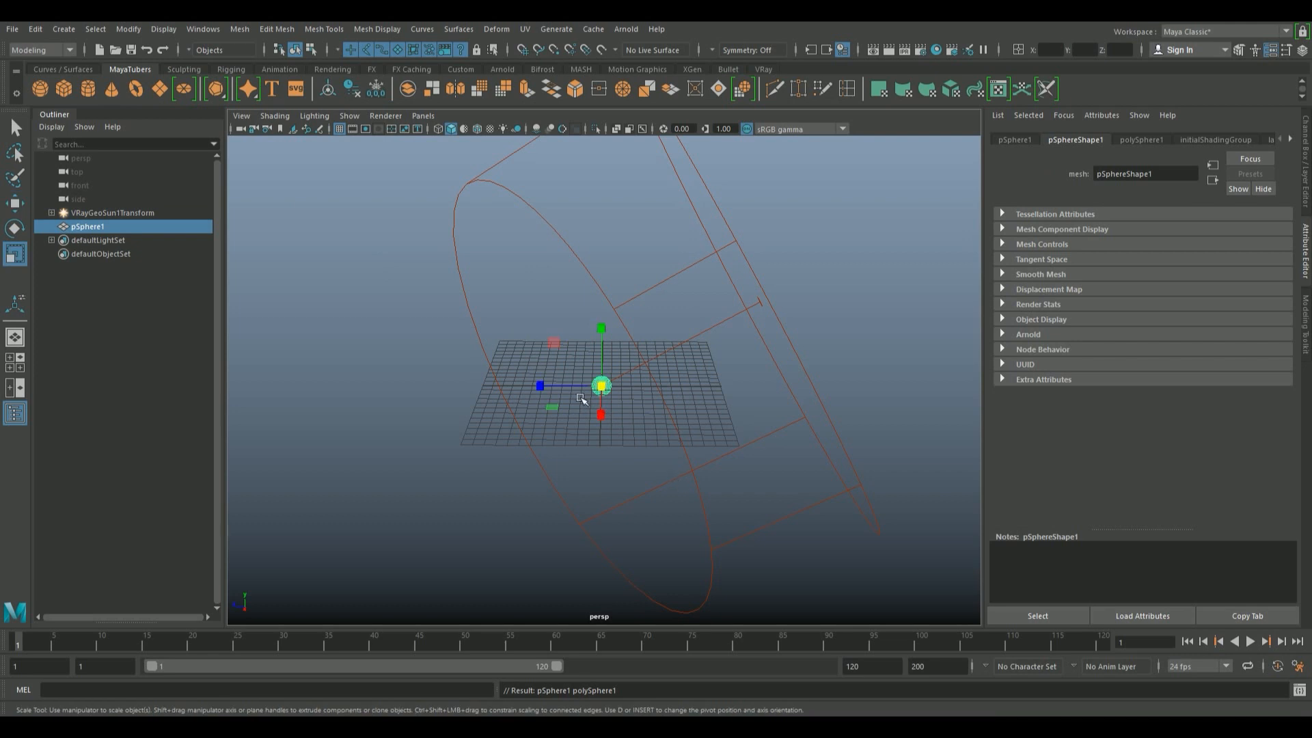
{"action": "left_click_drag", "start_coordinate": [602, 386], "coordinate": [620, 384]}
Assign a new VRayMtl material to the sphere.
{"action": "right_click_drag", "start_coordinate": [562, 419], "coordinate": [813, 412], "text": "alt"}
{"action": "left_click_drag", "start_coordinate": [813, 412], "coordinate": [541, 380], "text": "alt"}
{"action": "right_click_drag", "start_coordinate": [539, 376], "coordinate": [559, 691]}
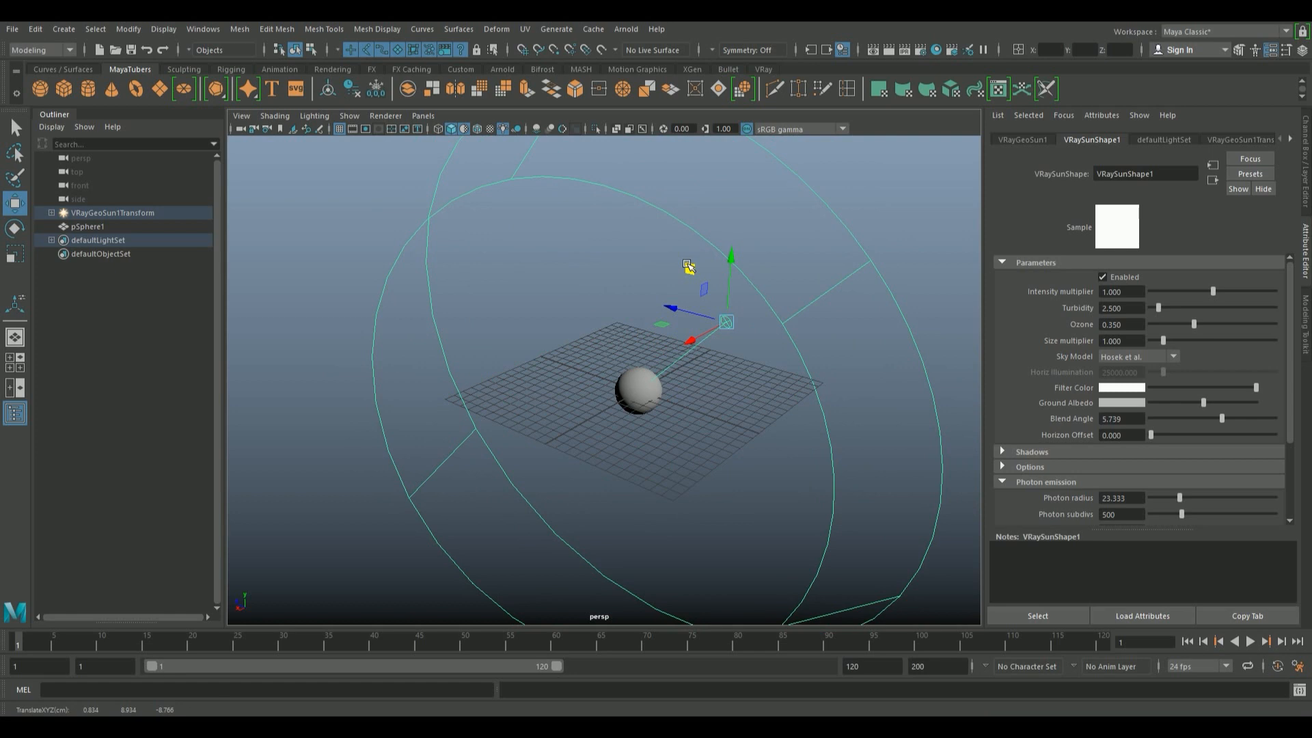
Move the V-Ray sun around the lit sphere and toggle the viewport's default-material shading off and on.
{"action": "left_click_drag", "start_coordinate": [688, 266], "coordinate": [464, 162]}
{"action": "left_click_drag", "start_coordinate": [548, 267], "coordinate": [583, 321], "text": "alt"}
{"action": "mouse_move", "coordinate": [650, 374]}
{"action": "left_mouse_down", "text": "alt"}
{"action": "mouse_move", "coordinate": [658, 341]}
{"action": "mouse_move", "coordinate": [668, 354]}
{"action": "left_mouse_up", "text": "alt"}
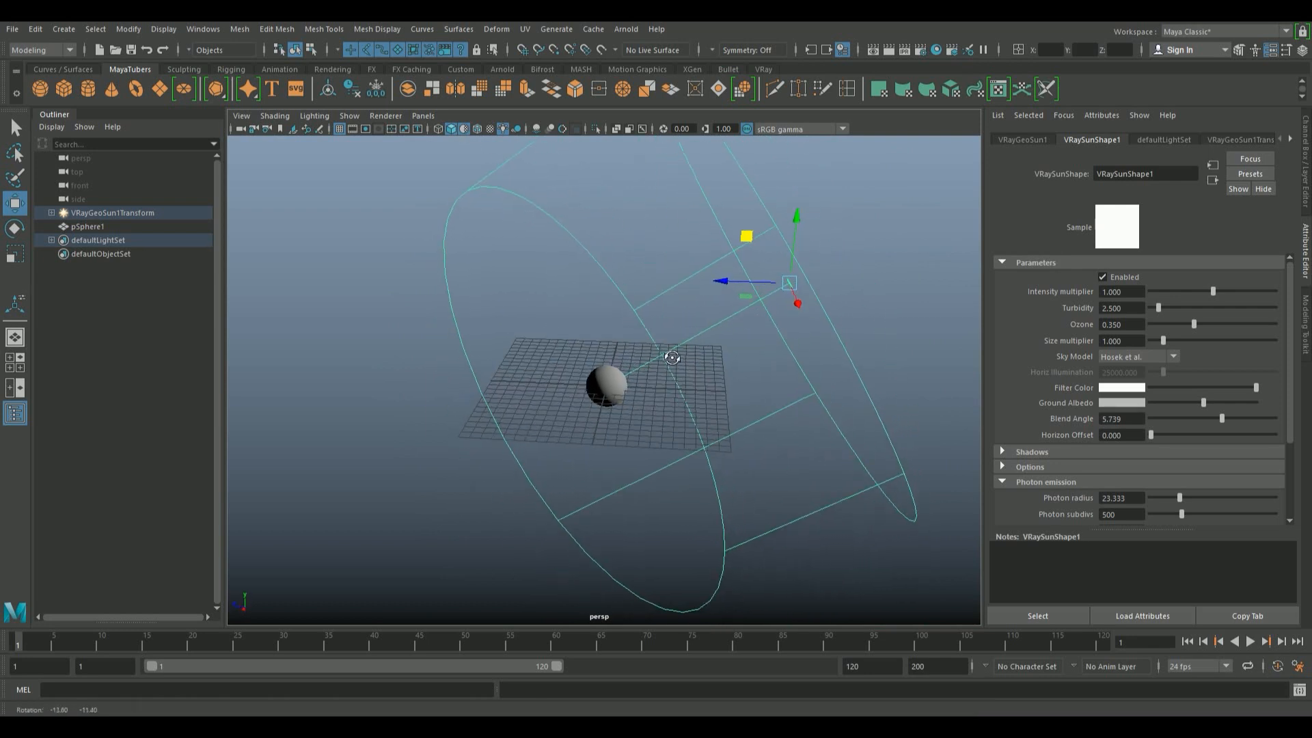
{"action": "left_click", "coordinate": [463, 129]}
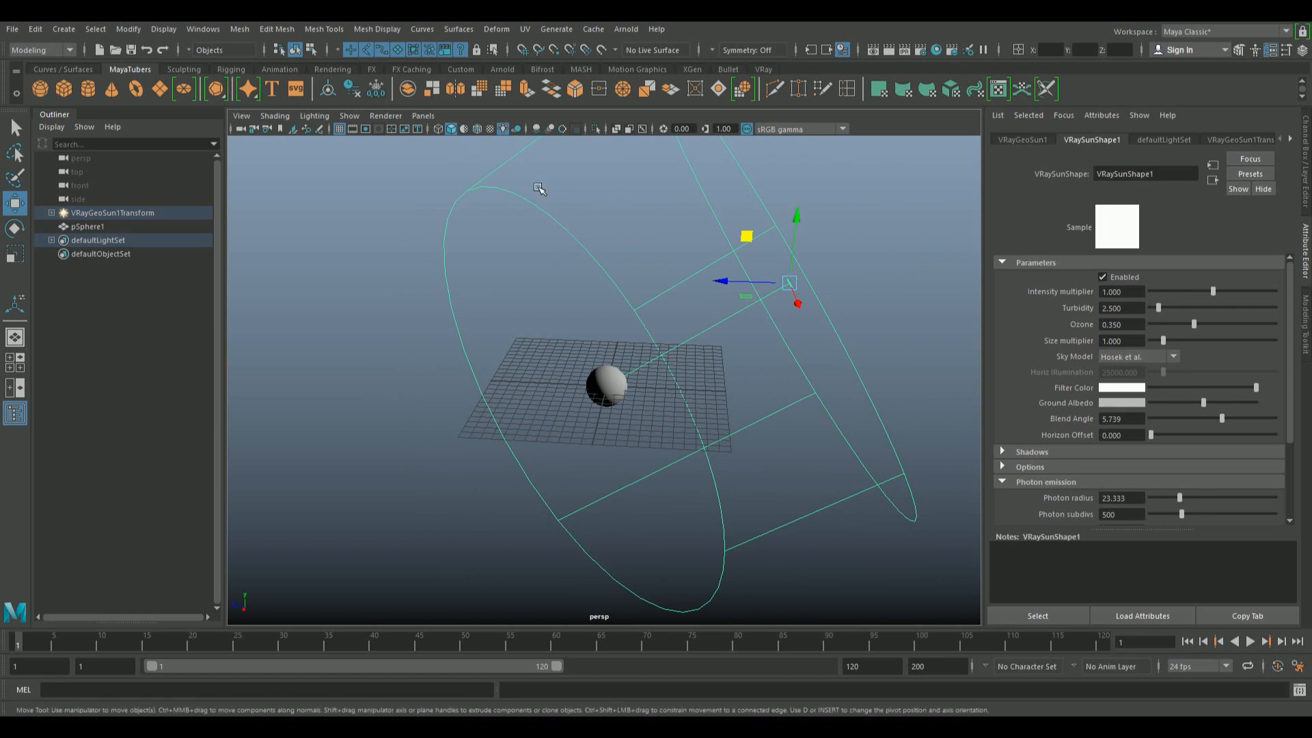
{"action": "left_click_drag", "start_coordinate": [746, 295], "coordinate": [764, 288], "text": "alt"}
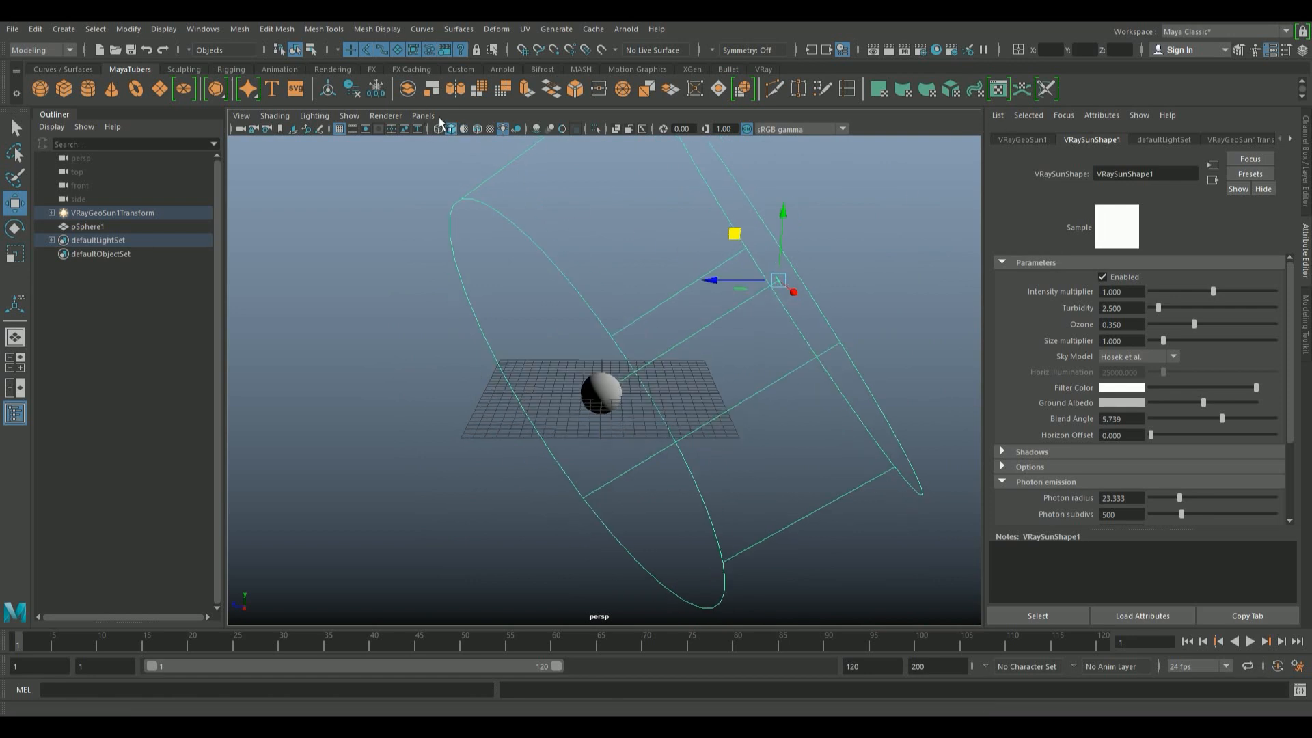
{"action": "left_click", "coordinate": [465, 128]}
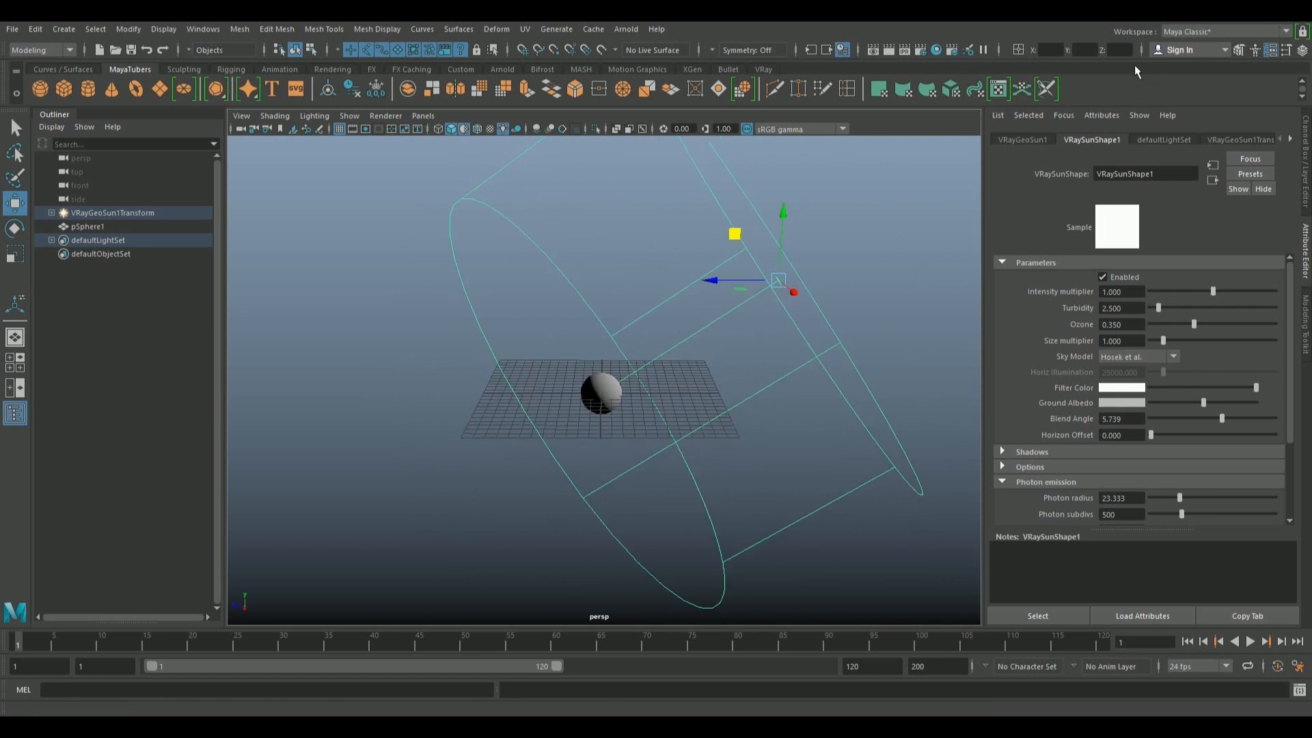
Enable Show in viewport for the V-Ray environment override's background texture and close the Render Settings.
{"action": "left_click", "coordinate": [920, 50]}
{"action": "left_click", "coordinate": [687, 149]}
{"action": "left_click", "coordinate": [624, 149]}
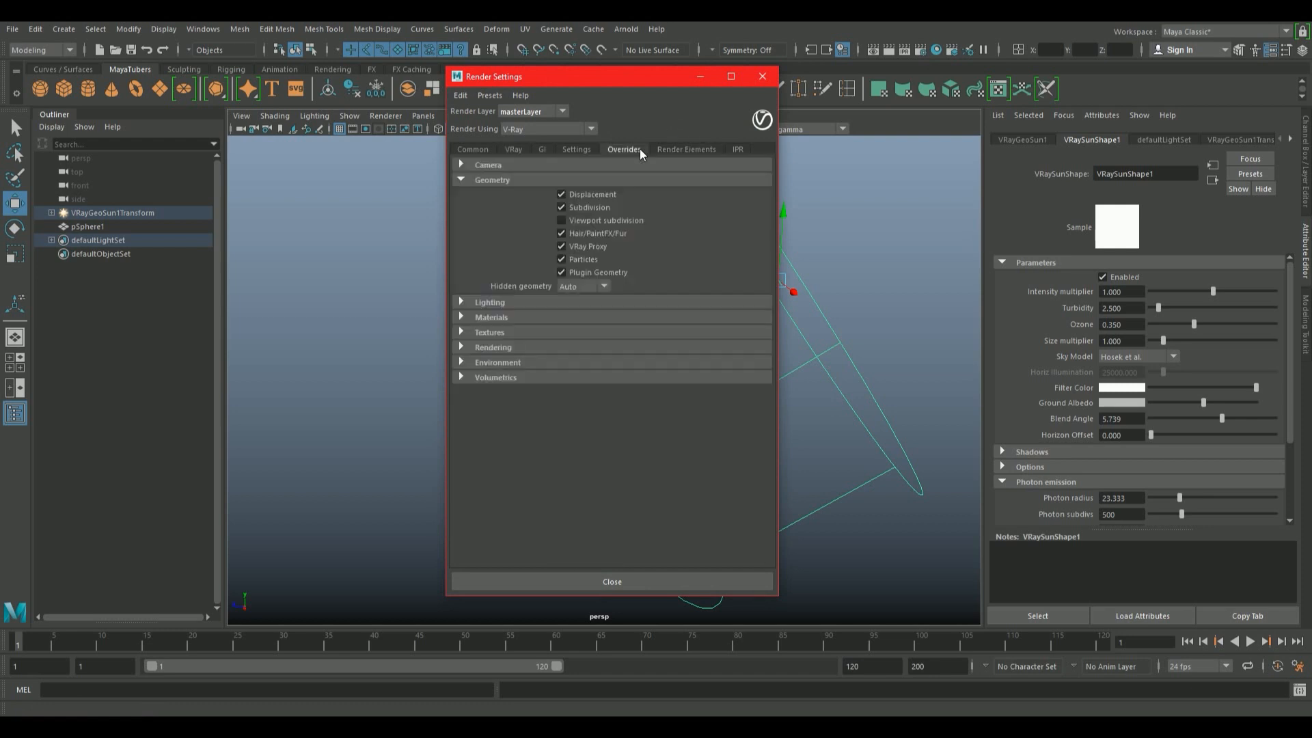
{"action": "left_click", "coordinate": [496, 364]}
{"action": "left_click", "coordinate": [562, 472]}
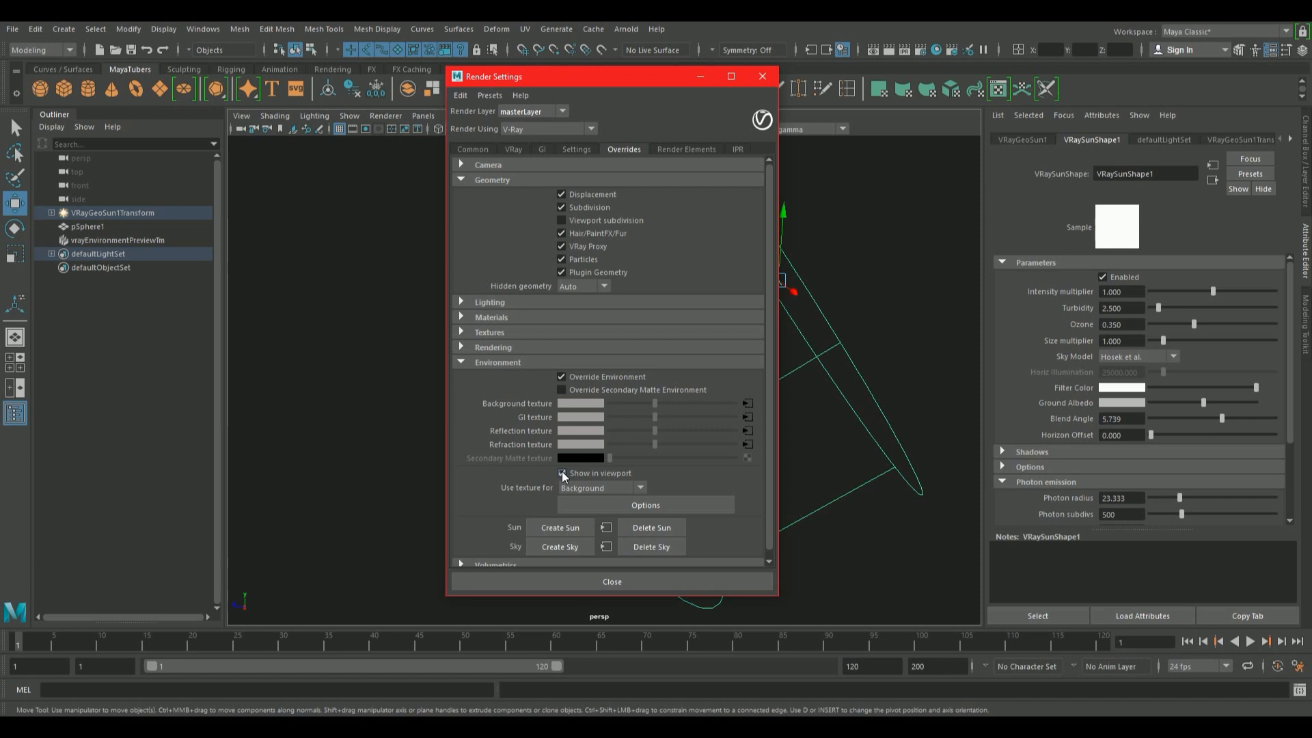
{"action": "left_click", "coordinate": [604, 580]}
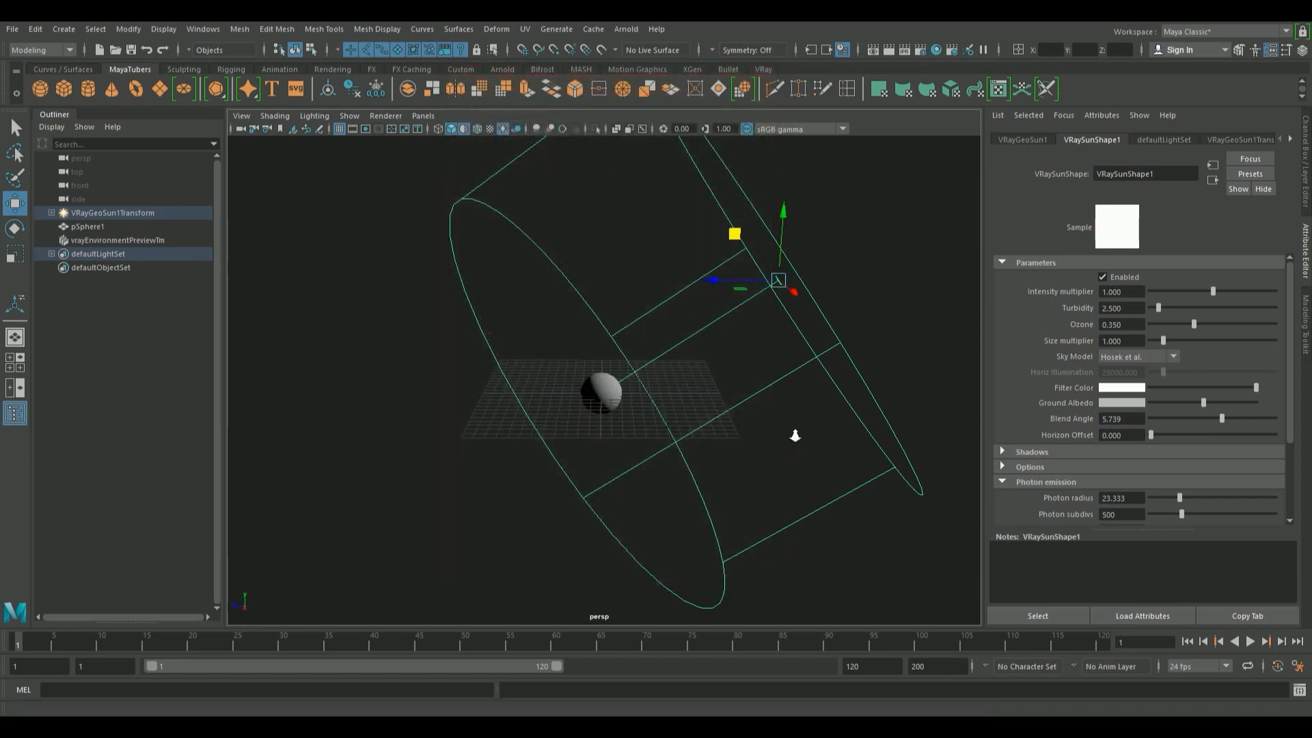
Turn off the viewport's default-material shading to display the V-Ray sky background around the sphere and sun.
{"action": "right_click_drag", "start_coordinate": [795, 435], "coordinate": [694, 435], "text": "alt"}
{"action": "mouse_move", "coordinate": [733, 306]}
{"action": "left_mouse_down"}
{"action": "mouse_move", "coordinate": [630, 367]}
{"action": "mouse_move", "coordinate": [701, 311]}
{"action": "mouse_move", "coordinate": [622, 358]}
{"action": "mouse_move", "coordinate": [711, 305]}
{"action": "left_mouse_up"}
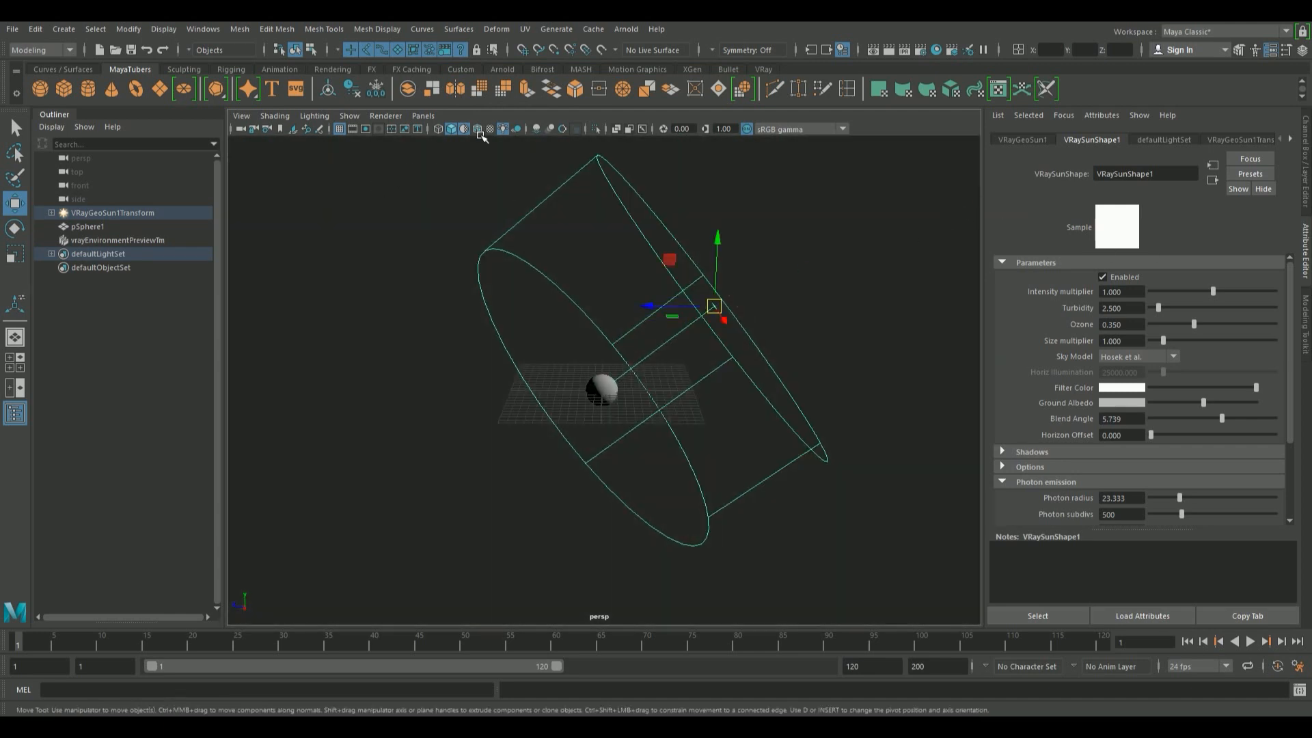
{"action": "left_click", "coordinate": [464, 131]}
{"action": "left_click_drag", "start_coordinate": [792, 325], "coordinate": [786, 369], "text": "alt"}
{"action": "right_click_drag", "start_coordinate": [676, 377], "coordinate": [573, 370], "text": "alt"}
{"action": "key", "text": "f"}
{"action": "right_click_drag", "start_coordinate": [1012, 377], "coordinate": [1035, 377], "text": "alt"}
{"action": "middle_click_drag", "start_coordinate": [627, 411], "coordinate": [706, 375], "text": "alt"}
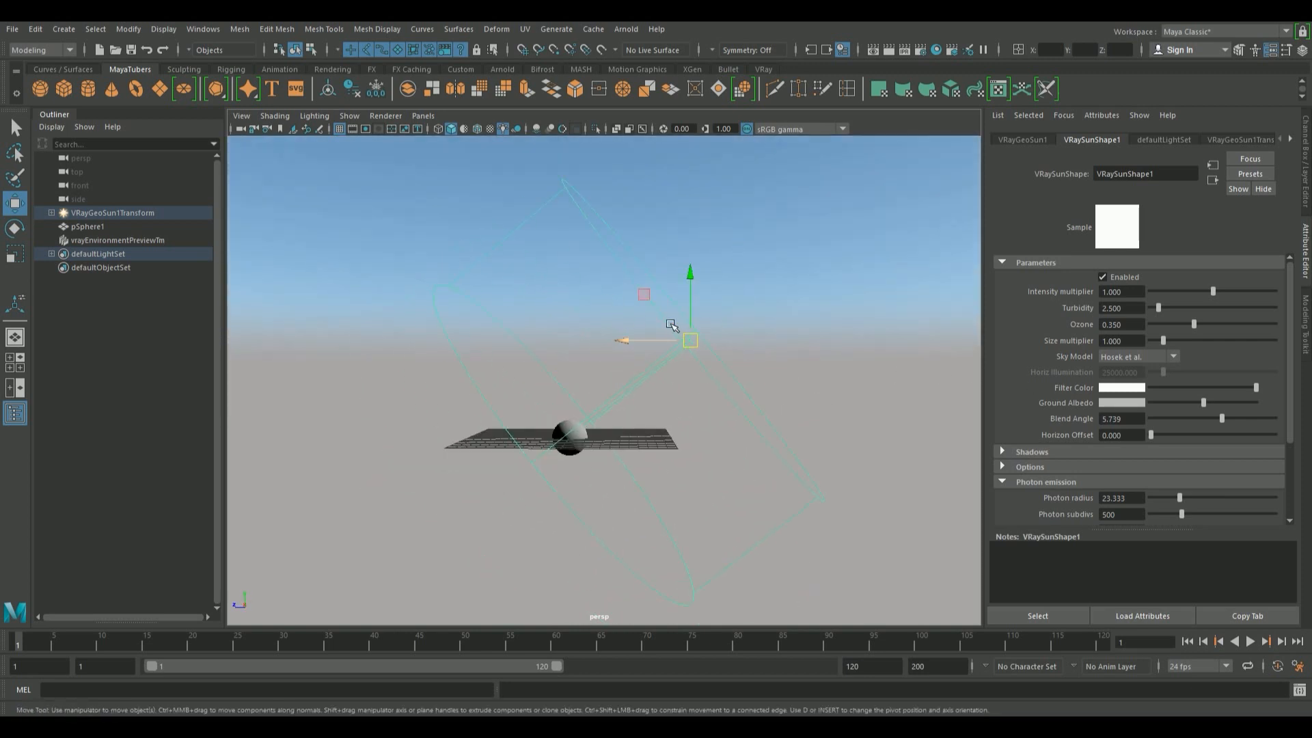
Raise the V-Ray sun to a height of about 29.8, and lower it back to about 14.
{"action": "left_click_drag", "start_coordinate": [688, 281], "coordinate": [666, 127]}
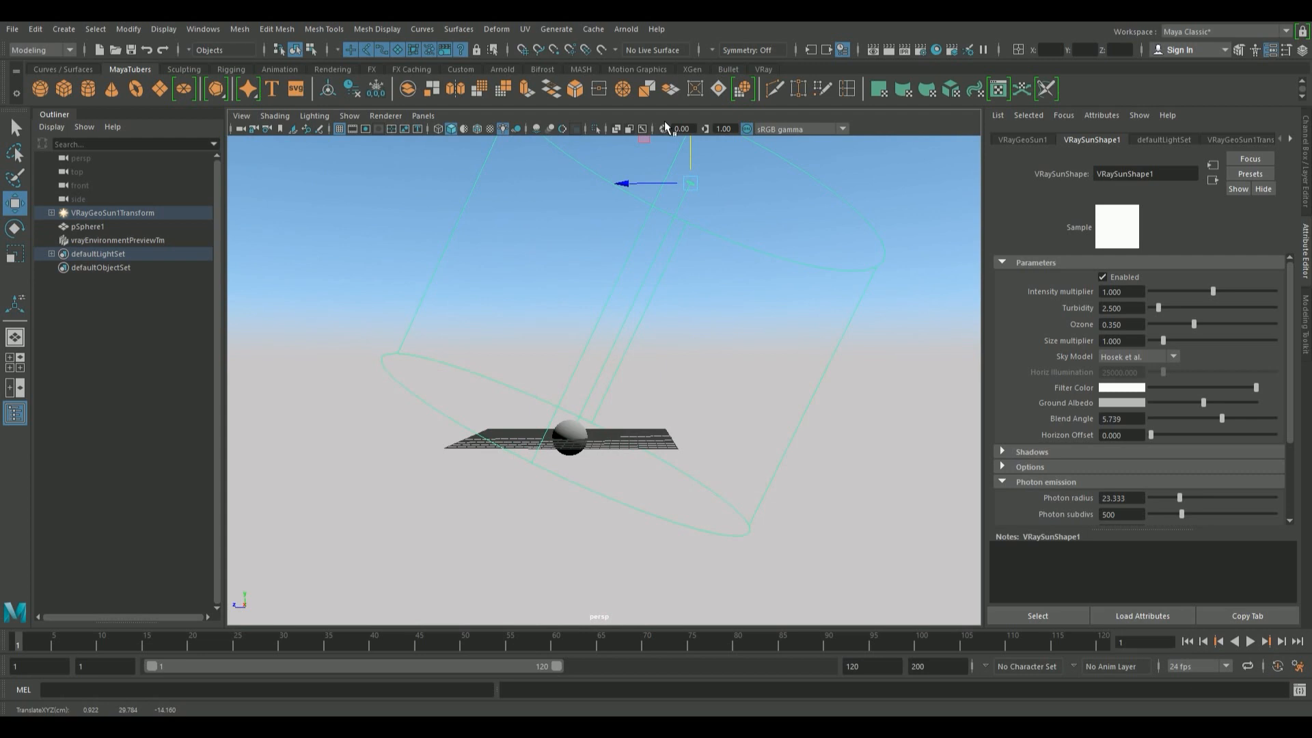
{"action": "left_click_drag", "start_coordinate": [688, 158], "coordinate": [679, 303]}
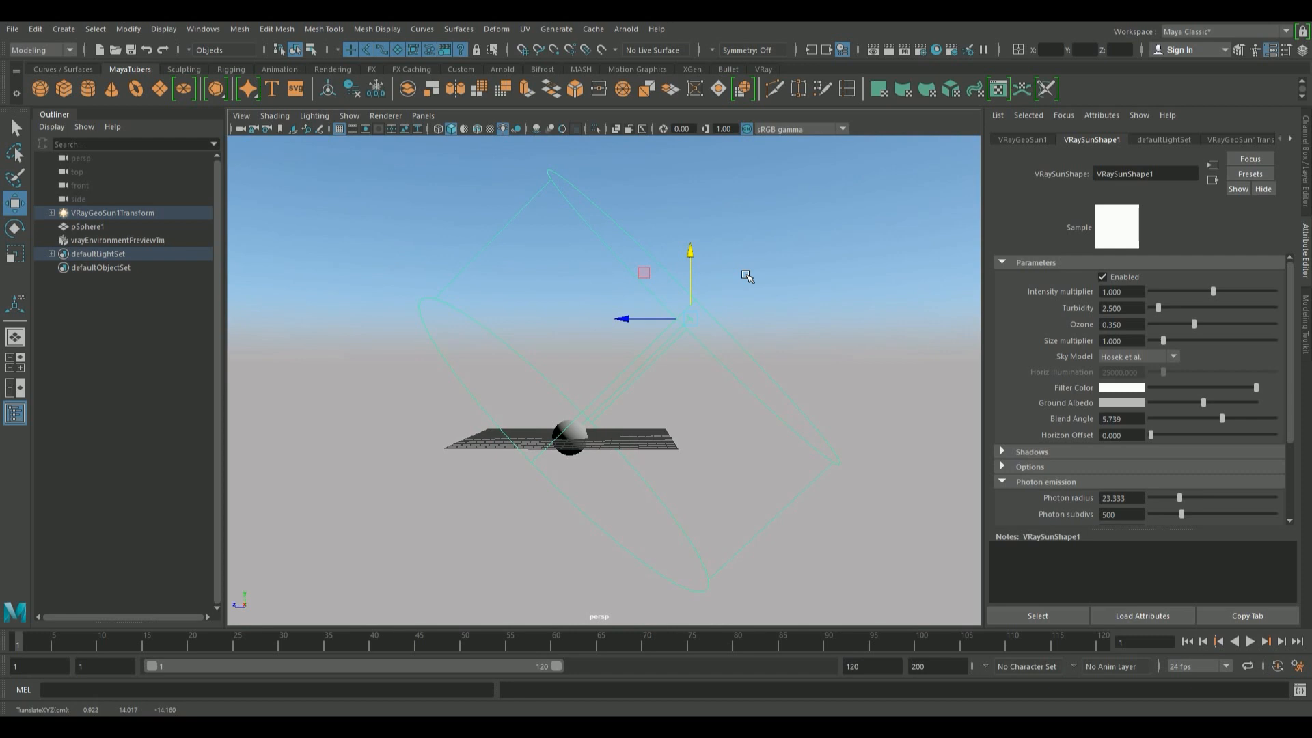
{"action": "mouse_move", "coordinate": [729, 293]}
{"action": "left_mouse_down", "text": "alt"}
{"action": "mouse_move", "coordinate": [704, 293]}
{"action": "mouse_move", "coordinate": [710, 307]}
{"action": "left_mouse_up", "text": "alt"}
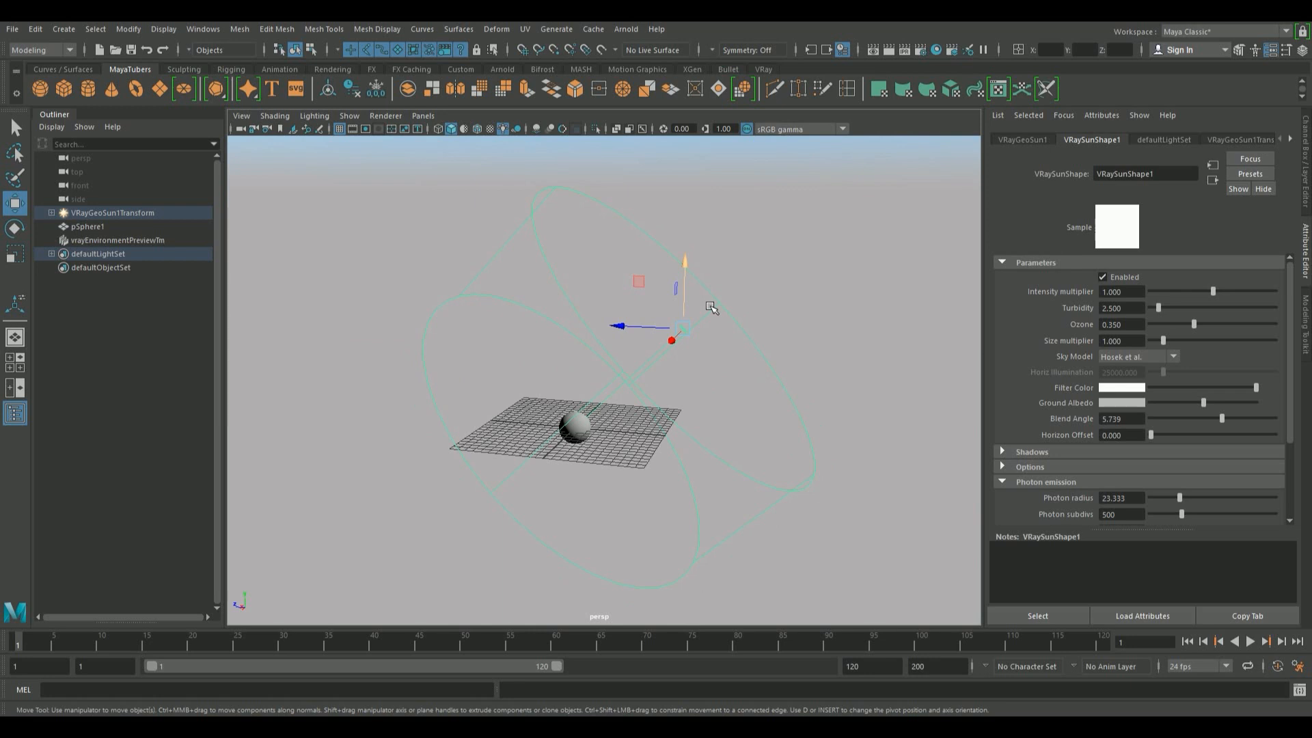
Inspect the sphere's VRayMtl material, examining its reflection BRDF type and opacity mode options.
{"action": "middle_click_drag", "start_coordinate": [557, 410], "coordinate": [585, 374], "text": "alt"}
{"action": "right_click_drag", "start_coordinate": [584, 375], "coordinate": [799, 408], "text": "alt"}
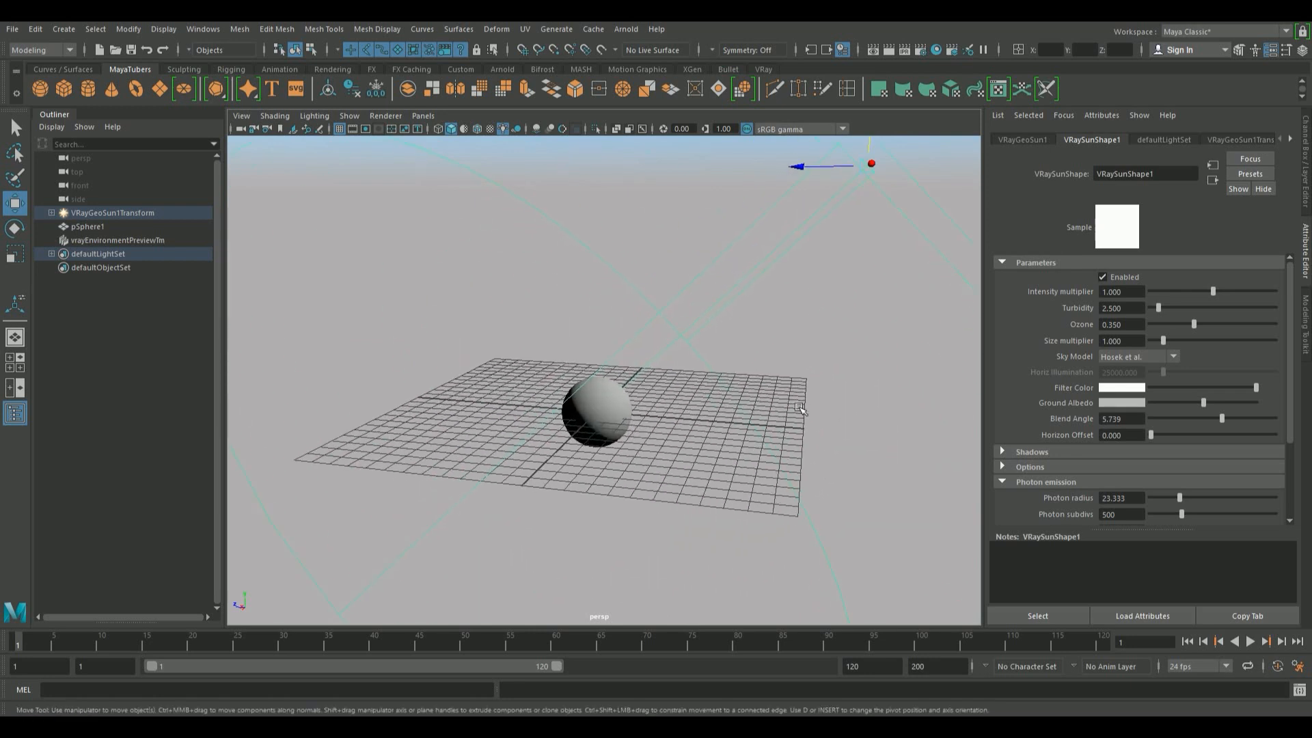
{"action": "left_click", "coordinate": [620, 409]}
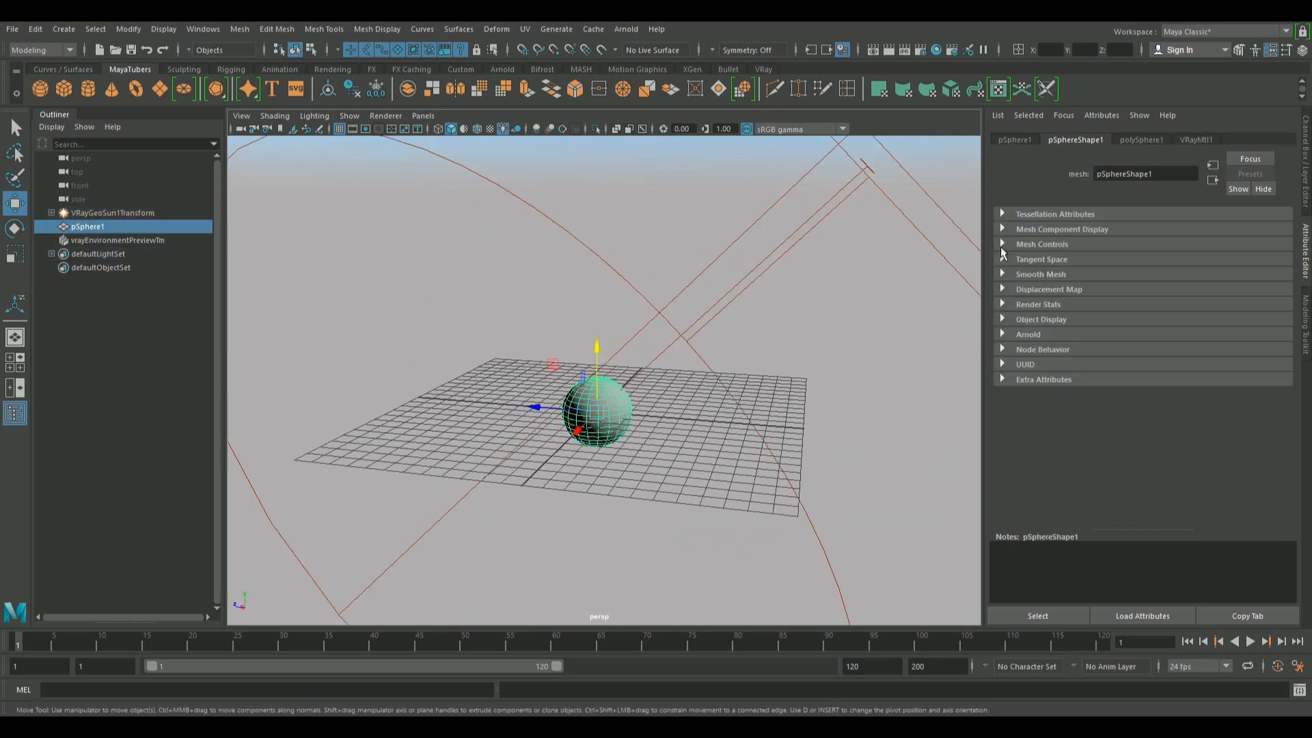
{"action": "left_click", "coordinate": [1195, 139]}
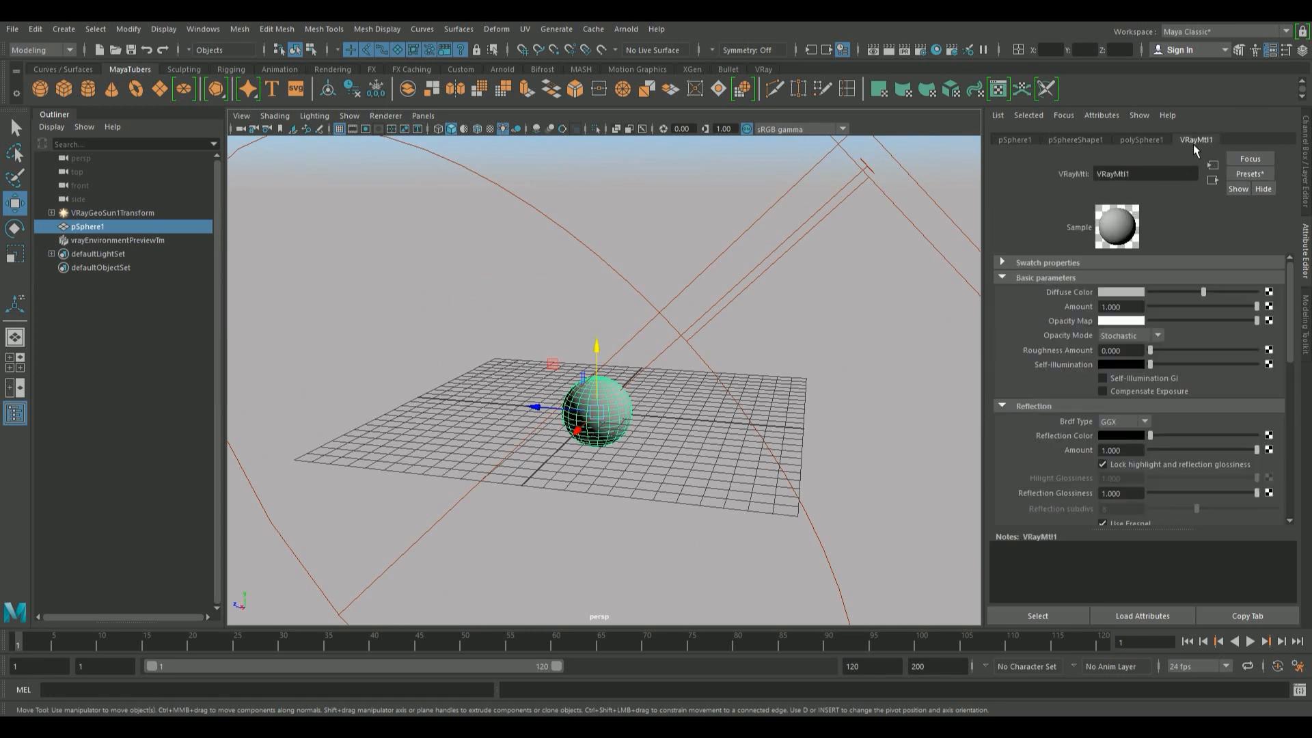
{"action": "scroll", "coordinate": [1292, 365], "scroll_direction": "down", "scroll_amount": 2}
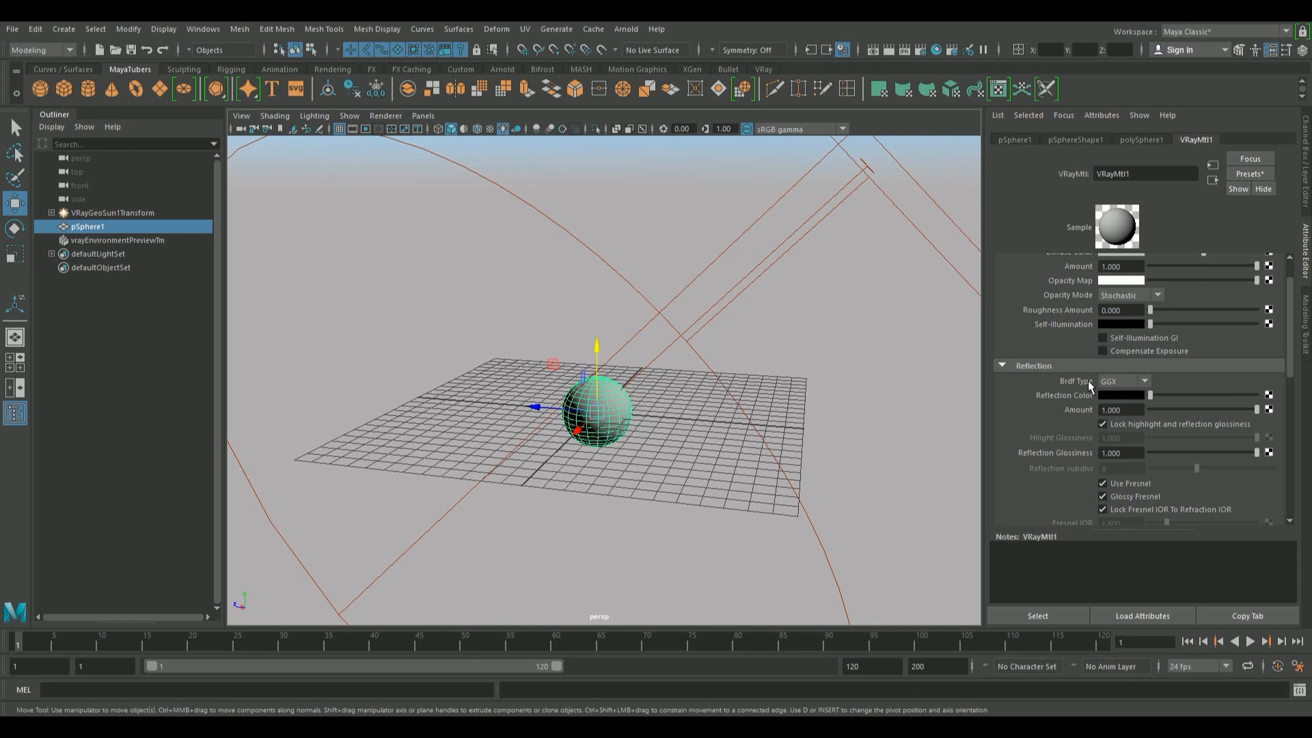
{"action": "left_click", "coordinate": [1113, 382]}
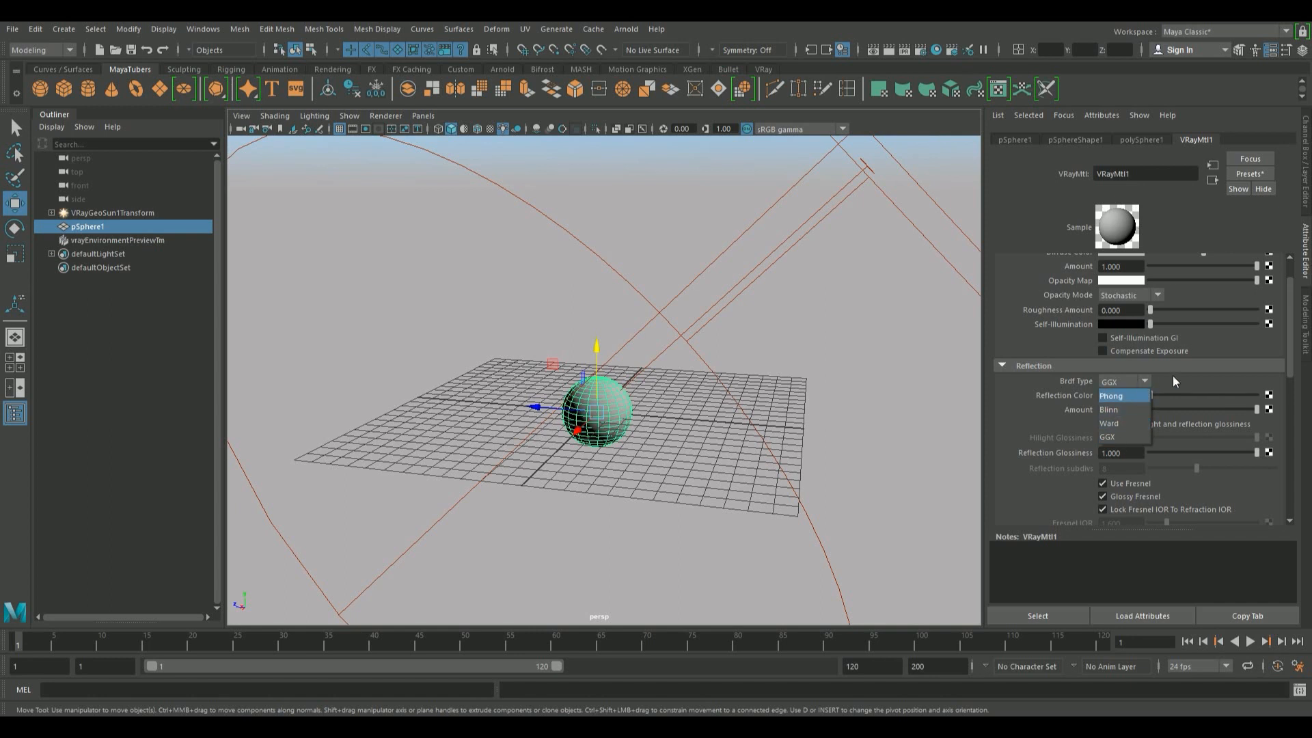
{"action": "left_click", "coordinate": [1126, 294]}
{"action": "left_click", "coordinate": [1175, 292]}
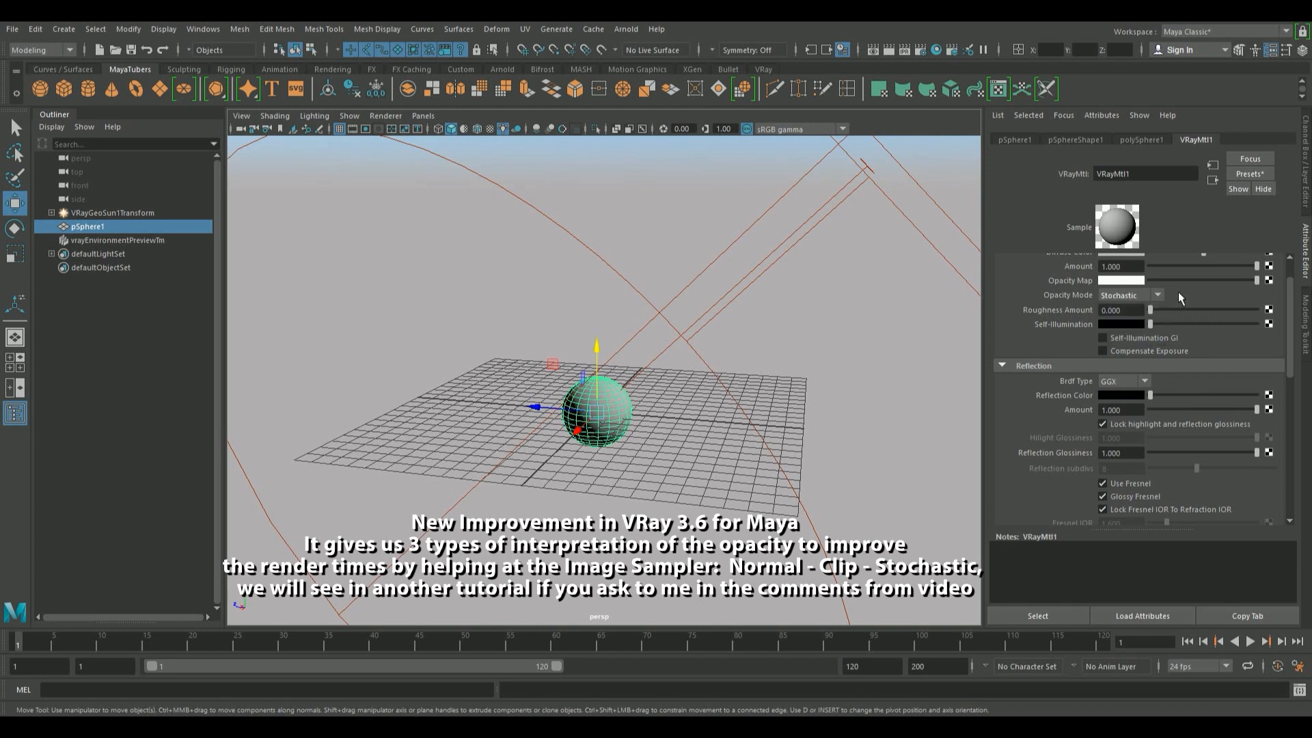
Set the sphere's VRayMtl to a white reflection colour, black diffuse colour and reflection glossiness of about 0.883.
{"action": "scroll", "coordinate": [1291, 379], "scroll_direction": "down", "scroll_amount": 1}
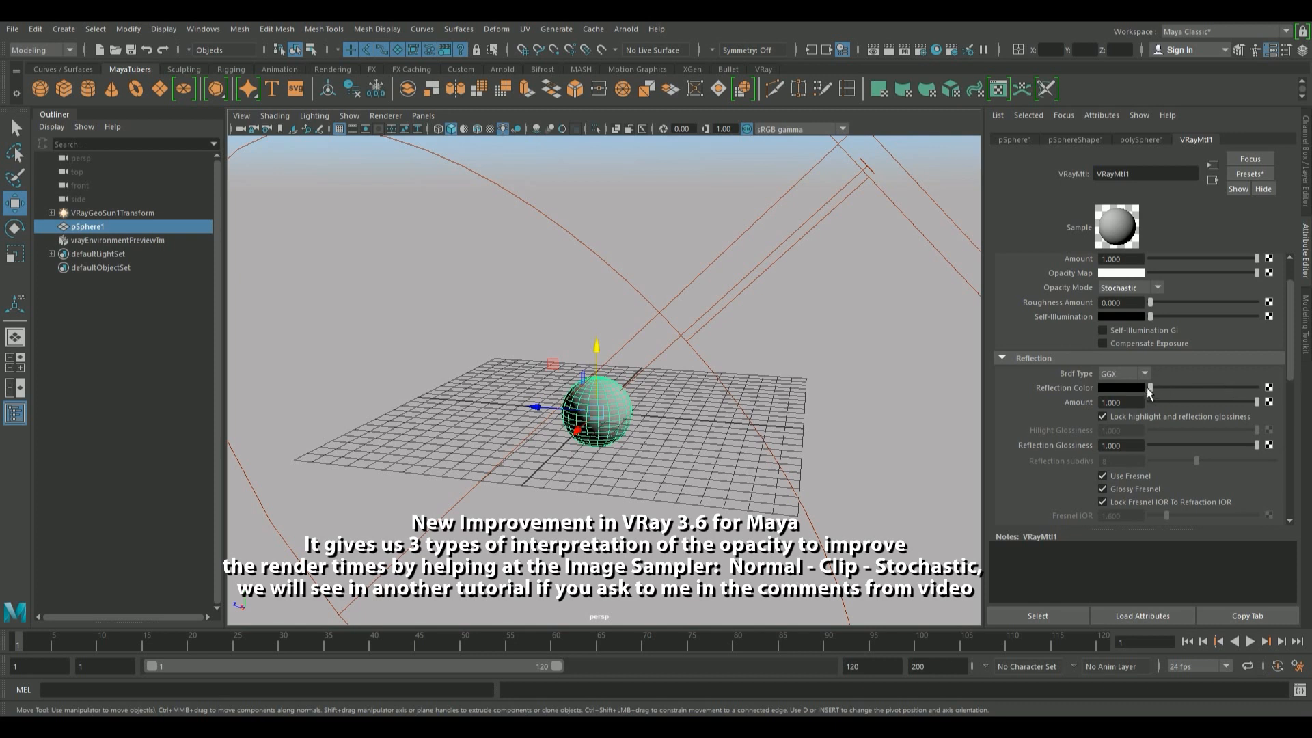
{"action": "left_click_drag", "start_coordinate": [1149, 387], "coordinate": [1258, 387]}
{"action": "left_click_drag", "start_coordinate": [1292, 342], "coordinate": [1301, 273]}
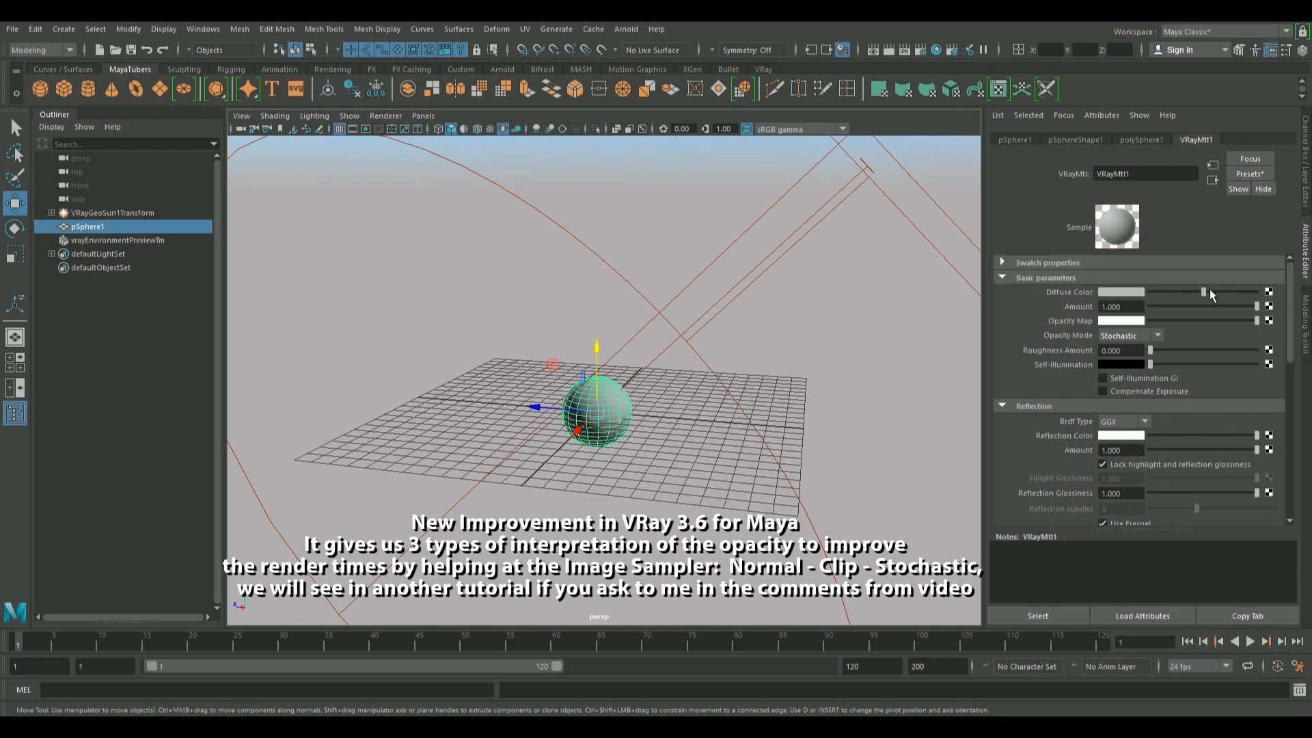
{"action": "left_click_drag", "start_coordinate": [1206, 292], "coordinate": [1150, 292]}
{"action": "scroll", "coordinate": [675, 317], "scroll_direction": "up", "scroll_amount": 5}
{"action": "left_click_drag", "start_coordinate": [675, 316], "coordinate": [585, 375], "text": "alt"}
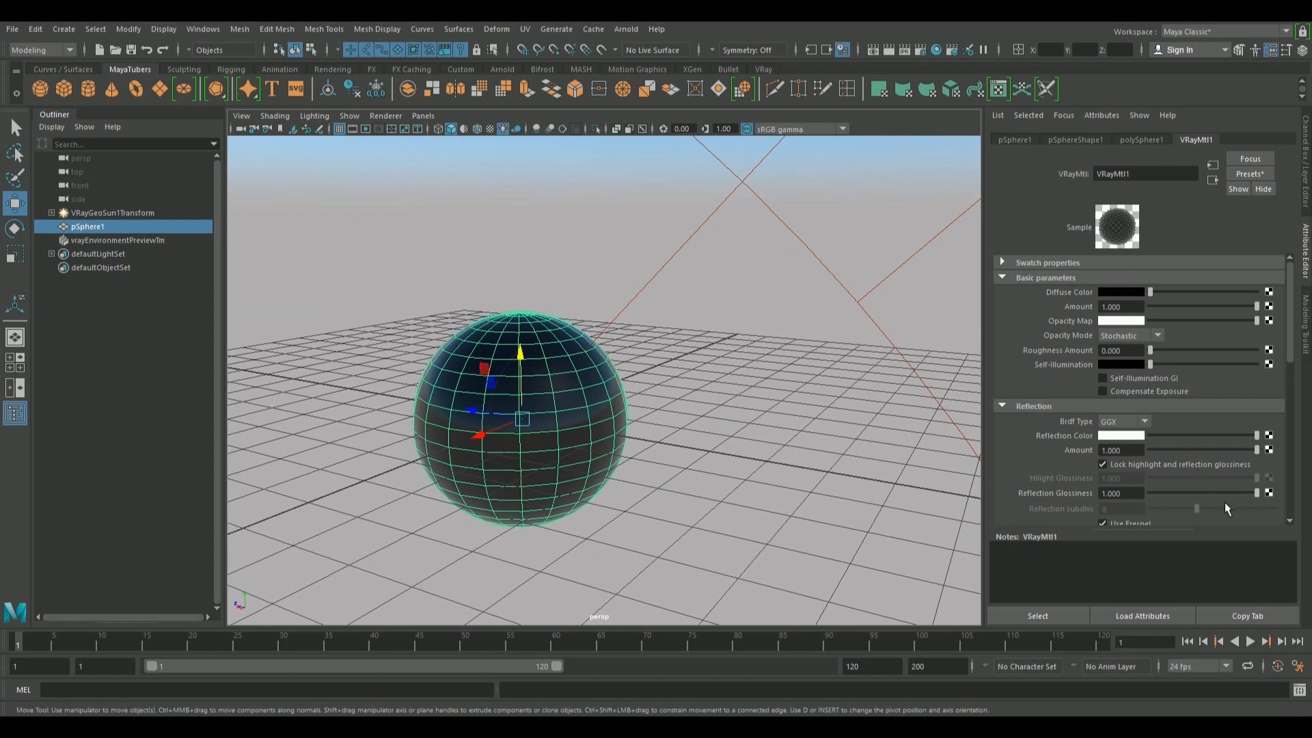
{"action": "mouse_move", "coordinate": [1256, 494]}
{"action": "left_mouse_down"}
{"action": "mouse_move", "coordinate": [1189, 493]}
{"action": "mouse_move", "coordinate": [1245, 493]}
{"action": "left_mouse_up"}
{"action": "left_click_drag", "start_coordinate": [822, 394], "coordinate": [690, 321], "text": "alt"}
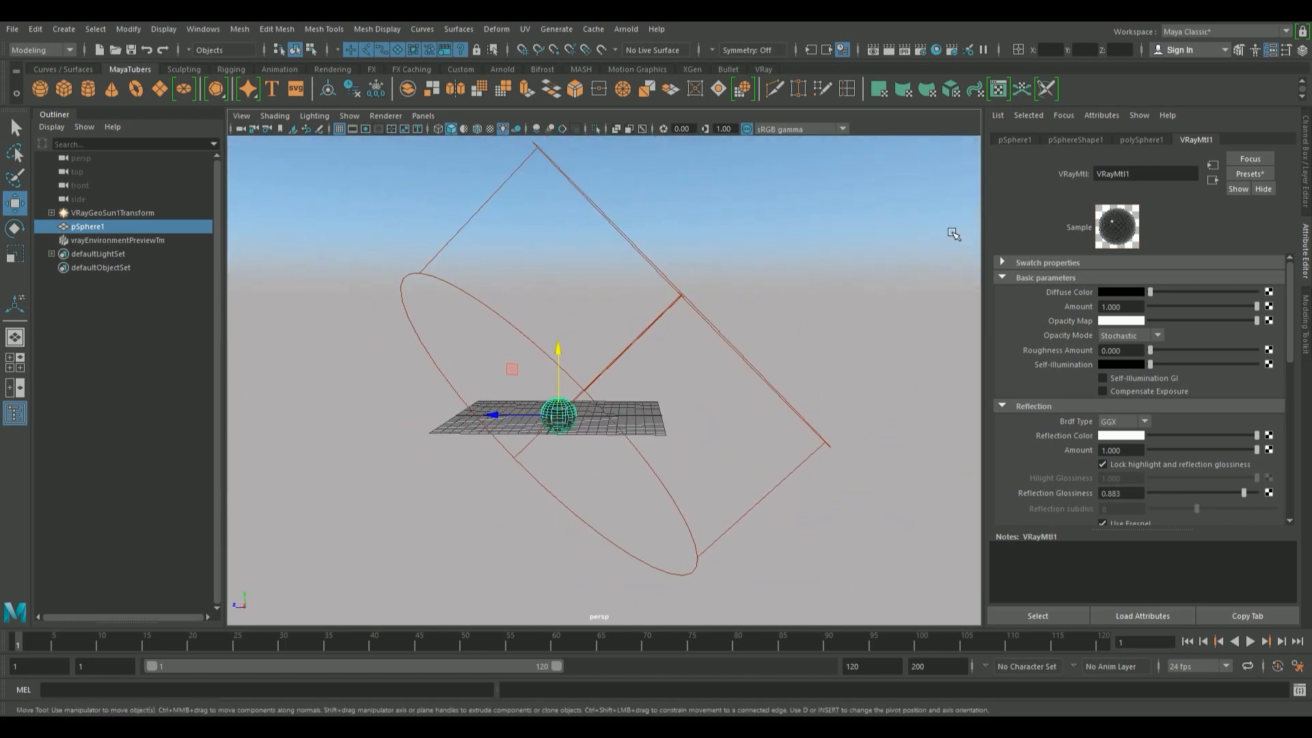
Select the V-Ray Sky node, overwrite its sun settings and raise the turbidity to about 5.6.
{"action": "left_click", "coordinate": [763, 69]}
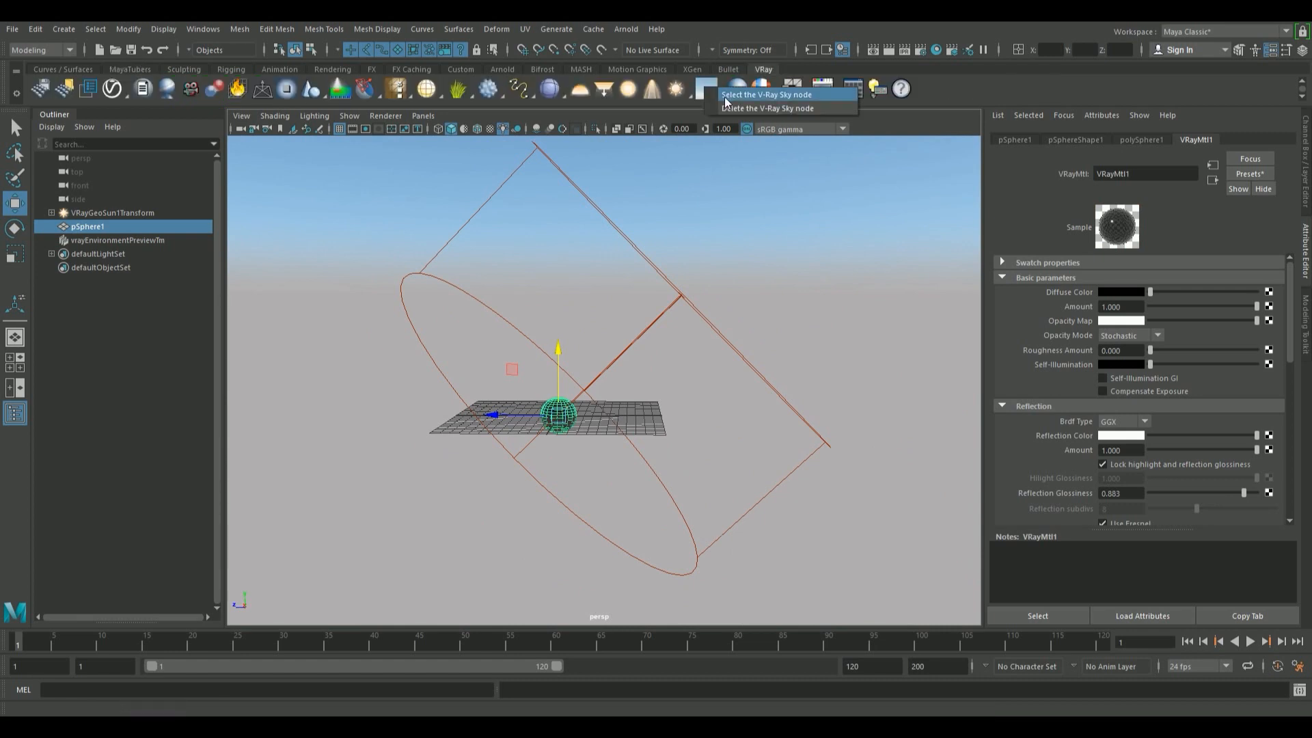
{"action": "left_click", "coordinate": [724, 96]}
{"action": "left_click", "coordinate": [1120, 293]}
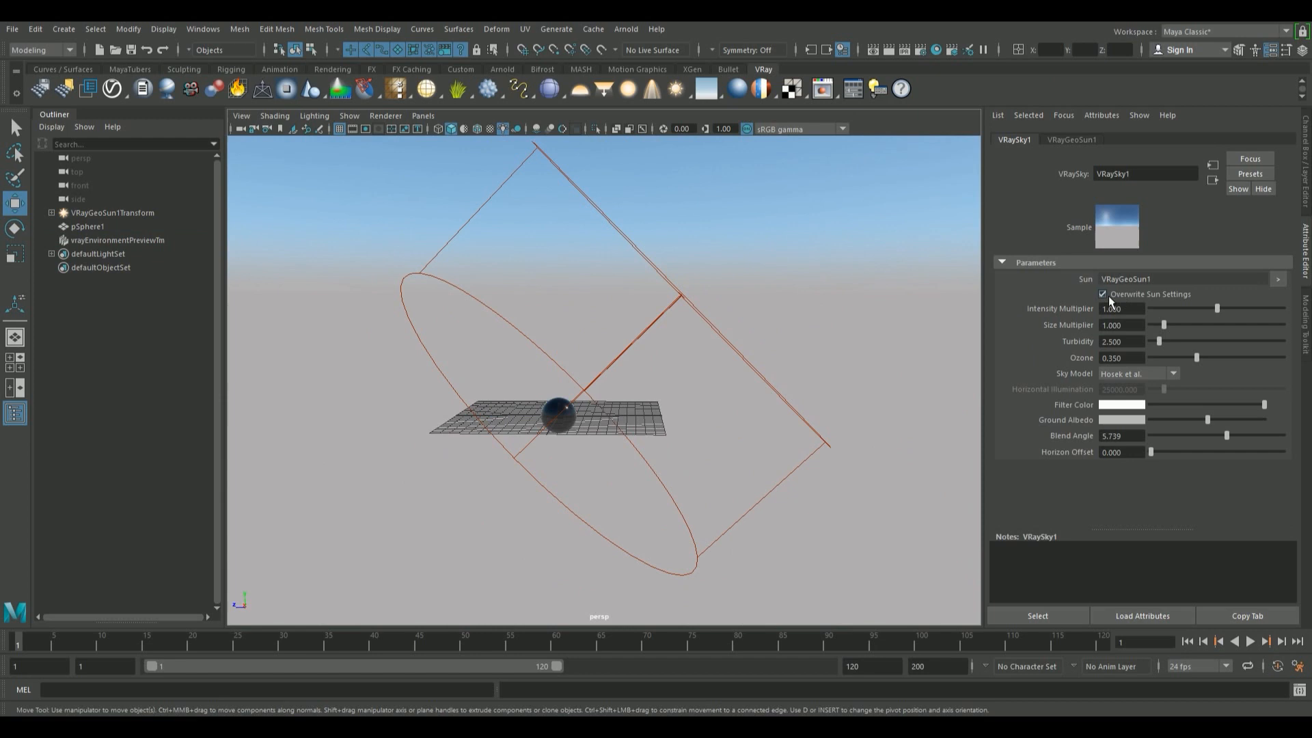
{"action": "left_click_drag", "start_coordinate": [1159, 341], "coordinate": [1208, 347]}
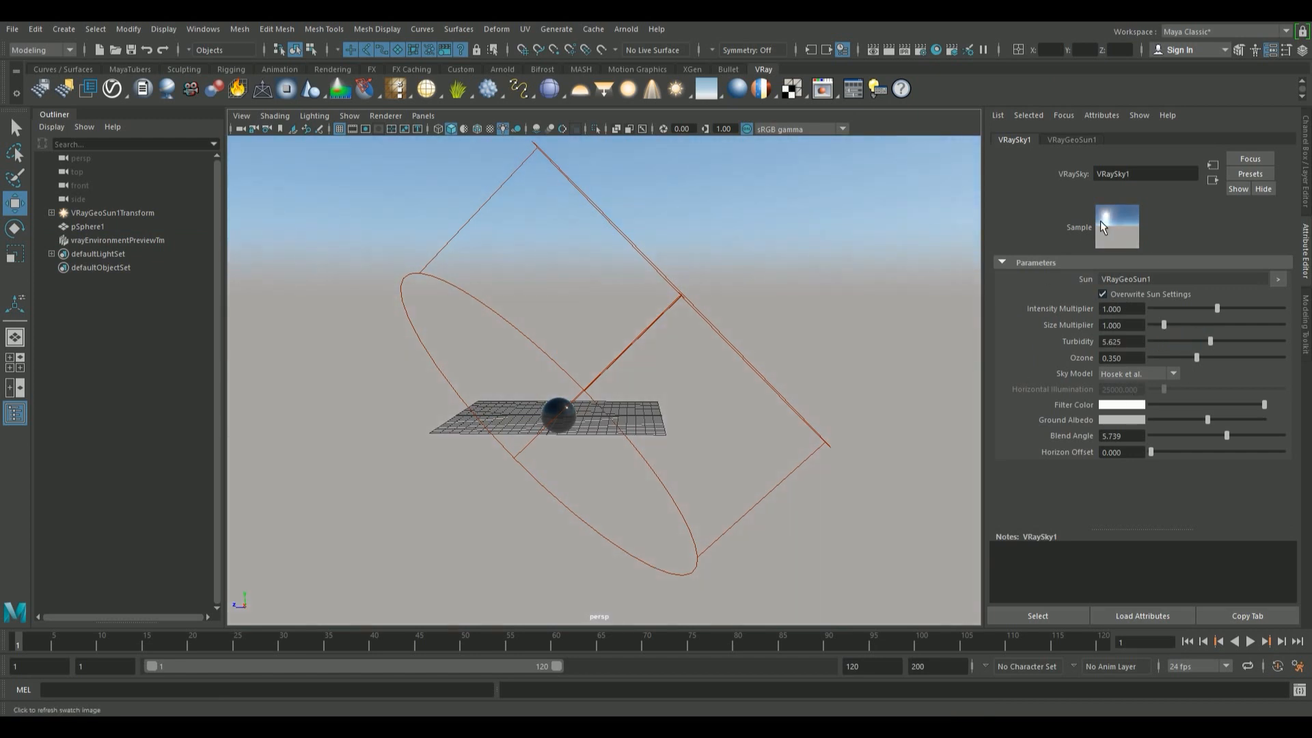
{"action": "left_click_drag", "start_coordinate": [793, 363], "coordinate": [701, 331], "text": "alt"}
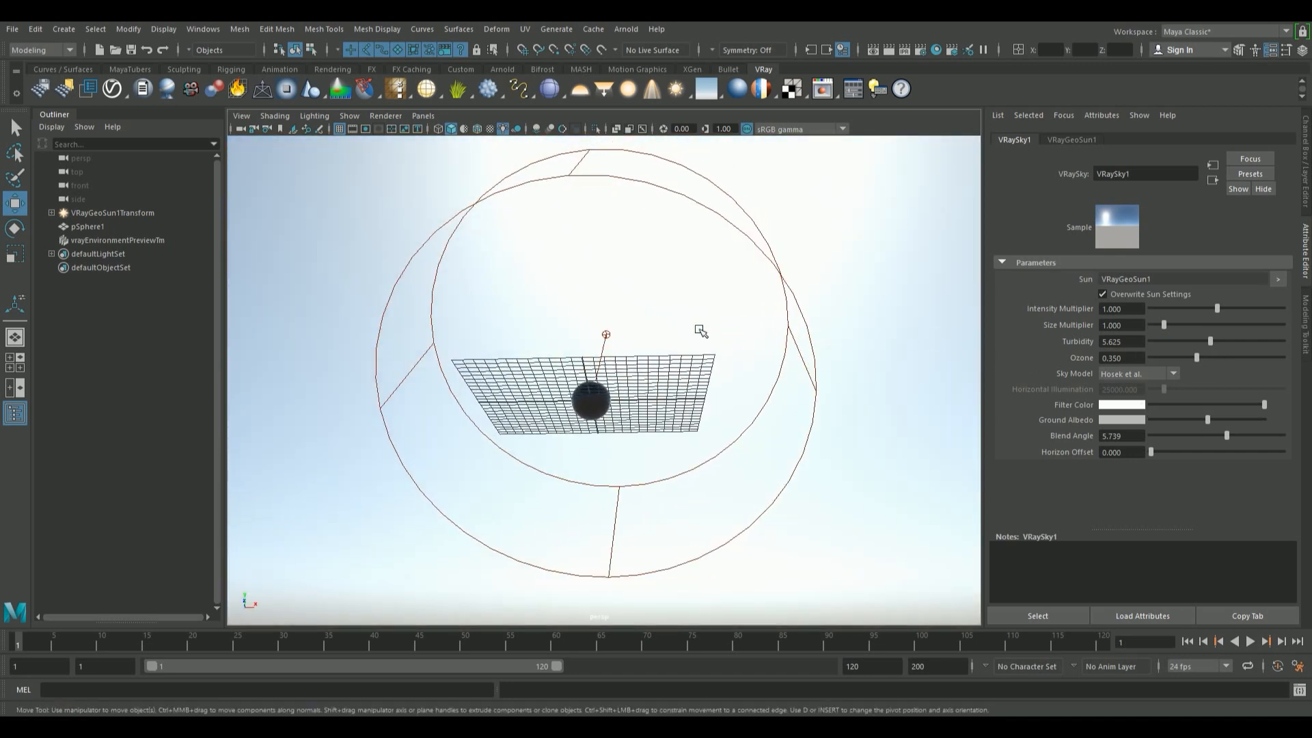
Select the VRayGeoSun1 sun node and reposition it high above the sphere.
{"action": "left_click", "coordinate": [608, 331]}
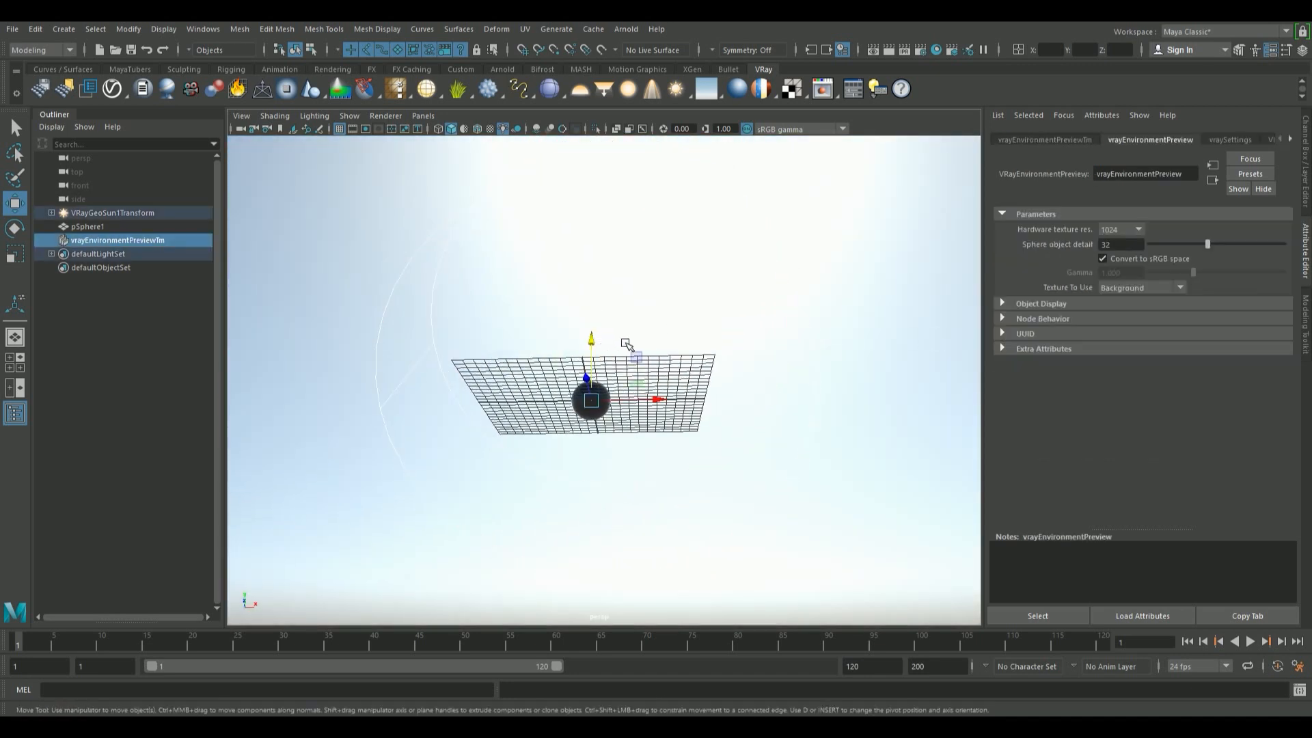
{"action": "left_click_drag", "start_coordinate": [634, 336], "coordinate": [637, 299], "text": "alt"}
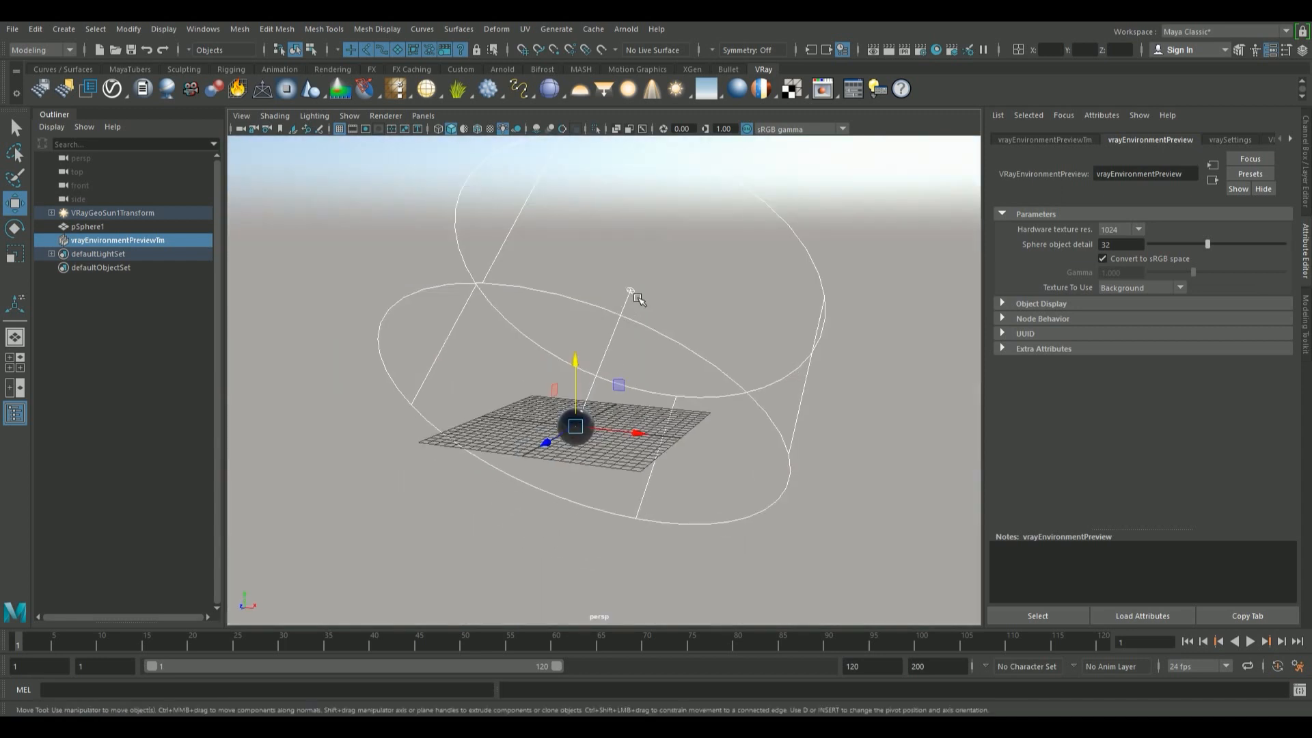
{"action": "left_click", "coordinate": [52, 213]}
{"action": "left_click", "coordinate": [102, 226]}
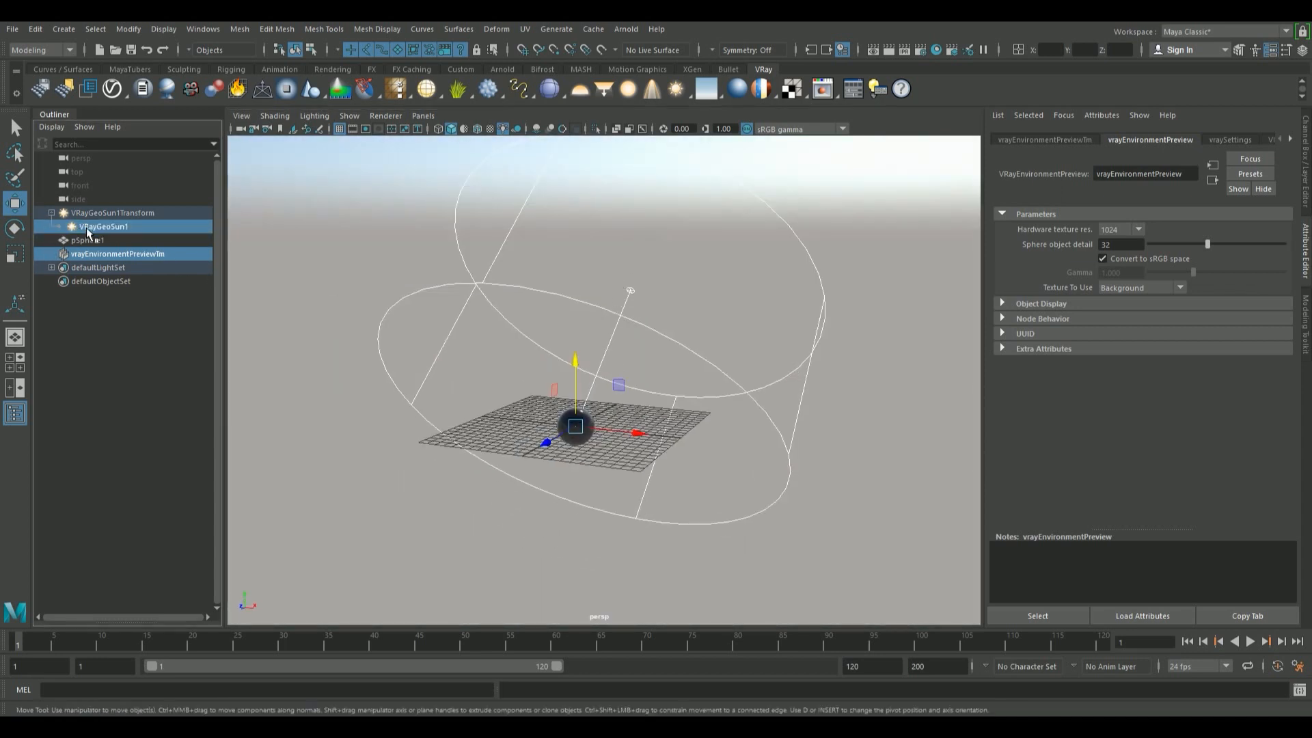
{"action": "left_click_drag", "start_coordinate": [635, 293], "coordinate": [651, 228], "text": "alt"}
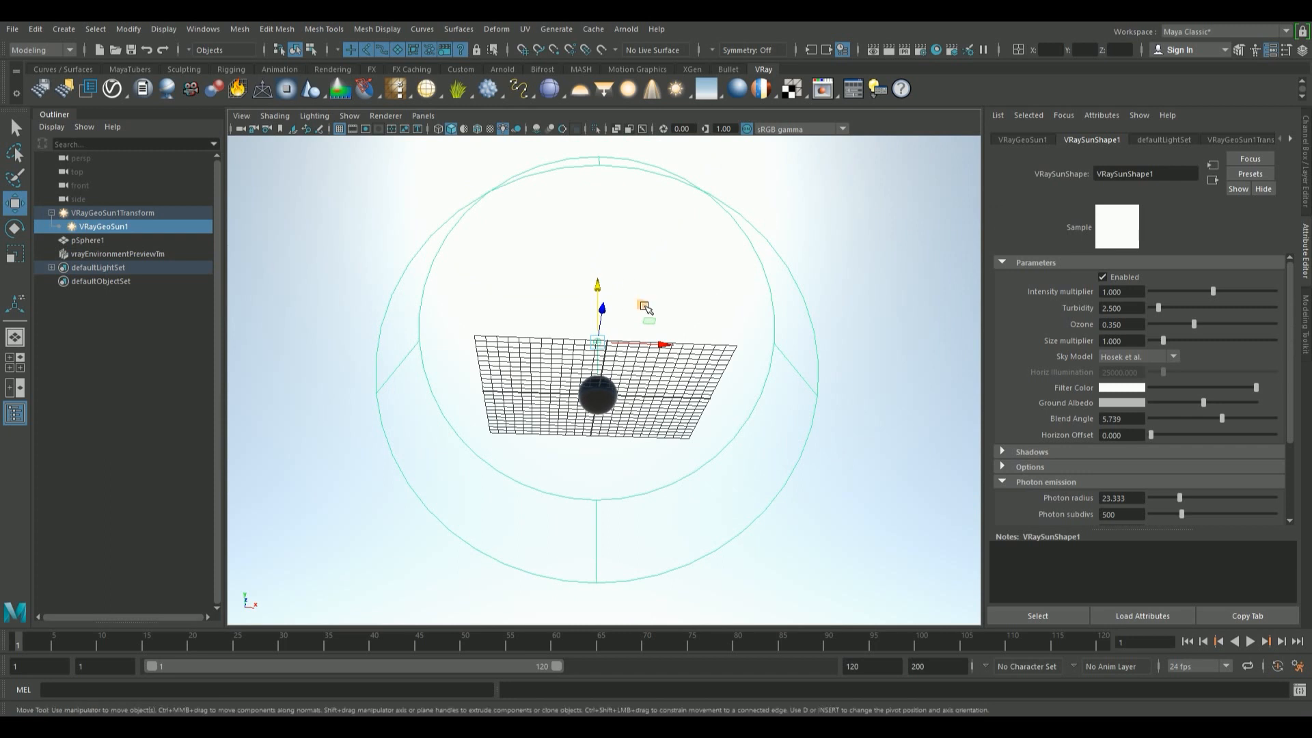
{"action": "left_click_drag", "start_coordinate": [600, 334], "coordinate": [613, 346]}
{"action": "left_click_drag", "start_coordinate": [671, 307], "coordinate": [839, 323]}
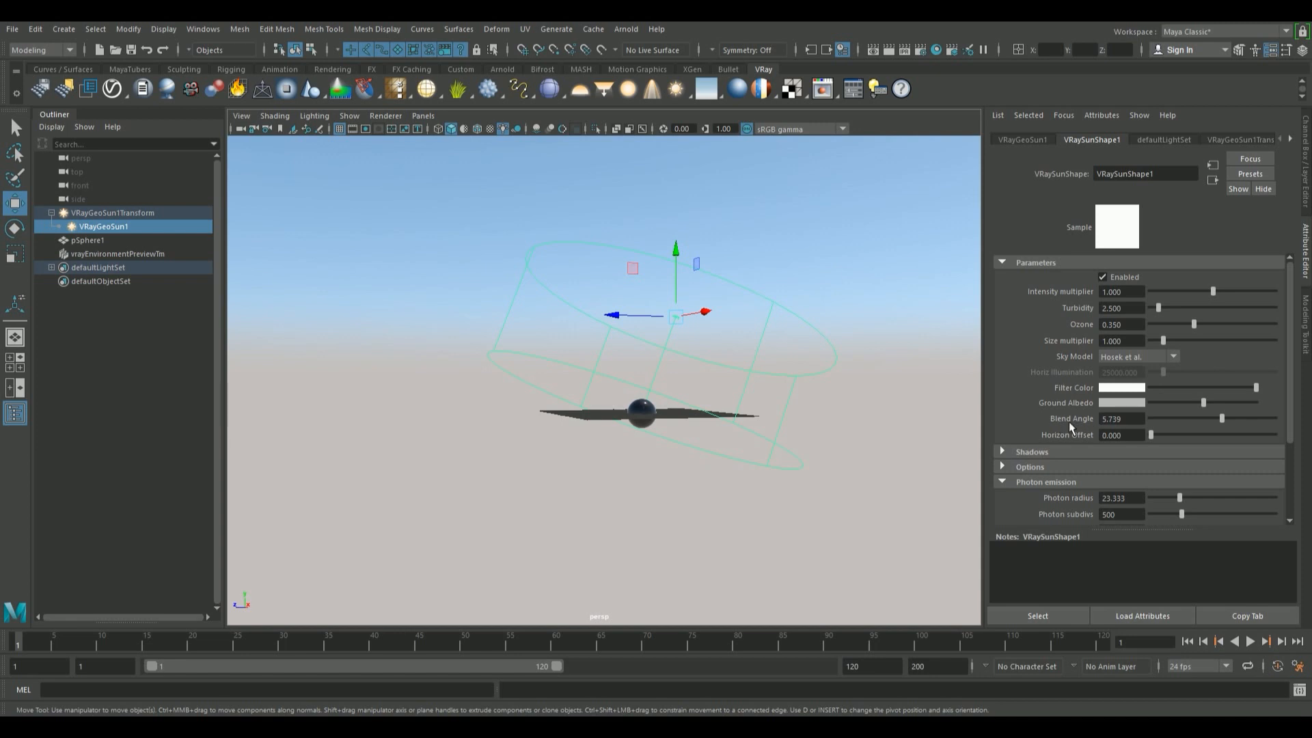
{"action": "left_click_drag", "start_coordinate": [1222, 419], "coordinate": [1059, 427]}
{"action": "left_click_drag", "start_coordinate": [841, 292], "coordinate": [771, 317], "text": "alt"}
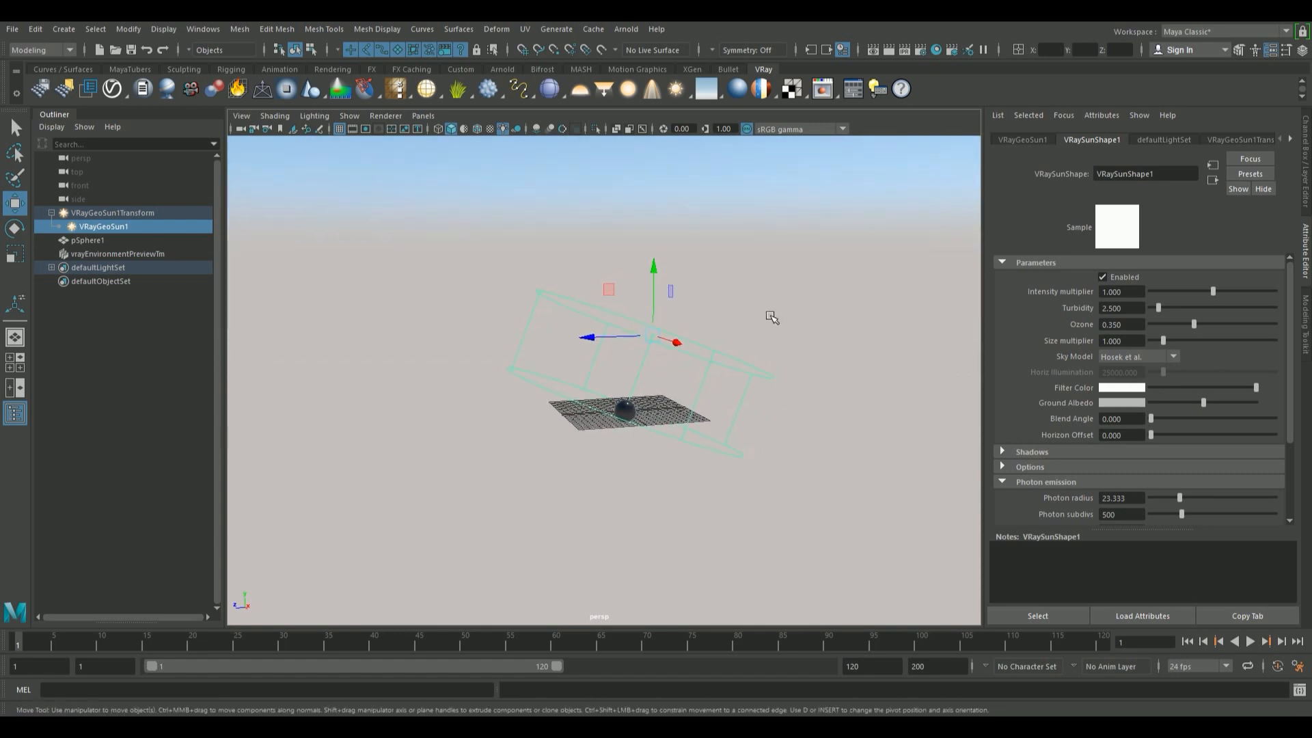
{"action": "key", "text": "ctrl+z"}
Select the V-Ray Sky node, lower its turbidity to 4.375 and try blend angles of 0, about 8.85 and 50.
{"action": "right_click", "coordinate": [706, 92]}
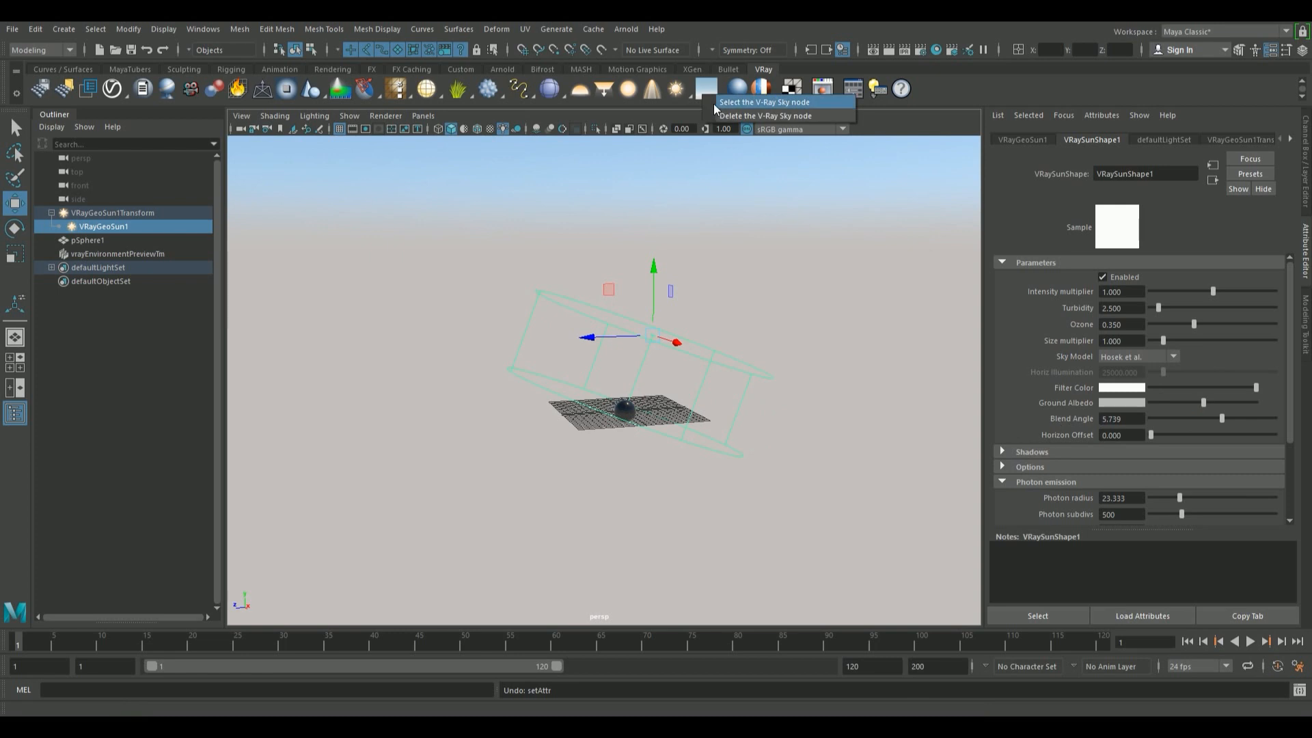
{"action": "left_click", "coordinate": [716, 104]}
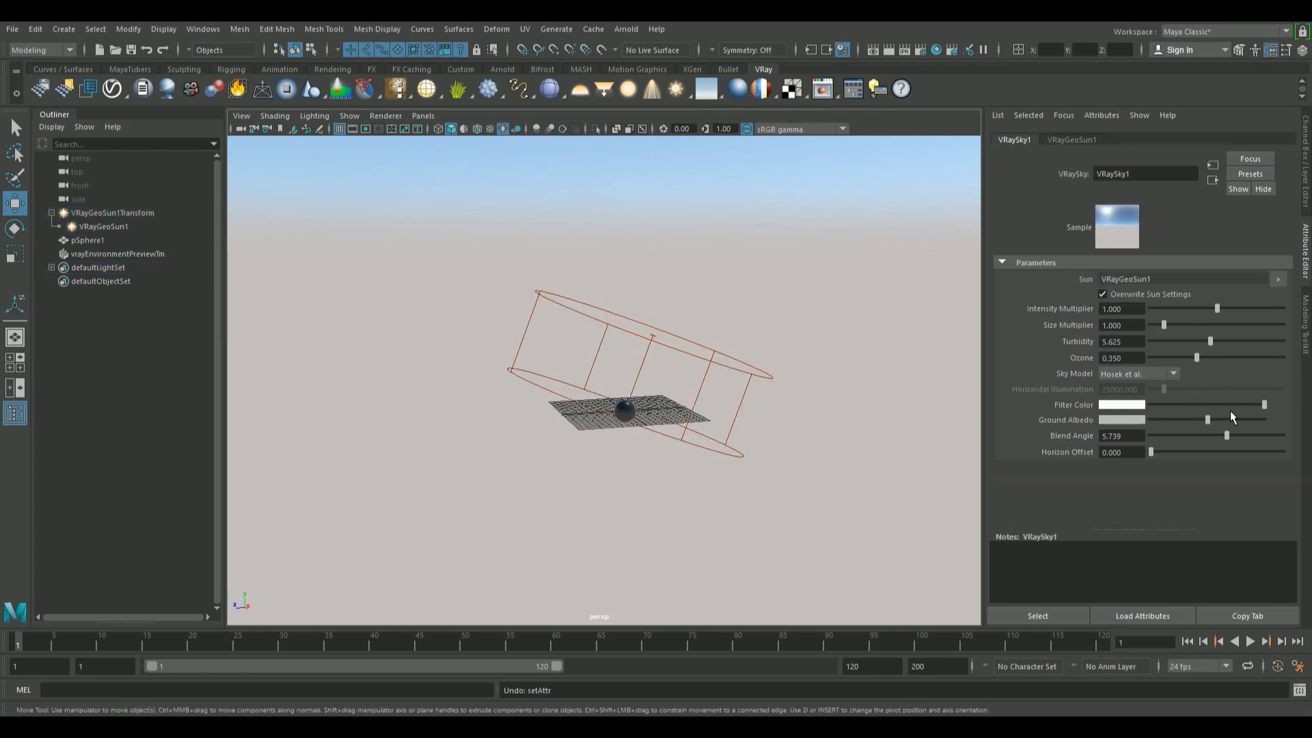
{"action": "mouse_move", "coordinate": [1214, 343]}
{"action": "left_mouse_down"}
{"action": "mouse_move", "coordinate": [1152, 347]}
{"action": "mouse_move", "coordinate": [1188, 346]}
{"action": "left_mouse_up"}
{"action": "left_click_drag", "start_coordinate": [1227, 436], "coordinate": [1158, 435]}
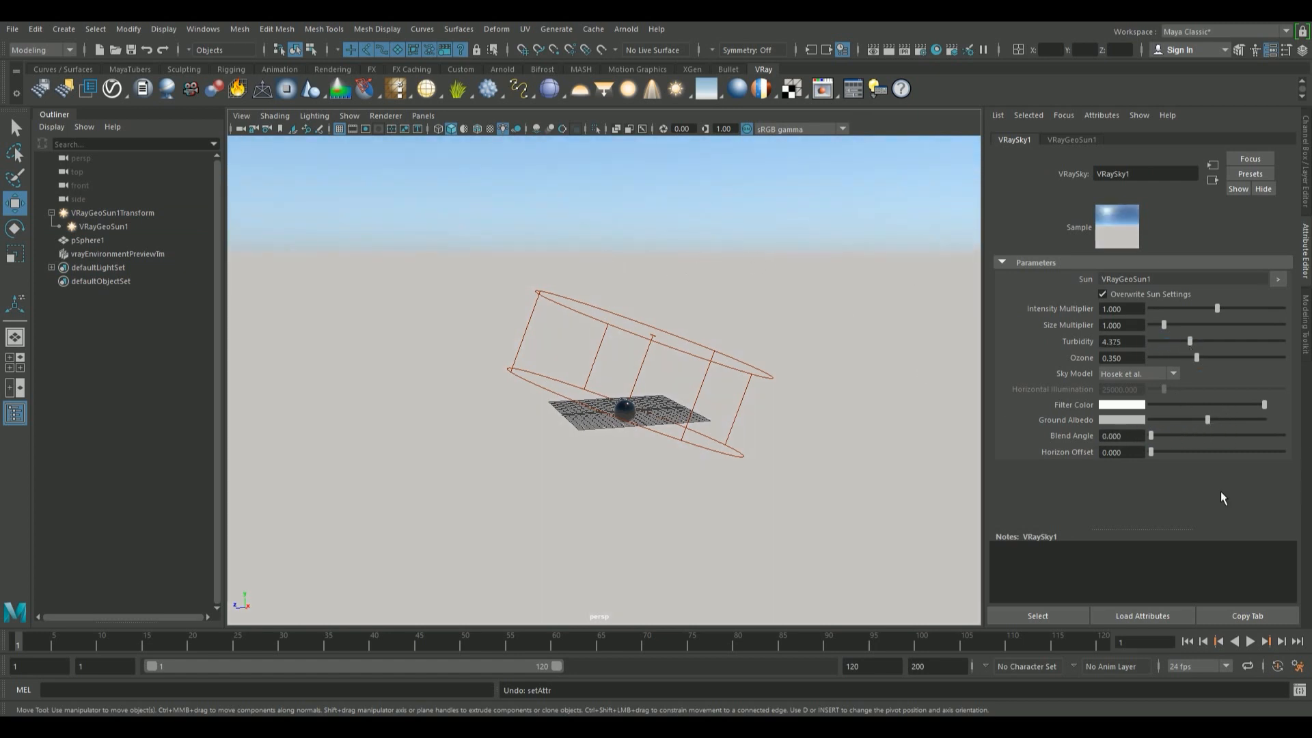
{"action": "left_click_drag", "start_coordinate": [1153, 439], "coordinate": [1295, 441]}
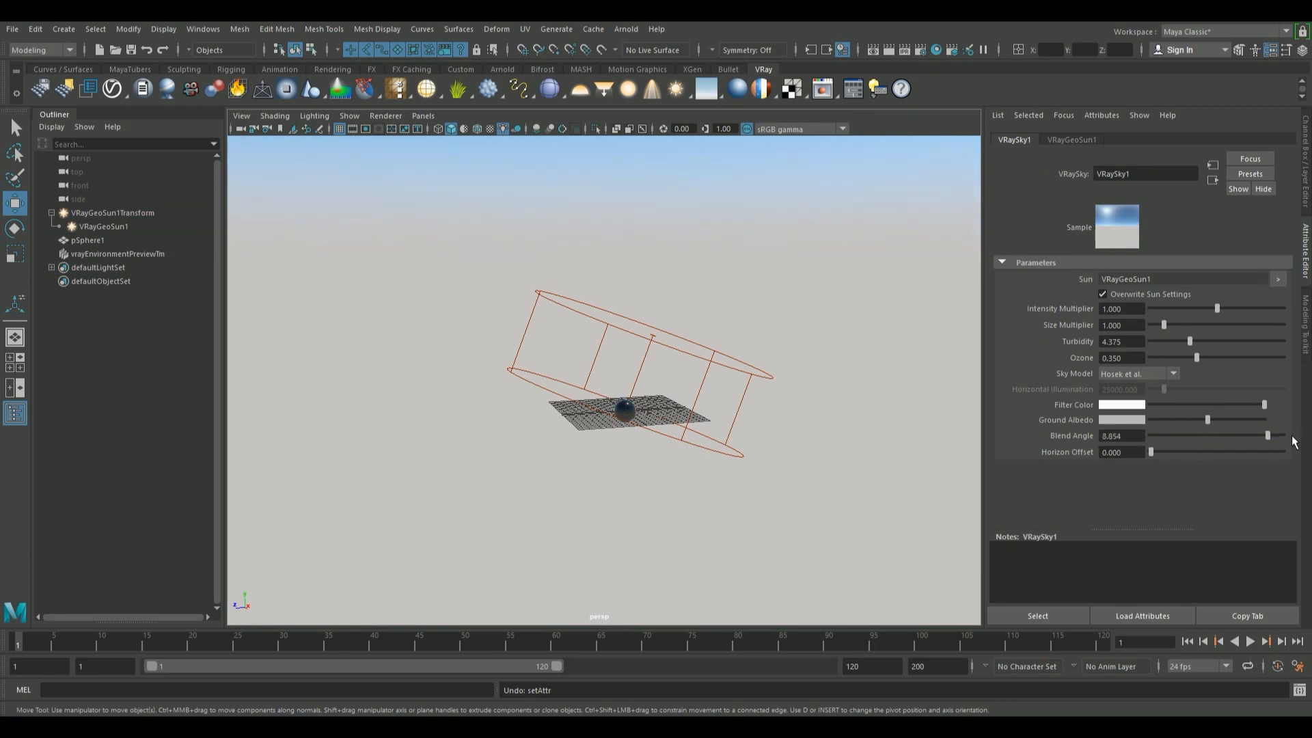
{"action": "type", "text": "50"}
{"action": "key", "text": "Return"}
{"action": "left_click_drag", "start_coordinate": [854, 241], "coordinate": [844, 272], "text": "alt"}
Set the V-Ray sky's blend angle to 0 and its horizon offset to 50.
{"action": "left_click_drag", "start_coordinate": [1221, 438], "coordinate": [1286, 452]}
{"action": "left_click_drag", "start_coordinate": [1132, 454], "coordinate": [1056, 455]}
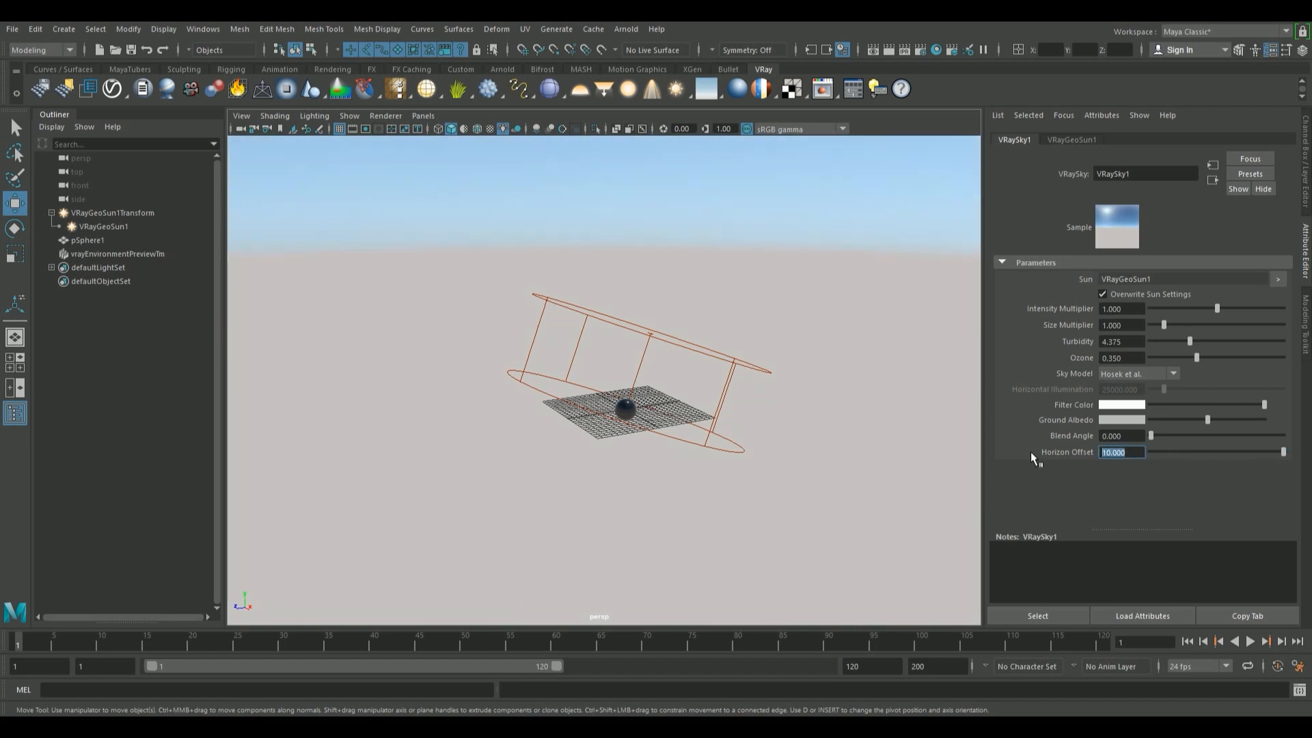
{"action": "type", "text": "50"}
{"action": "key", "text": "Return"}
{"action": "left_click_drag", "start_coordinate": [942, 318], "coordinate": [668, 440], "text": "alt"}
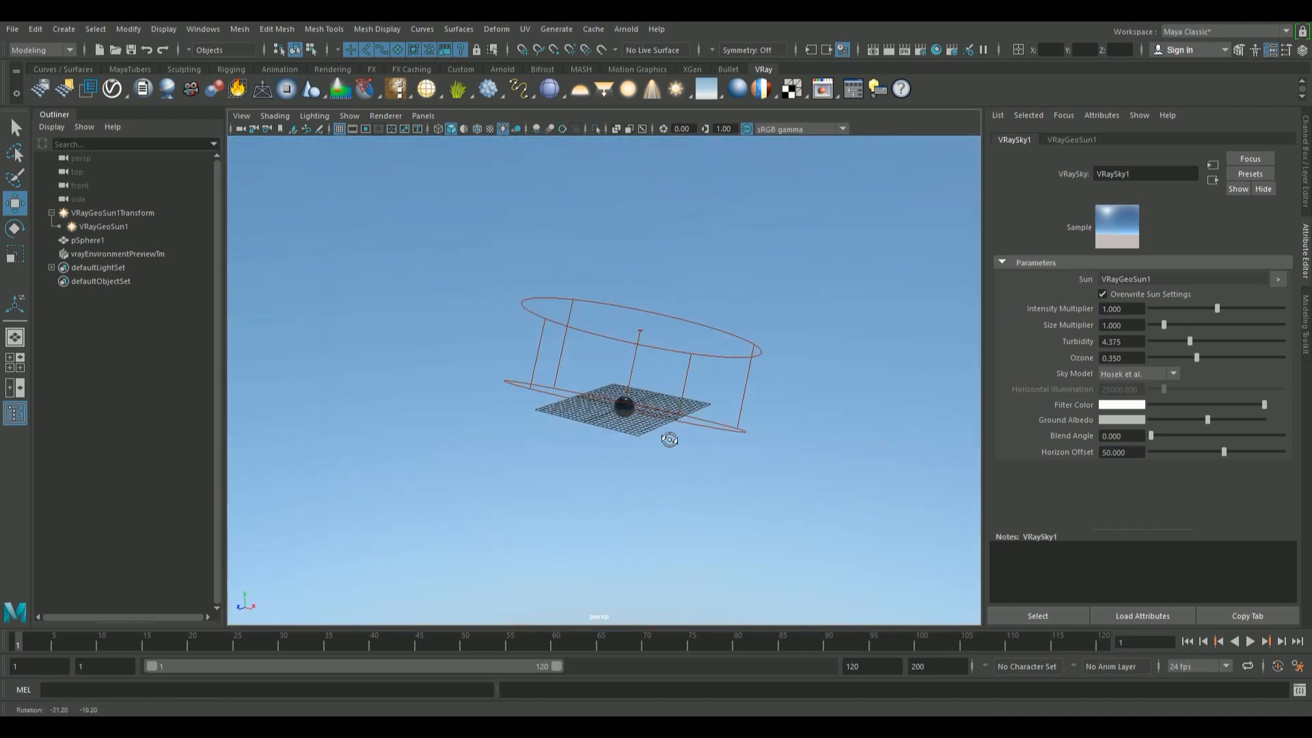
Delete the V-Ray Sky node and the V-Ray sun from the scene.
{"action": "right_click", "coordinate": [706, 89]}
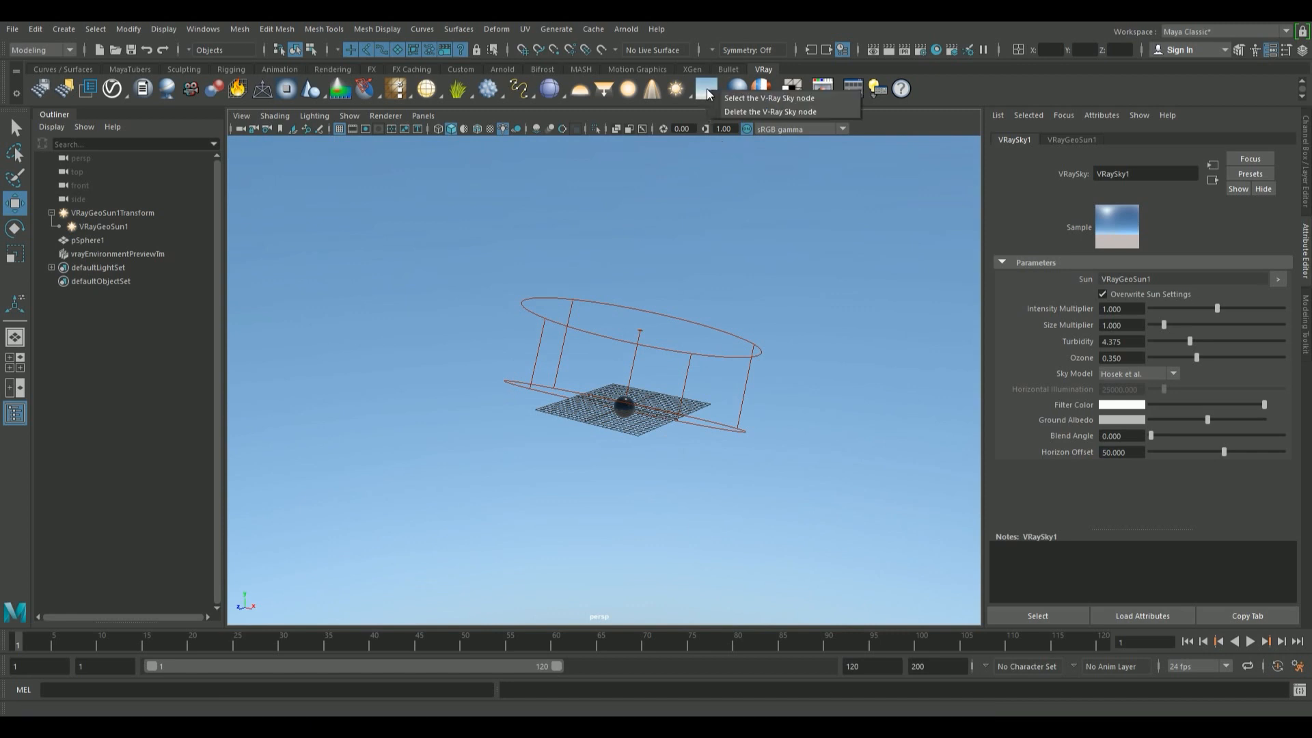
{"action": "left_click", "coordinate": [735, 112]}
{"action": "right_click", "coordinate": [673, 93]}
{"action": "left_click", "coordinate": [733, 111]}
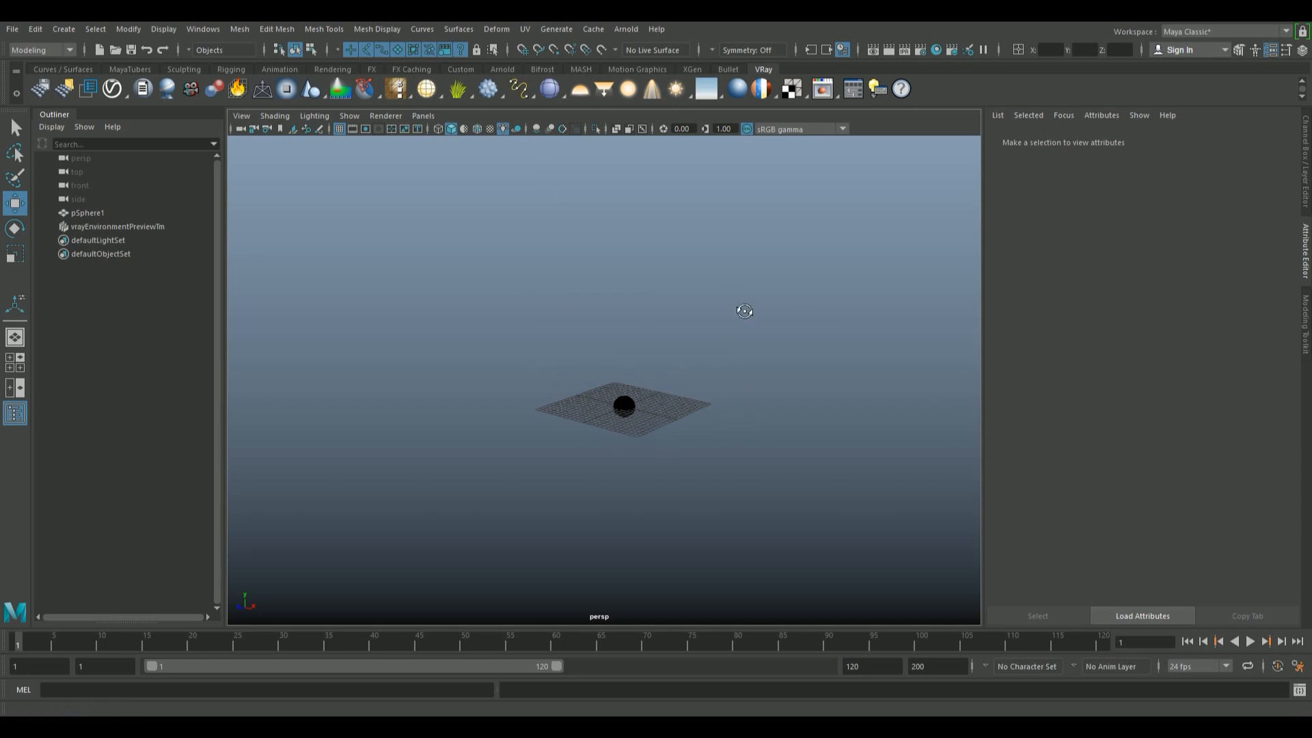
{"action": "left_click_drag", "start_coordinate": [743, 311], "coordinate": [679, 346], "text": "alt"}
Select the sphere and set its VRayMtl to a light grey diffuse colour and a black reflection colour.
{"action": "right_click_drag", "start_coordinate": [624, 407], "coordinate": [625, 384]}
{"action": "left_click", "coordinate": [279, 50]}
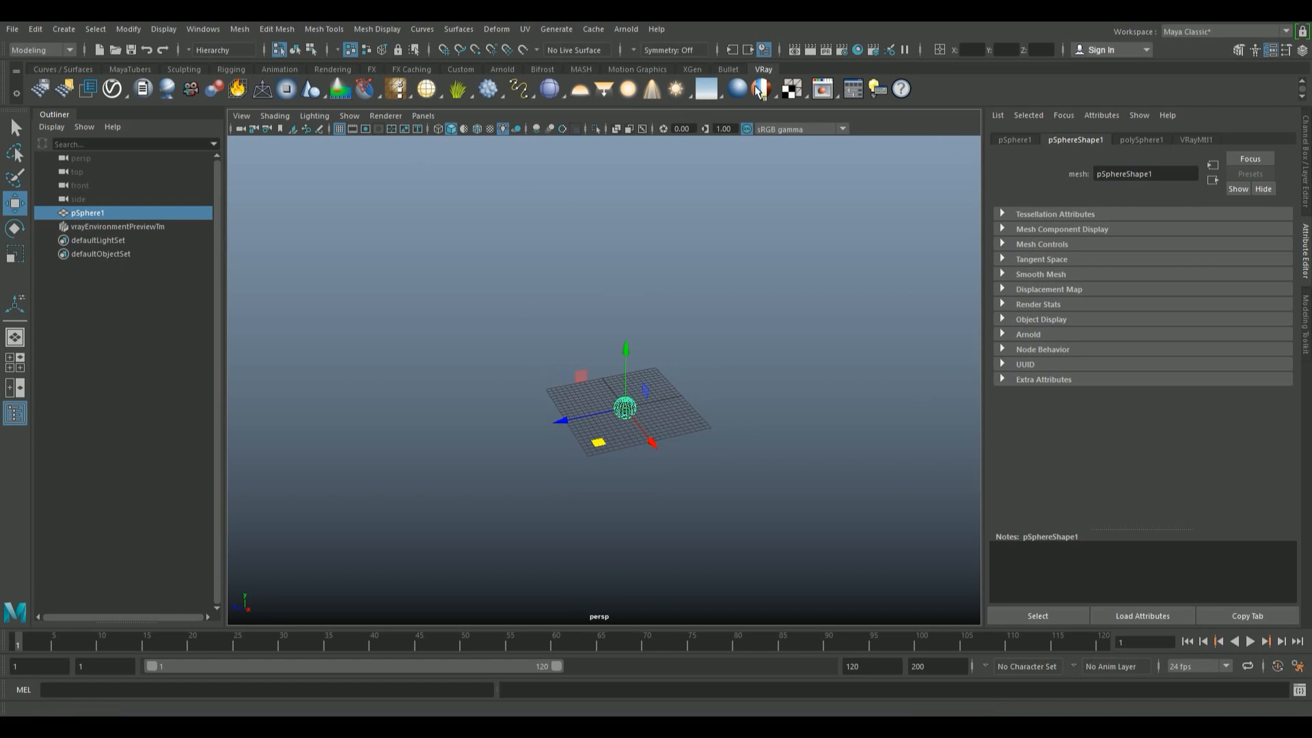
{"action": "left_click", "coordinate": [1195, 139]}
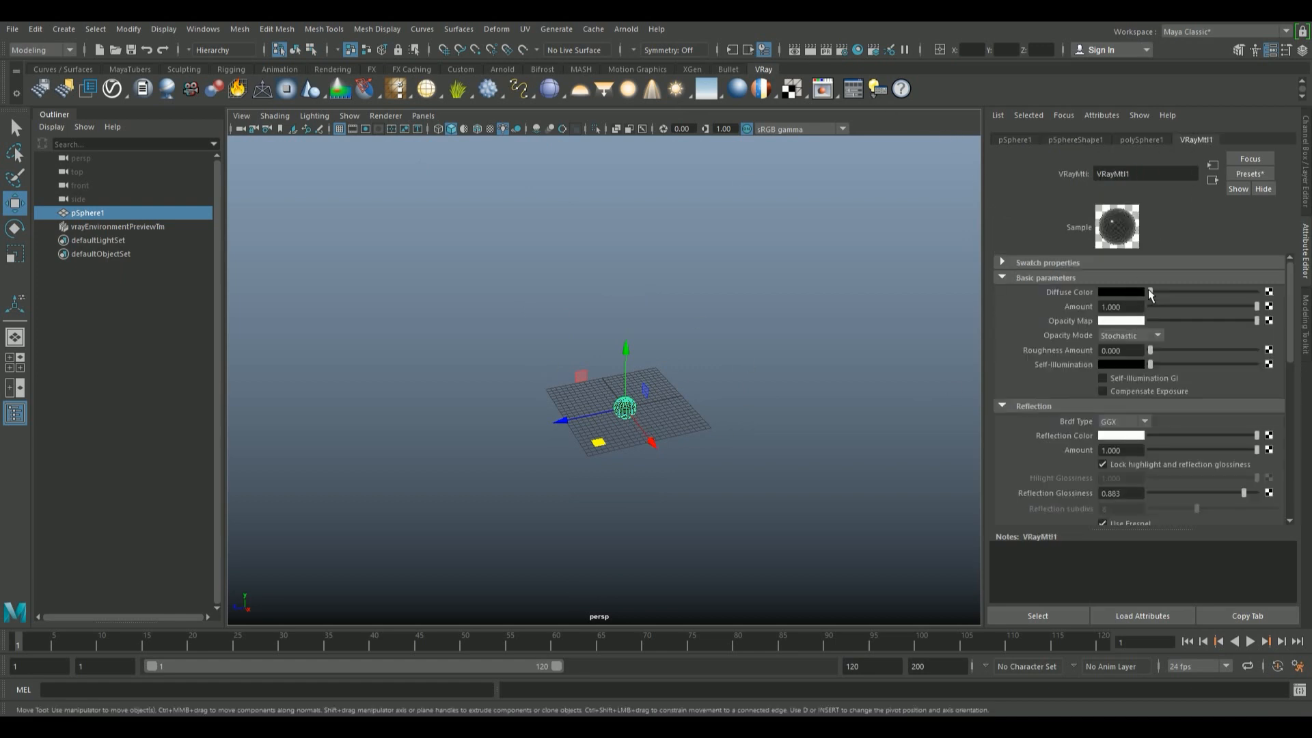
{"action": "left_click_drag", "start_coordinate": [1150, 293], "coordinate": [1310, 294]}
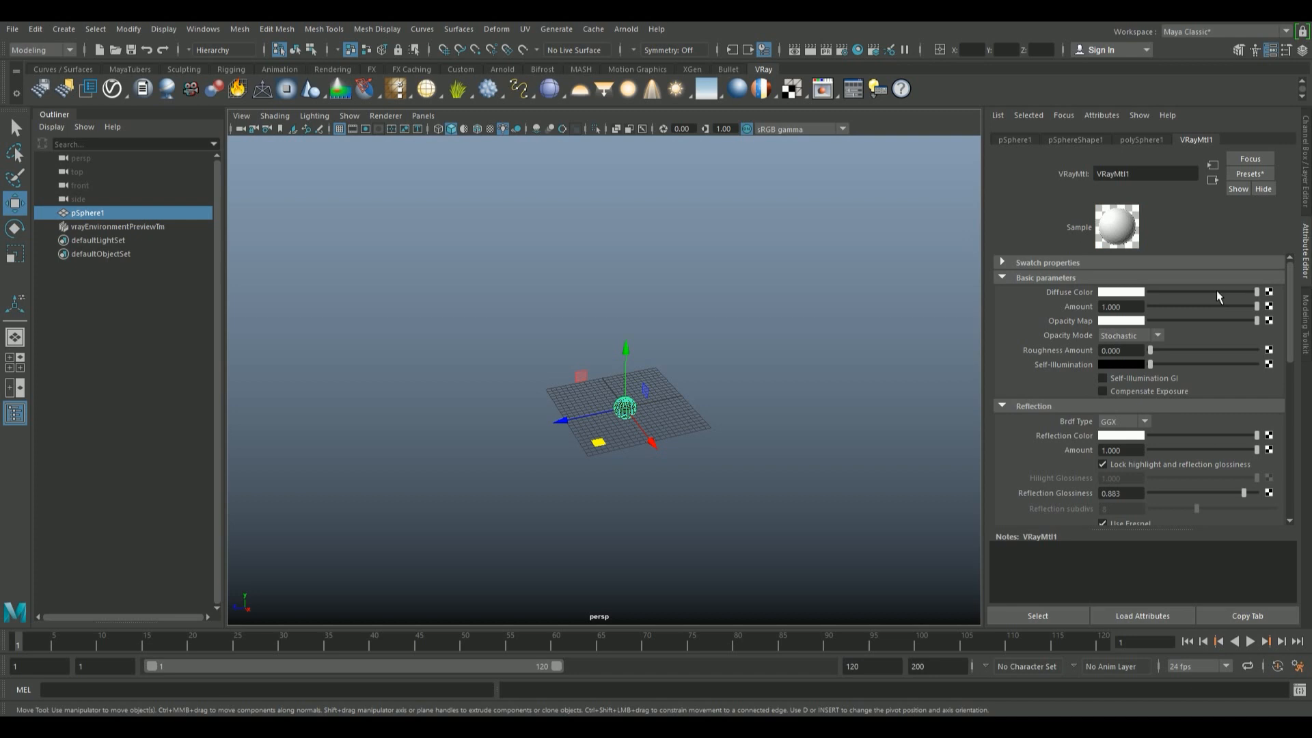
{"action": "left_click", "coordinate": [1217, 292]}
{"action": "left_click_drag", "start_coordinate": [1231, 435], "coordinate": [1056, 446]}
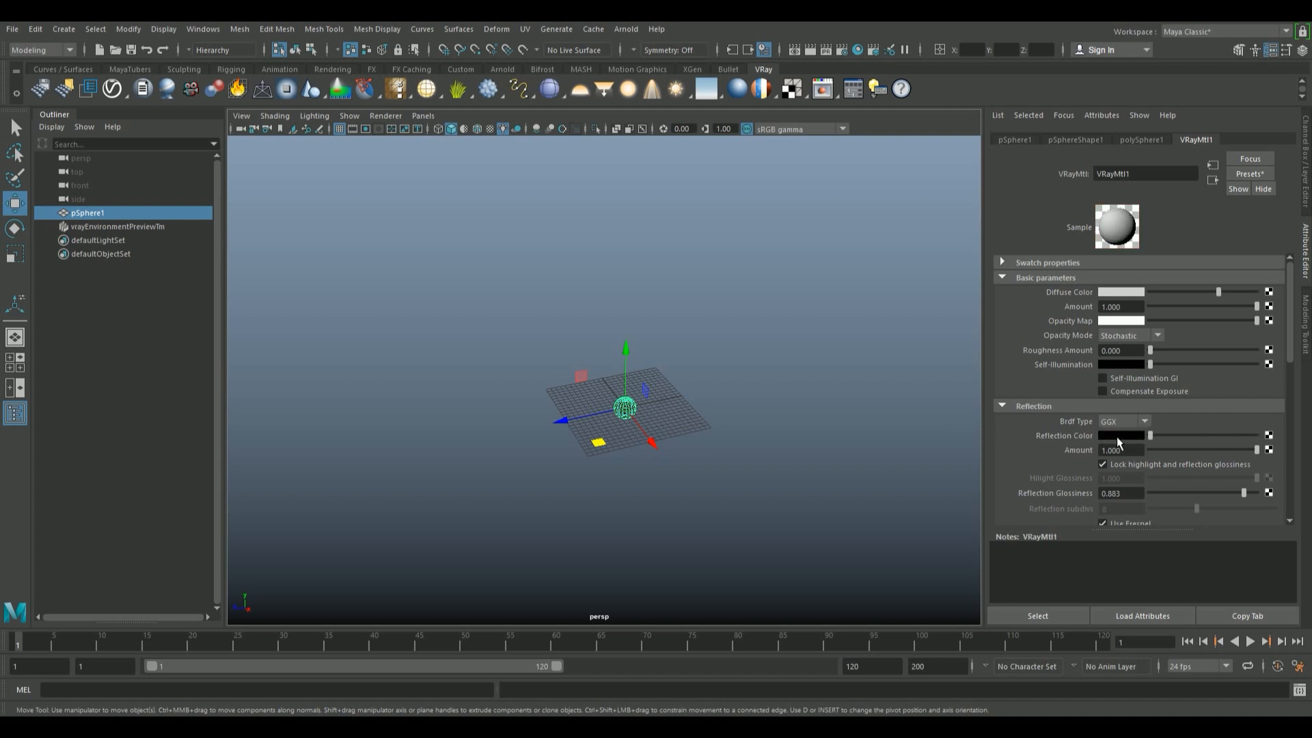
Create a polygon plane under the sphere, scaled well beyond the grid, and assign it the existing VRayMtl1 material.
{"action": "left_click_drag", "start_coordinate": [712, 410], "coordinate": [717, 300], "text": "alt"}
{"action": "right_click_drag", "start_coordinate": [717, 301], "coordinate": [734, 271], "text": "alt"}
{"action": "middle_click_drag", "start_coordinate": [727, 265], "coordinate": [673, 340], "text": "alt"}
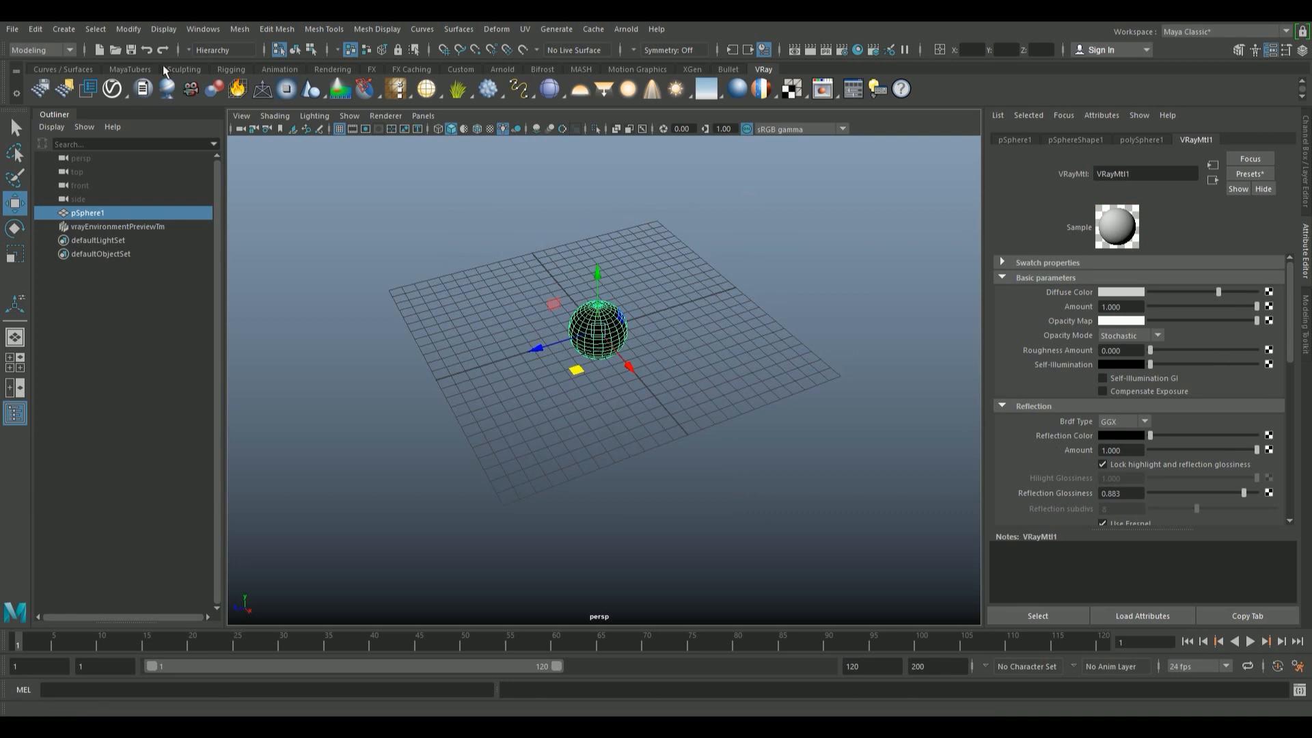
{"action": "left_click", "coordinate": [135, 69]}
{"action": "left_click", "coordinate": [164, 88]}
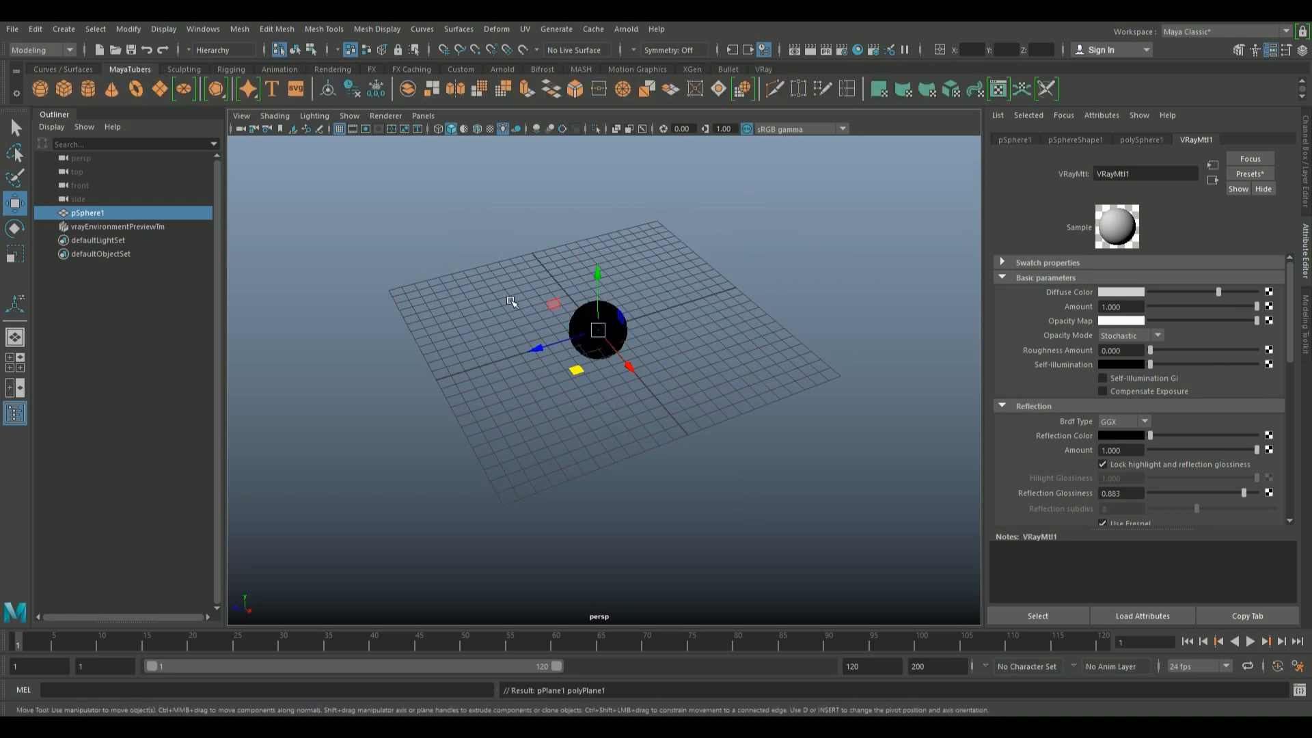
{"action": "key", "text": "r"}
{"action": "left_click_drag", "start_coordinate": [598, 330], "coordinate": [709, 280]}
{"action": "right_click_drag", "start_coordinate": [711, 280], "coordinate": [782, 656]}
{"action": "scroll", "coordinate": [738, 380], "scroll_direction": "down", "scroll_amount": 3}
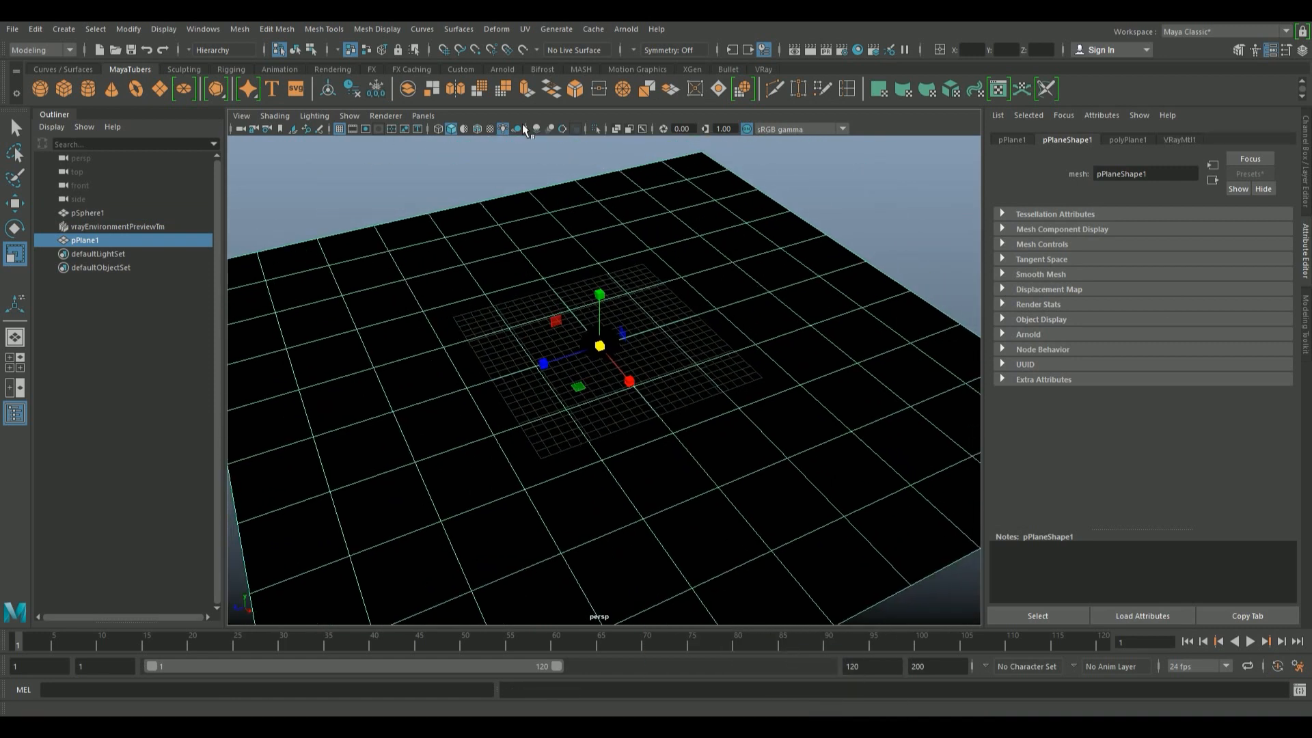
Turn on default-material shading in the viewport and toggle the use of all lights, leaving it on.
{"action": "left_click", "coordinate": [462, 128]}
{"action": "mouse_move", "coordinate": [572, 384]}
{"action": "left_mouse_down", "text": "alt"}
{"action": "mouse_move", "coordinate": [472, 308]}
{"action": "mouse_move", "coordinate": [618, 340]}
{"action": "mouse_move", "coordinate": [601, 342]}
{"action": "left_mouse_up", "text": "alt"}
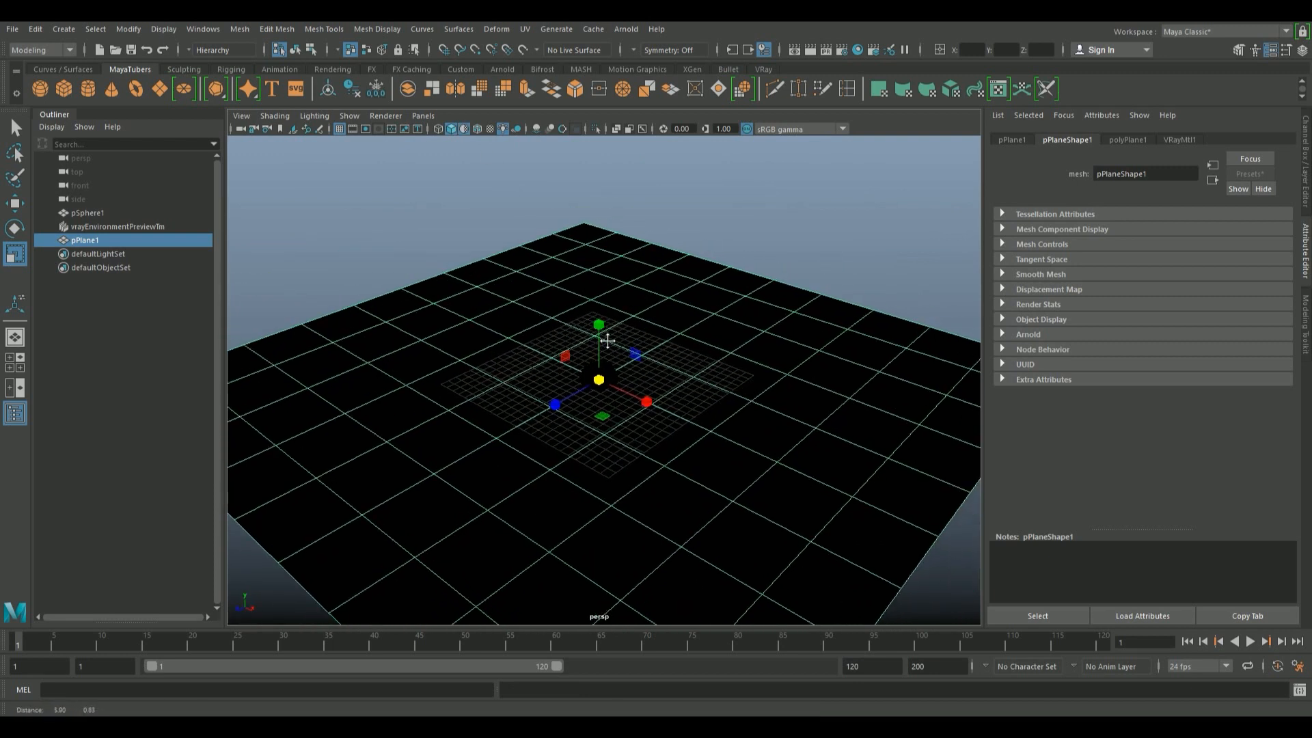
{"action": "left_click", "coordinate": [502, 128]}
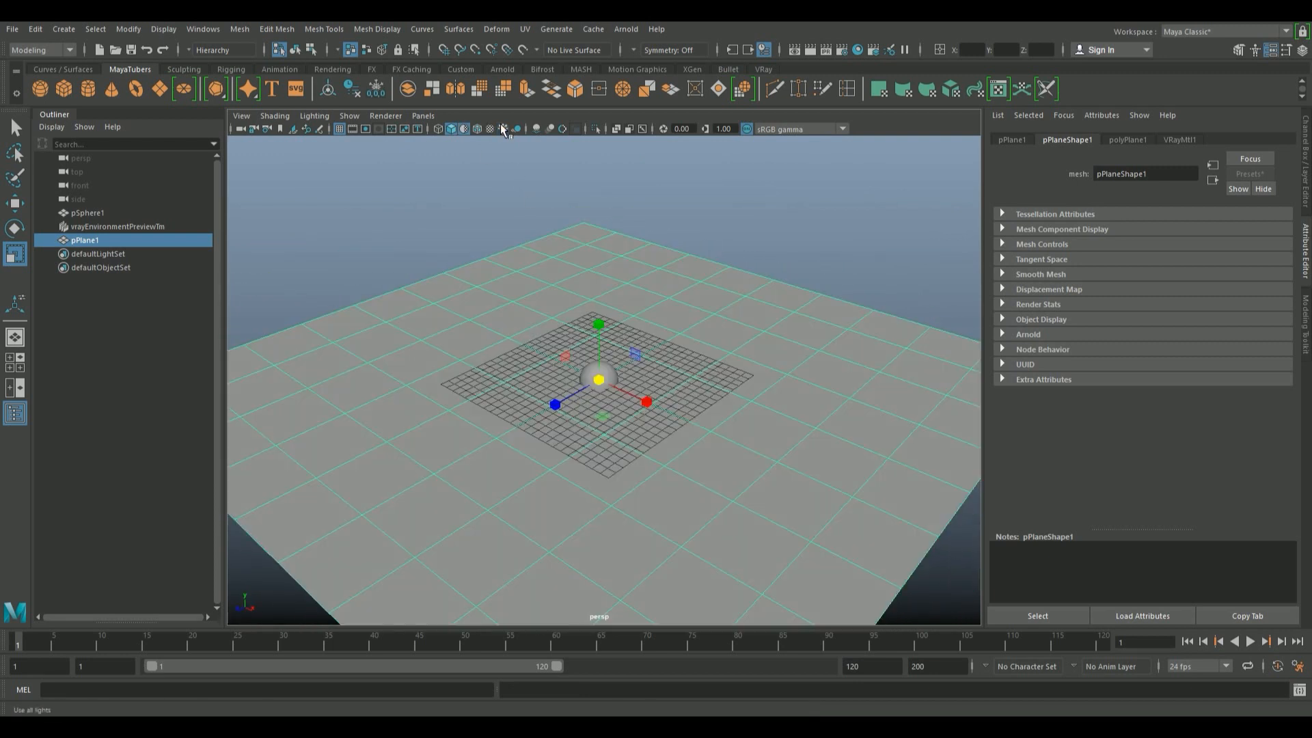
{"action": "left_click", "coordinate": [502, 129]}
{"action": "left_click", "coordinate": [501, 126]}
{"action": "left_click", "coordinate": [500, 127]}
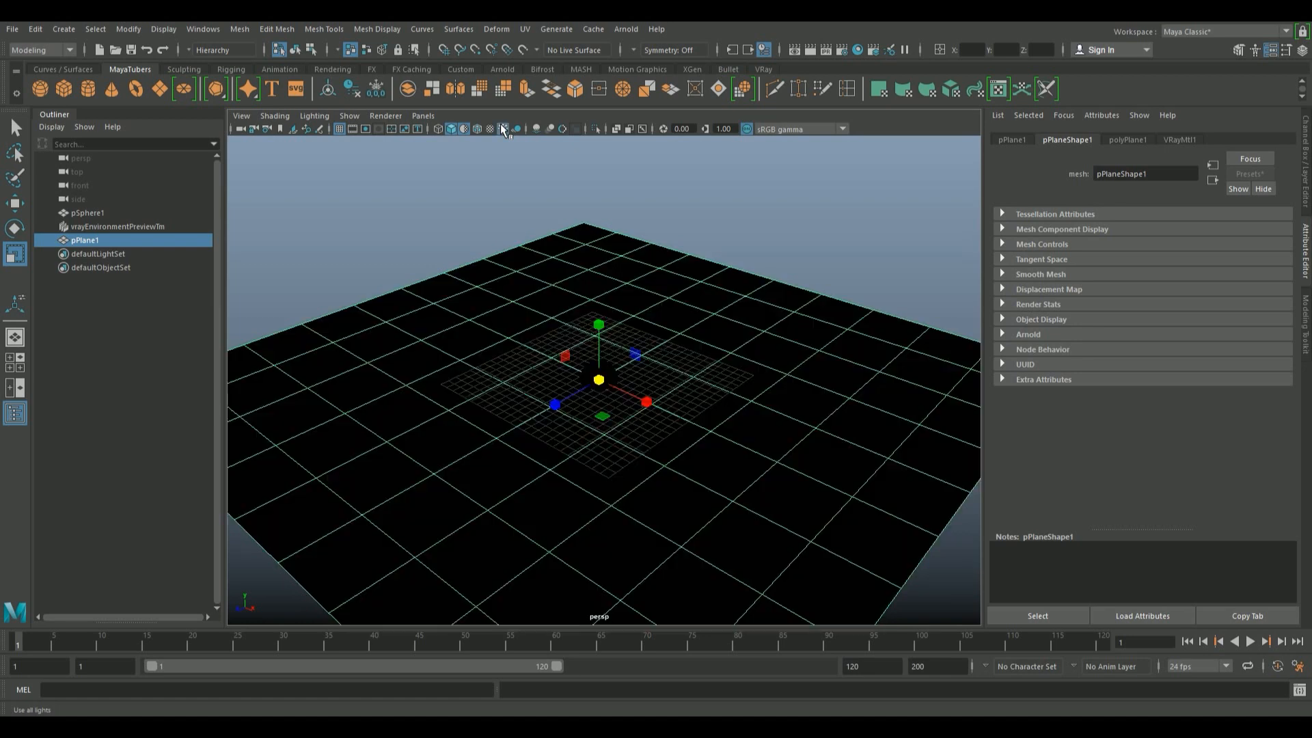
Add a V-Ray dome light and move it about 12.3 cm along Z away from the sphere.
{"action": "left_click", "coordinate": [765, 70]}
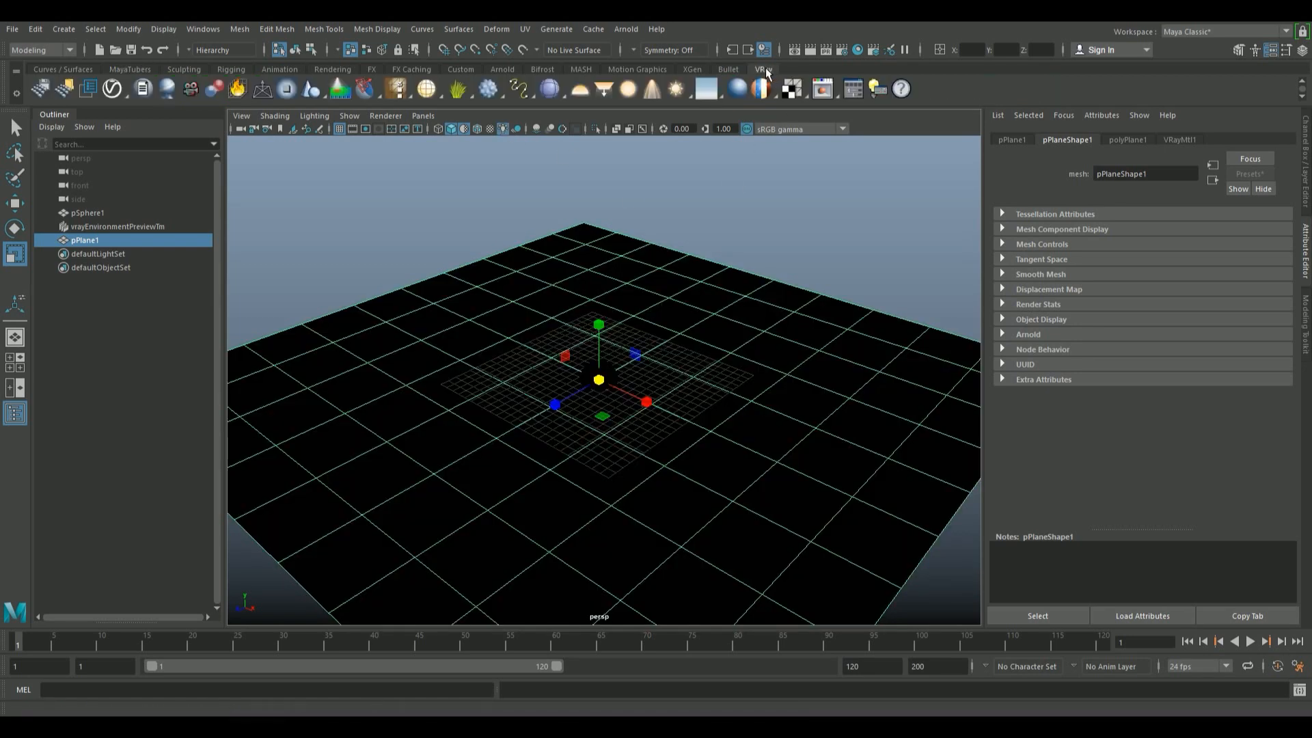
{"action": "left_click", "coordinate": [583, 90]}
{"action": "left_click_drag", "start_coordinate": [605, 183], "coordinate": [573, 173], "text": "alt"}
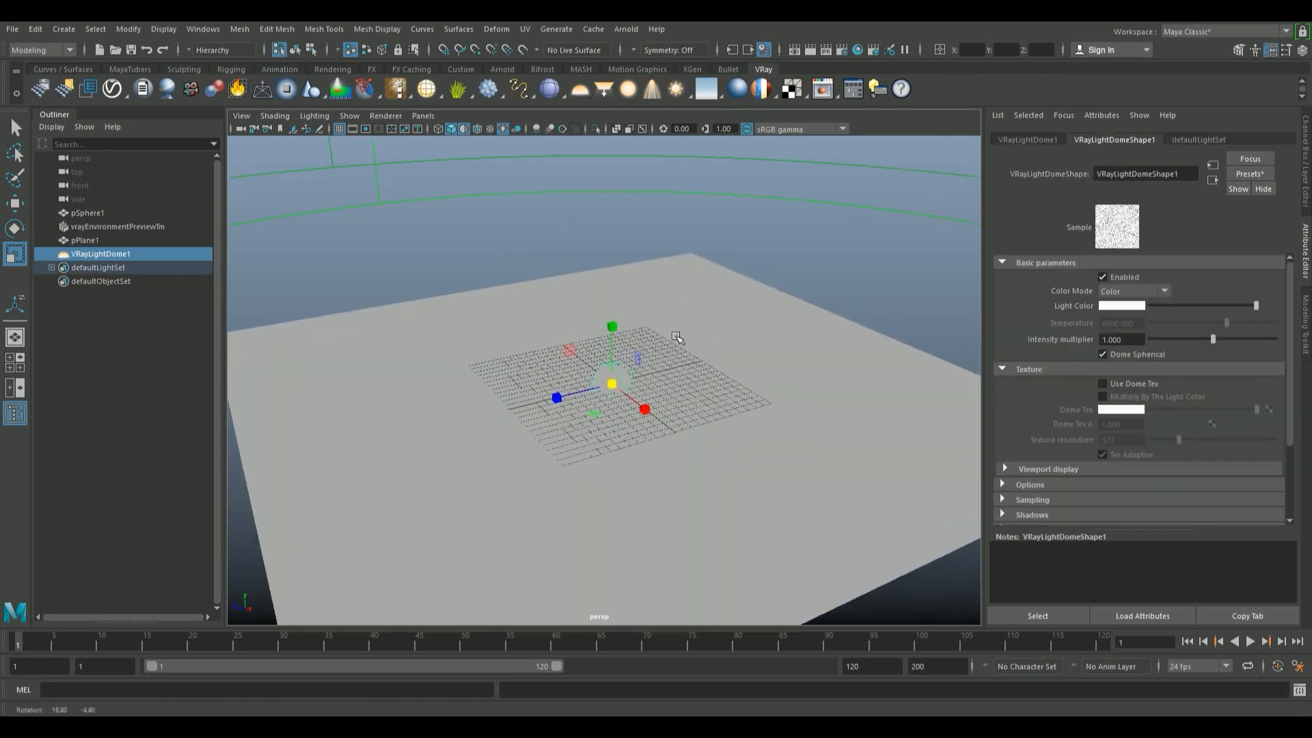
{"action": "key", "text": "w"}
{"action": "left_click_drag", "start_coordinate": [570, 402], "coordinate": [464, 427]}
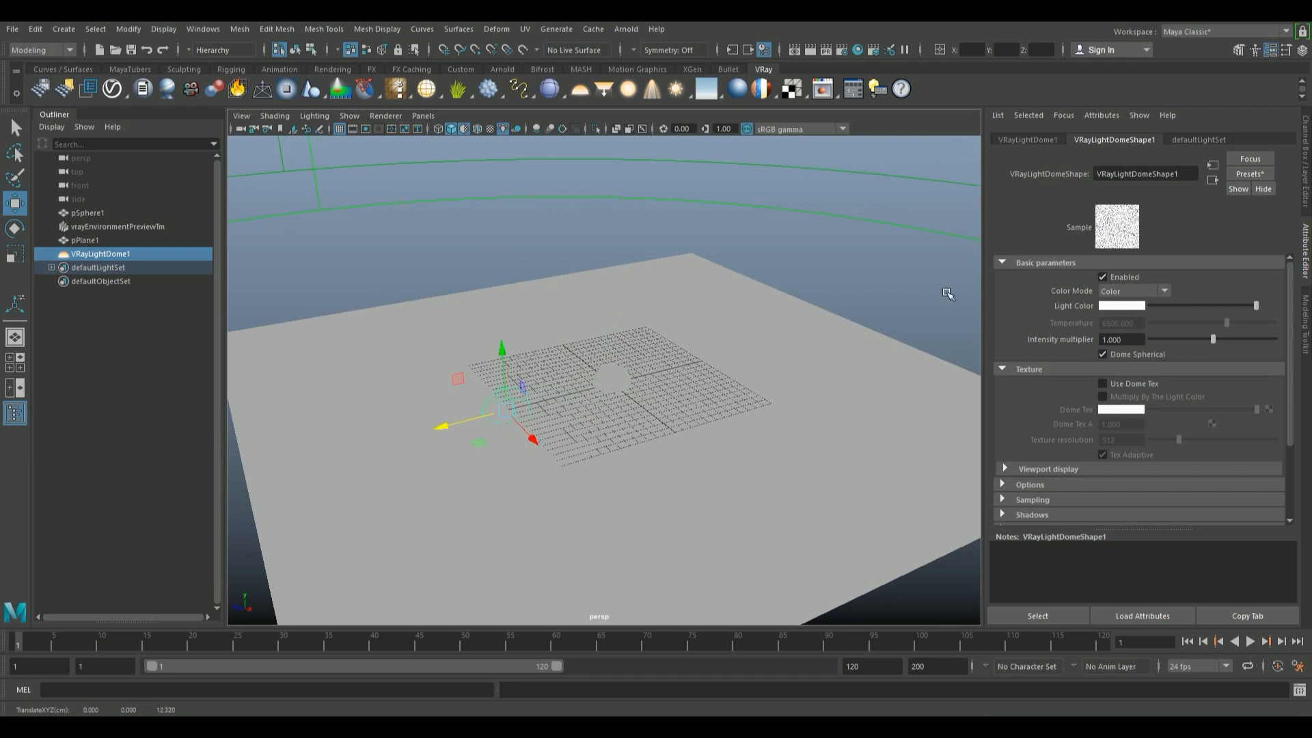
Set the dome light's colour to the pale yellow from the colour history.
{"action": "left_click", "coordinate": [1108, 308]}
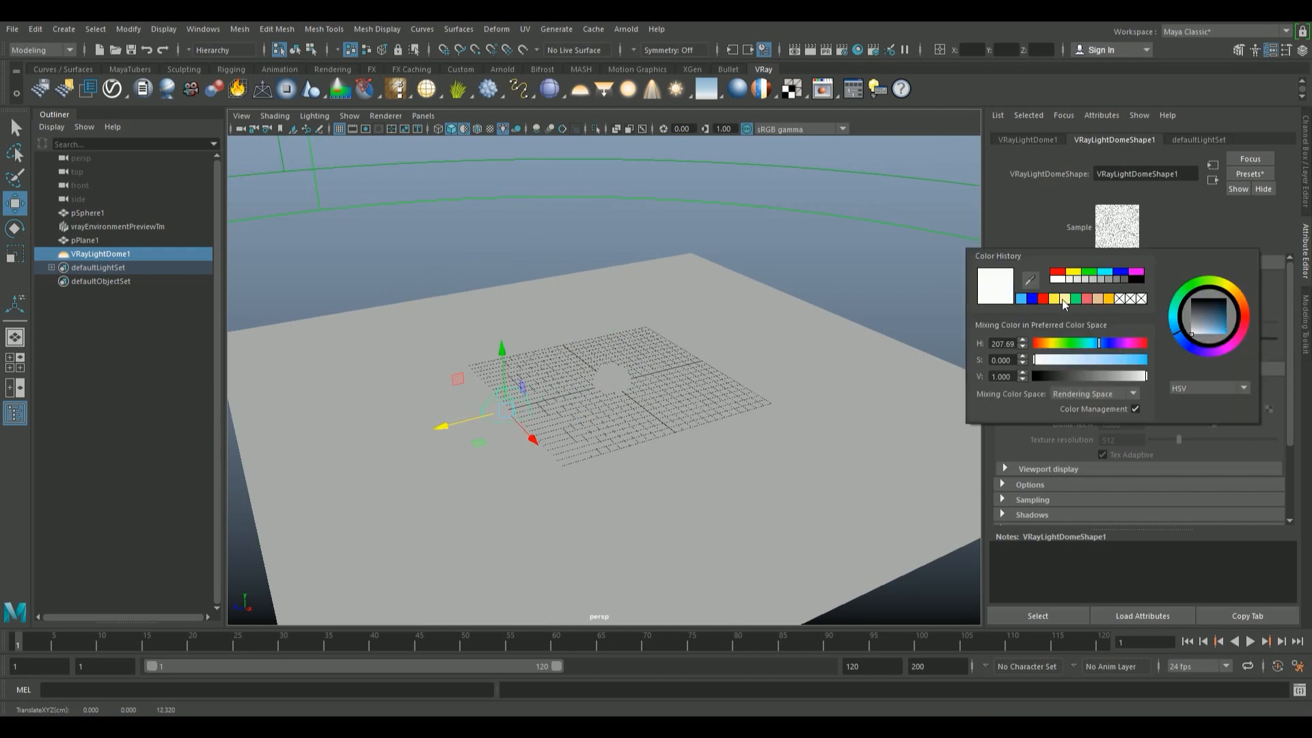
{"action": "left_click", "coordinate": [1064, 300]}
{"action": "scroll", "coordinate": [559, 392], "scroll_direction": "up", "scroll_amount": 3}
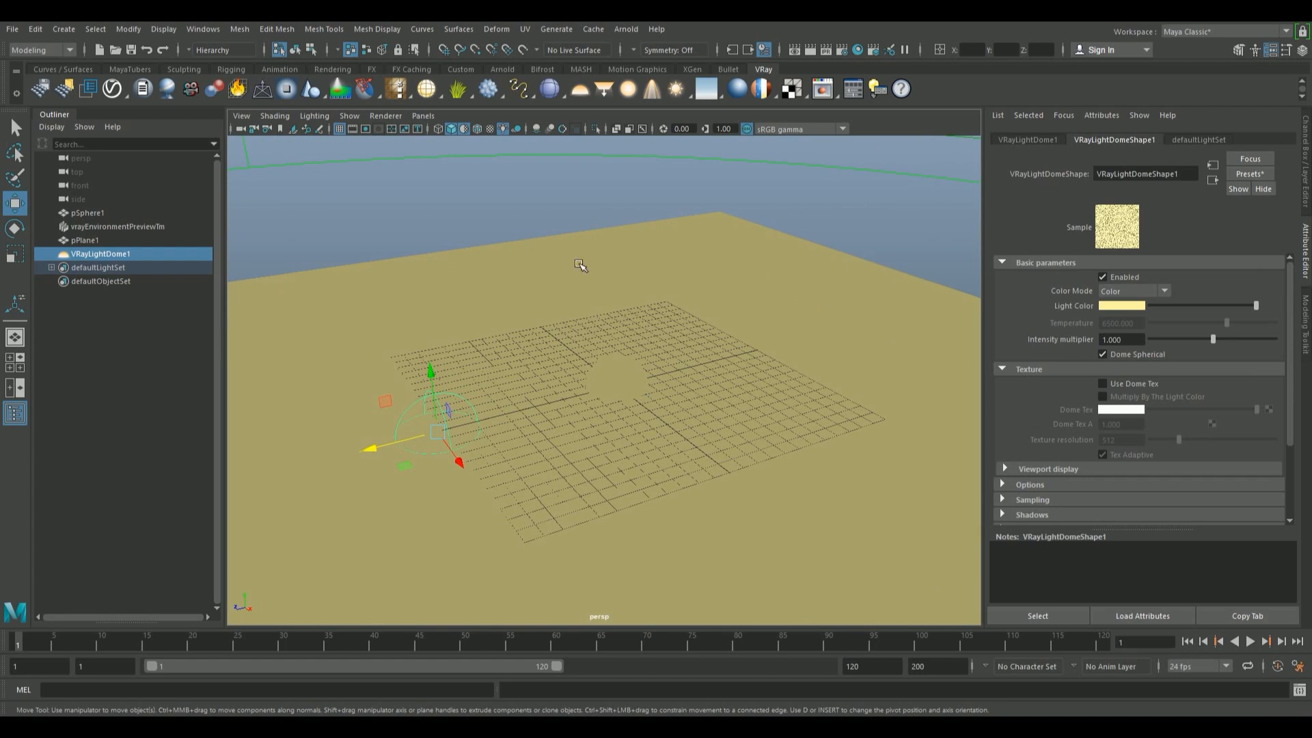
Turn on ambient occlusion, motion blur and anti-aliasing for the viewport and inspect the shaded sphere.
{"action": "left_click", "coordinate": [537, 129]}
{"action": "left_click", "coordinate": [550, 129]}
{"action": "left_click", "coordinate": [562, 129]}
{"action": "right_click_drag", "start_coordinate": [519, 404], "coordinate": [863, 407], "text": "alt"}
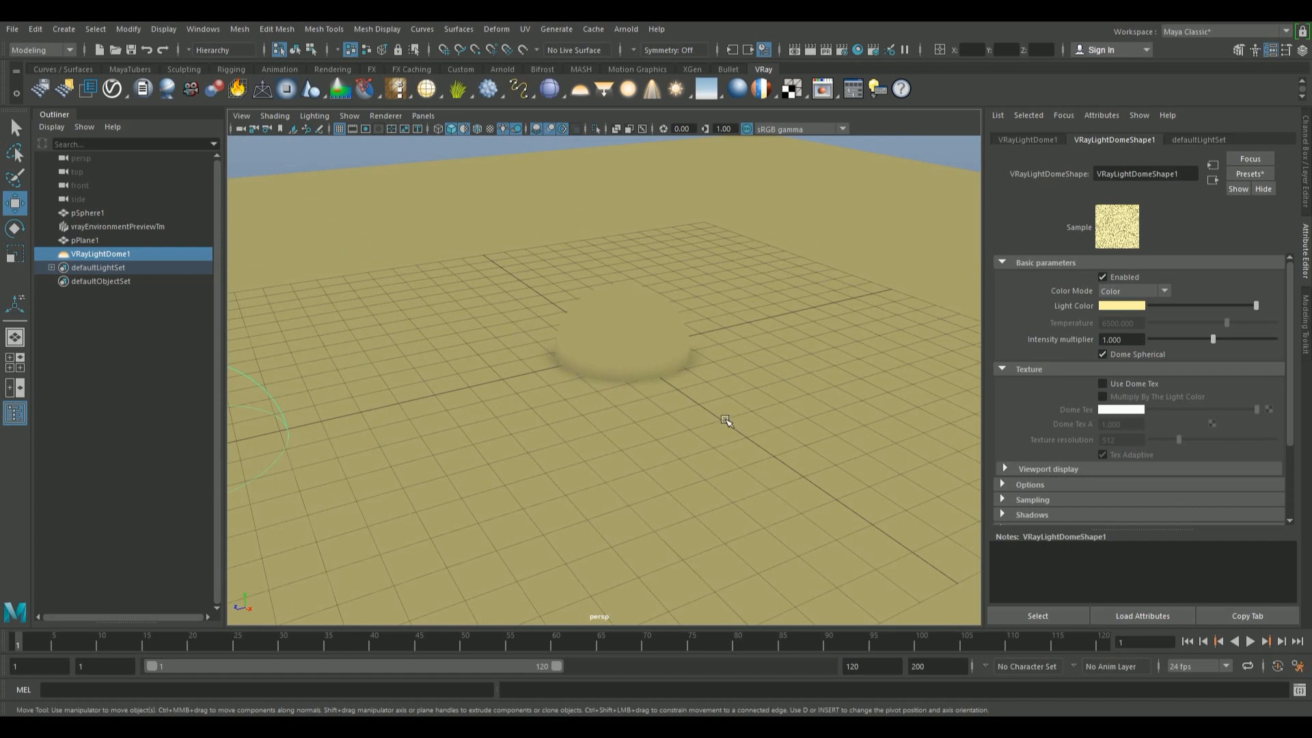
{"action": "mouse_move", "coordinate": [728, 423]}
{"action": "left_mouse_down", "text": "alt"}
{"action": "mouse_move", "coordinate": [609, 410]}
{"action": "mouse_move", "coordinate": [708, 413]}
{"action": "left_mouse_up", "text": "alt"}
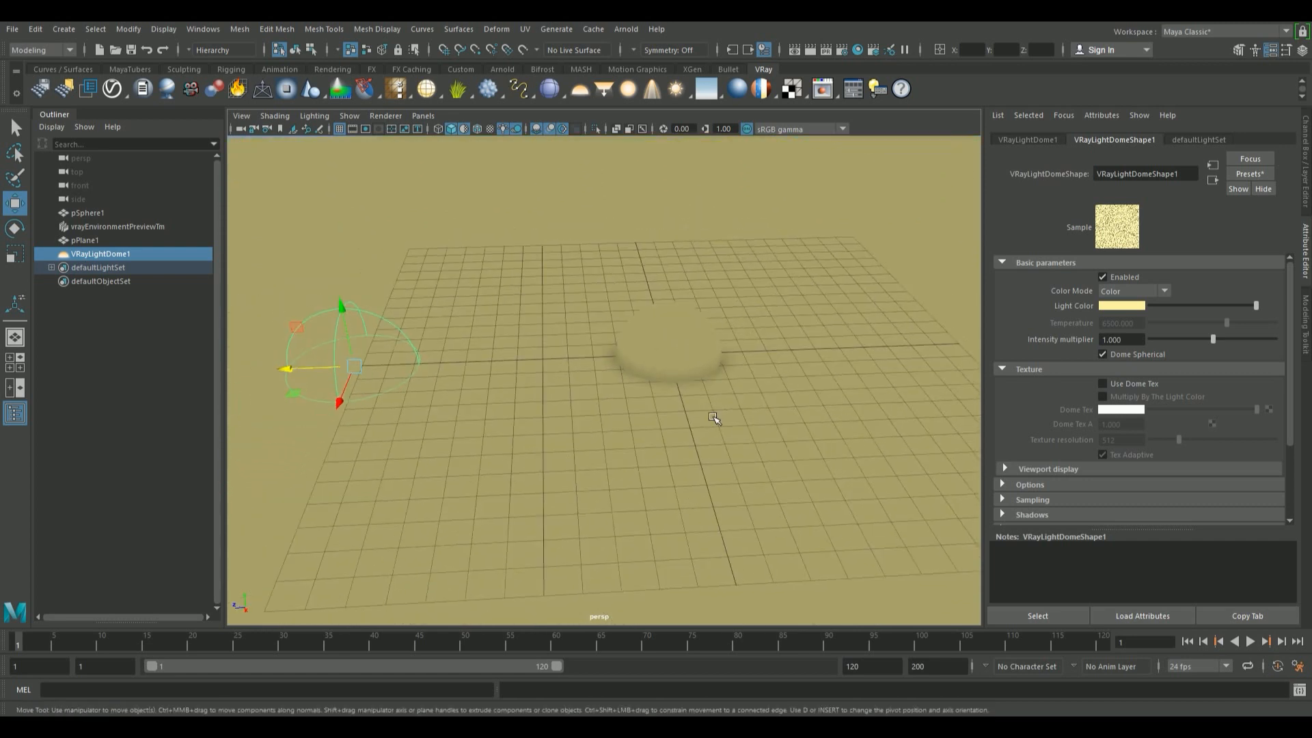
{"action": "right_click_drag", "start_coordinate": [772, 408], "coordinate": [670, 390], "text": "alt"}
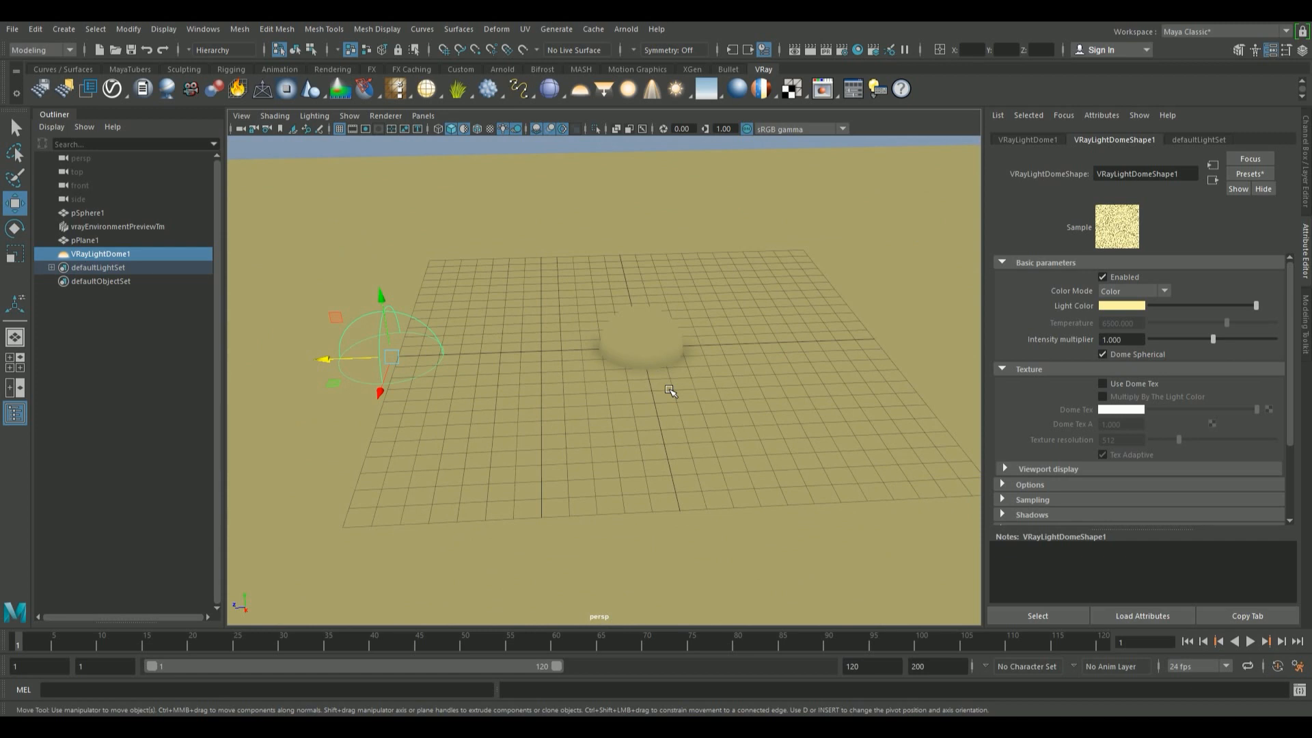
{"action": "left_click_drag", "start_coordinate": [649, 417], "coordinate": [676, 425], "text": "alt"}
{"action": "left_click_drag", "start_coordinate": [748, 387], "coordinate": [645, 370], "text": "alt"}
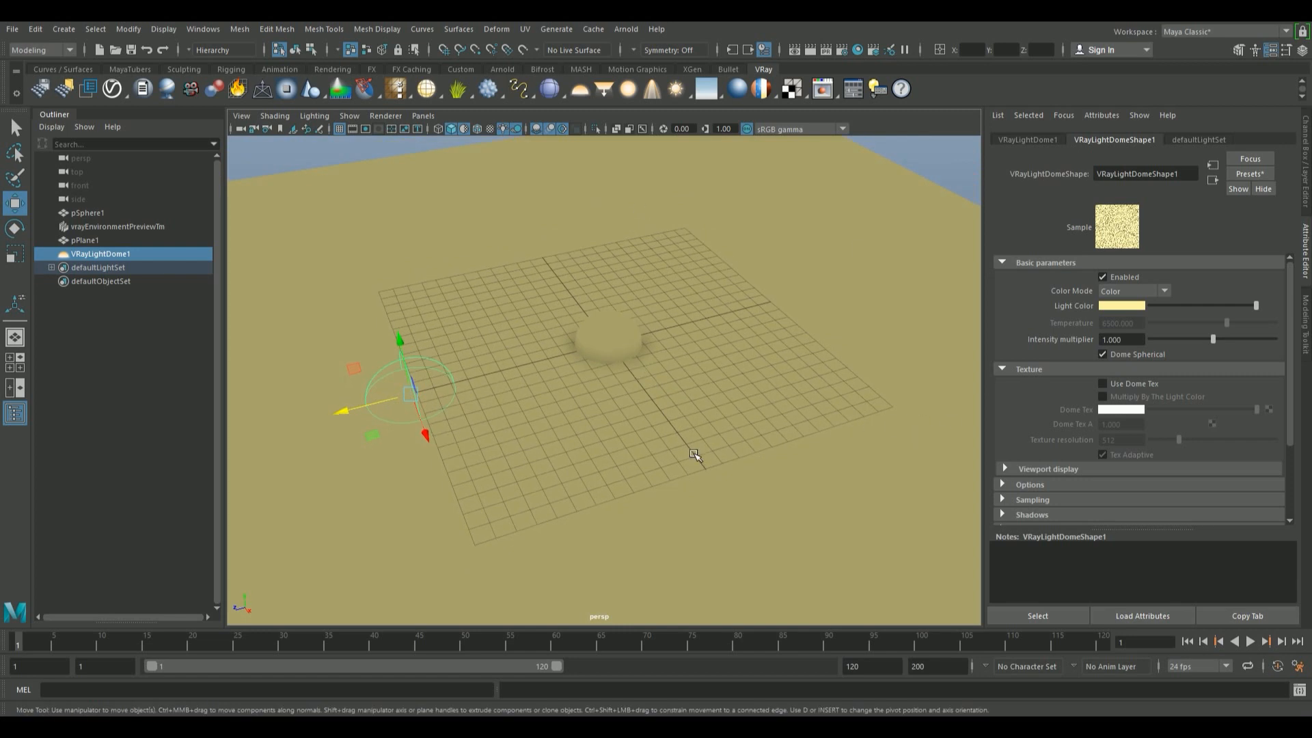
Add a V-Ray rectangle light and place it above the floor beside the sphere, moving its aim point off its origin.
{"action": "left_click", "coordinate": [604, 93]}
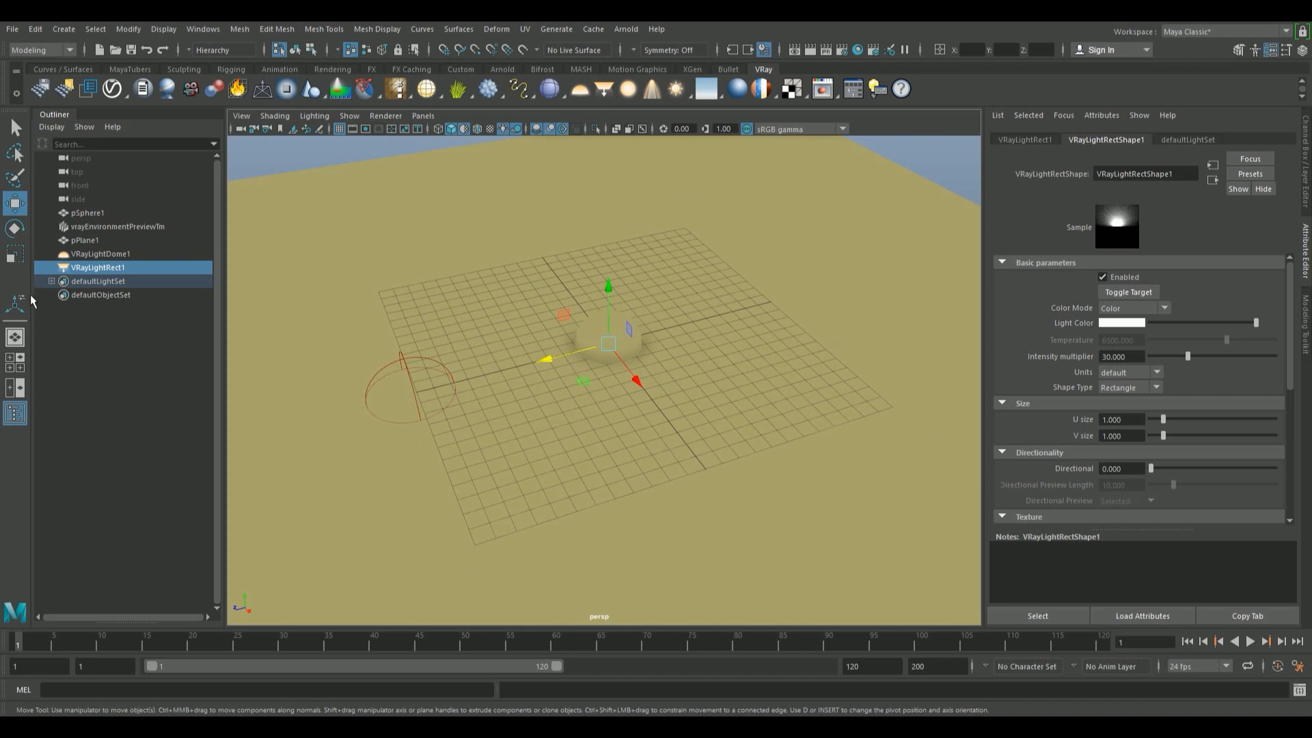
{"action": "key", "text": "t"}
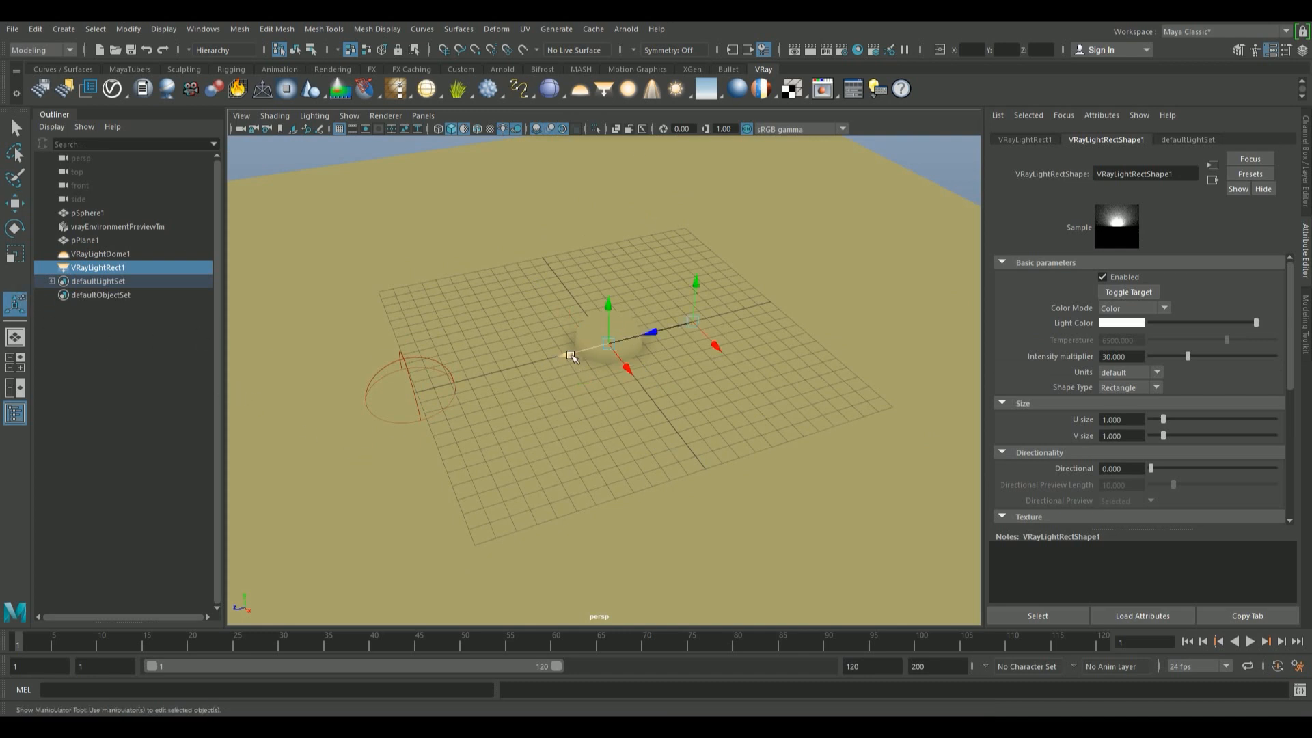
{"action": "left_click_drag", "start_coordinate": [501, 356], "coordinate": [499, 357]}
{"action": "left_click_drag", "start_coordinate": [654, 333], "coordinate": [549, 307]}
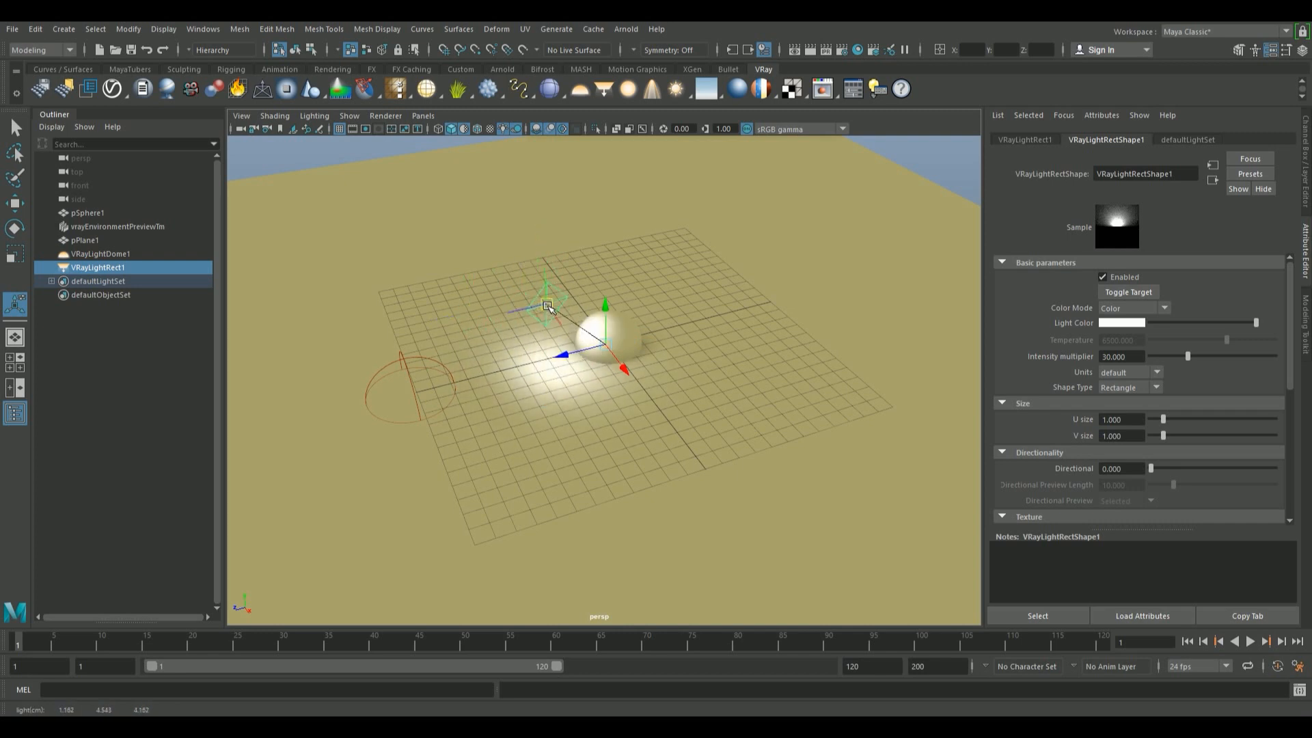
Enlarge the rectangle light to a U size of about 4.17 and V size of 3.5, with an intensity multiplier of 60.
{"action": "left_click_drag", "start_coordinate": [1165, 418], "coordinate": [1193, 435]}
{"action": "left_click_drag", "start_coordinate": [650, 350], "coordinate": [605, 350], "text": "alt"}
{"action": "double_click", "coordinate": [1131, 356]}
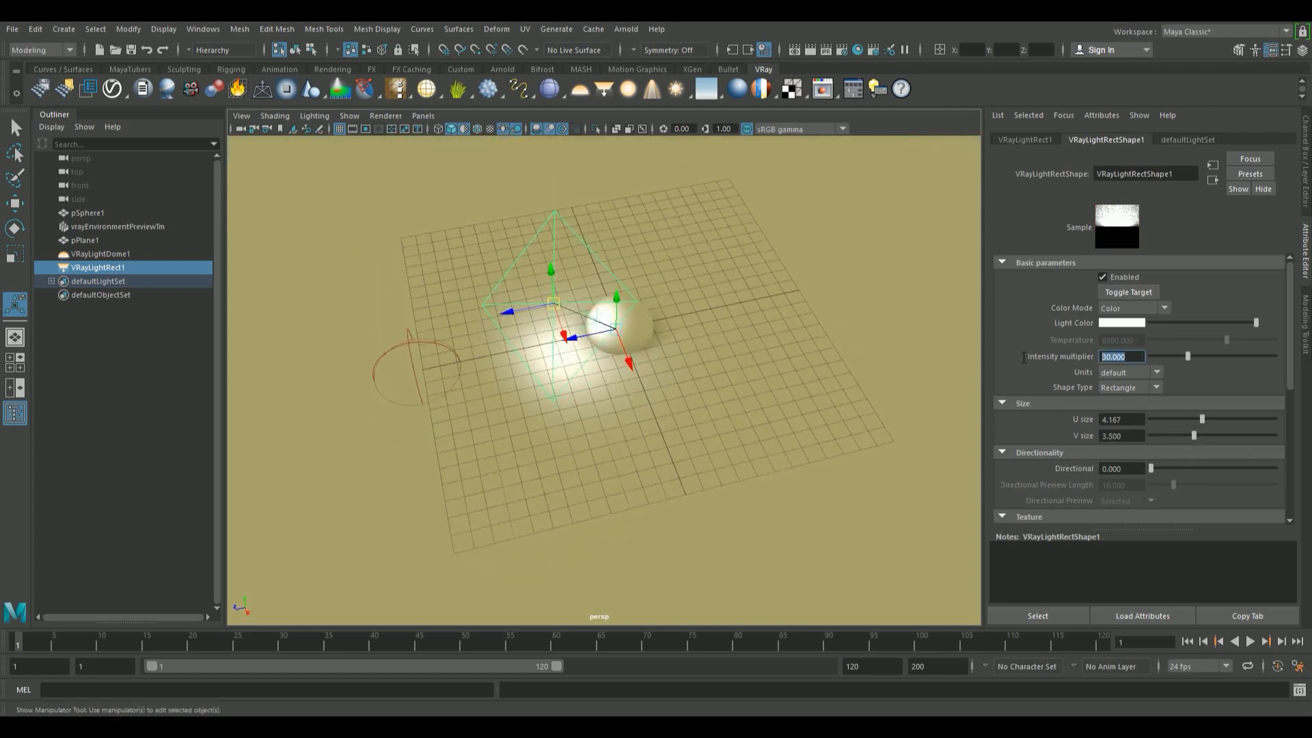
{"action": "type", "text": "6"}
{"action": "key", "text": "Return"}
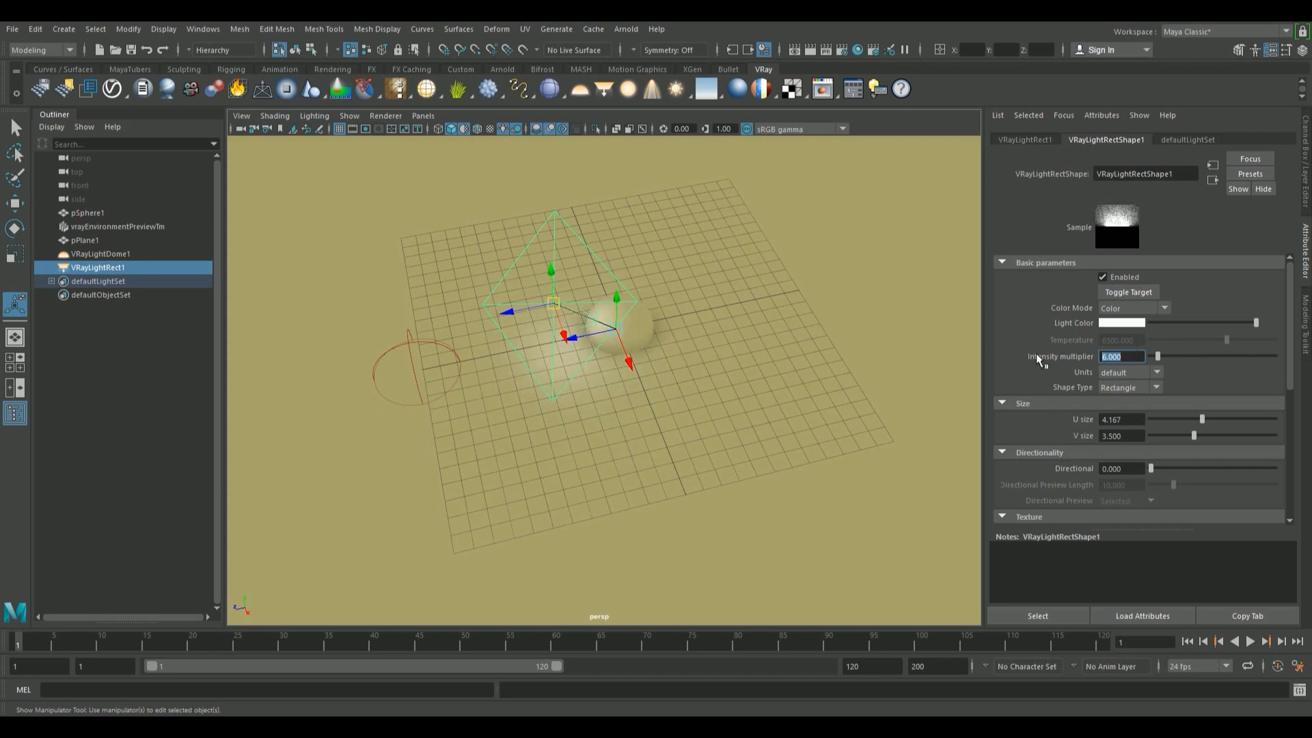
{"action": "type", "text": "60"}
{"action": "key", "text": "Return"}
Reposition the rectangle light and its target so it shines diagonally down toward the sphere.
{"action": "left_click_drag", "start_coordinate": [427, 301], "coordinate": [396, 271], "text": "alt"}
{"action": "mouse_move", "coordinate": [549, 302]}
{"action": "left_mouse_down"}
{"action": "mouse_move", "coordinate": [575, 311]}
{"action": "mouse_move", "coordinate": [531, 301]}
{"action": "left_mouse_up"}
{"action": "left_click_drag", "start_coordinate": [602, 343], "coordinate": [535, 347], "text": "alt"}
{"action": "left_click_drag", "start_coordinate": [538, 280], "coordinate": [683, 338]}
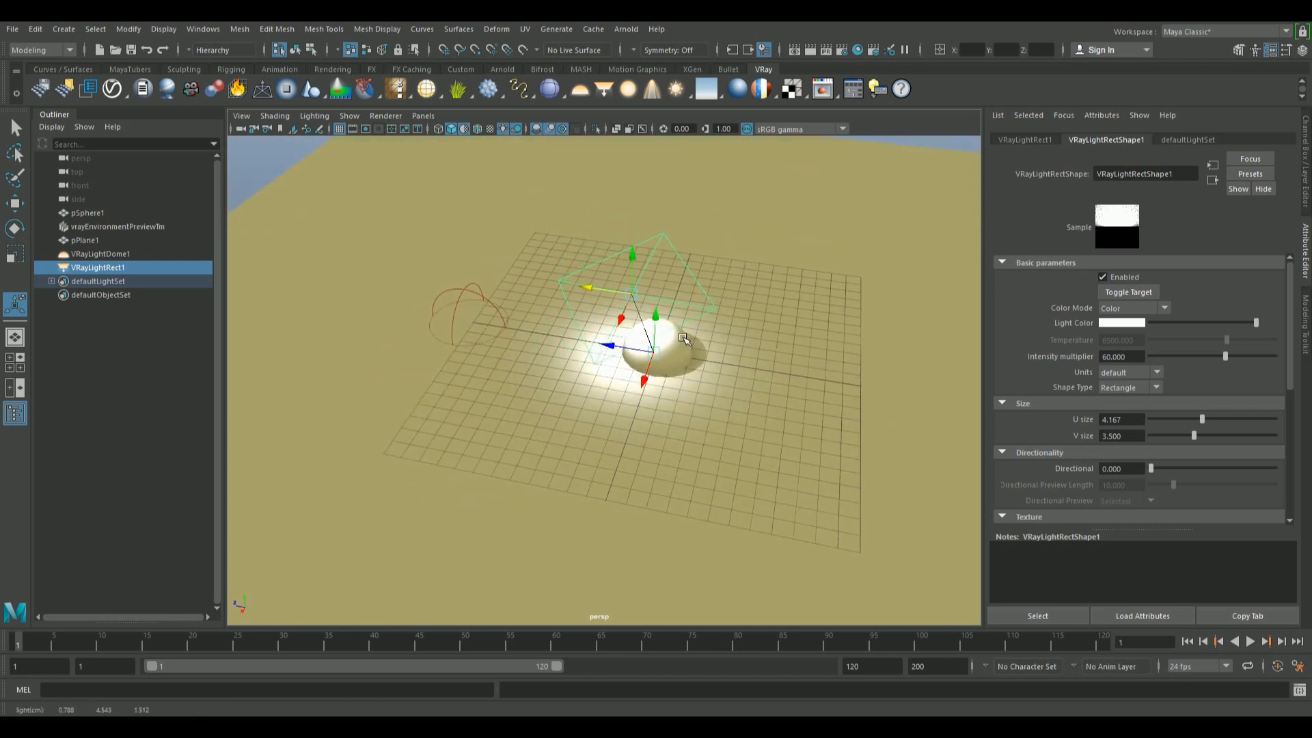
{"action": "left_click_drag", "start_coordinate": [606, 287], "coordinate": [674, 292]}
{"action": "left_click_drag", "start_coordinate": [490, 319], "coordinate": [462, 159]}
{"action": "left_click_drag", "start_coordinate": [530, 229], "coordinate": [604, 239], "text": "alt"}
{"action": "left_click_drag", "start_coordinate": [415, 220], "coordinate": [490, 245]}
{"action": "left_click_drag", "start_coordinate": [543, 340], "coordinate": [521, 335], "text": "alt"}
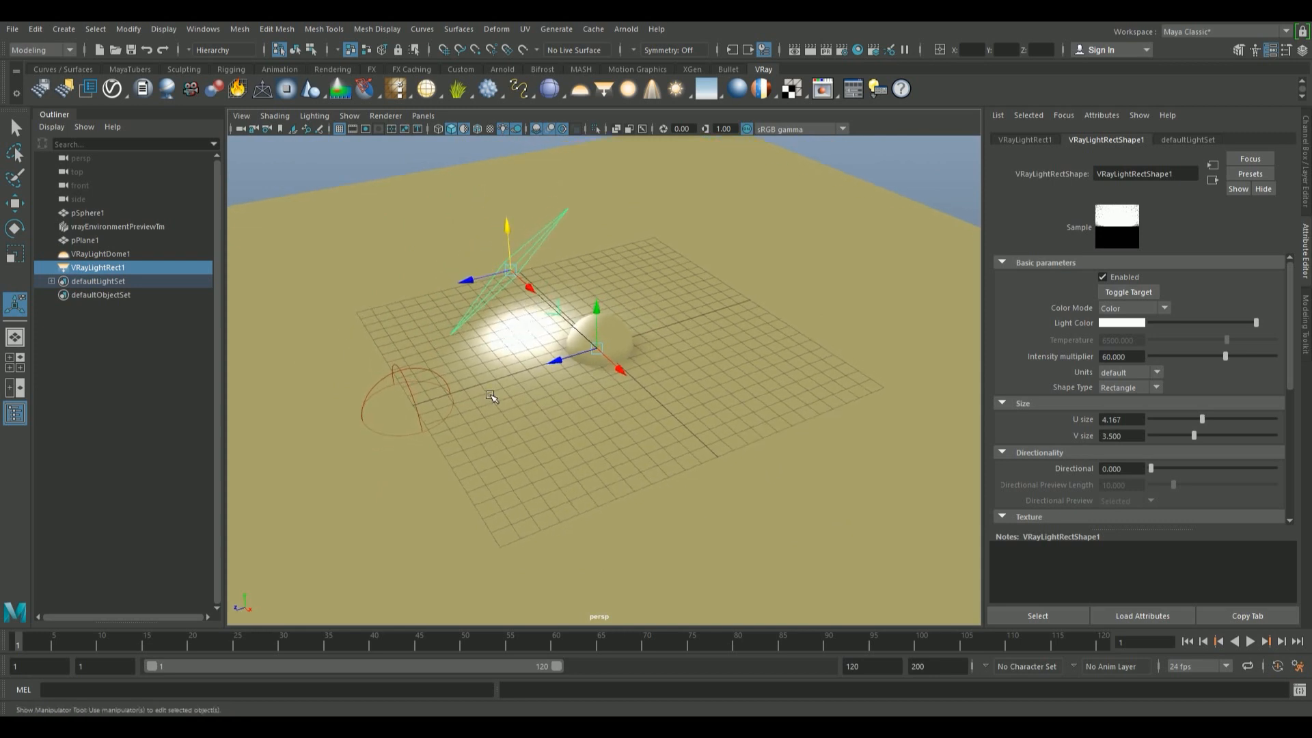
Add a V-Ray sphere light about 4.9 cm along X, colour it saturated yellow and raise it about 3.8 cm.
{"action": "left_click_drag", "start_coordinate": [551, 401], "coordinate": [666, 398], "text": "alt"}
{"action": "left_click", "coordinate": [629, 89]}
{"action": "key", "text": "w"}
{"action": "left_click_drag", "start_coordinate": [553, 423], "coordinate": [596, 395], "text": "alt"}
{"action": "left_click", "coordinate": [1133, 307]}
{"action": "left_click", "coordinate": [1094, 298]}
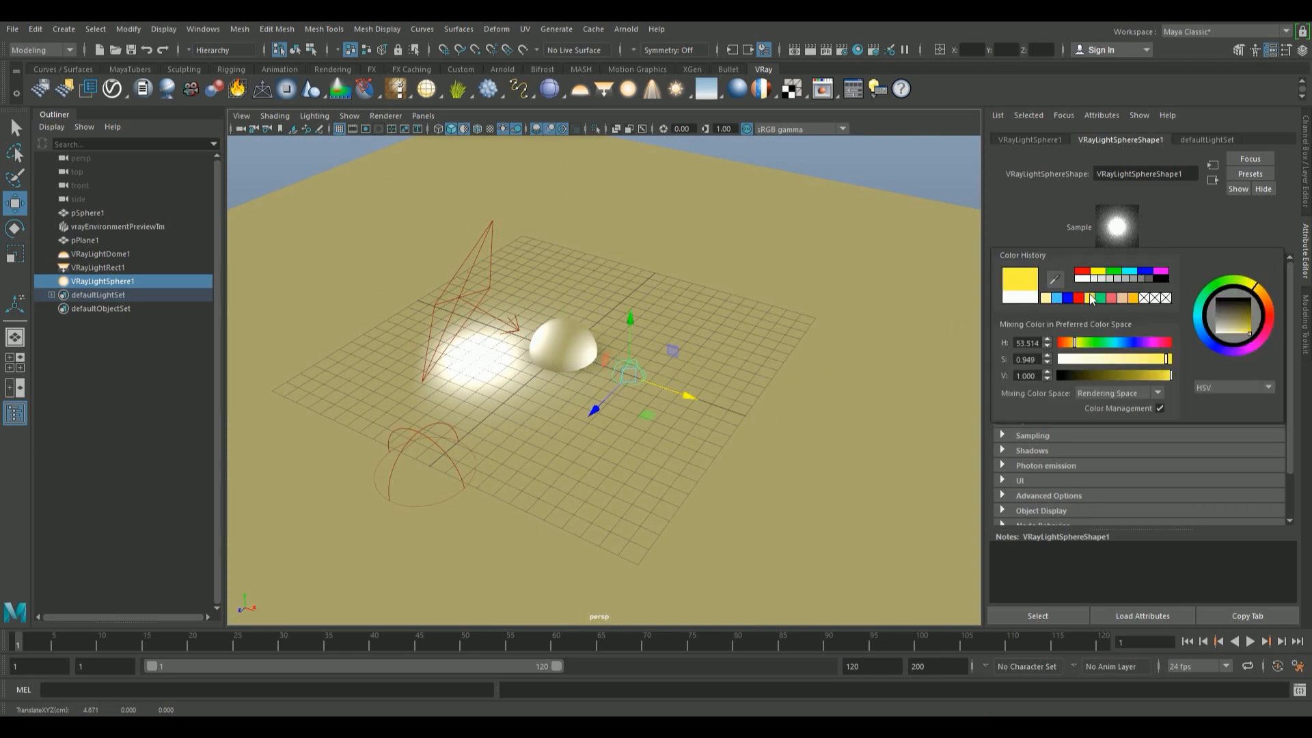
{"action": "left_click_drag", "start_coordinate": [630, 320], "coordinate": [630, 265]}
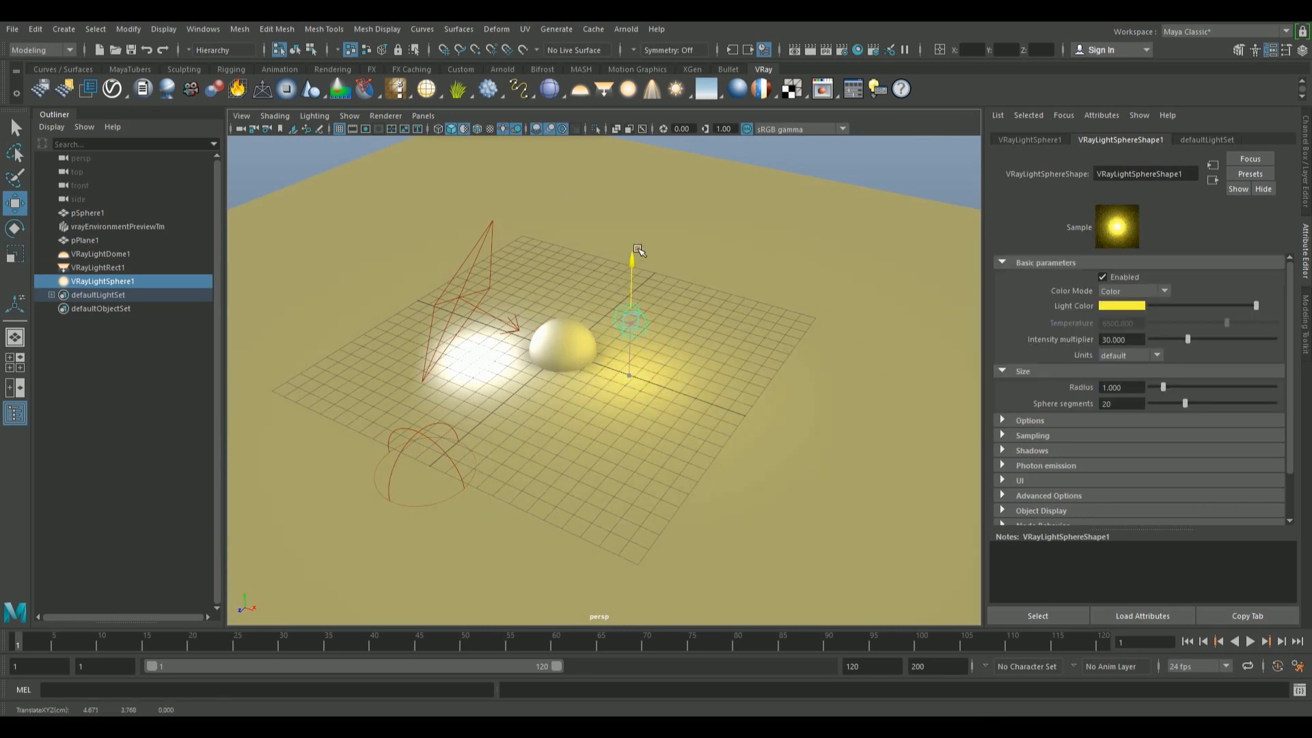
{"action": "left_click_drag", "start_coordinate": [727, 285], "coordinate": [675, 281]}
{"action": "left_click_drag", "start_coordinate": [724, 325], "coordinate": [548, 330], "text": "alt"}
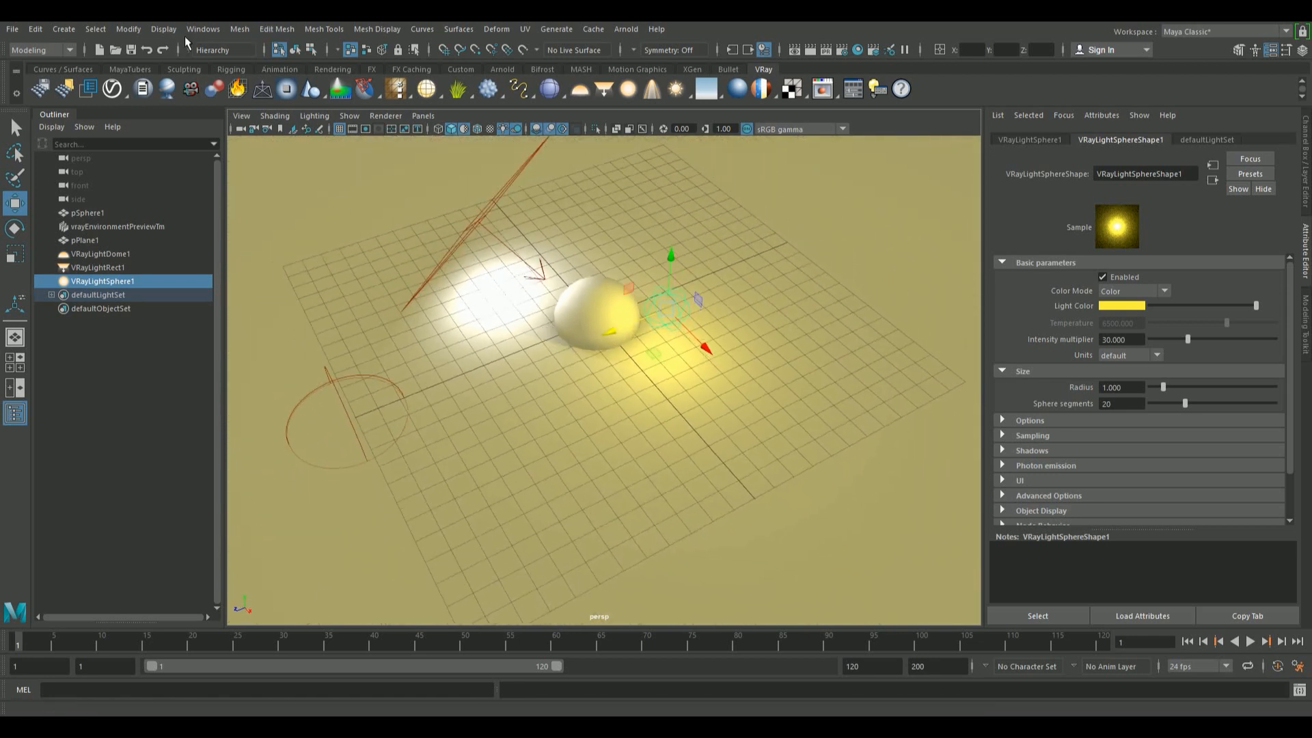
Create a standard Maya directional light and show its origin and target manipulators.
{"action": "left_click", "coordinate": [87, 29]}
{"action": "mouse_move", "coordinate": [128, 29]}
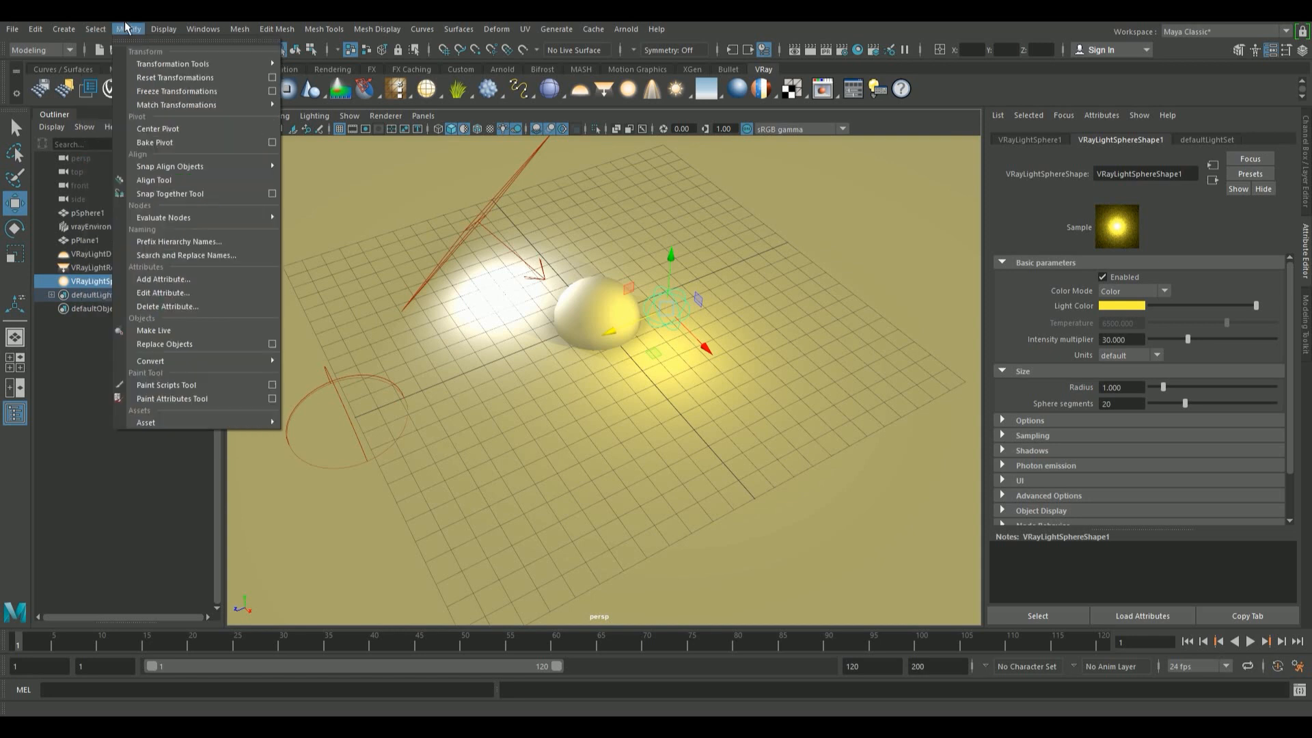
{"action": "mouse_move", "coordinate": [64, 29]}
{"action": "mouse_move", "coordinate": [113, 105]}
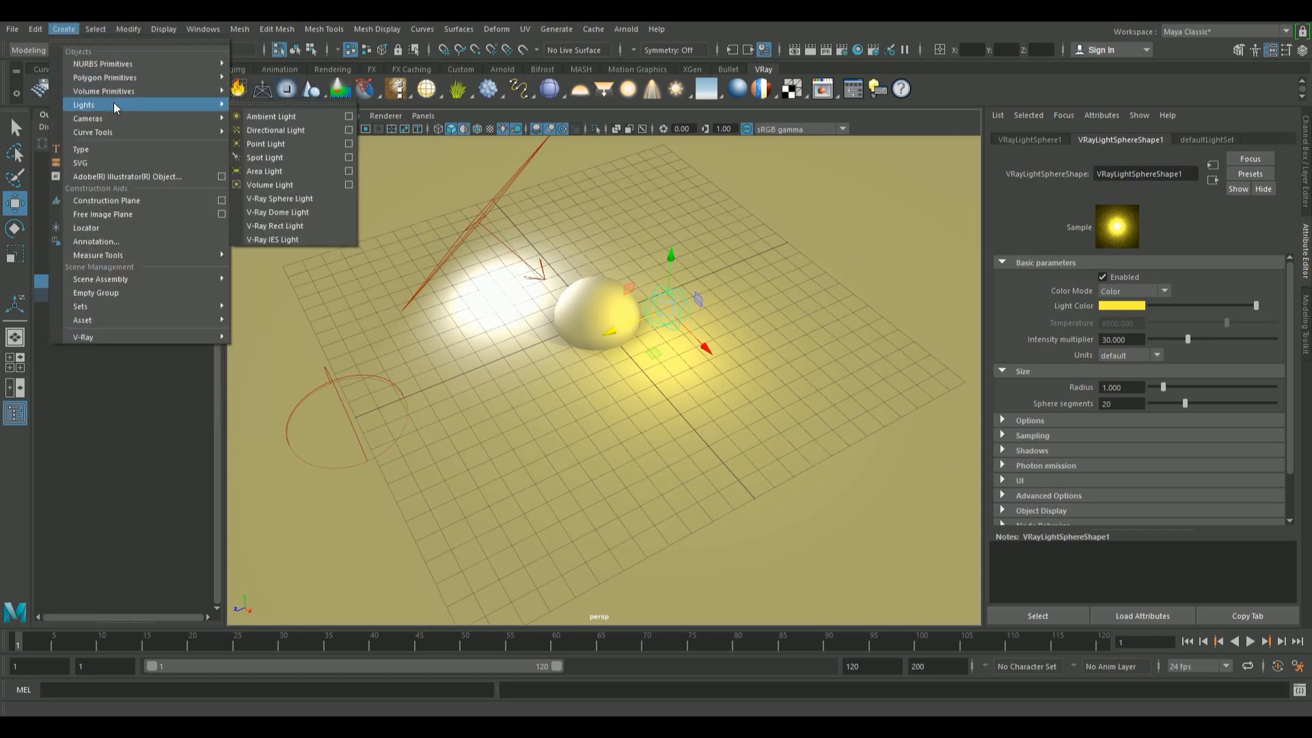
{"action": "left_click", "coordinate": [288, 133]}
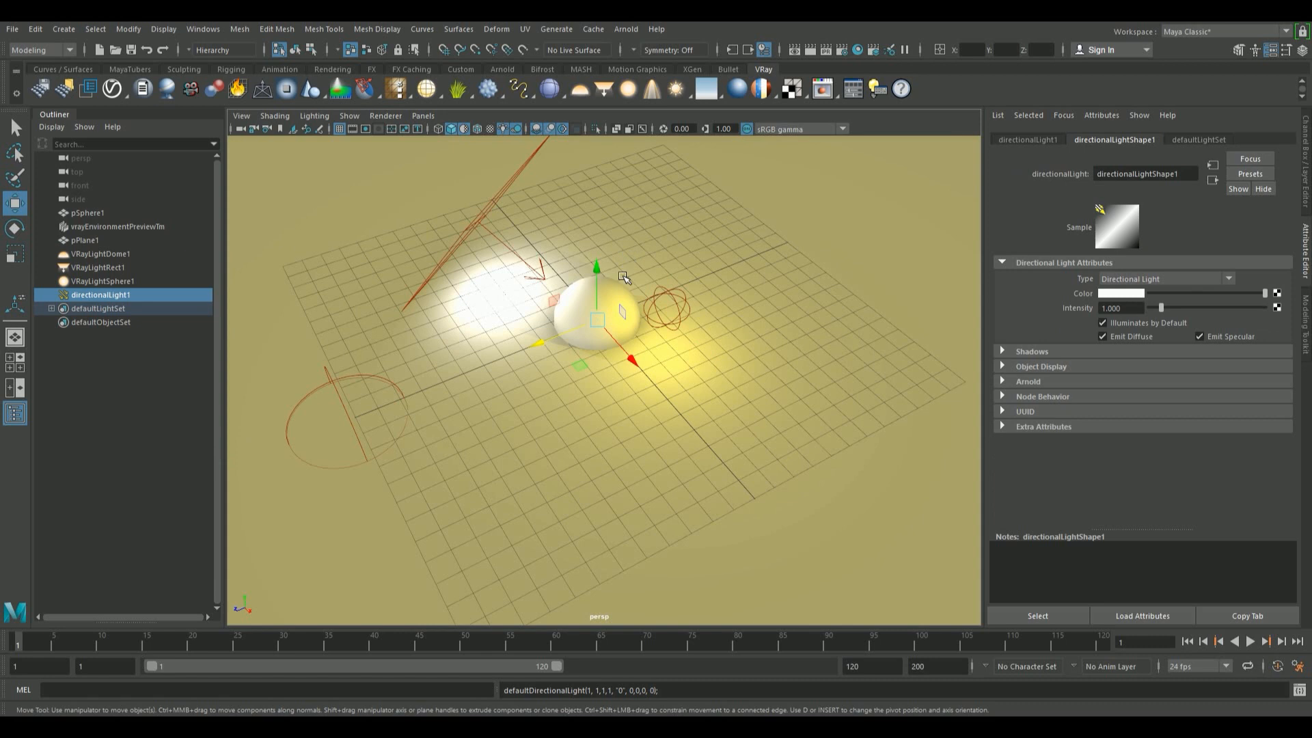
{"action": "left_click", "coordinate": [12, 309]}
{"action": "scroll", "coordinate": [535, 344], "scroll_direction": "down", "scroll_amount": 3}
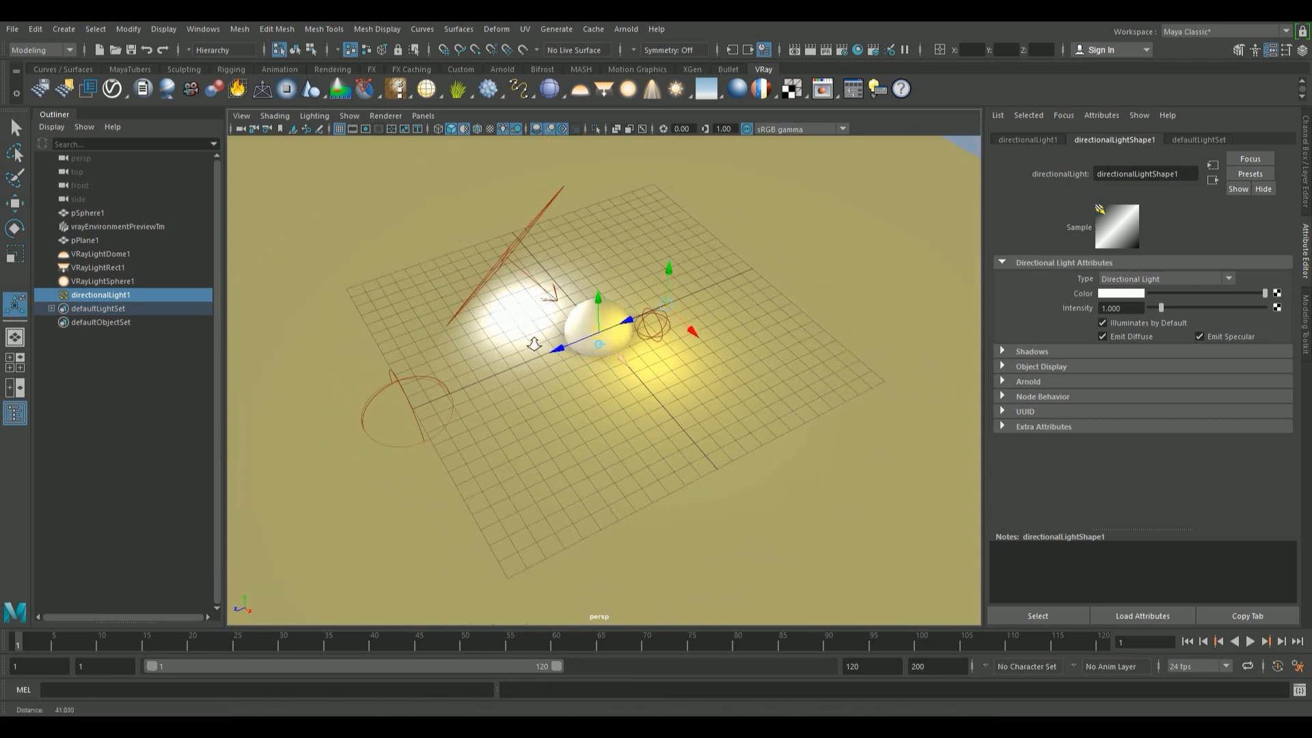
Colour the directional light blue, raise its origin about 10.2 cm and shift its target about 2.8 cm along X.
{"action": "left_click", "coordinate": [1137, 293]}
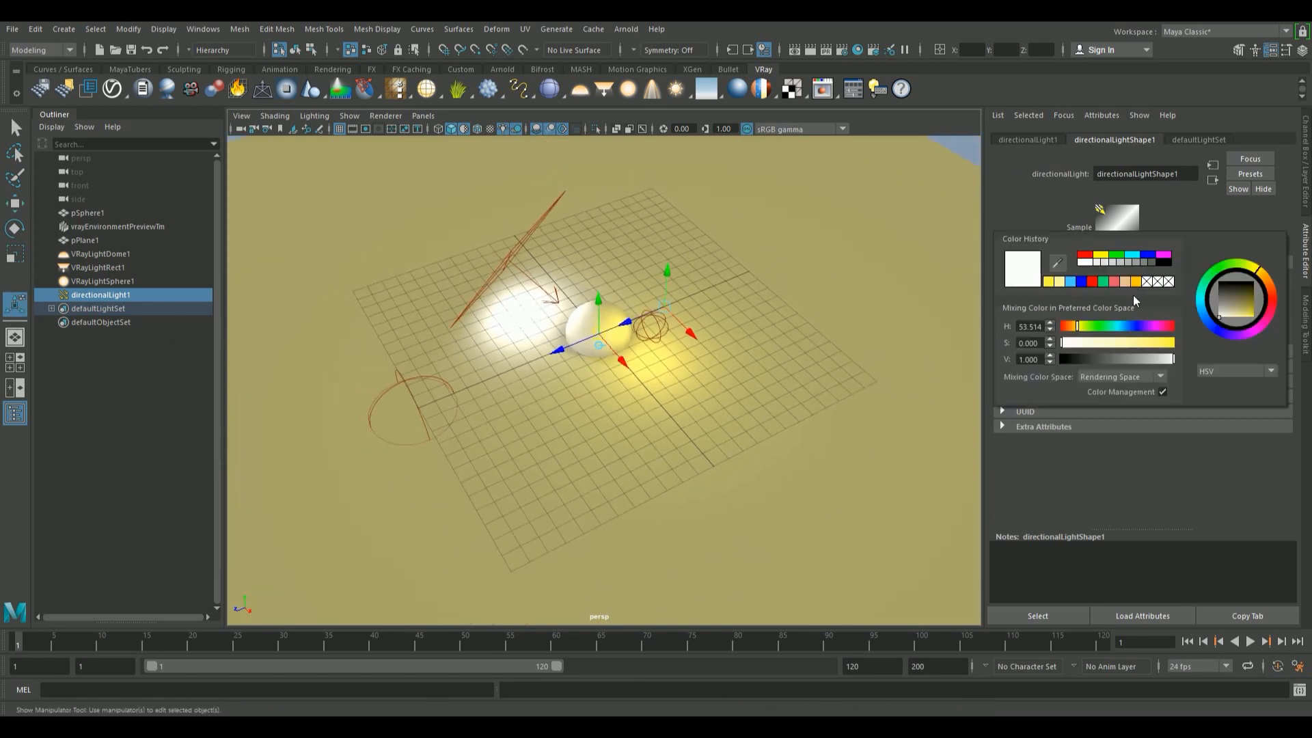
{"action": "left_click", "coordinate": [1079, 280]}
{"action": "left_click_drag", "start_coordinate": [595, 297], "coordinate": [596, 145]}
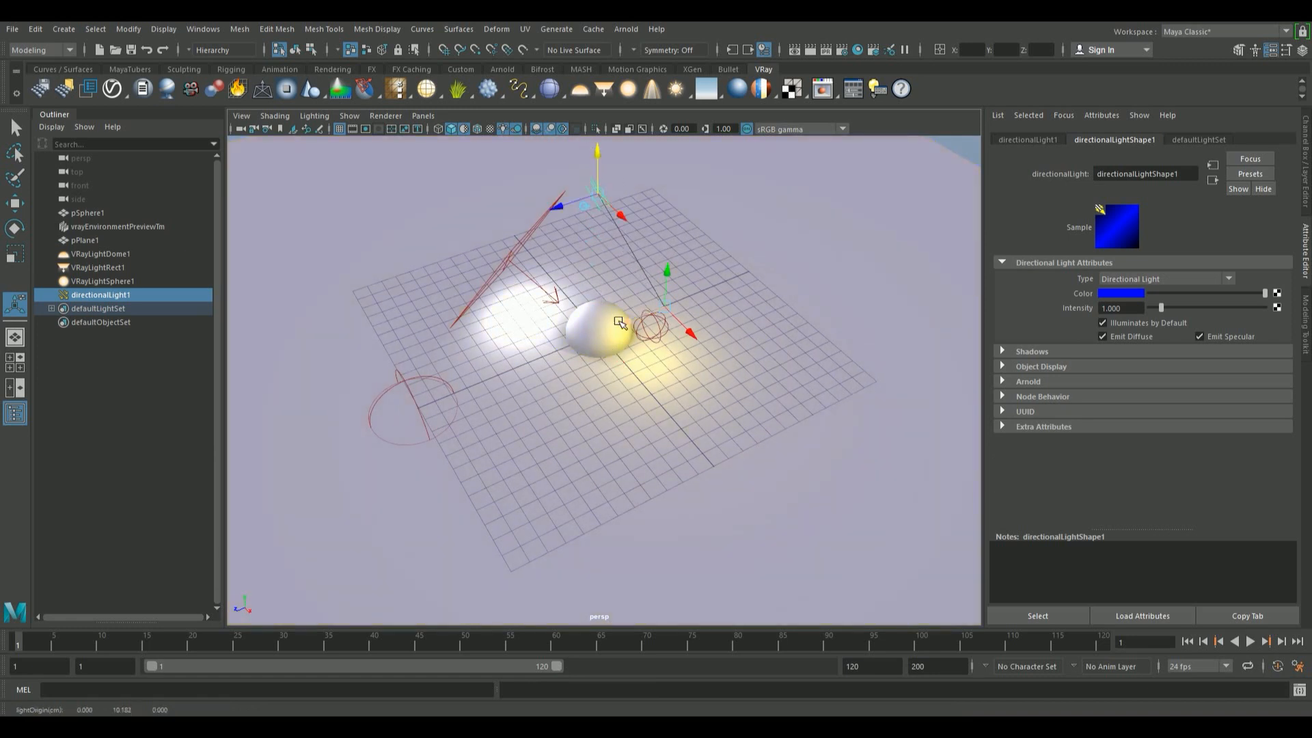
{"action": "left_click_drag", "start_coordinate": [661, 425], "coordinate": [645, 389], "text": "alt"}
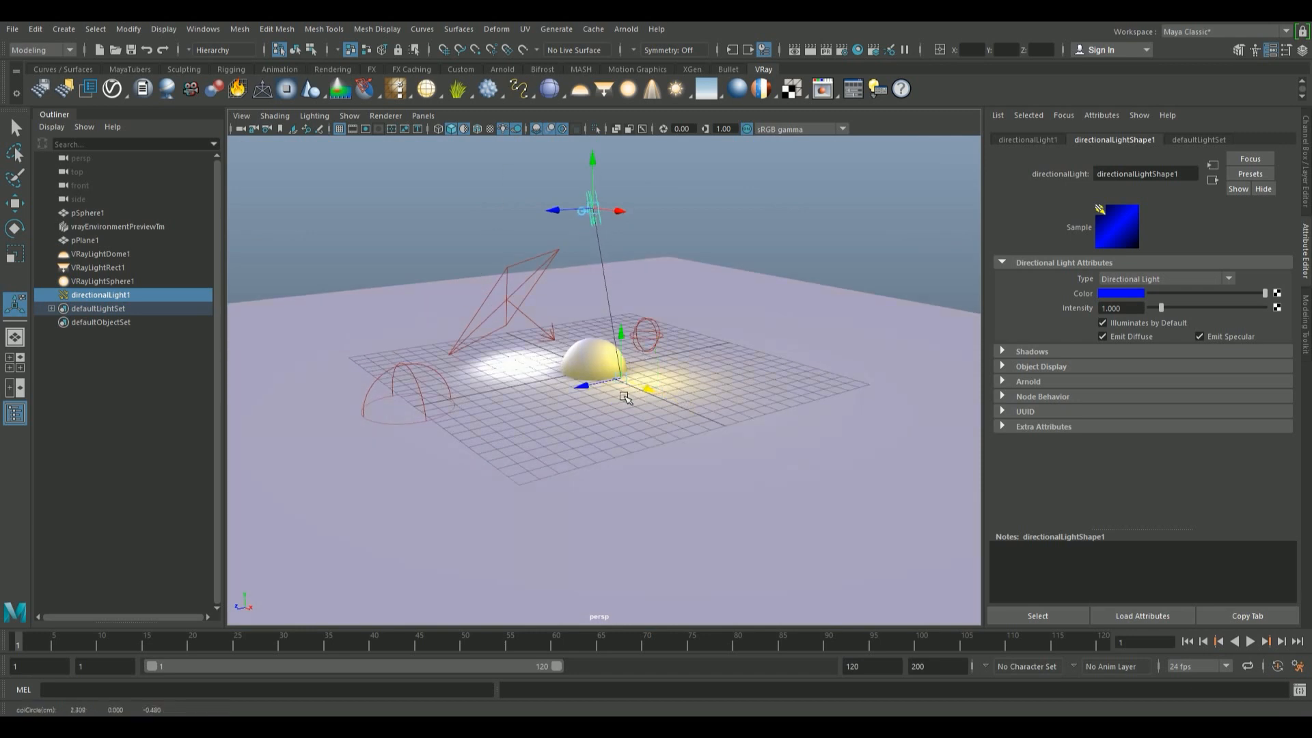
Add the extra V-Ray light attributes to the directional light, expand them, and deselect the light.
{"action": "left_click", "coordinate": [1102, 115]}
{"action": "mouse_move", "coordinate": [1103, 171]}
{"action": "left_click", "coordinate": [1031, 170]}
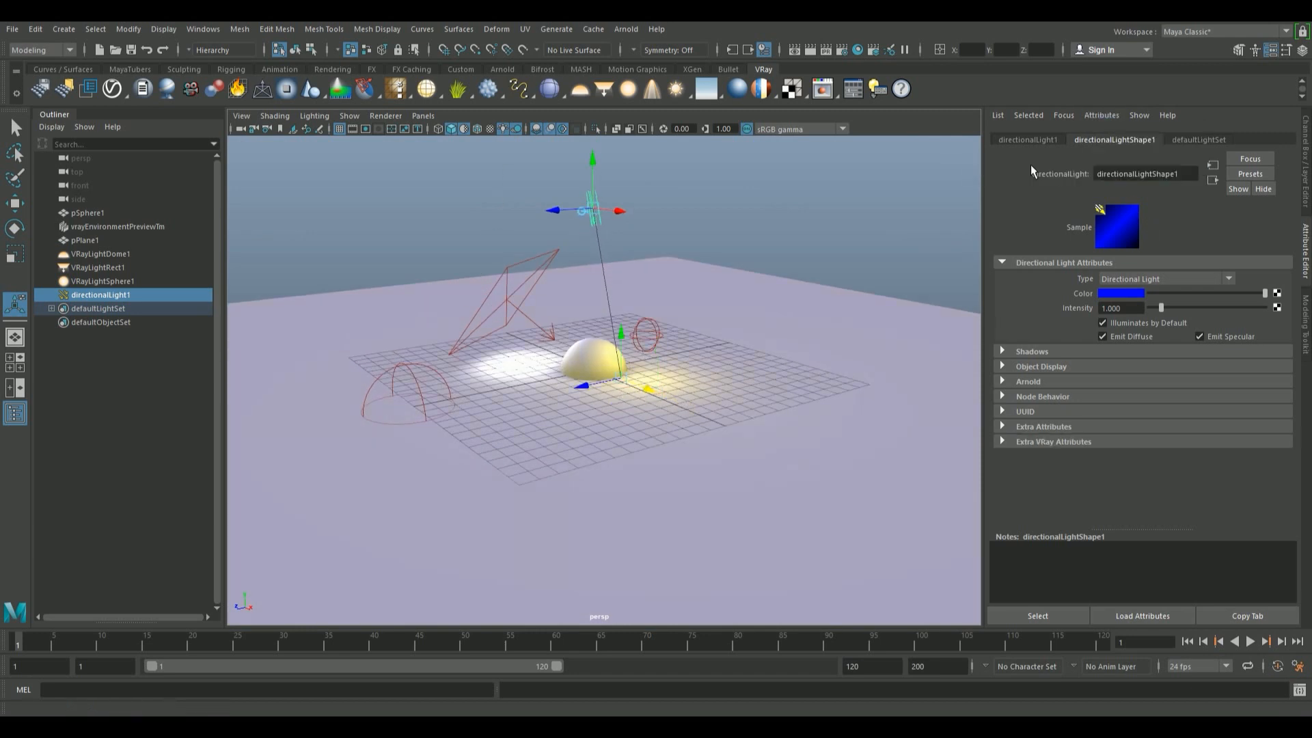
{"action": "left_click", "coordinate": [1066, 443]}
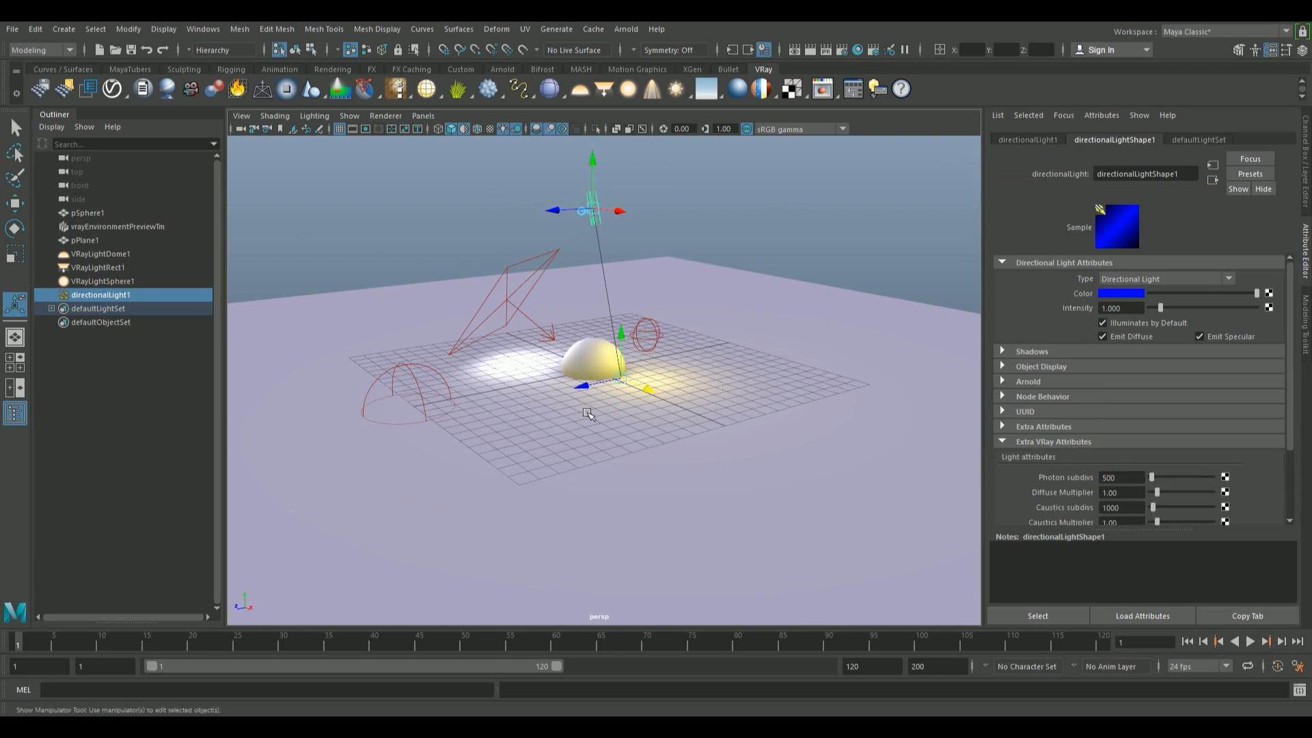
{"action": "left_click", "coordinate": [737, 230]}
{"action": "left_click_drag", "start_coordinate": [732, 371], "coordinate": [704, 360], "text": "alt"}
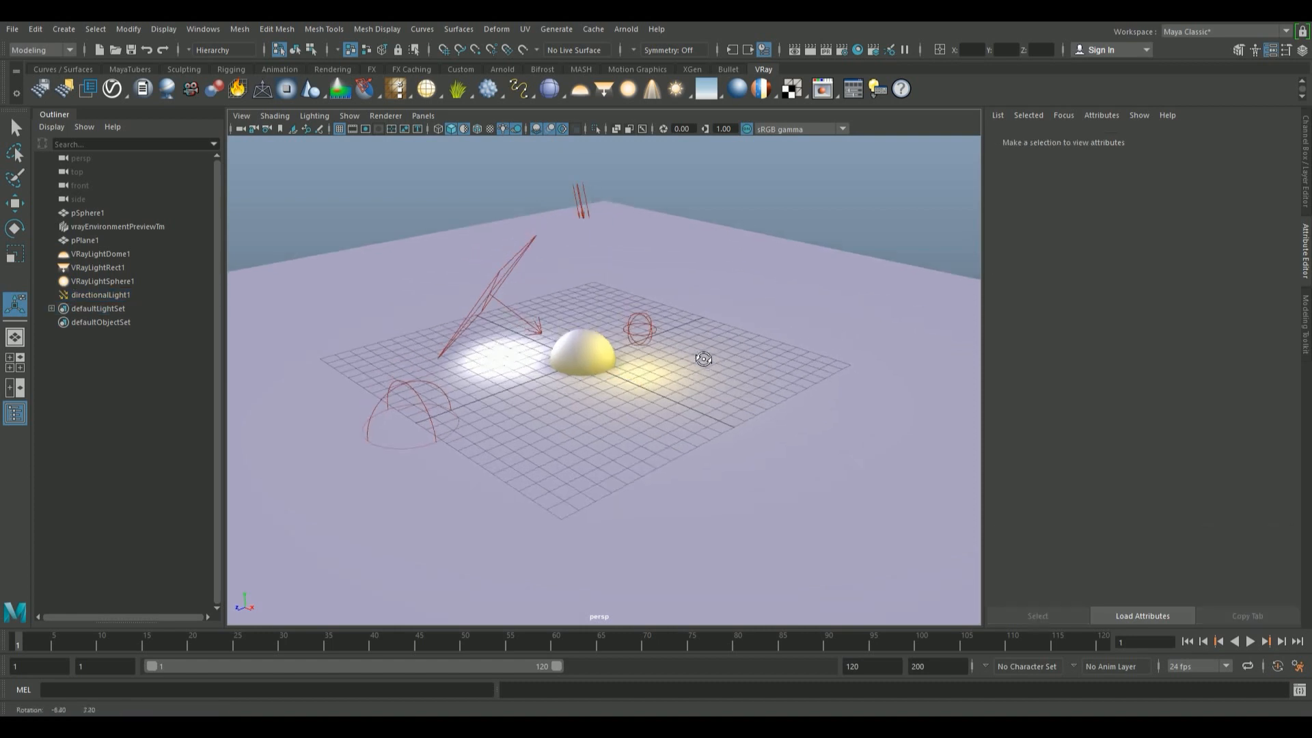
Open the recent scene 33-VRay 3-6-02.mb and close the Lens Effects window.
{"action": "left_click", "coordinate": [12, 29]}
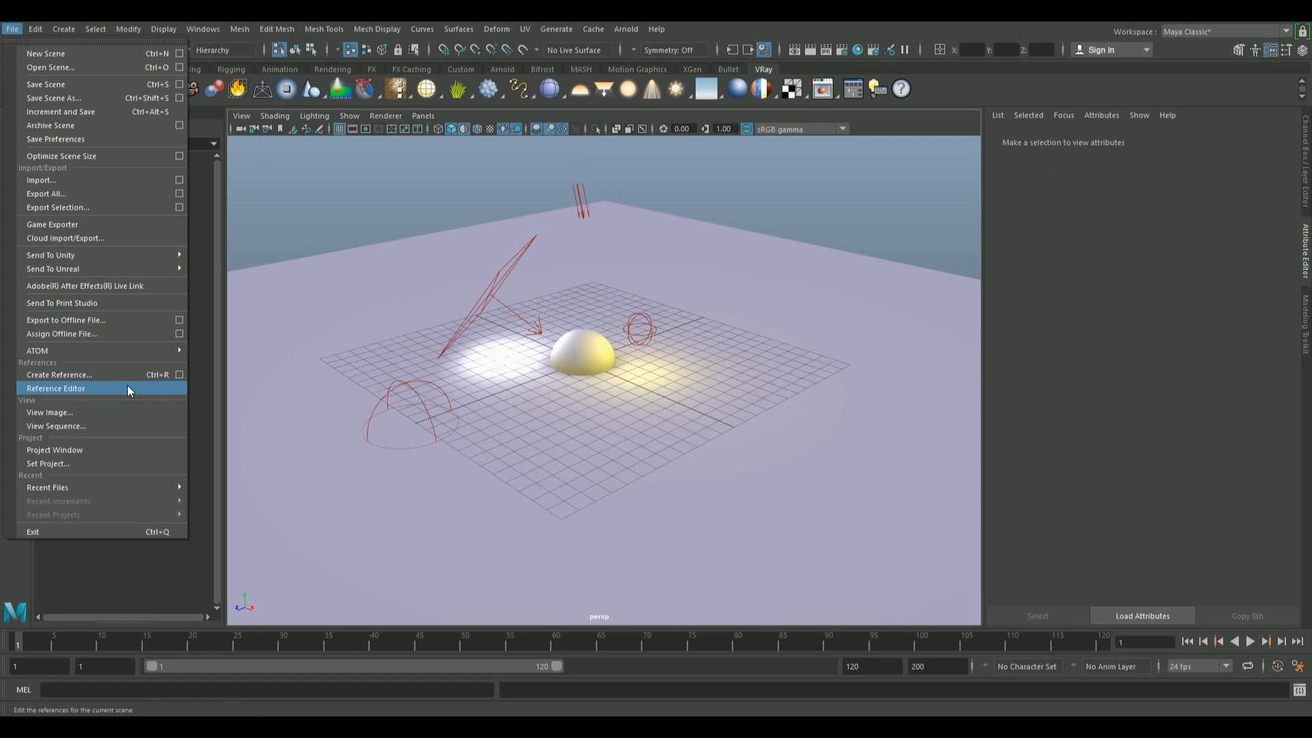
{"action": "mouse_move", "coordinate": [123, 487]}
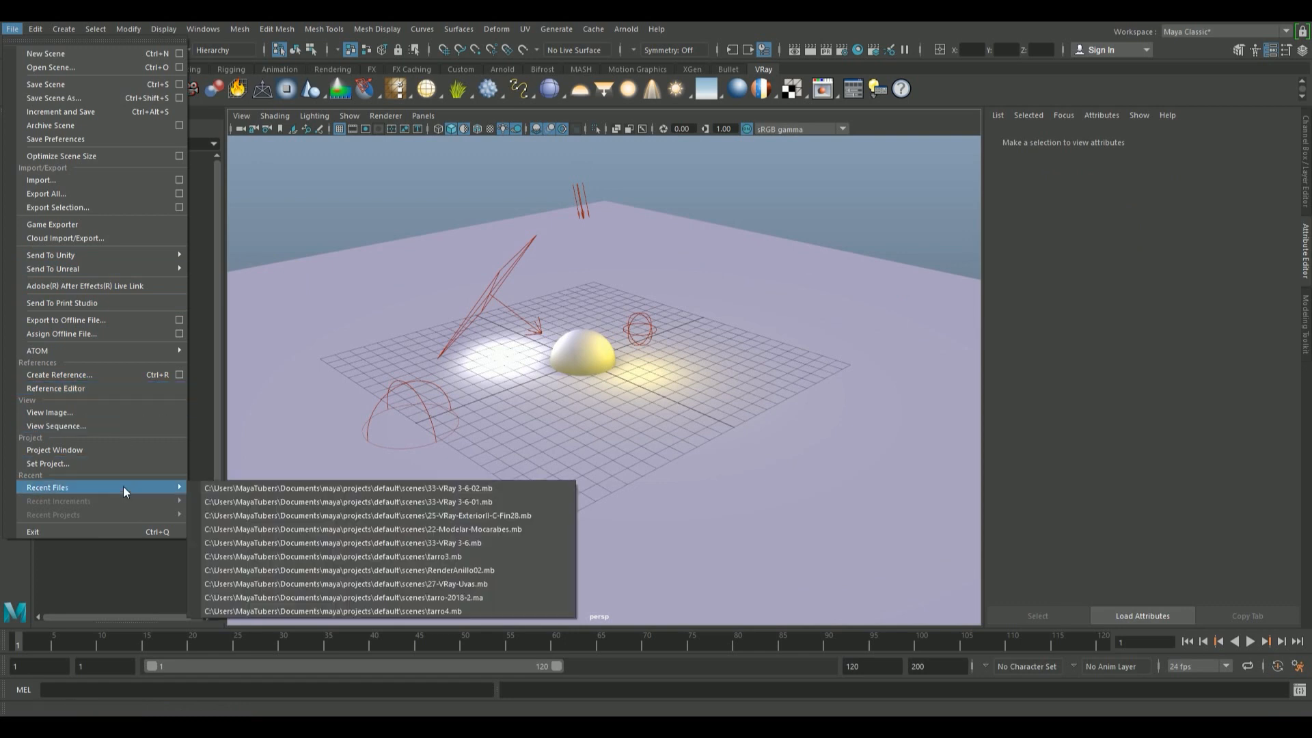
{"action": "left_click", "coordinate": [219, 488]}
{"action": "left_click", "coordinate": [650, 371]}
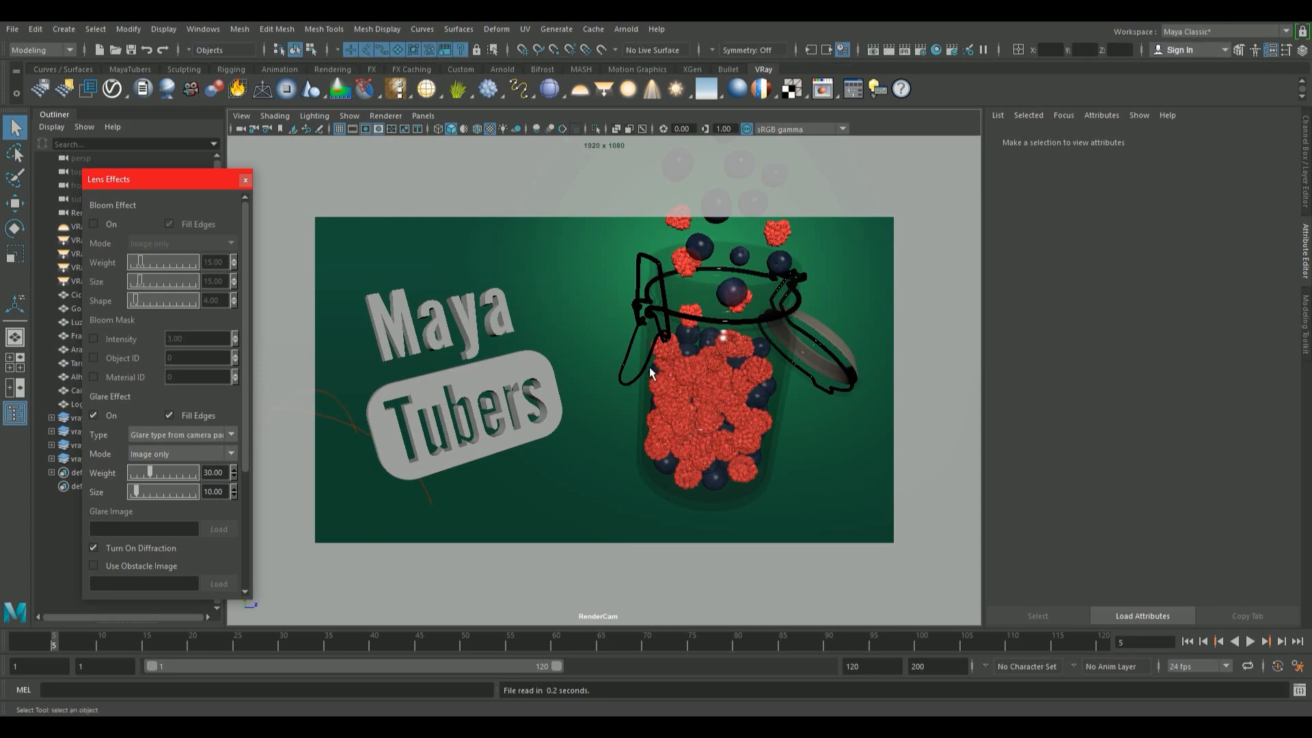
{"action": "left_click", "coordinate": [244, 181]}
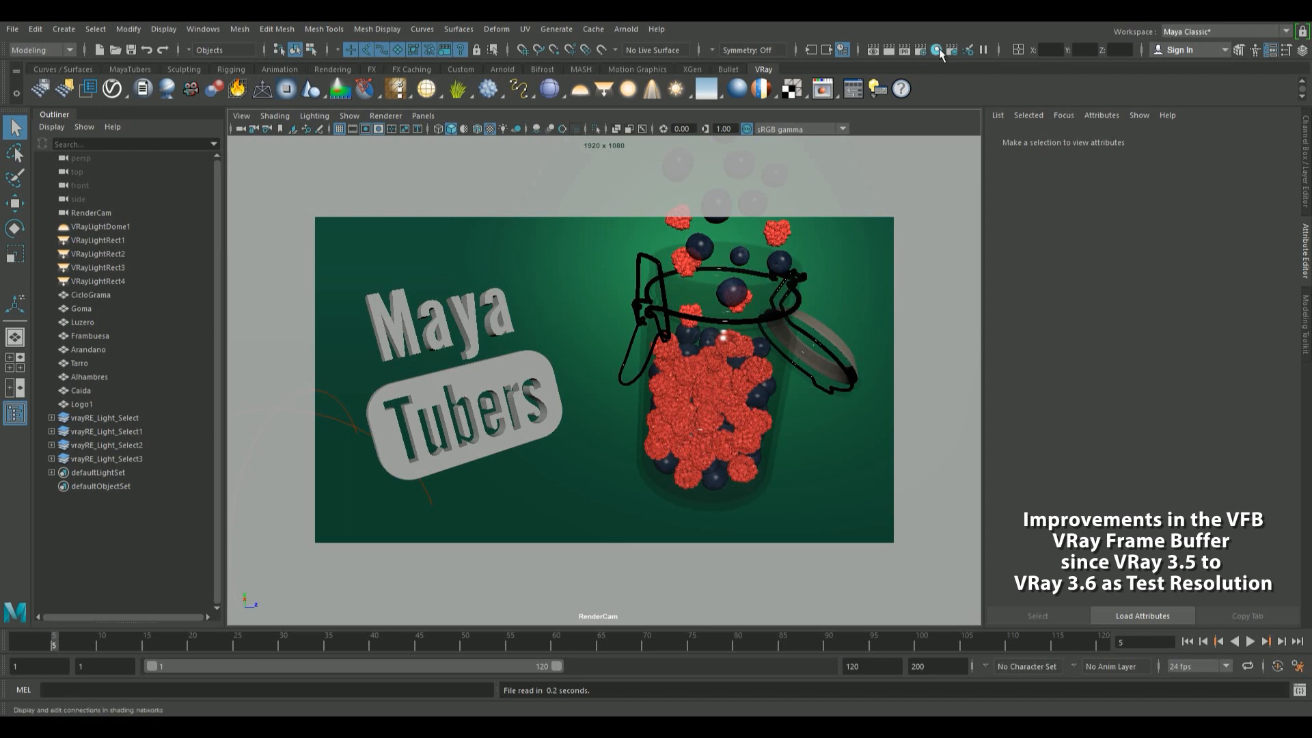
Open the V-Ray frame buffer, close its Lens Effects window, and shrink and reposition the buffer over the viewport.
{"action": "left_click", "coordinate": [821, 84]}
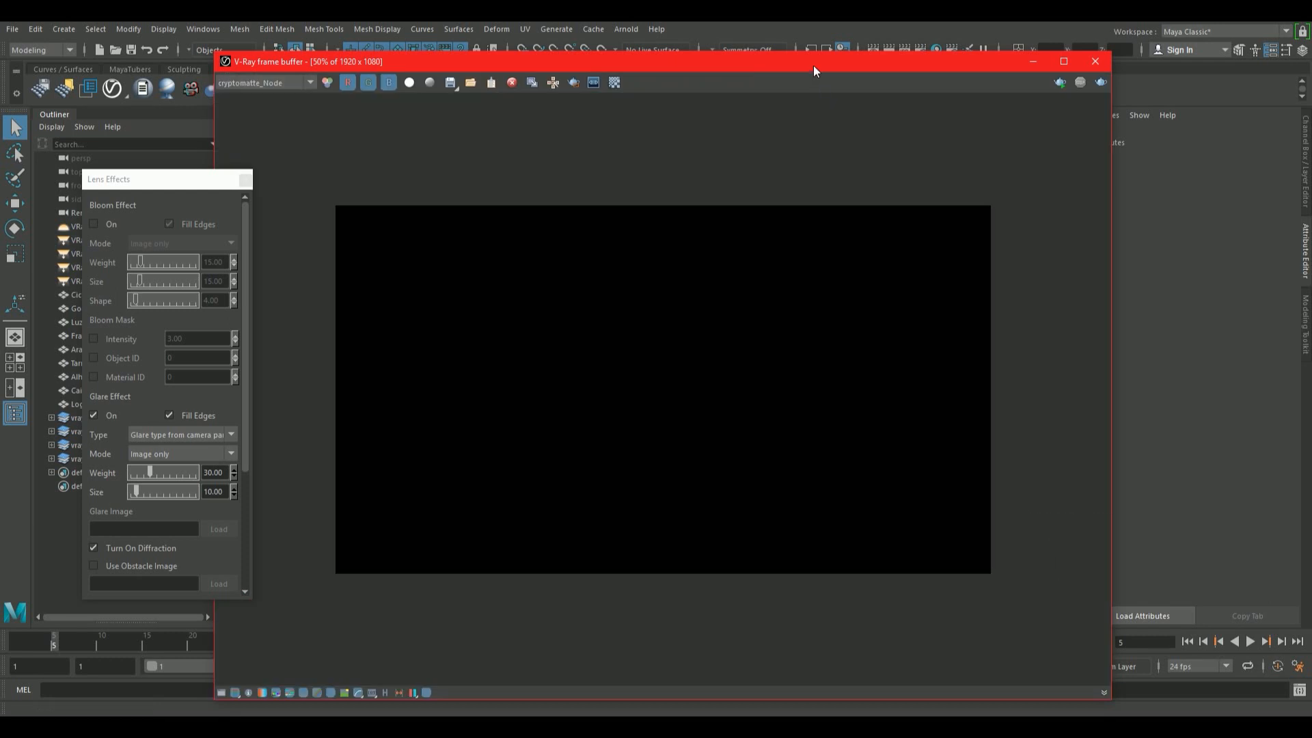
{"action": "left_click", "coordinate": [244, 181]}
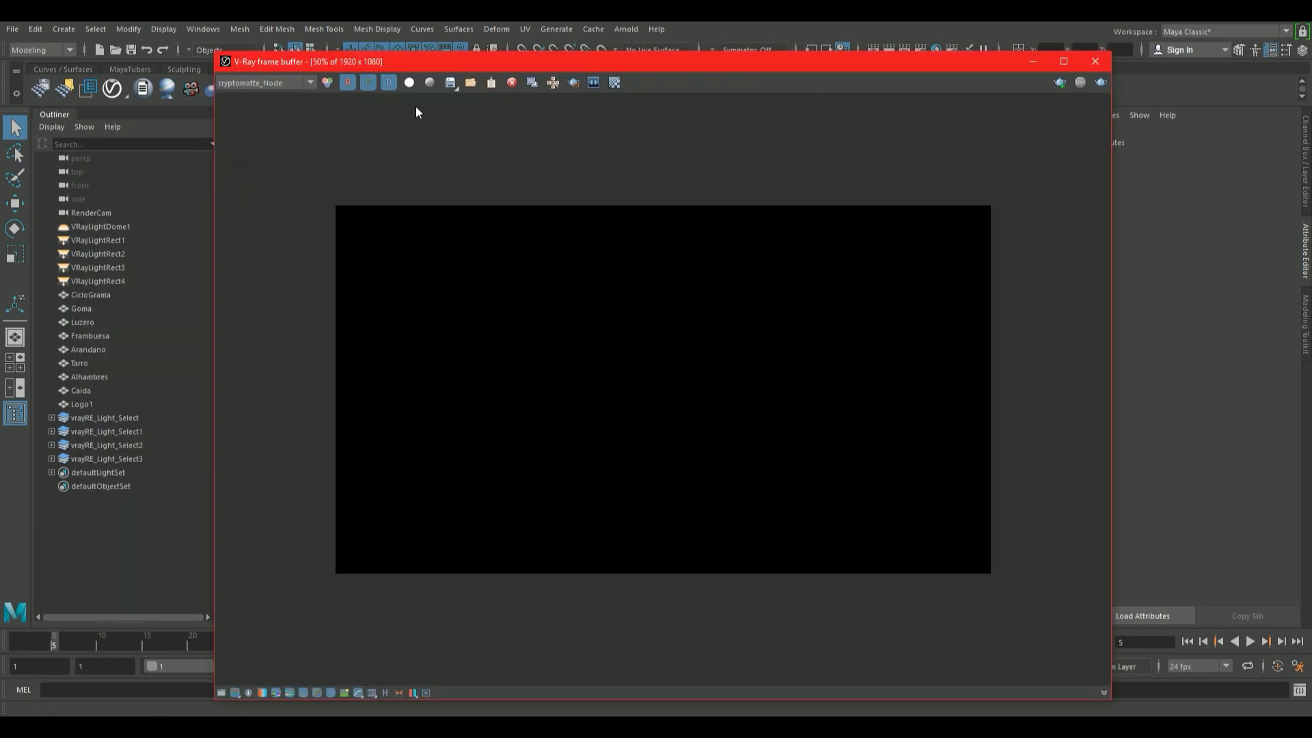
{"action": "left_click_drag", "start_coordinate": [501, 61], "coordinate": [457, 40]}
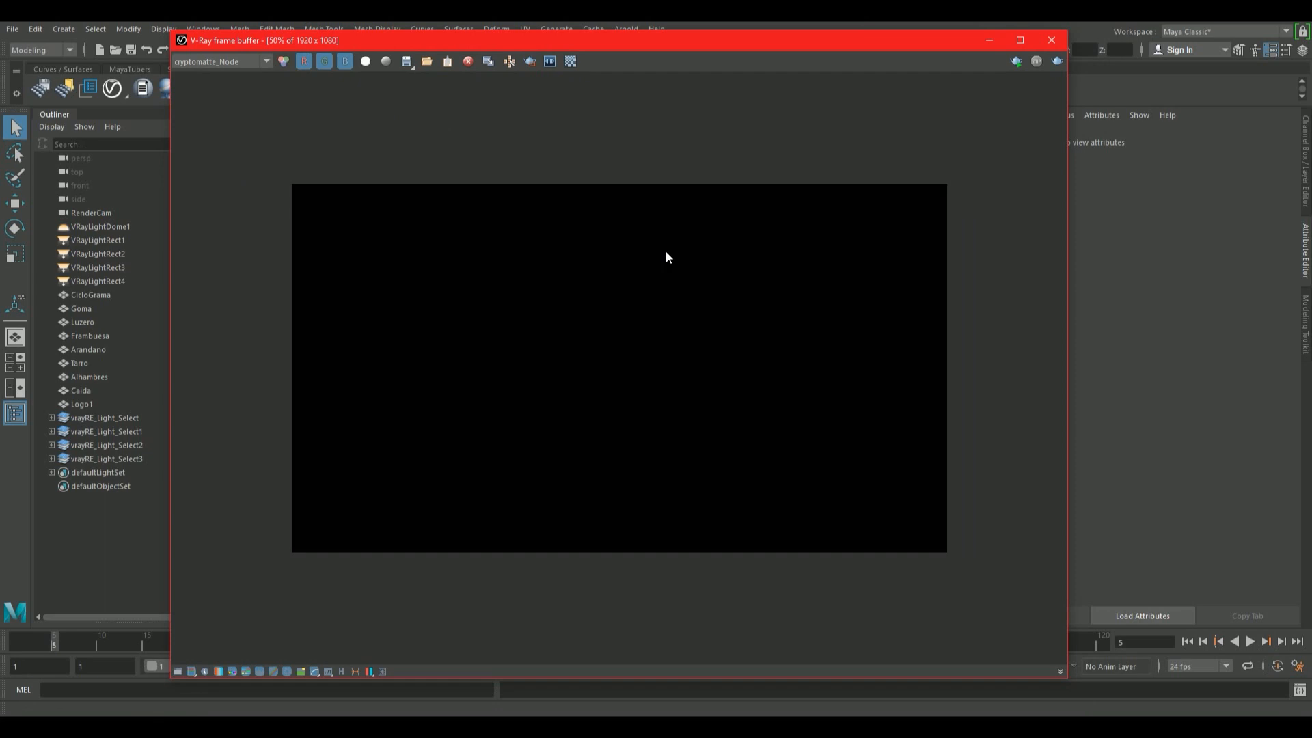
{"action": "left_click_drag", "start_coordinate": [953, 43], "coordinate": [912, 47]}
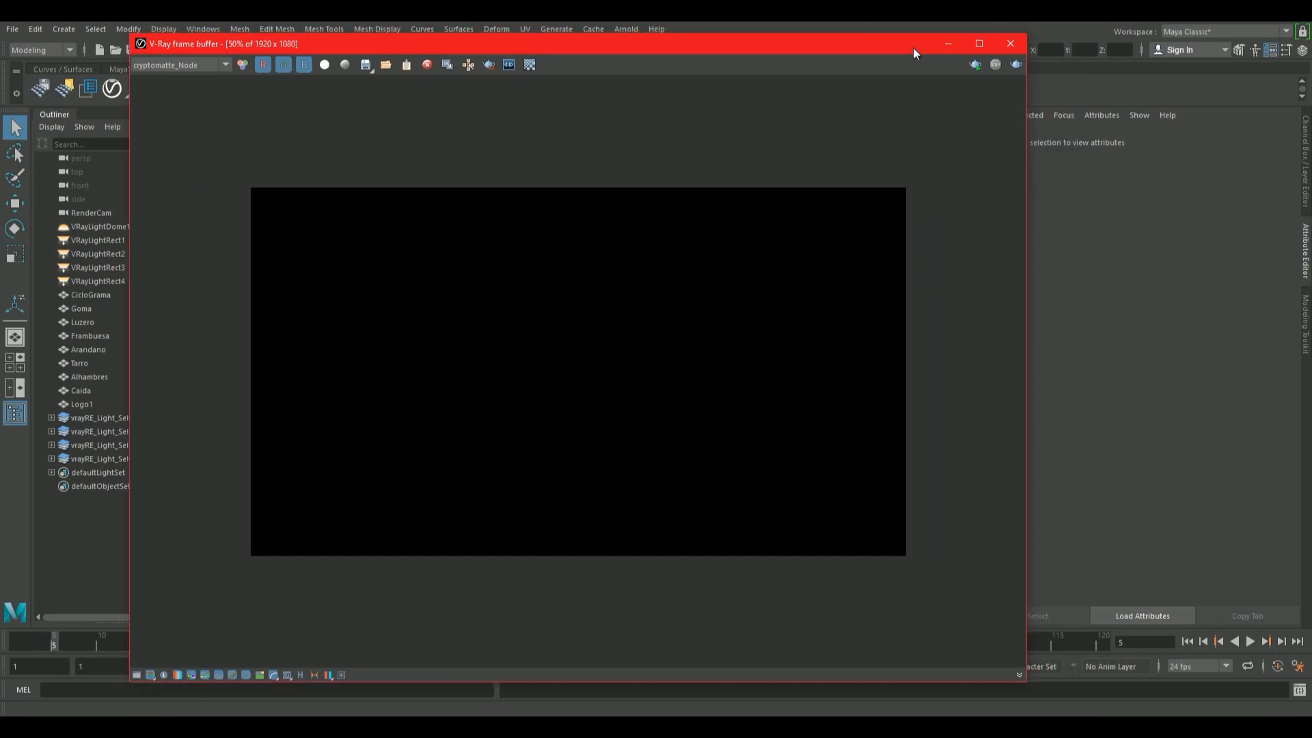
{"action": "left_click_drag", "start_coordinate": [1030, 34], "coordinate": [906, 252]}
{"action": "left_click_drag", "start_coordinate": [780, 260], "coordinate": [922, 164]}
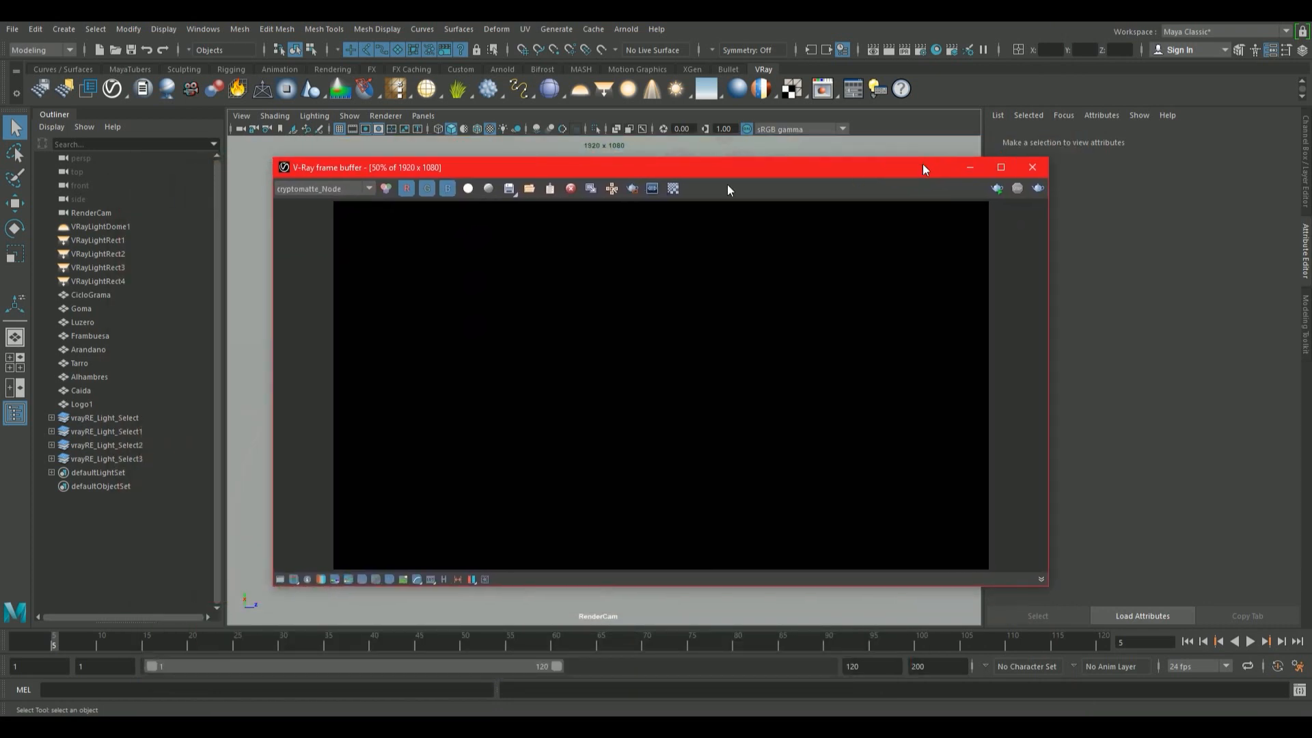
Check the test resolution percentages, render the scene, and display the RGB color channel in the frame buffer.
{"action": "left_click", "coordinate": [674, 188]}
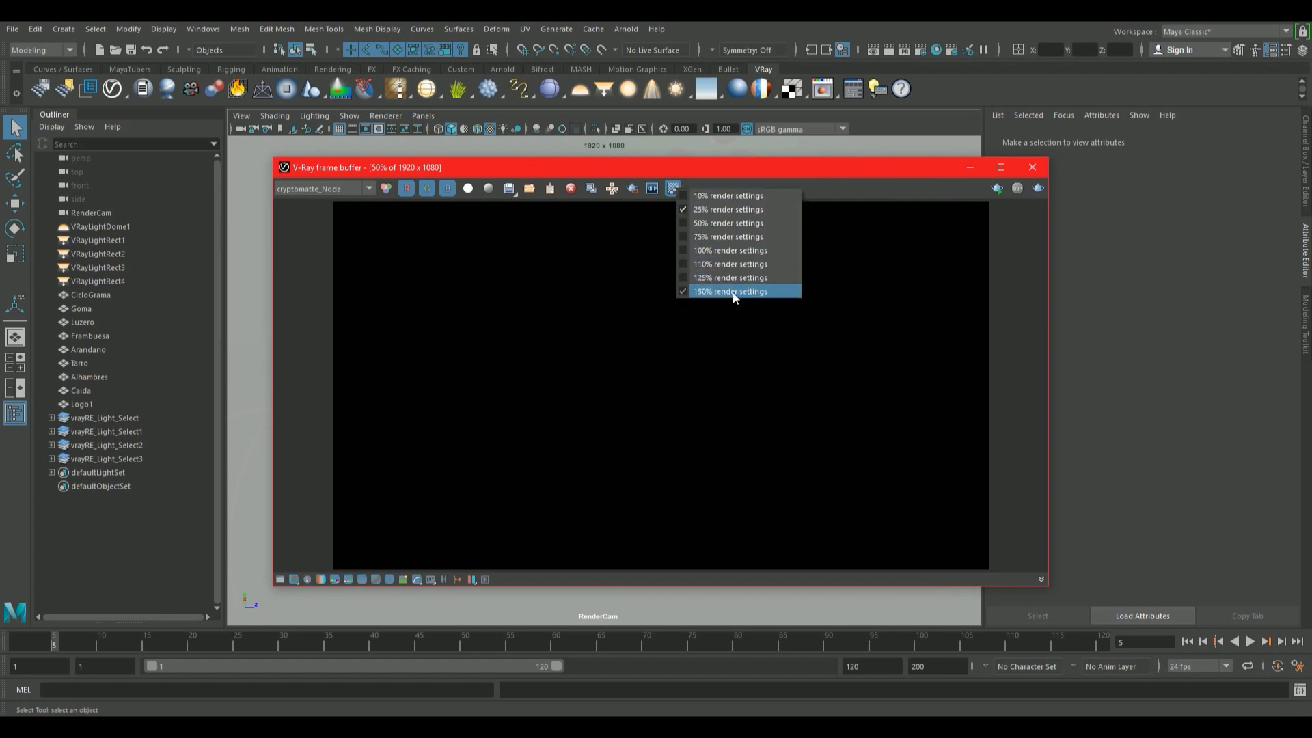
{"action": "left_click", "coordinate": [726, 186]}
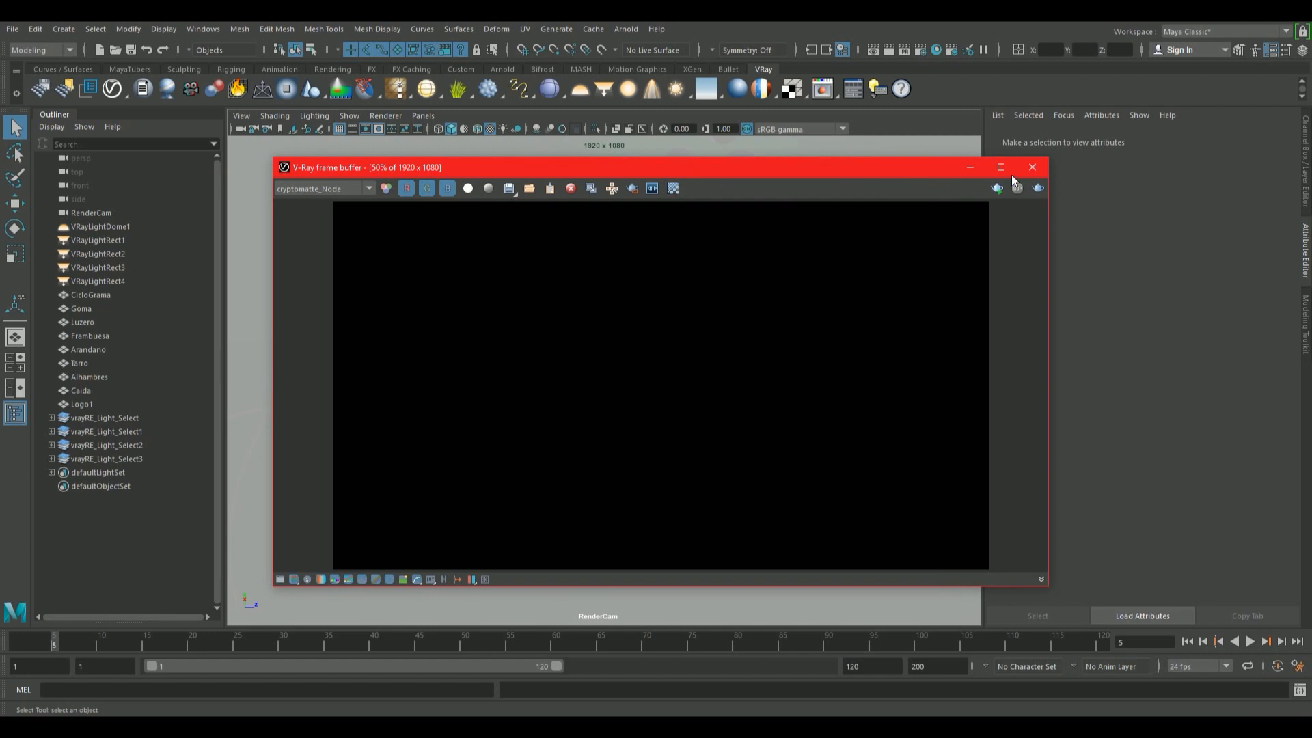
{"action": "left_click", "coordinate": [1037, 190]}
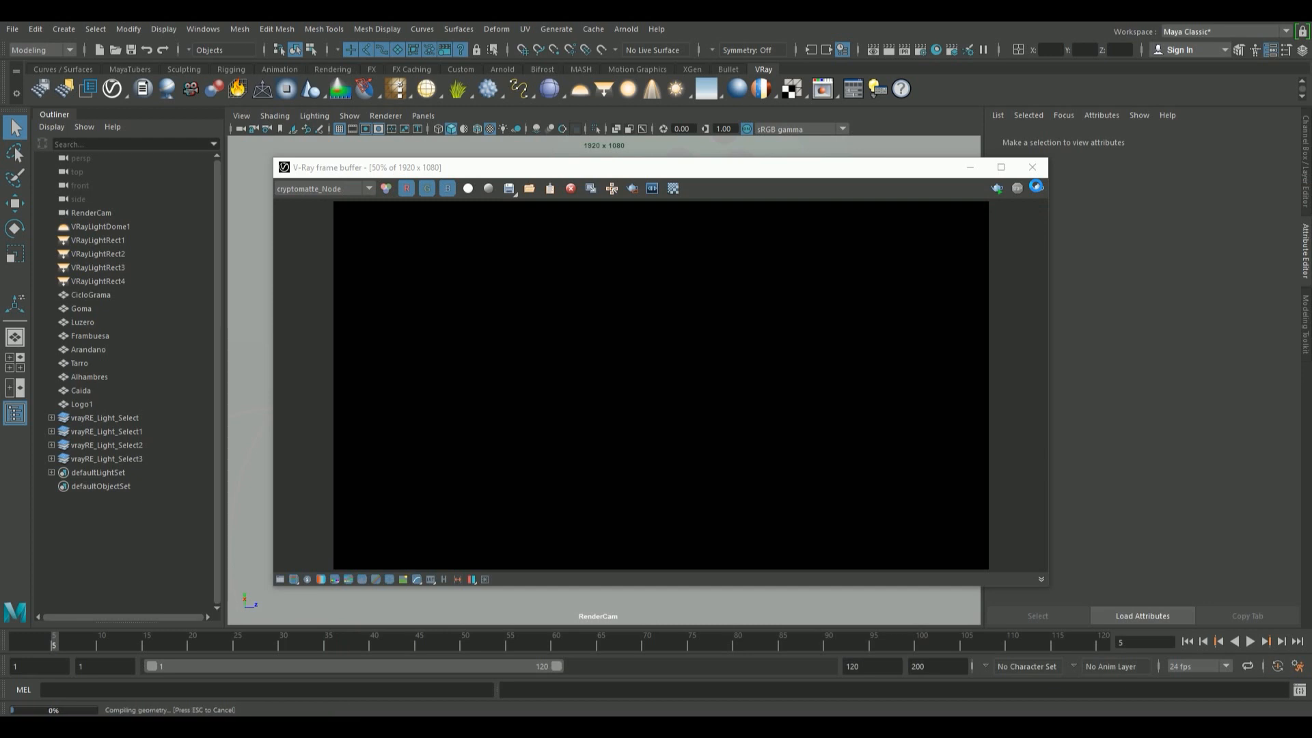
{"action": "left_click", "coordinate": [347, 189]}
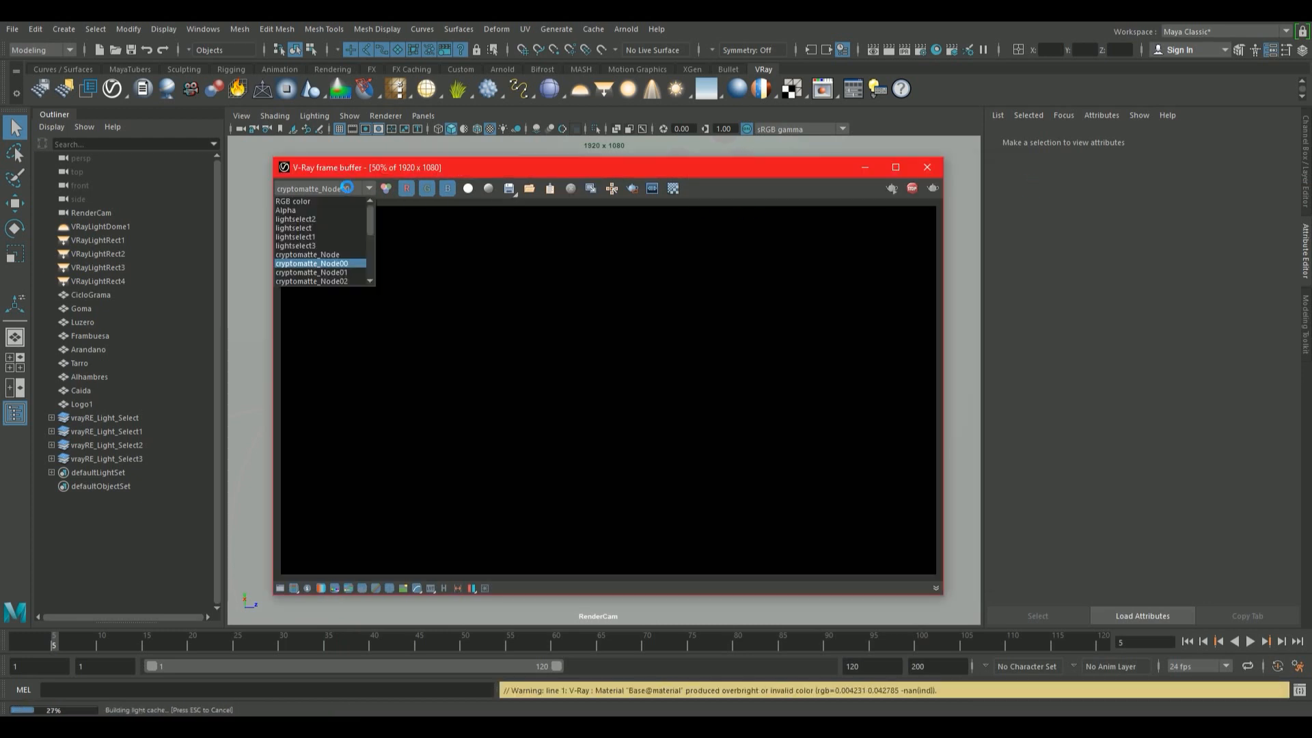
{"action": "left_click", "coordinate": [294, 200]}
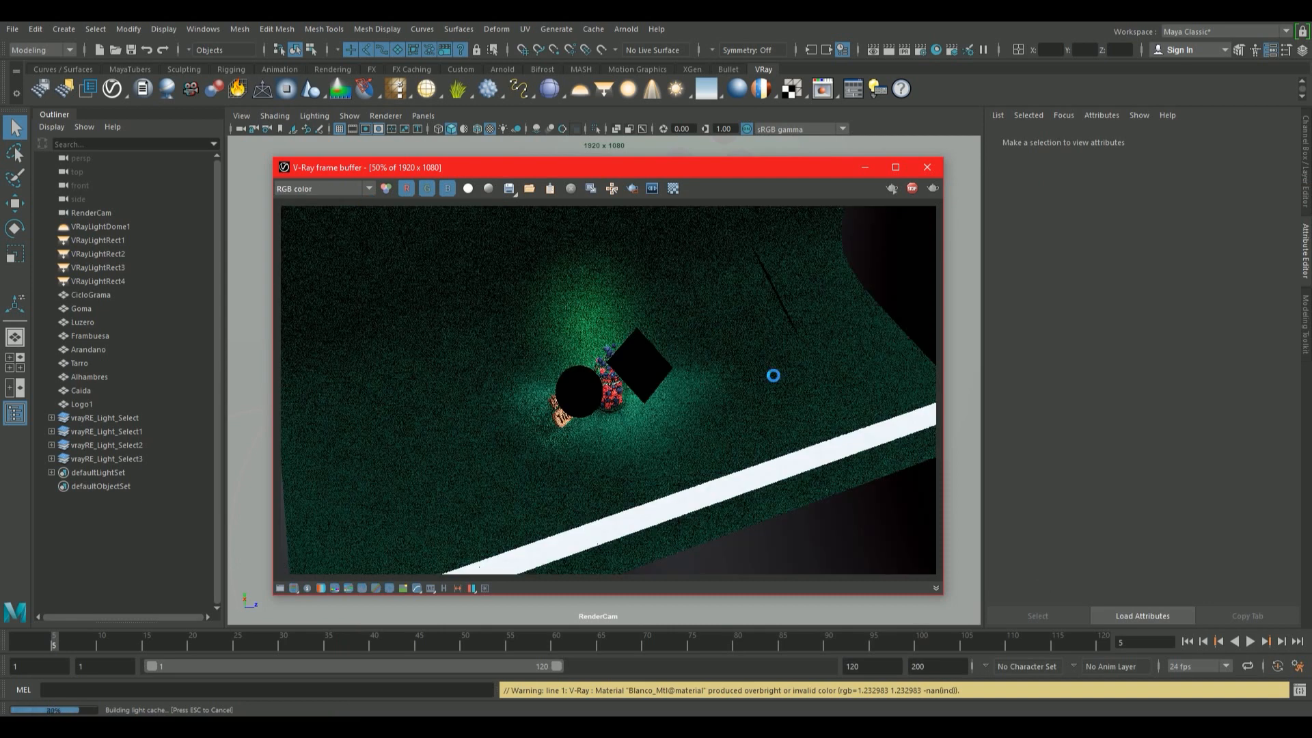
Move the frame buffer off the viewport, select the CicloGrama backdrop, and bring the buffer back over the viewport.
{"action": "left_click_drag", "start_coordinate": [677, 168], "coordinate": [1107, 160]}
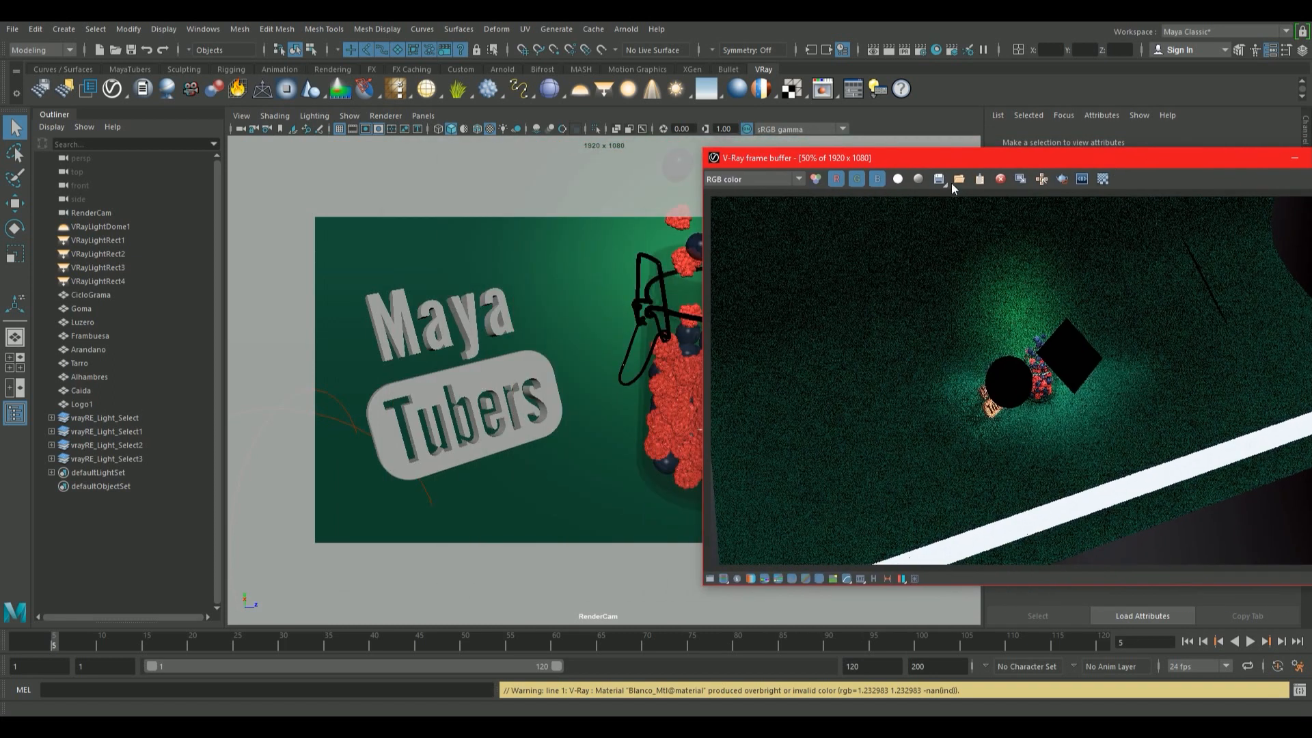
{"action": "left_click", "coordinate": [573, 243]}
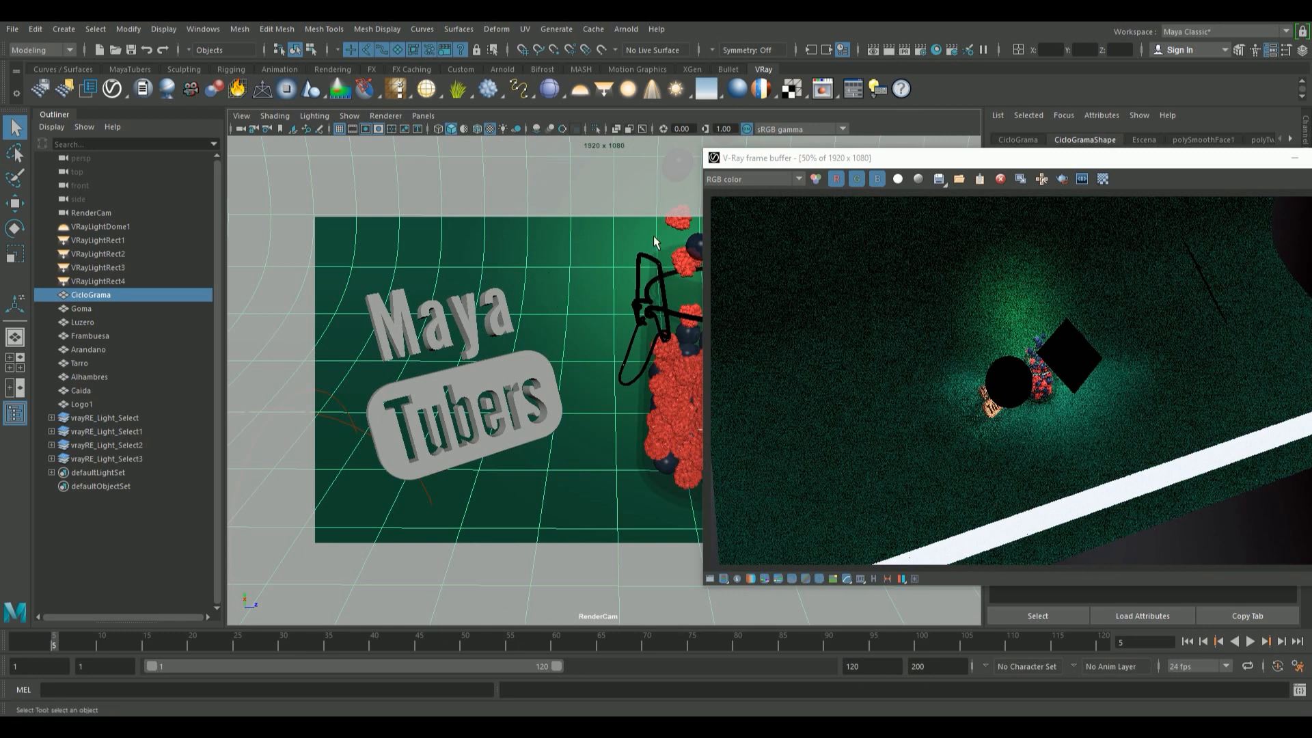
{"action": "left_click_drag", "start_coordinate": [873, 163], "coordinate": [561, 164]}
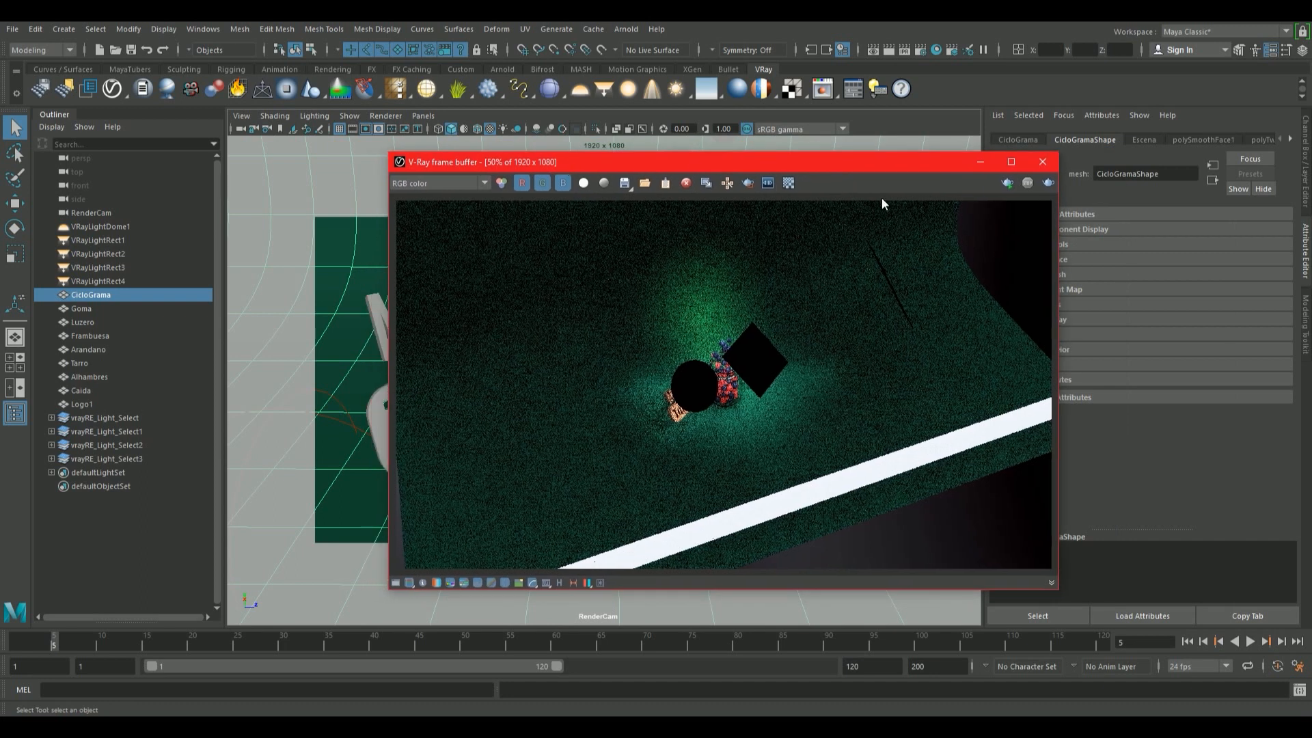
Render the scene from the RenderCam camera through the frame buffer's camera list, reposition the buffer, and stop the render.
{"action": "left_click", "coordinate": [1046, 184]}
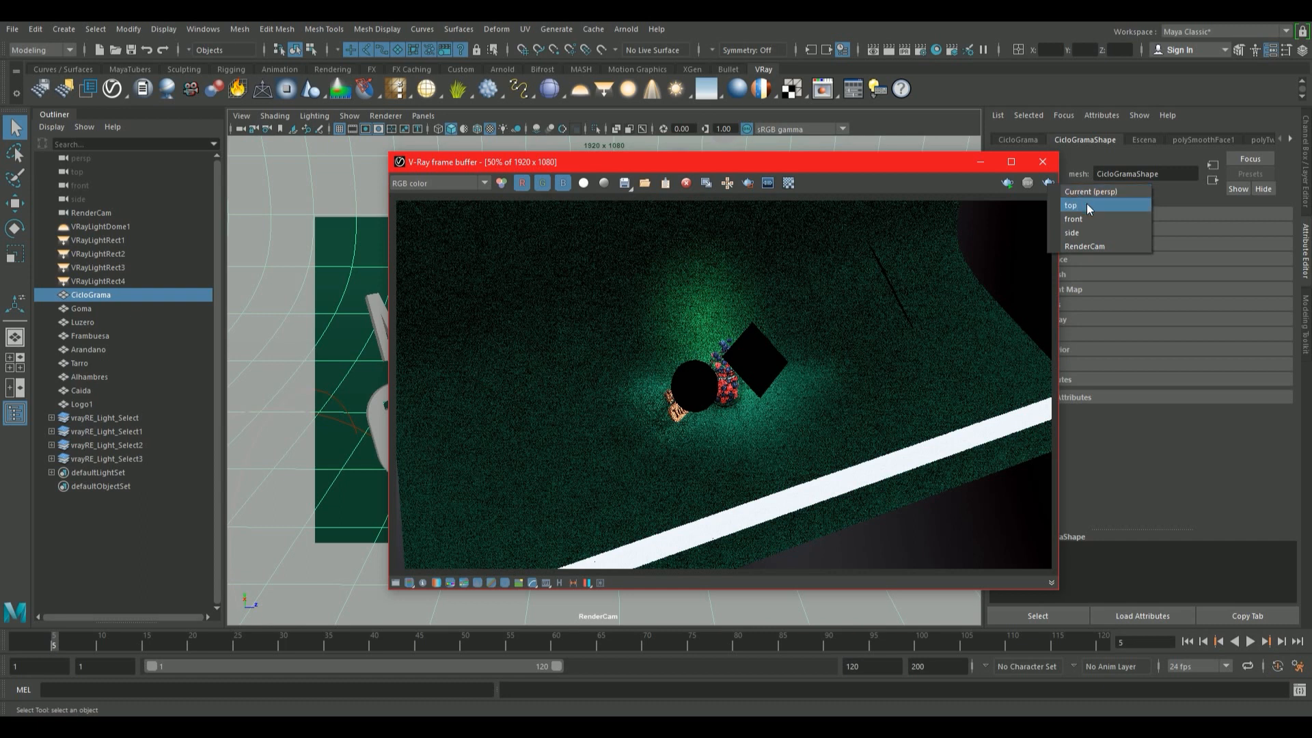
{"action": "left_click", "coordinate": [1113, 245]}
{"action": "left_click_drag", "start_coordinate": [754, 165], "coordinate": [635, 162]}
{"action": "key", "text": "Escape"}
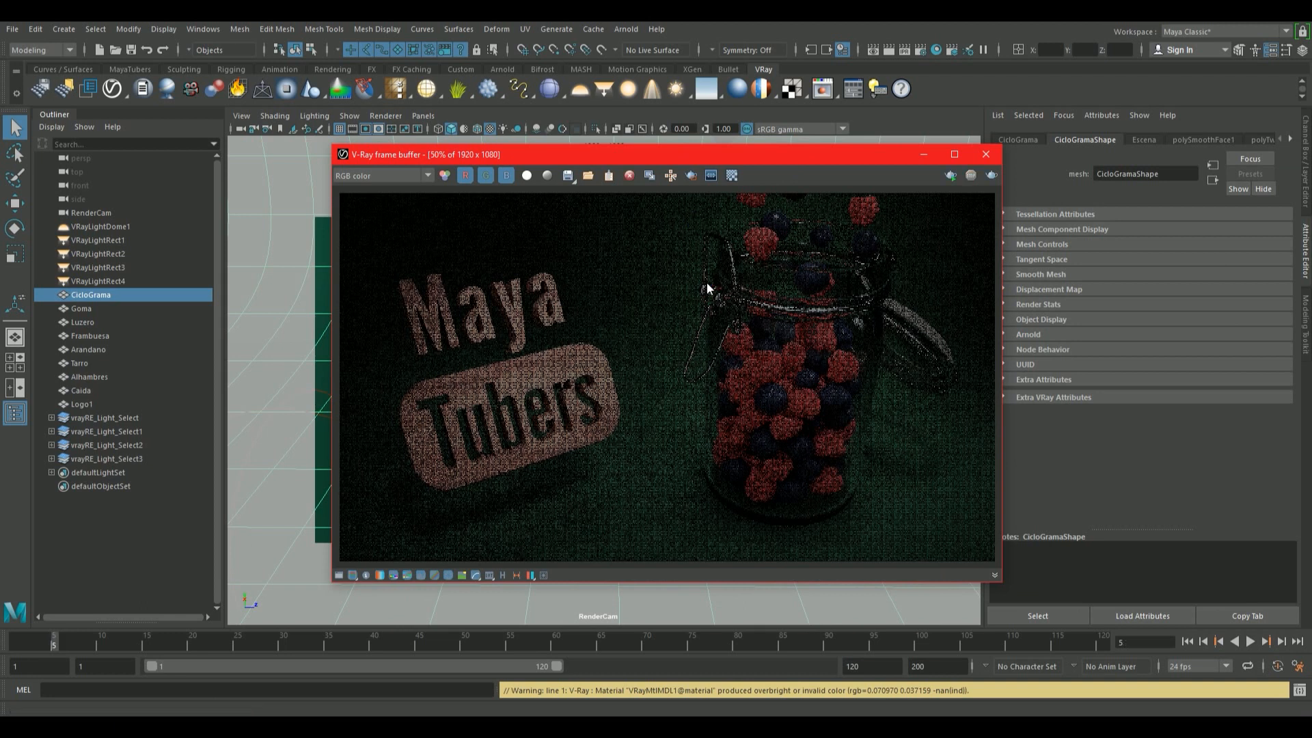
Render the scene from the front camera and enlarge the frame buffer window.
{"action": "left_click", "coordinate": [989, 177]}
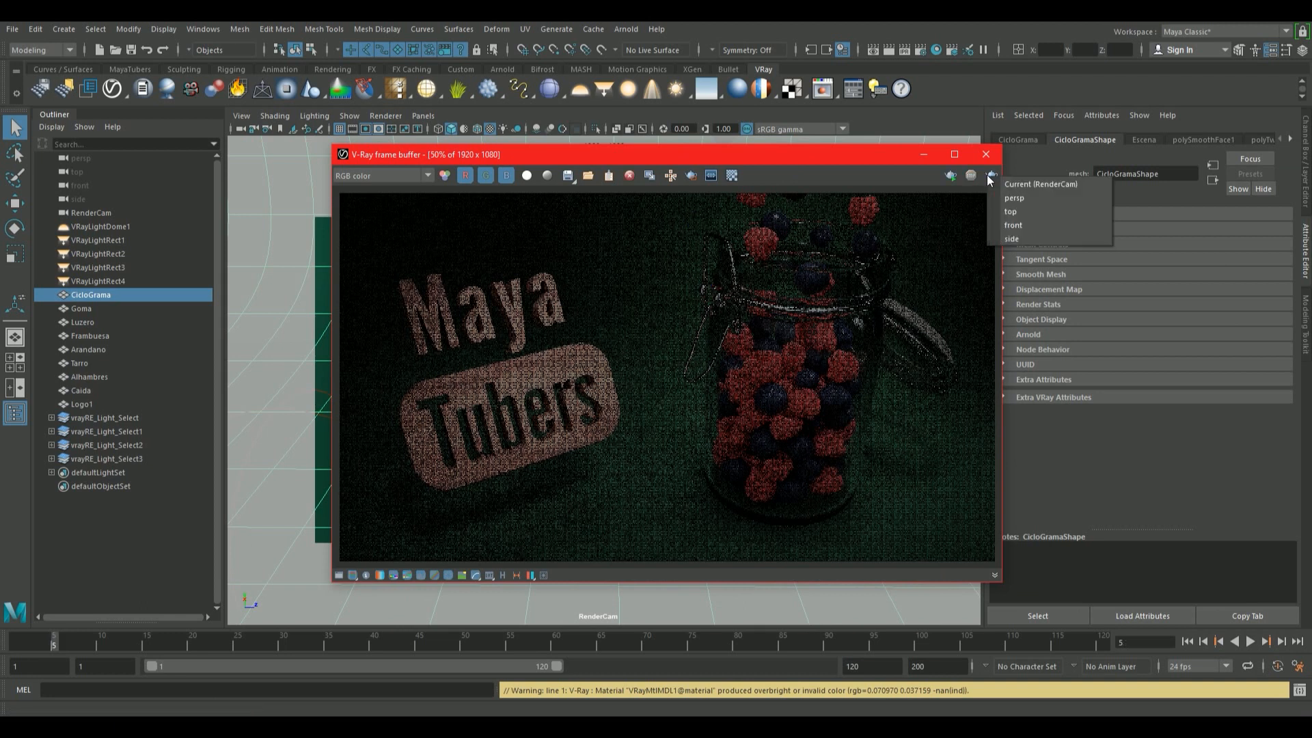
{"action": "left_click", "coordinate": [1015, 225]}
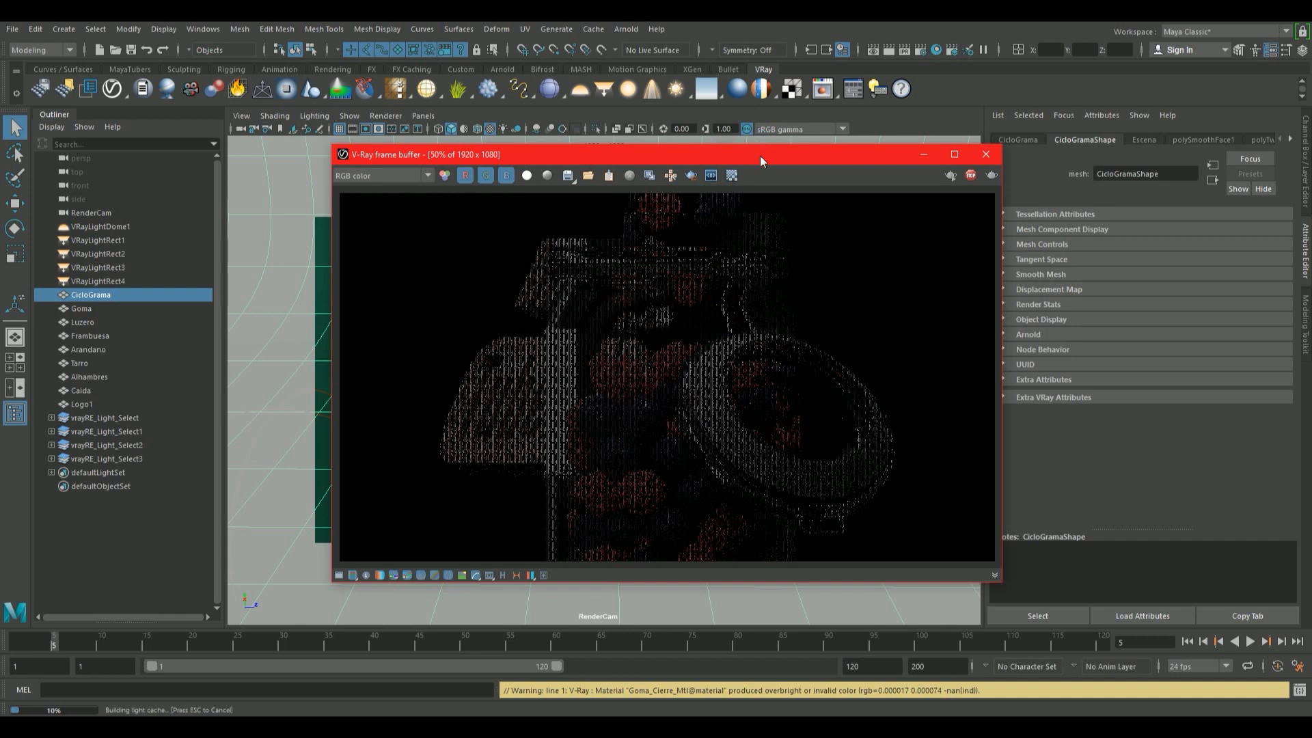
{"action": "left_click_drag", "start_coordinate": [760, 154], "coordinate": [758, 129]}
{"action": "left_click_drag", "start_coordinate": [996, 557], "coordinate": [1035, 675]}
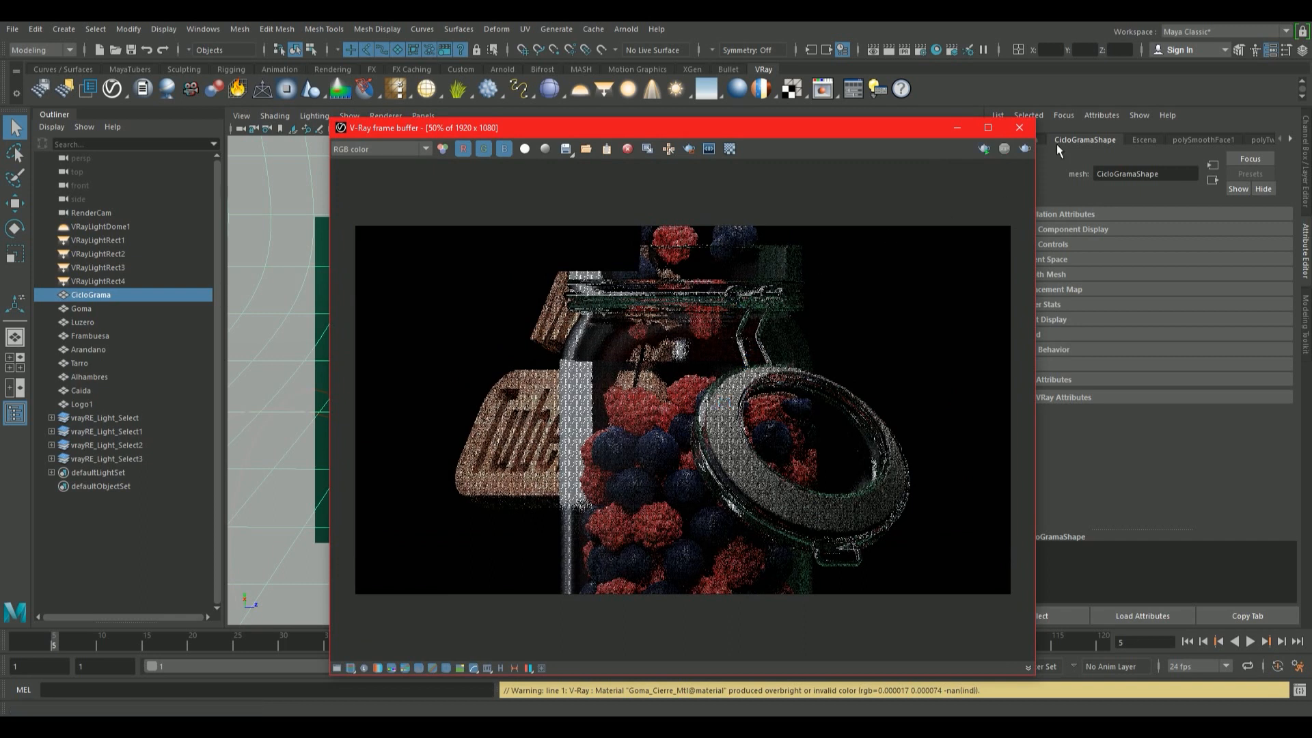
Close and reopen the V-Ray frame buffer, and push its window almost entirely off the screen.
{"action": "left_click", "coordinate": [1020, 129]}
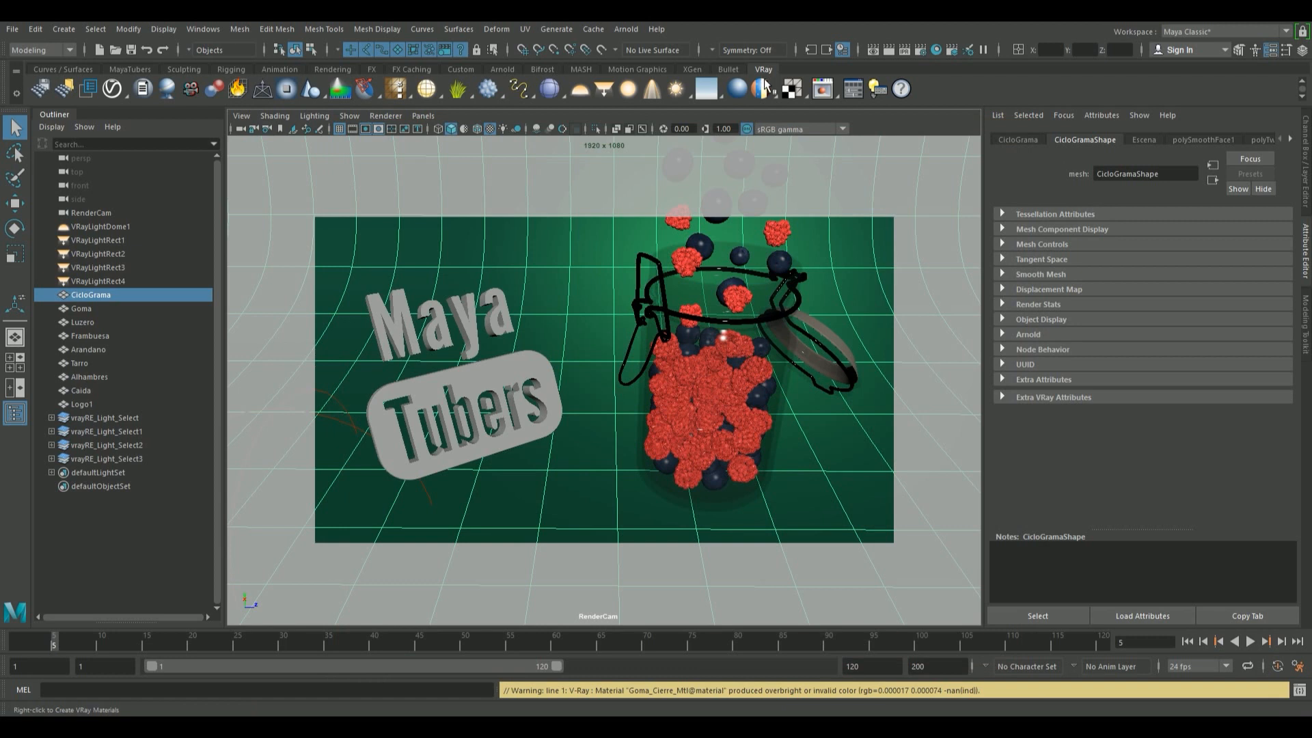
{"action": "left_click", "coordinate": [822, 89]}
{"action": "left_click_drag", "start_coordinate": [826, 128], "coordinate": [2, 683]}
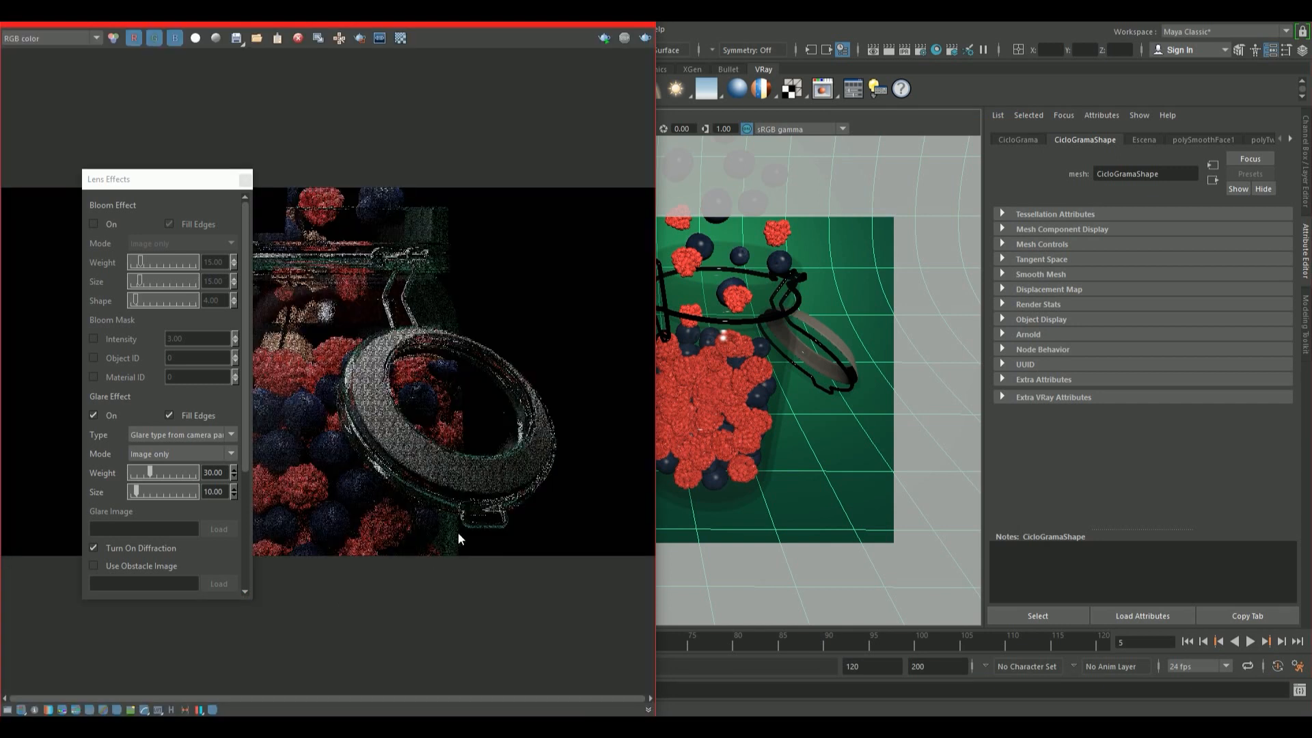
{"action": "left_click_drag", "start_coordinate": [514, 22], "coordinate": [295, 708]}
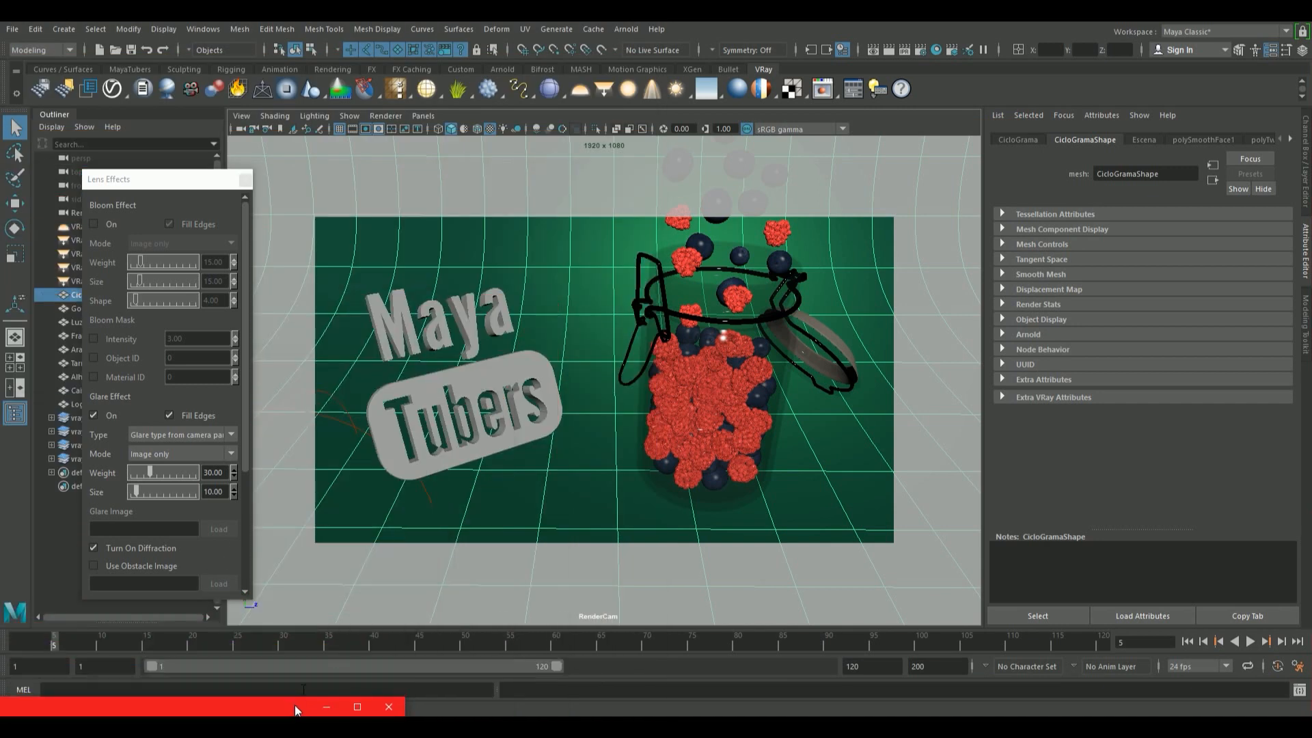
Reset the V-Ray VFB position, close the Lens Effects window, and place the frame buffer over the viewport.
{"action": "right_click", "coordinate": [827, 88]}
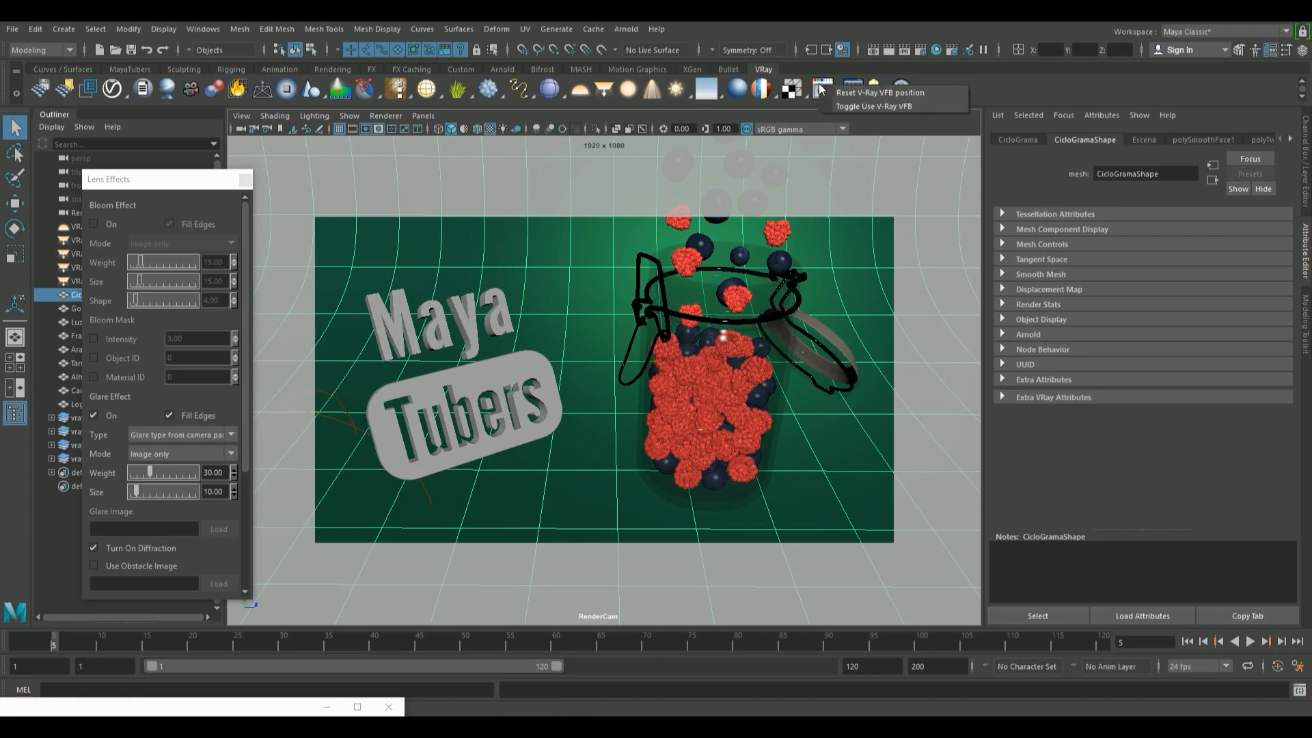
{"action": "left_click", "coordinate": [872, 94]}
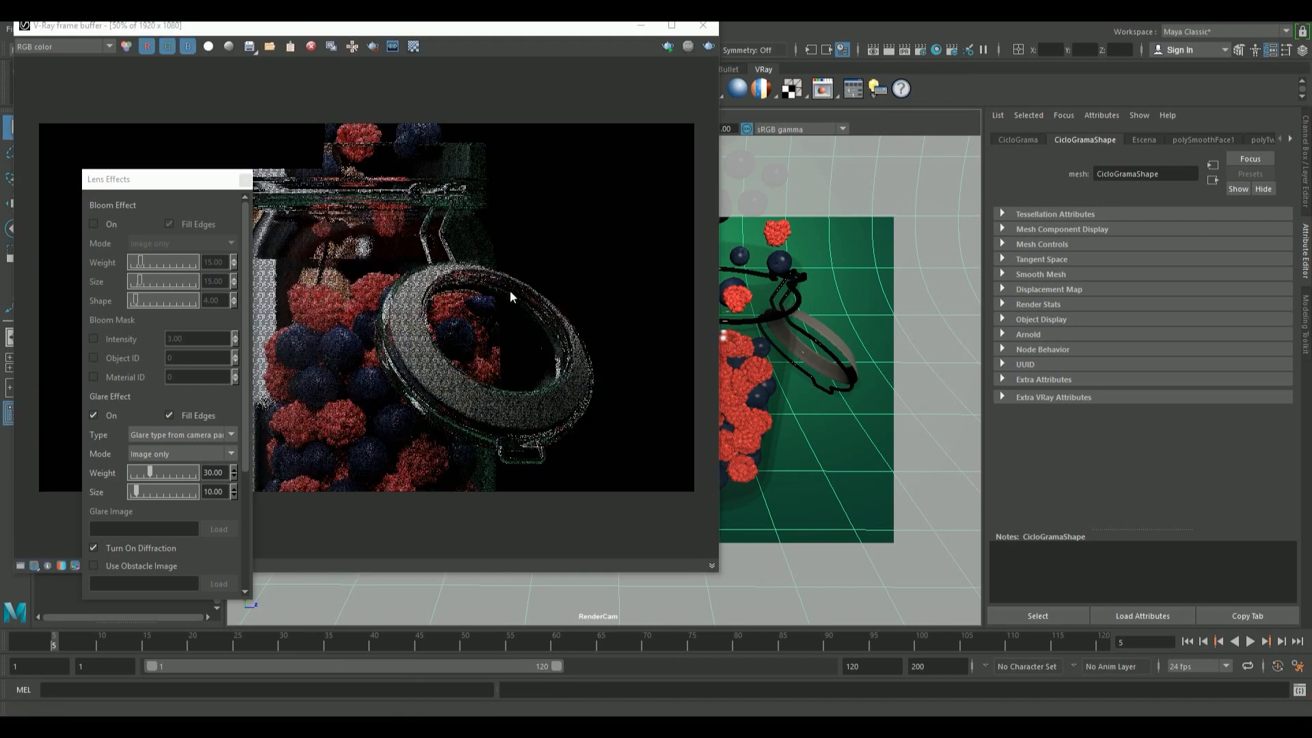
{"action": "left_click", "coordinate": [245, 179]}
{"action": "left_click_drag", "start_coordinate": [393, 33], "coordinate": [763, 45]}
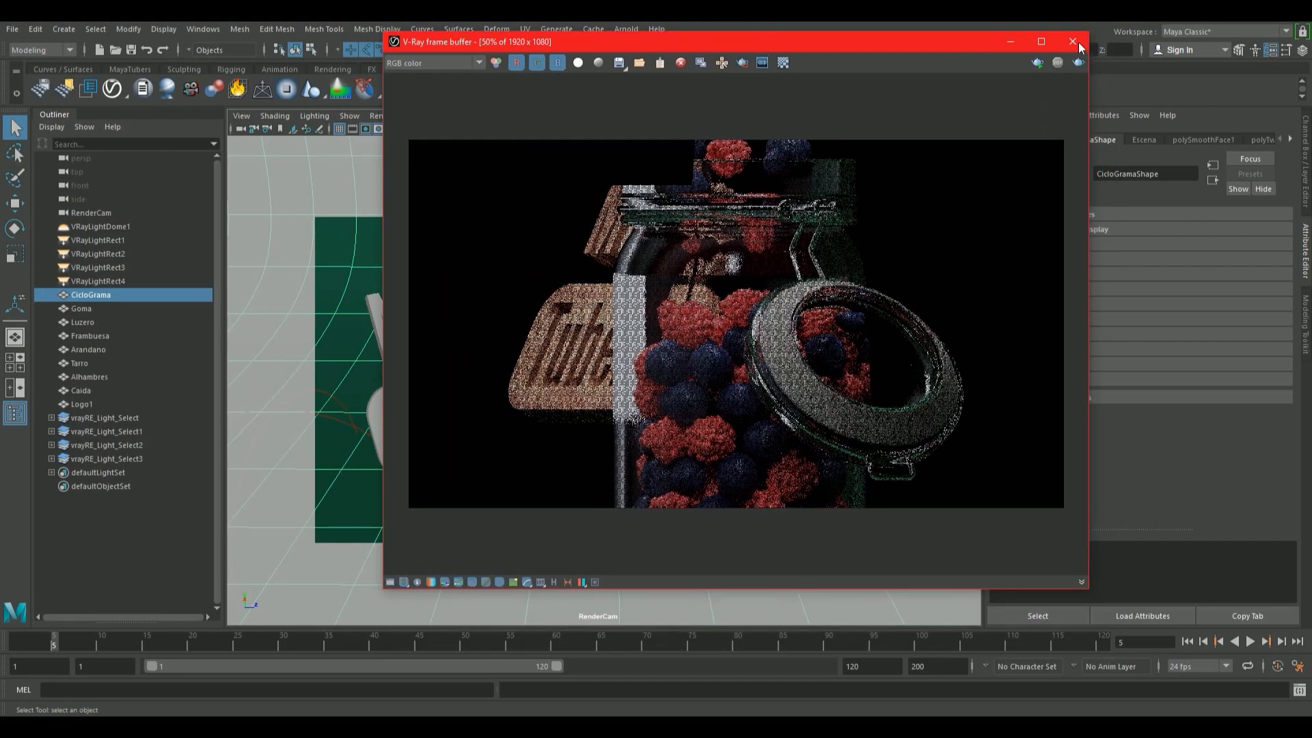
Set the frame buffer's test resolution to 10% of the render settings and render again.
{"action": "left_click", "coordinate": [783, 63]}
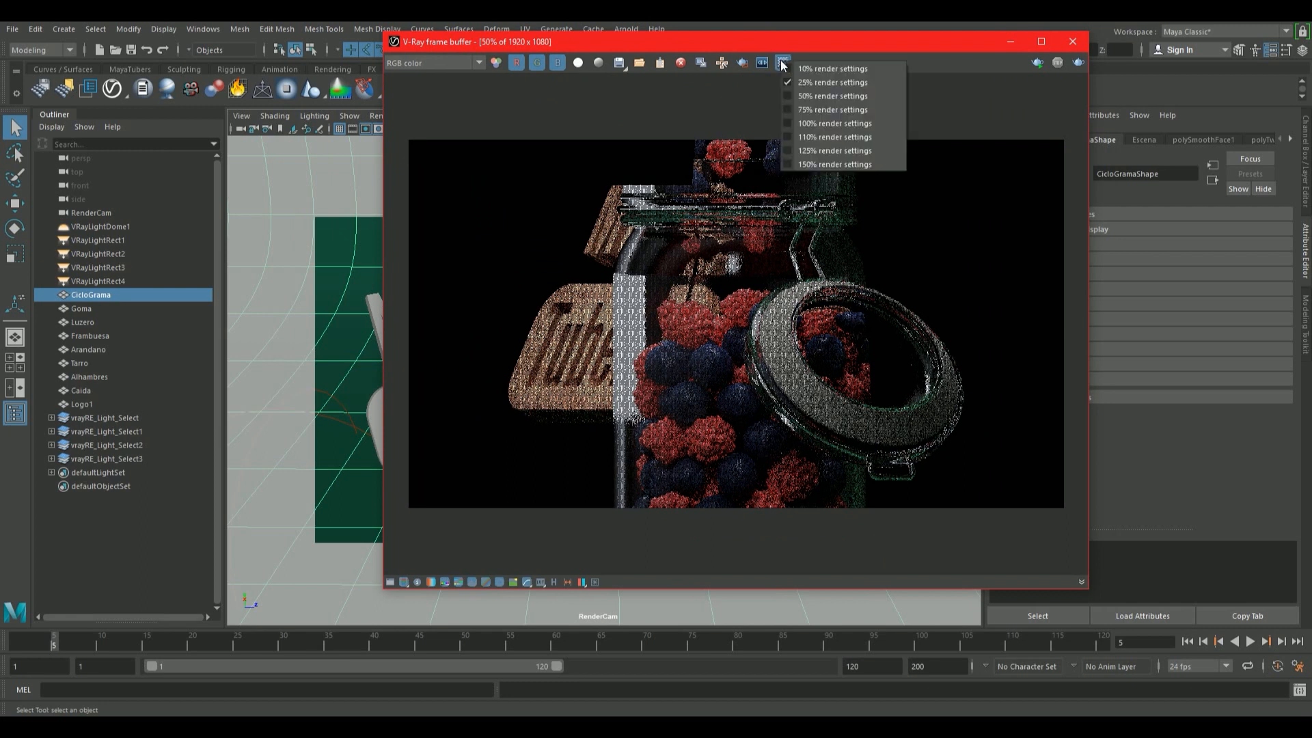
{"action": "left_click", "coordinate": [808, 75]}
{"action": "left_click", "coordinate": [1076, 63]}
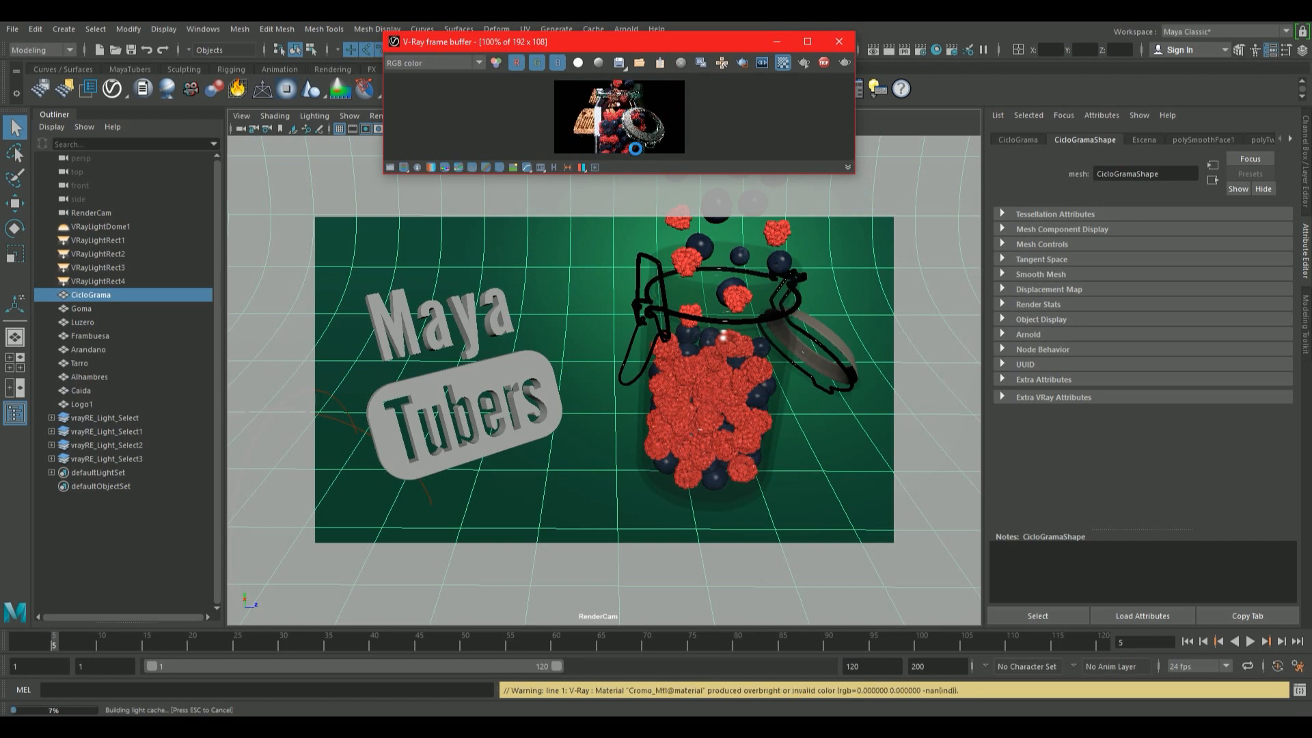
Render at 150% of the render settings, and shrink and reposition the frame buffer over the viewport.
{"action": "left_click", "coordinate": [783, 63]}
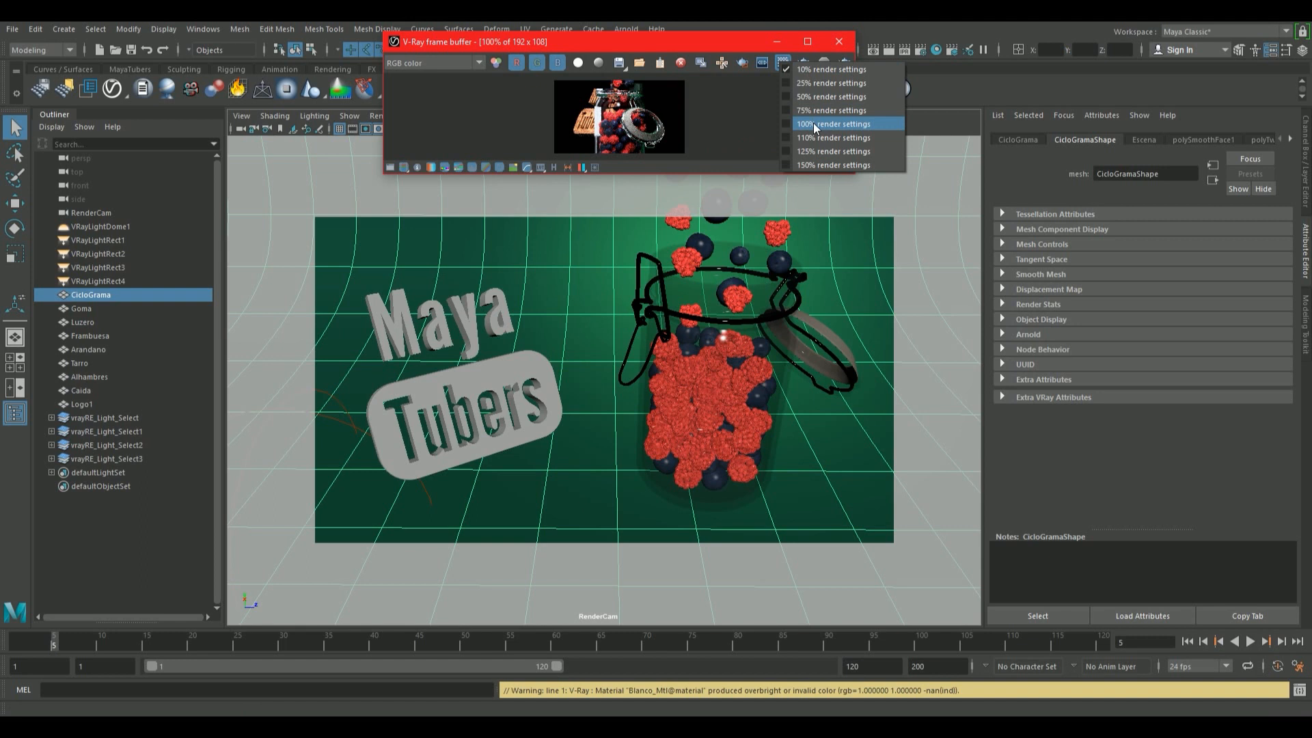
{"action": "left_click", "coordinate": [813, 164]}
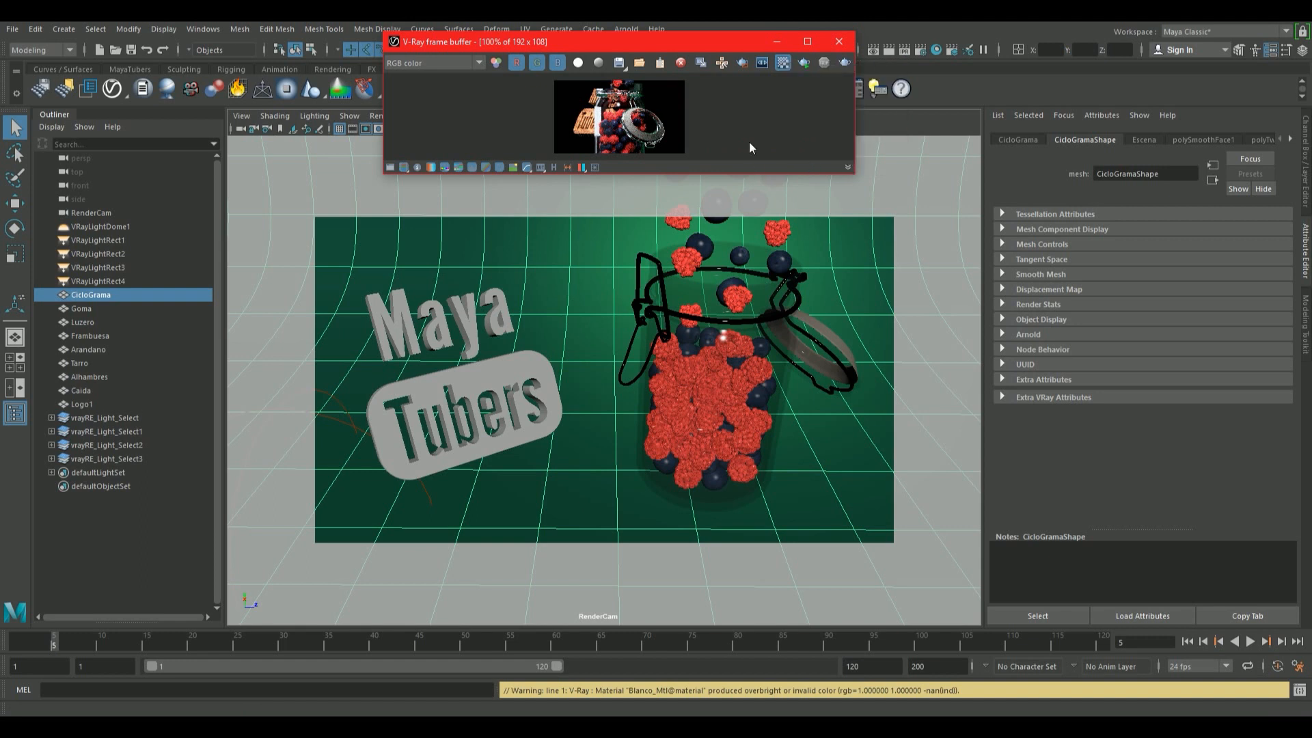
{"action": "left_click", "coordinate": [842, 61]}
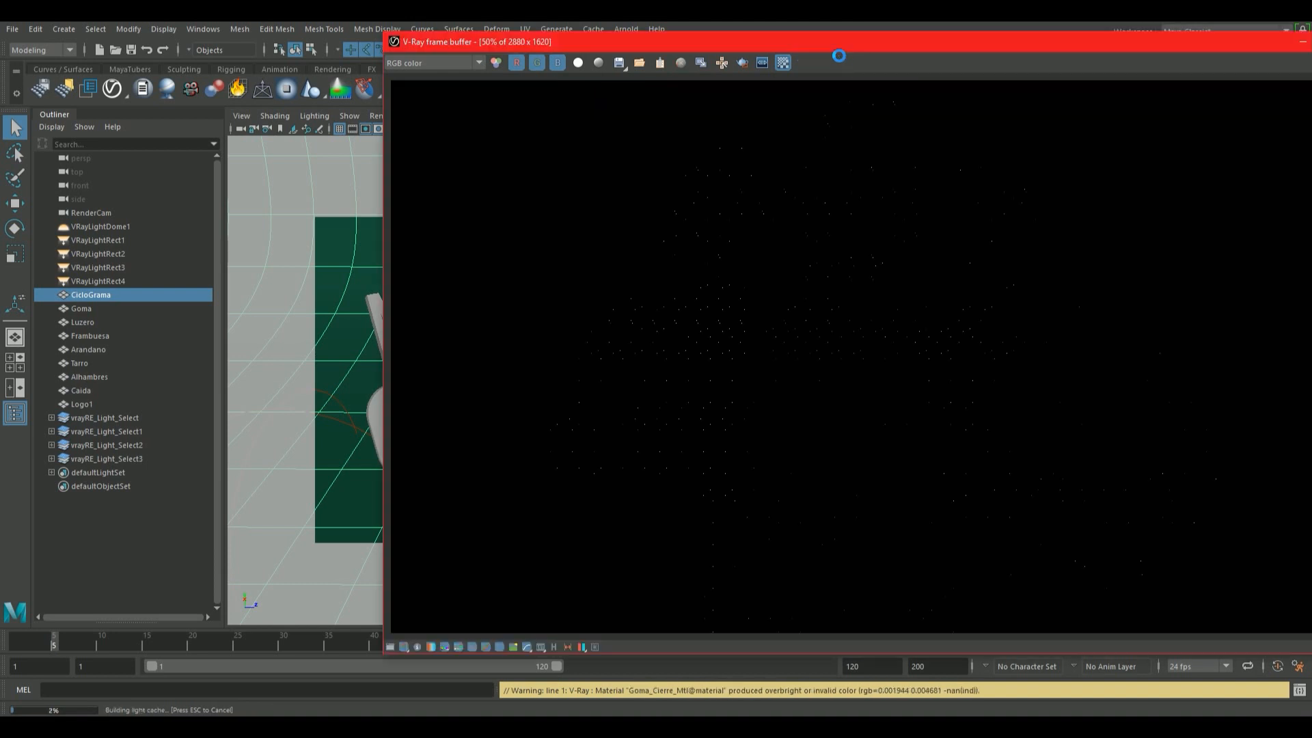
{"action": "left_click_drag", "start_coordinate": [836, 45], "coordinate": [622, 51]}
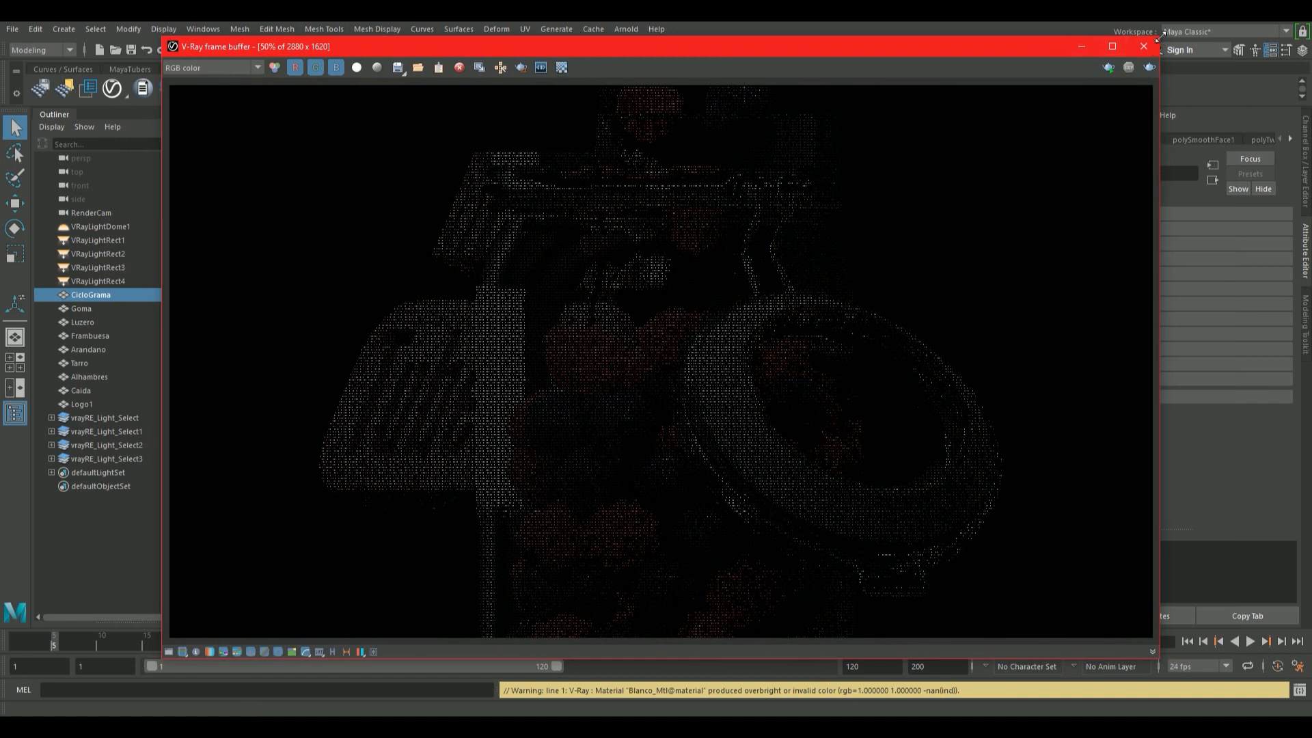
{"action": "left_click_drag", "start_coordinate": [1156, 39], "coordinate": [1037, 179]}
{"action": "left_click_drag", "start_coordinate": [919, 184], "coordinate": [957, 119]}
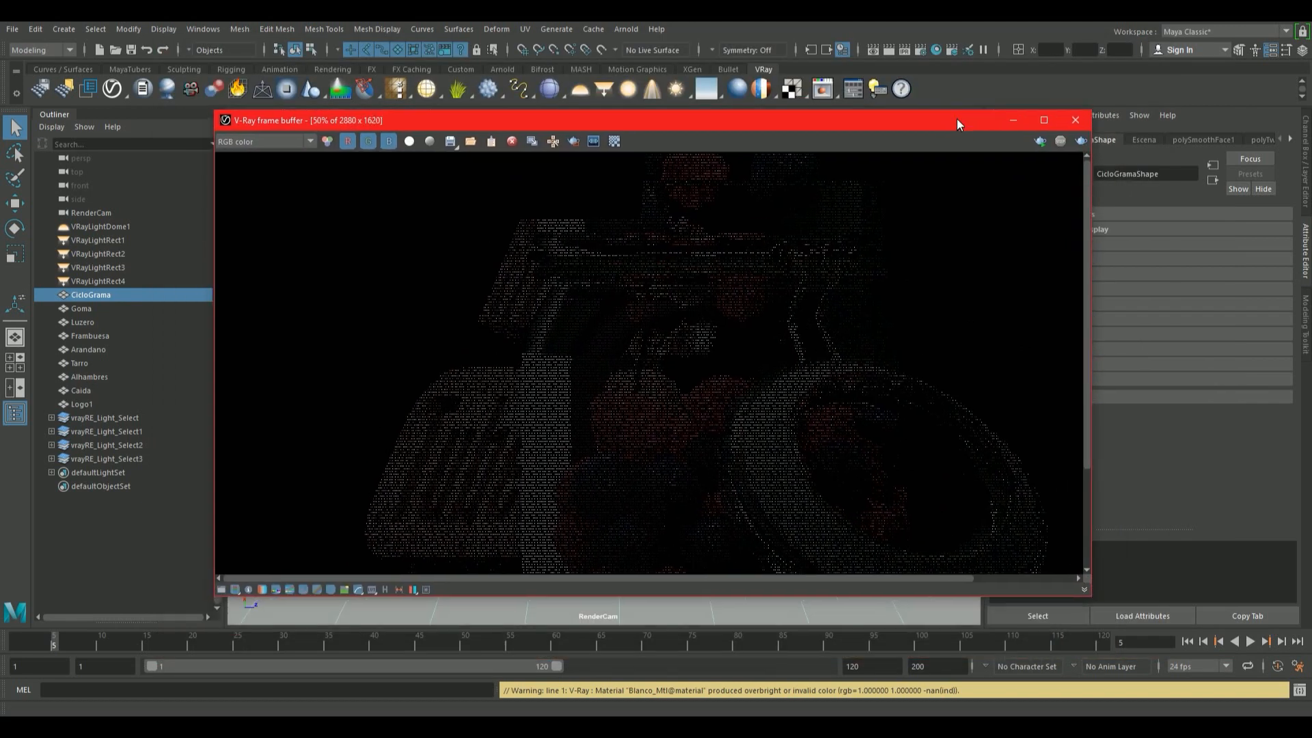
Set the test resolution to 50% of the render settings and switch the viewport to the persp camera.
{"action": "left_click", "coordinate": [615, 142]}
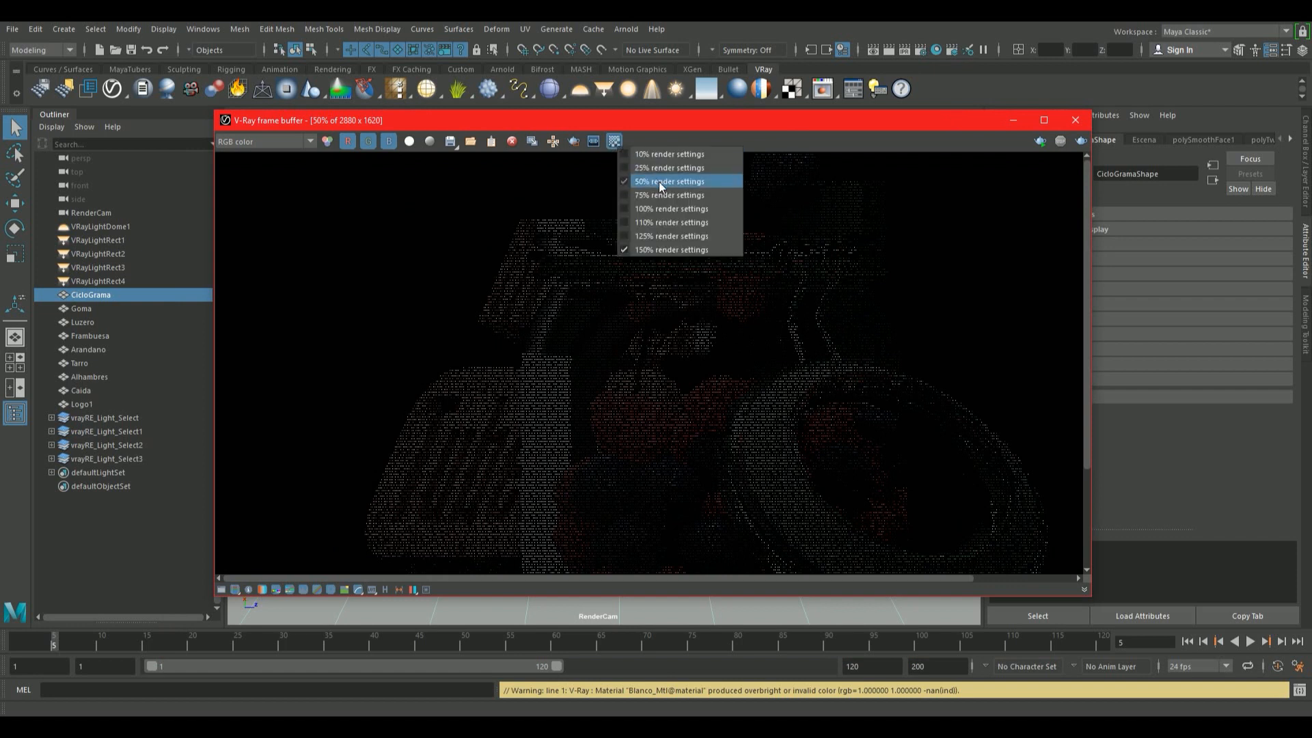
{"action": "left_click", "coordinate": [659, 182]}
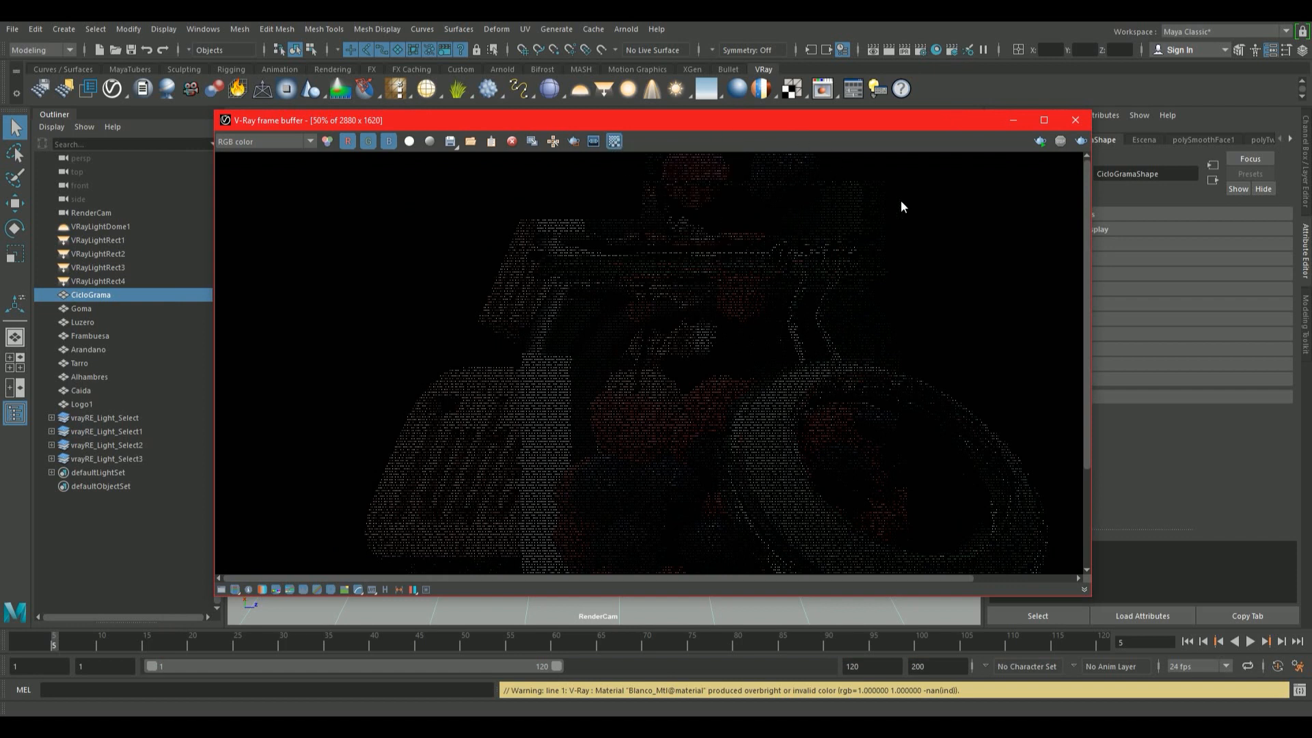
{"action": "left_click_drag", "start_coordinate": [854, 121], "coordinate": [1048, 342]}
{"action": "left_click", "coordinate": [423, 116]}
{"action": "mouse_move", "coordinate": [461, 129]}
{"action": "left_click", "coordinate": [616, 142]}
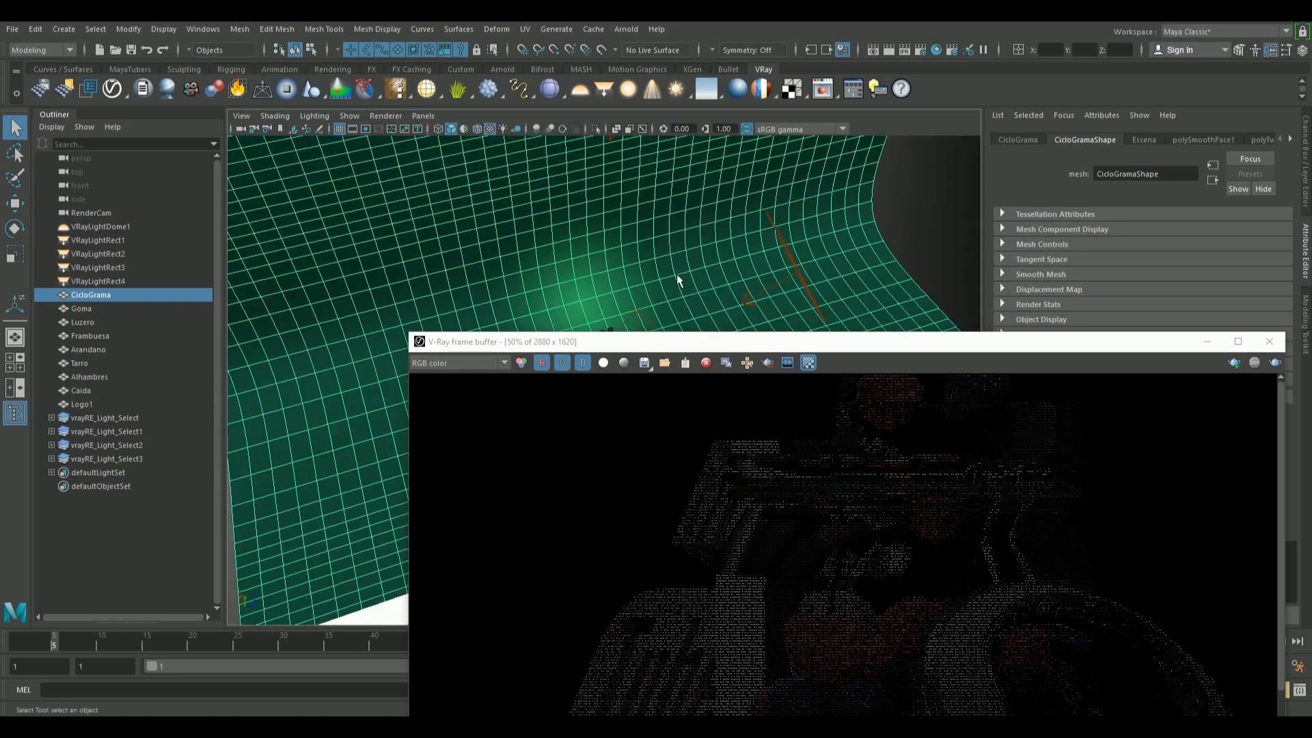
Close the frame buffer and frame the berries falling into the jar in the persp view.
{"action": "left_click_drag", "start_coordinate": [691, 337], "coordinate": [687, 218]}
{"action": "left_click", "coordinate": [1268, 223]}
{"action": "left_click_drag", "start_coordinate": [913, 315], "coordinate": [582, 392], "text": "alt"}
{"action": "right_click_drag", "start_coordinate": [581, 393], "coordinate": [777, 390], "text": "alt"}
{"action": "right_click_drag", "start_coordinate": [544, 401], "coordinate": [780, 399], "text": "alt"}
{"action": "middle_click_drag", "start_coordinate": [763, 390], "coordinate": [783, 456], "text": "alt"}
{"action": "right_click_drag", "start_coordinate": [783, 457], "coordinate": [862, 455], "text": "alt"}
{"action": "middle_click_drag", "start_coordinate": [888, 396], "coordinate": [951, 293], "text": "alt"}
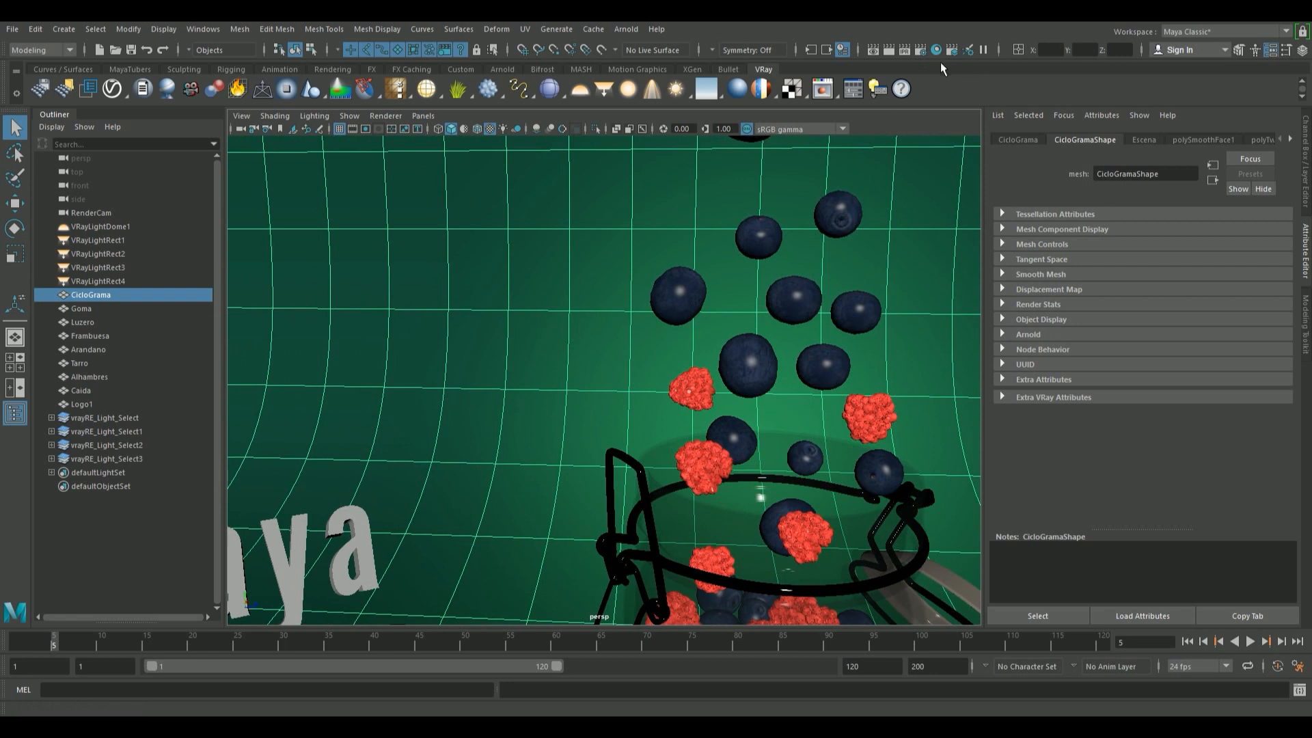
Reopen the frame buffer, close the Lens Effects window, and run an interactive render from the persp camera.
{"action": "left_click", "coordinate": [890, 51]}
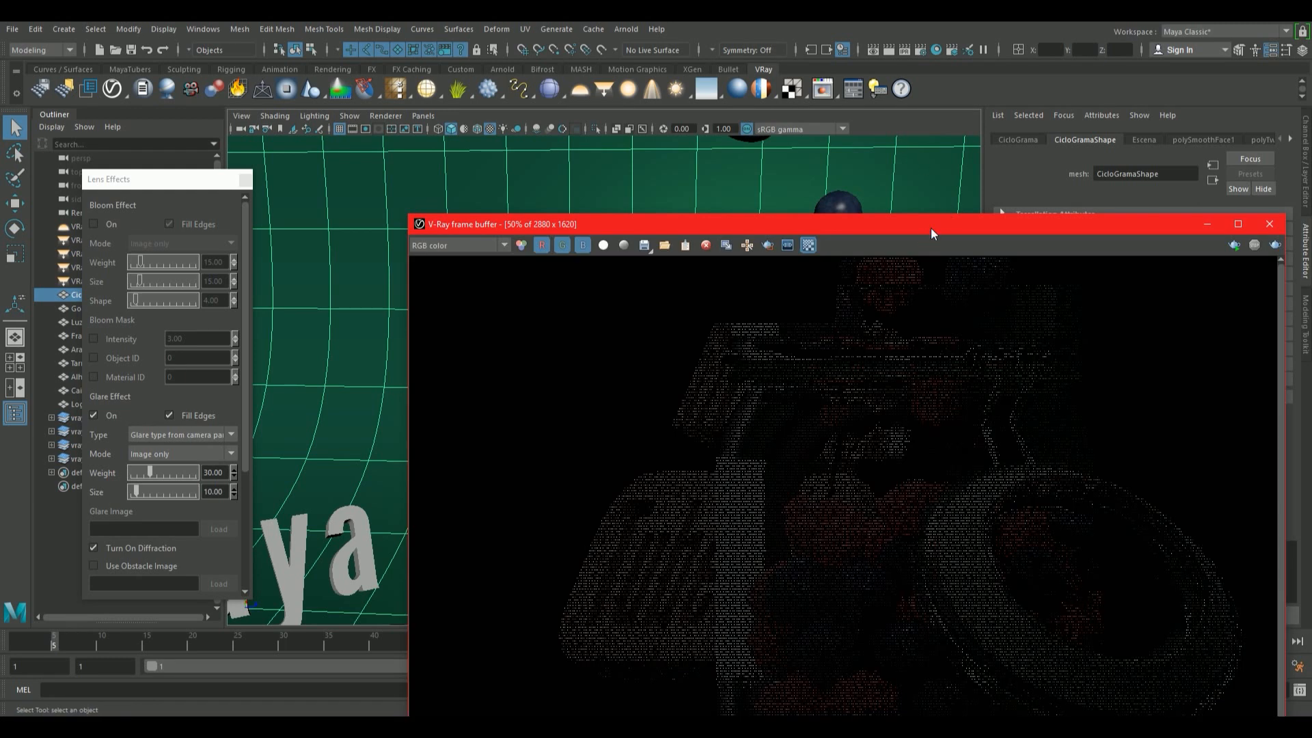
{"action": "left_click_drag", "start_coordinate": [931, 227], "coordinate": [806, 89]}
{"action": "left_click", "coordinate": [242, 178]}
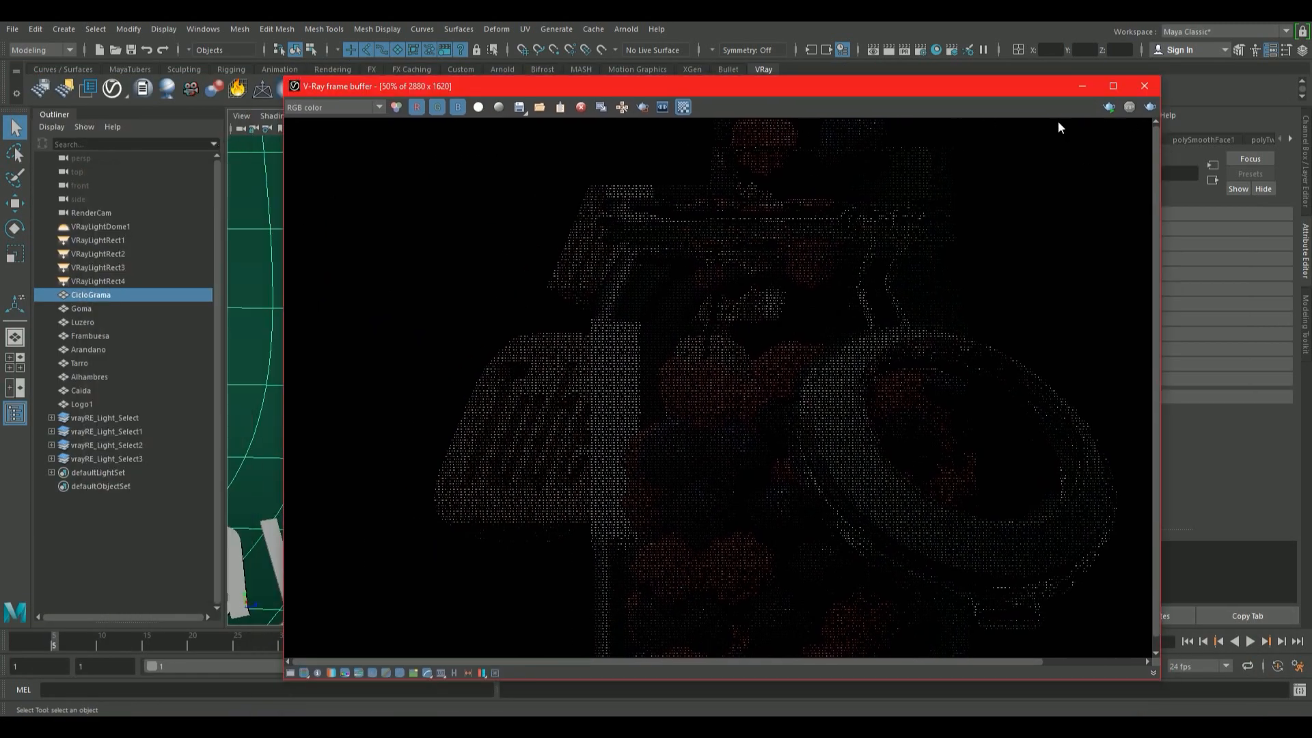
{"action": "left_click", "coordinate": [1109, 107]}
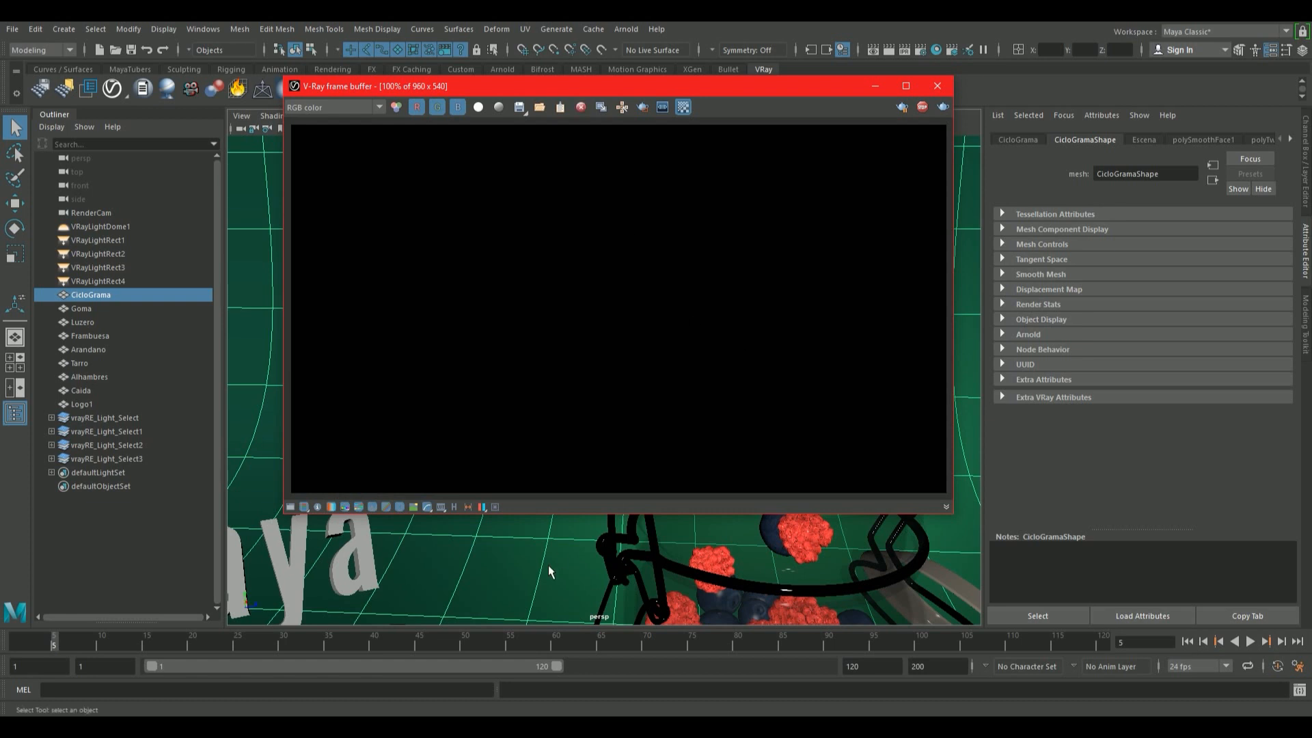
{"action": "right_click", "coordinate": [899, 110]}
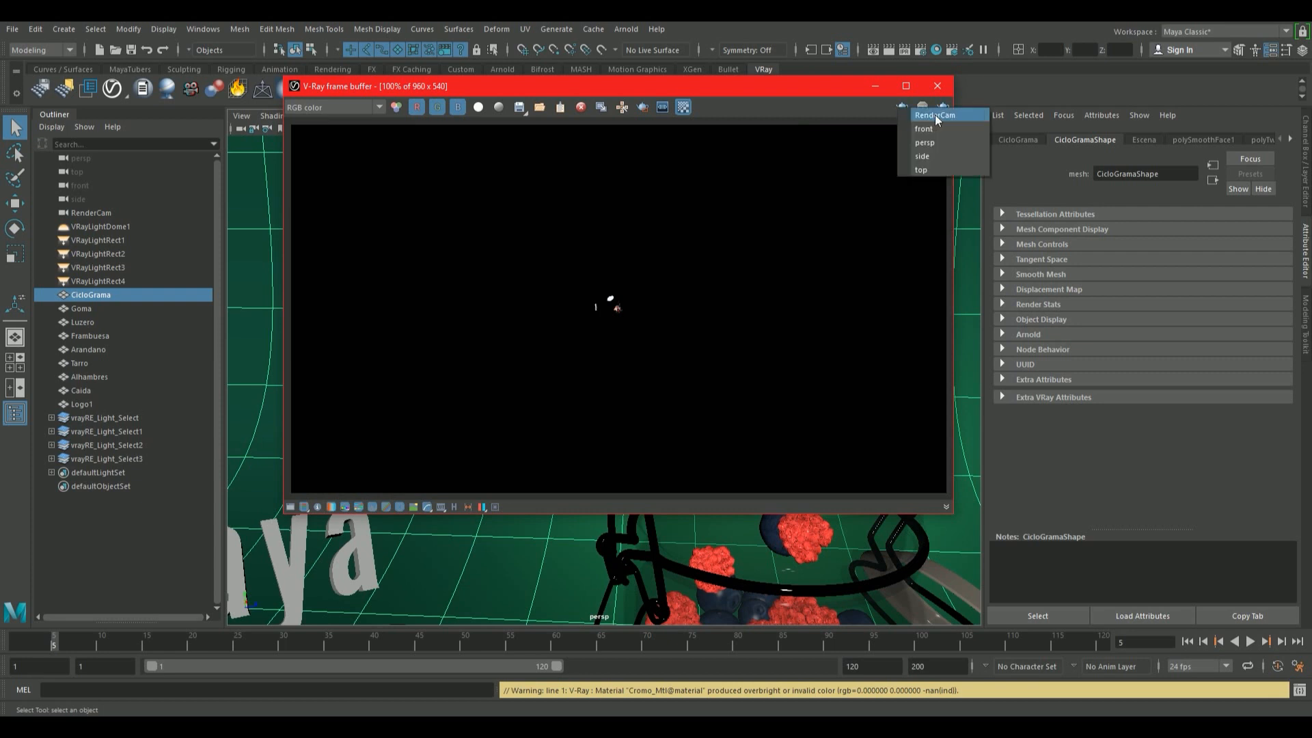
{"action": "left_click", "coordinate": [944, 141]}
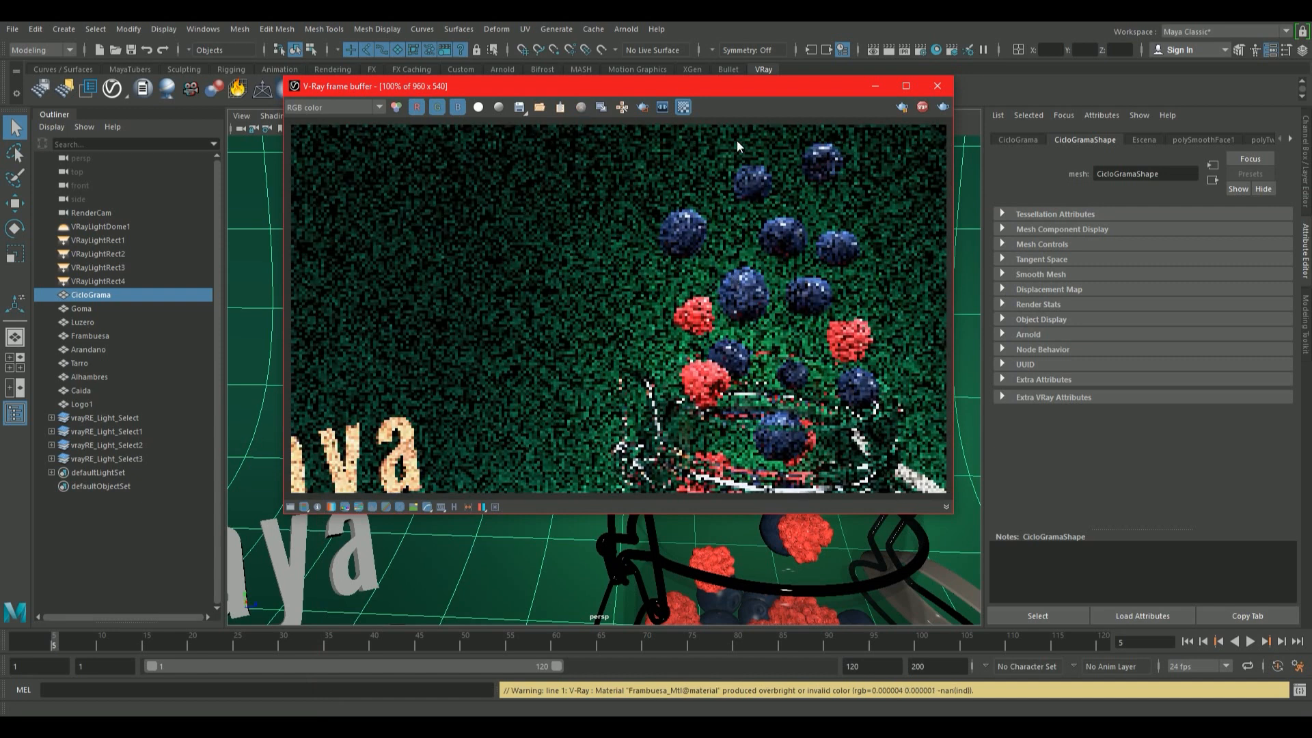
Select the falling berries mesh from the frame buffer image and assign it a new VRay Mtl MDL material.
{"action": "left_click_drag", "start_coordinate": [729, 84], "coordinate": [612, 138]}
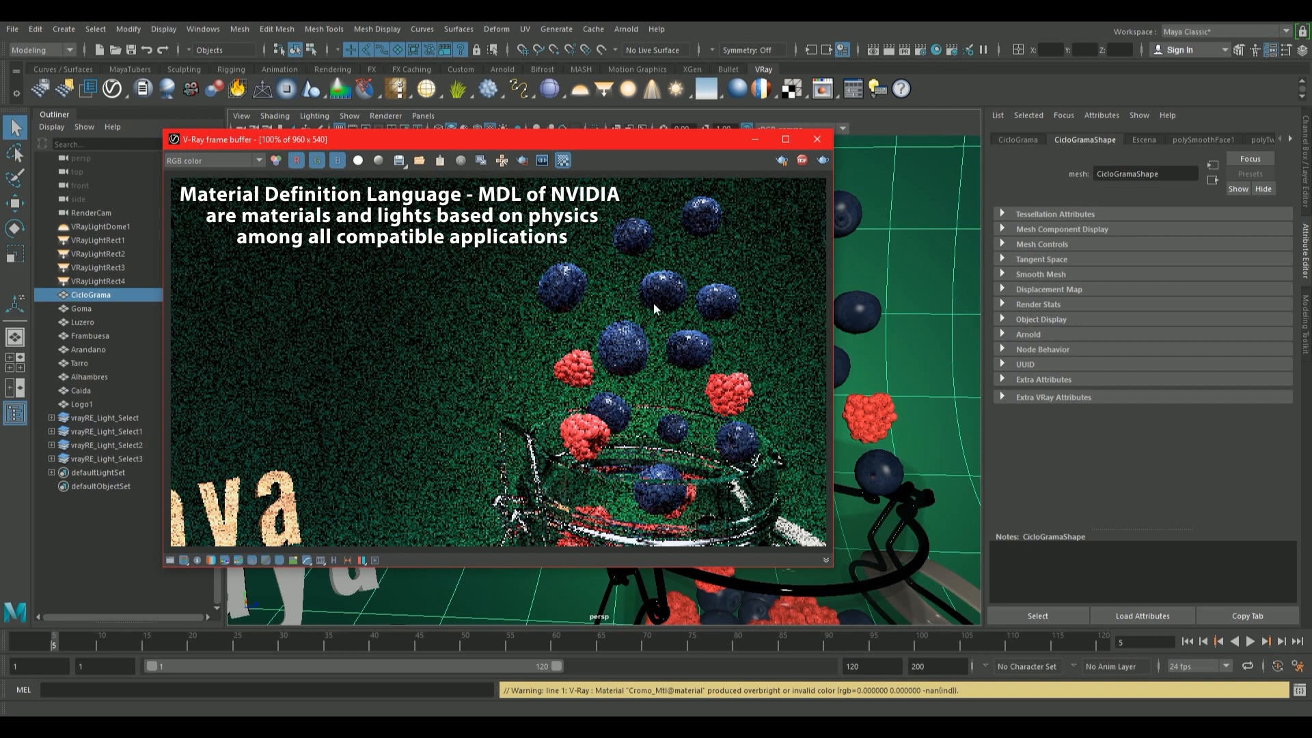
{"action": "right_click", "coordinate": [666, 290]}
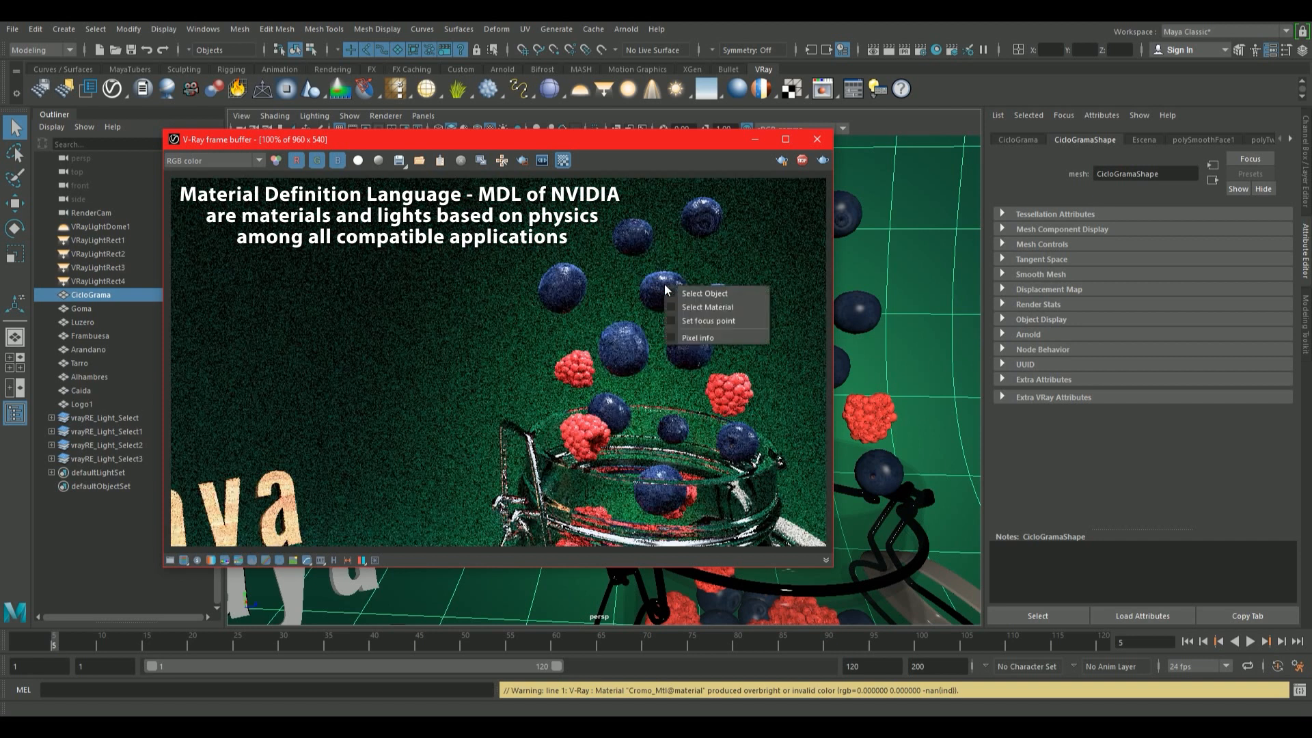
{"action": "left_click", "coordinate": [681, 294]}
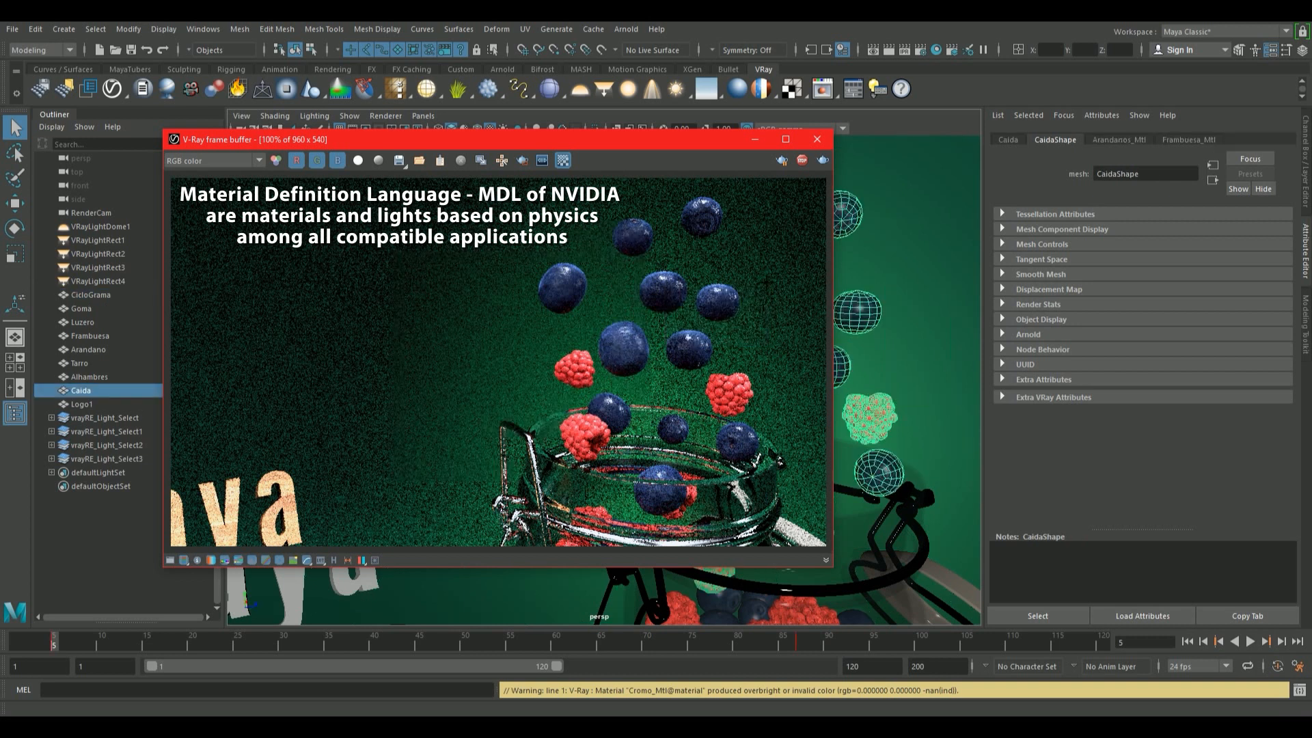
{"action": "right_click_drag", "start_coordinate": [894, 244], "coordinate": [904, 600]}
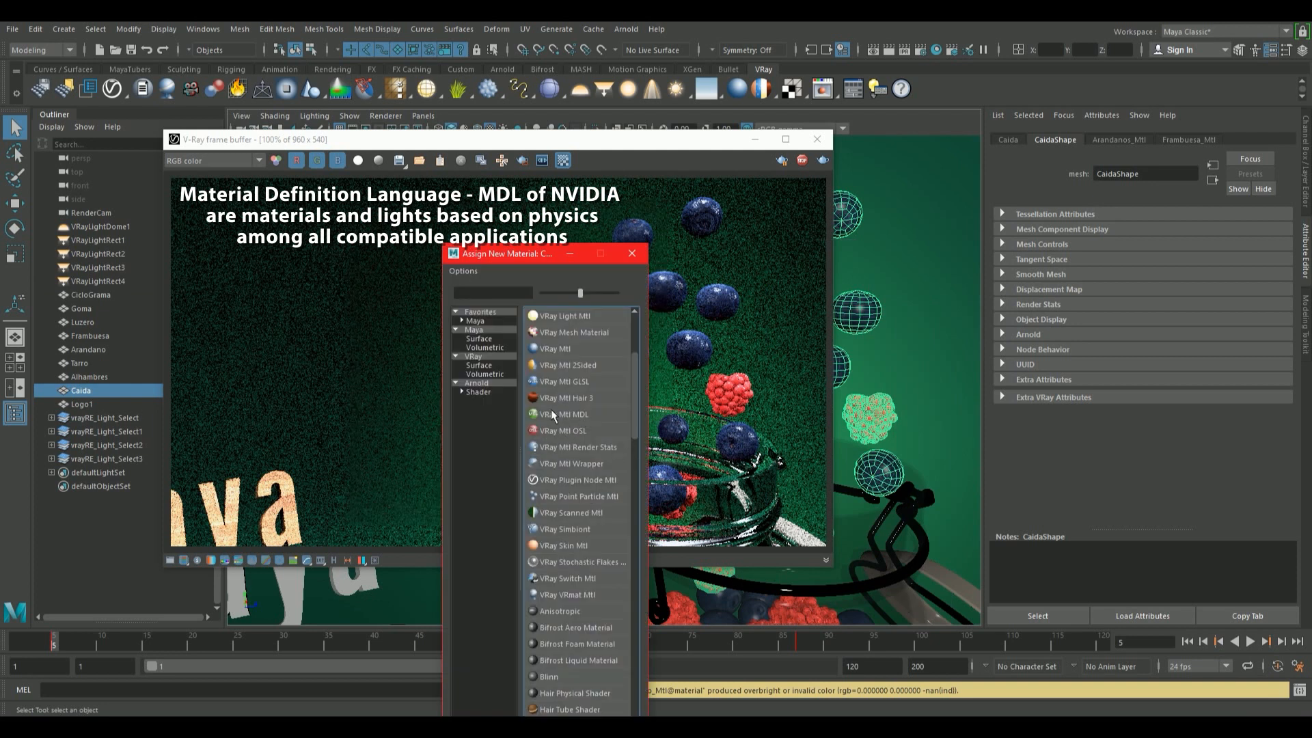
{"action": "left_click", "coordinate": [587, 413]}
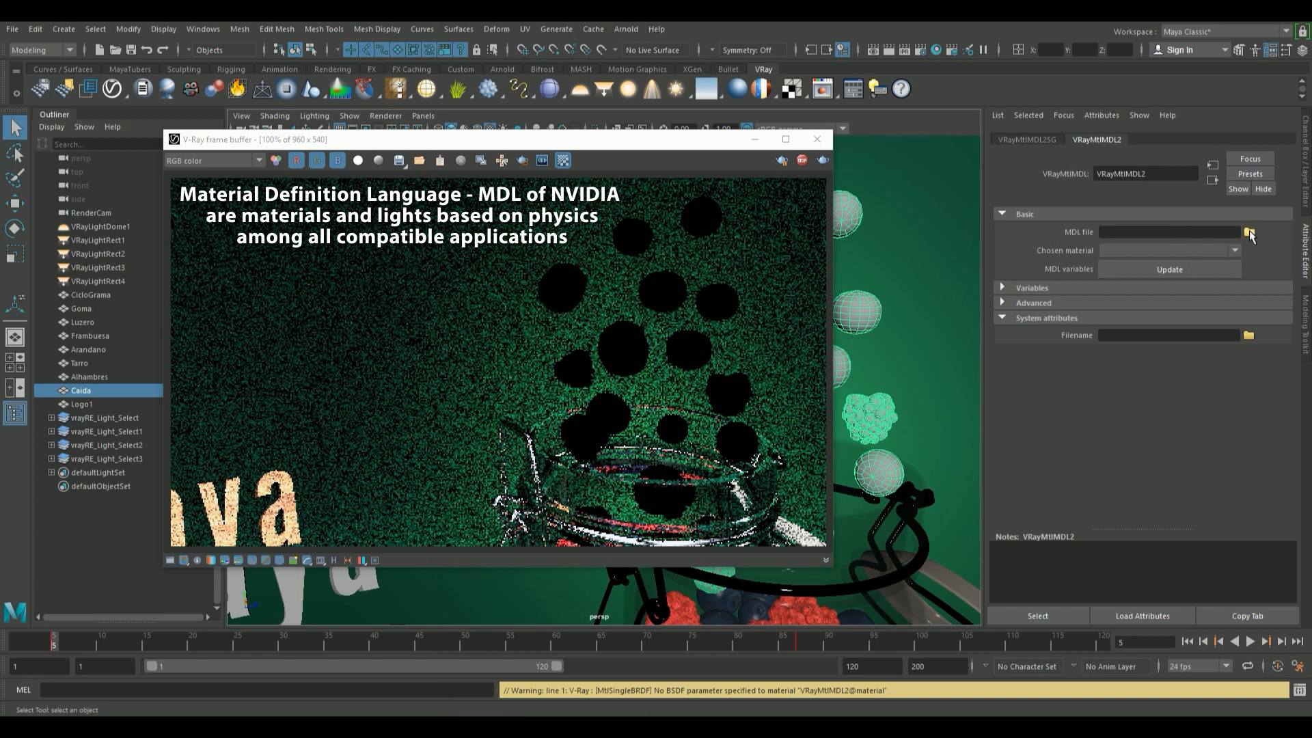
Load resin_polyurethane_matte.mdl from C:\Program Files\Chaos Group\V-Ray\Maya 2018 for x64\mdl as the material's MDL file.
{"action": "left_click", "coordinate": [1249, 233]}
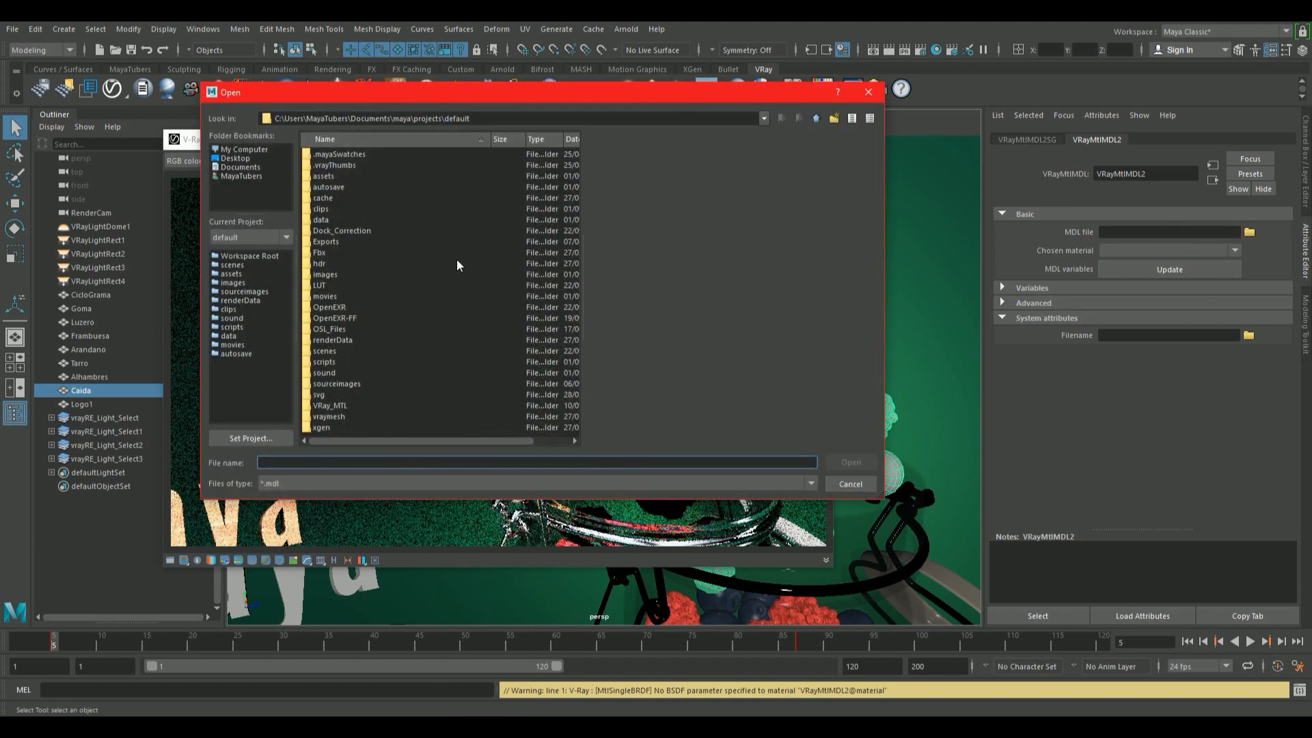
{"action": "left_click_drag", "start_coordinate": [486, 119], "coordinate": [101, 126]}
{"action": "type", "text": "C:\\Program Files\\Chaos Group\\V-Ray\\Maya 2018 for x64"}
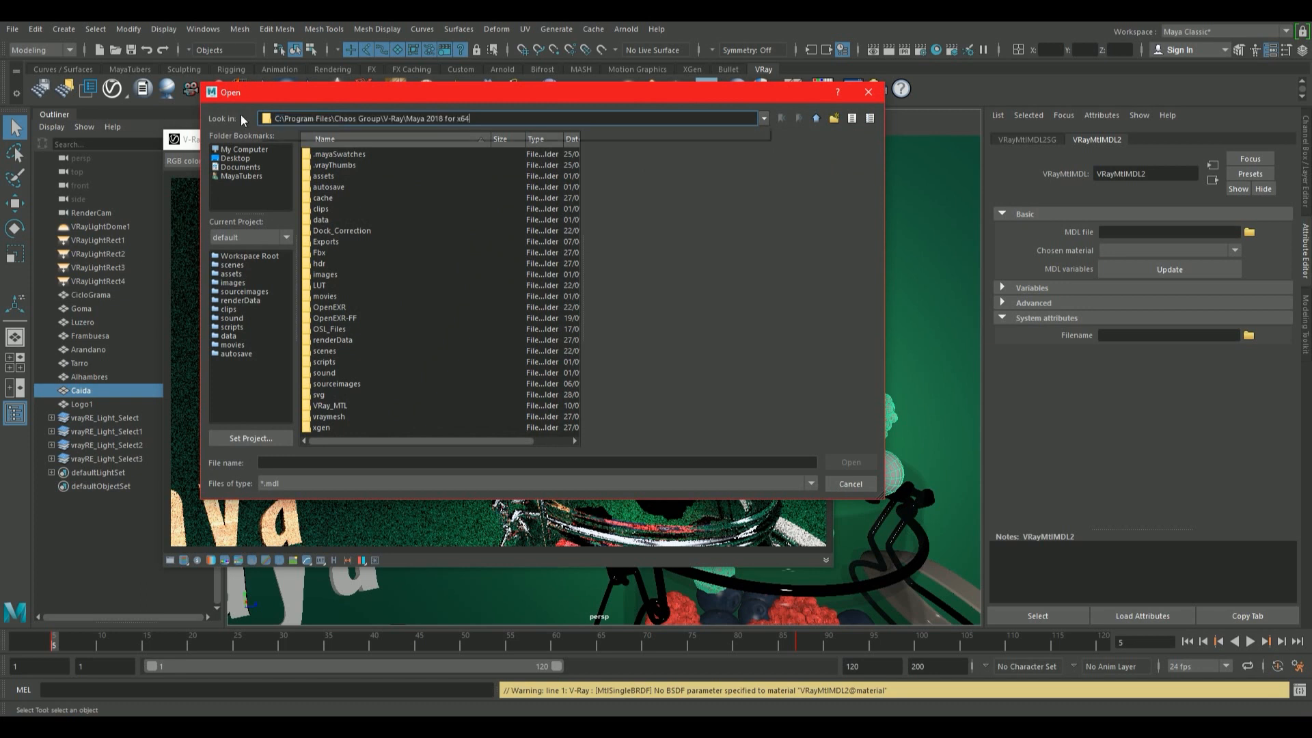
{"action": "key", "text": "Return"}
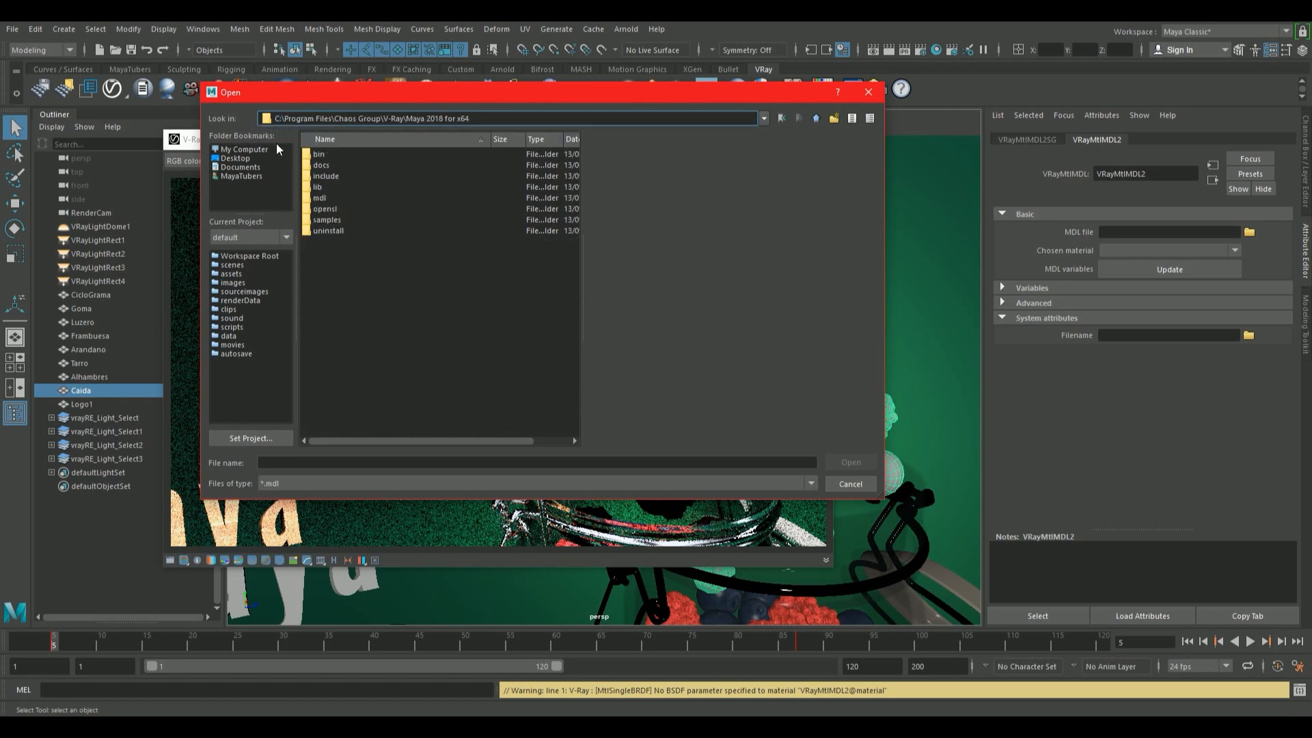
{"action": "left_click", "coordinate": [348, 199]}
{"action": "double_click", "coordinate": [327, 198]}
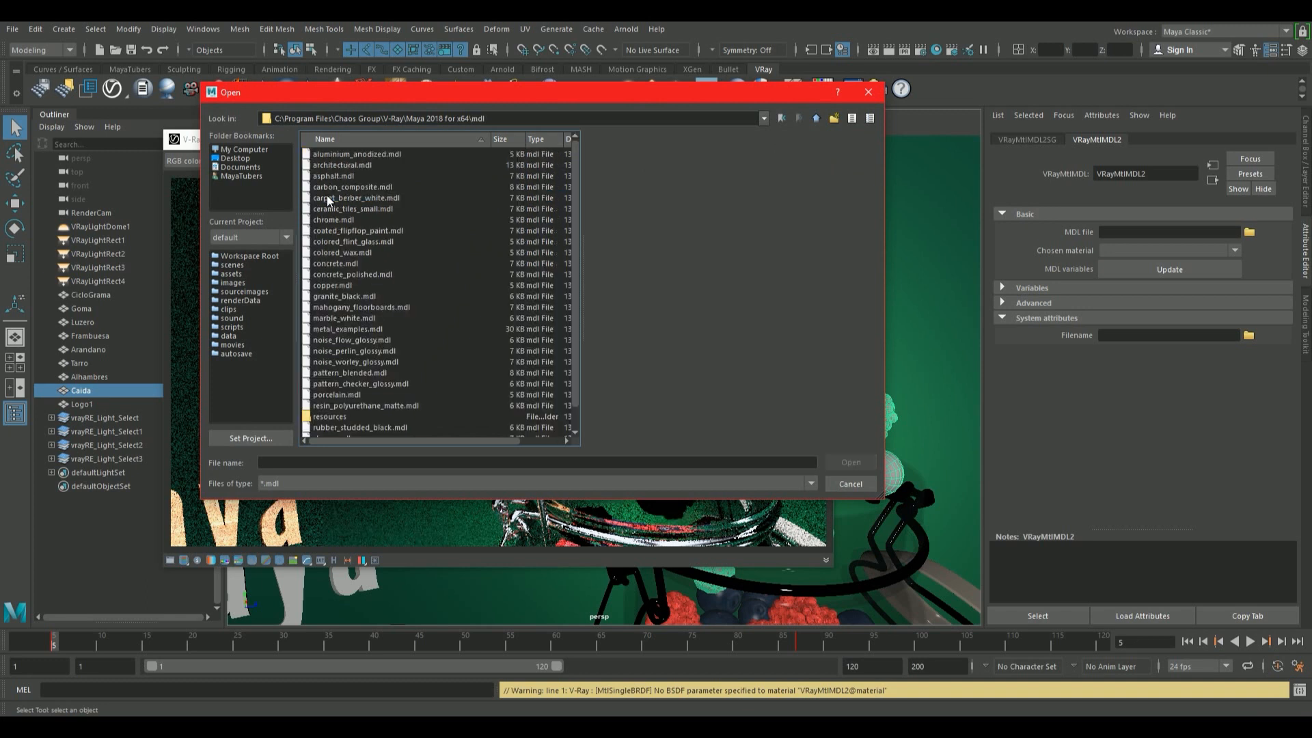
{"action": "scroll", "coordinate": [577, 180], "scroll_direction": "down", "scroll_amount": 1}
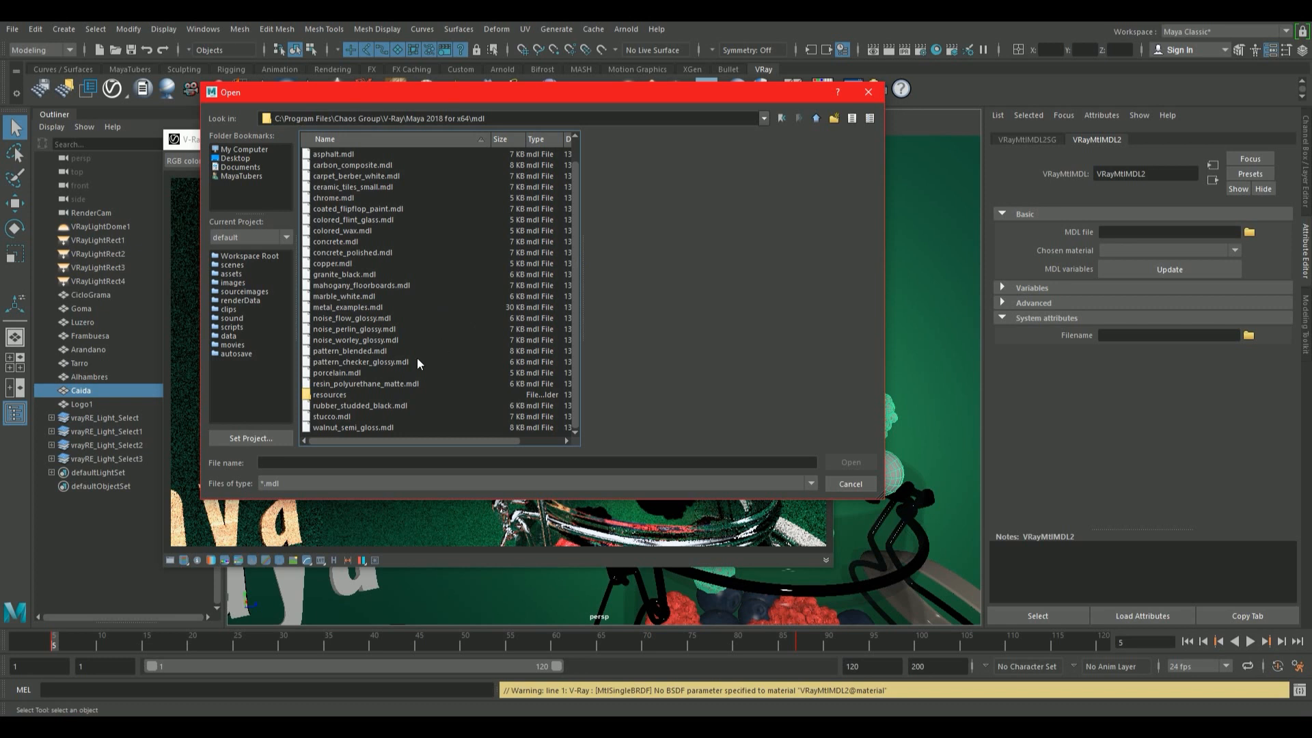
{"action": "left_click", "coordinate": [352, 381]}
{"action": "left_click", "coordinate": [838, 458]}
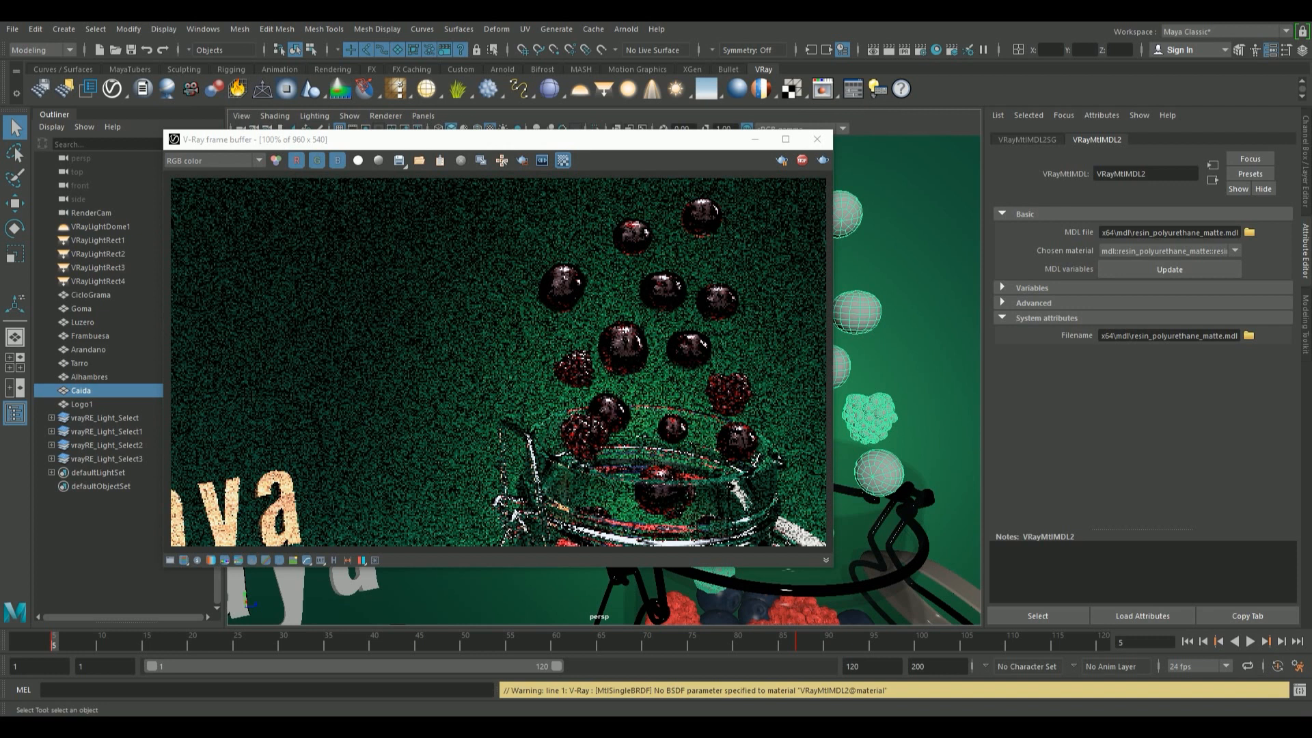
Replace the berries' MDL file with pattern_checker_glossy.mdl and expose its variables.
{"action": "left_click", "coordinate": [1029, 286]}
{"action": "left_click", "coordinate": [1135, 266]}
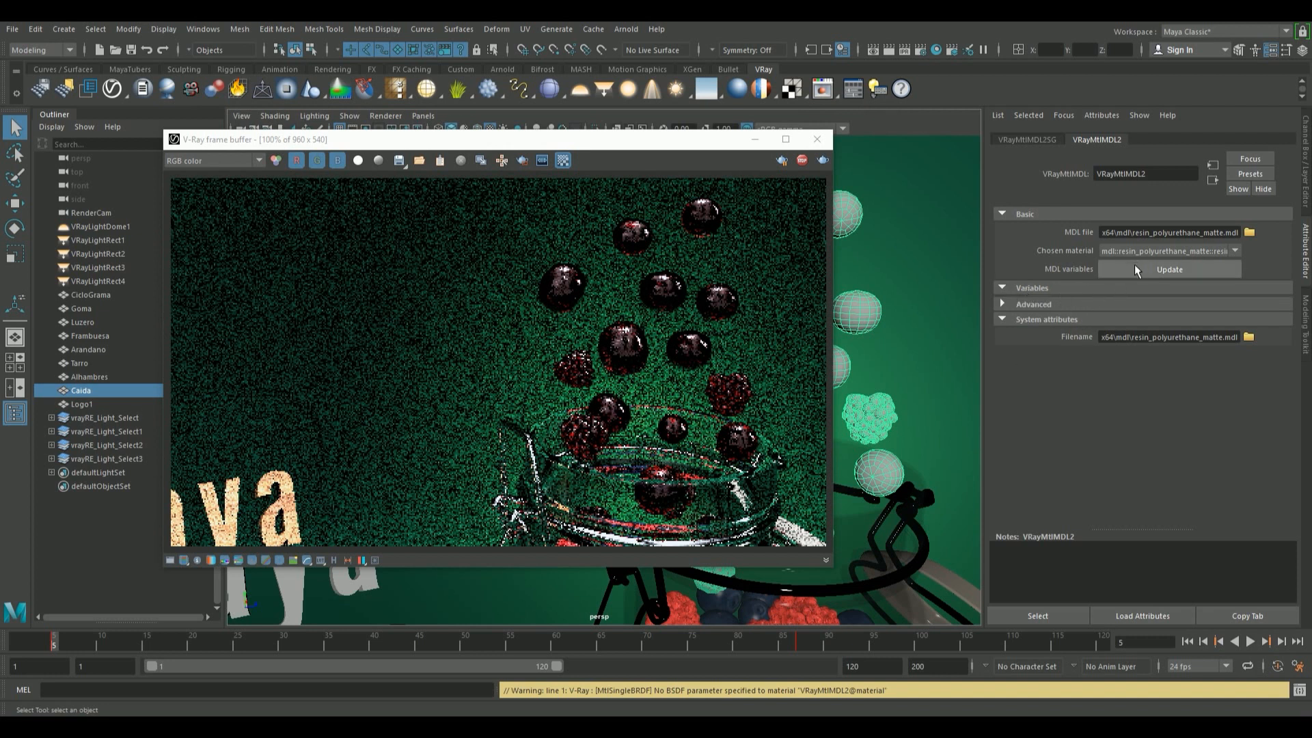
{"action": "left_click", "coordinate": [1130, 301]}
{"action": "left_click", "coordinate": [1115, 336]}
{"action": "left_click", "coordinate": [1126, 352]}
{"action": "left_click", "coordinate": [1126, 352]}
{"action": "left_click", "coordinate": [1167, 369]}
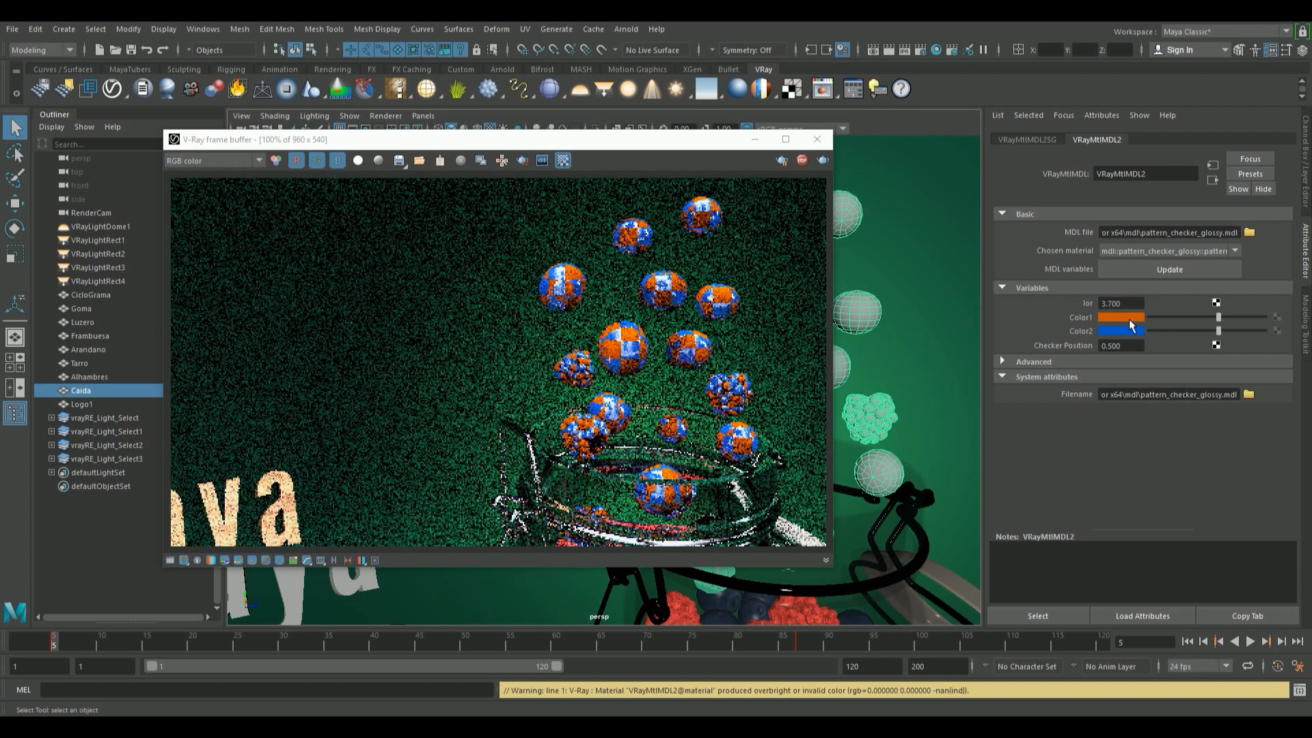
Try a checker position of 0 on the berries' material and set it back to 0.5.
{"action": "left_click", "coordinate": [1125, 346]}
{"action": "type", "text": "0"}
{"action": "key", "text": "Return"}
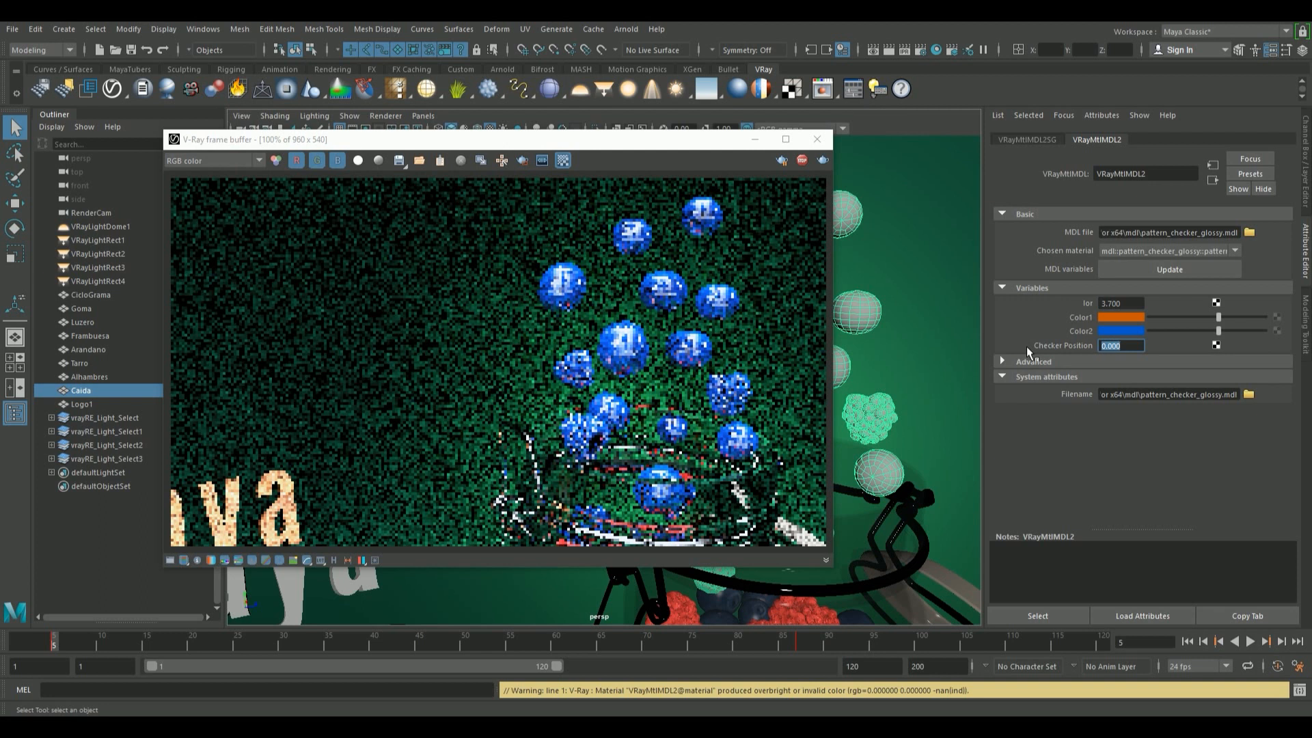
{"action": "type", "text": "0.5"}
{"action": "key", "text": "Return"}
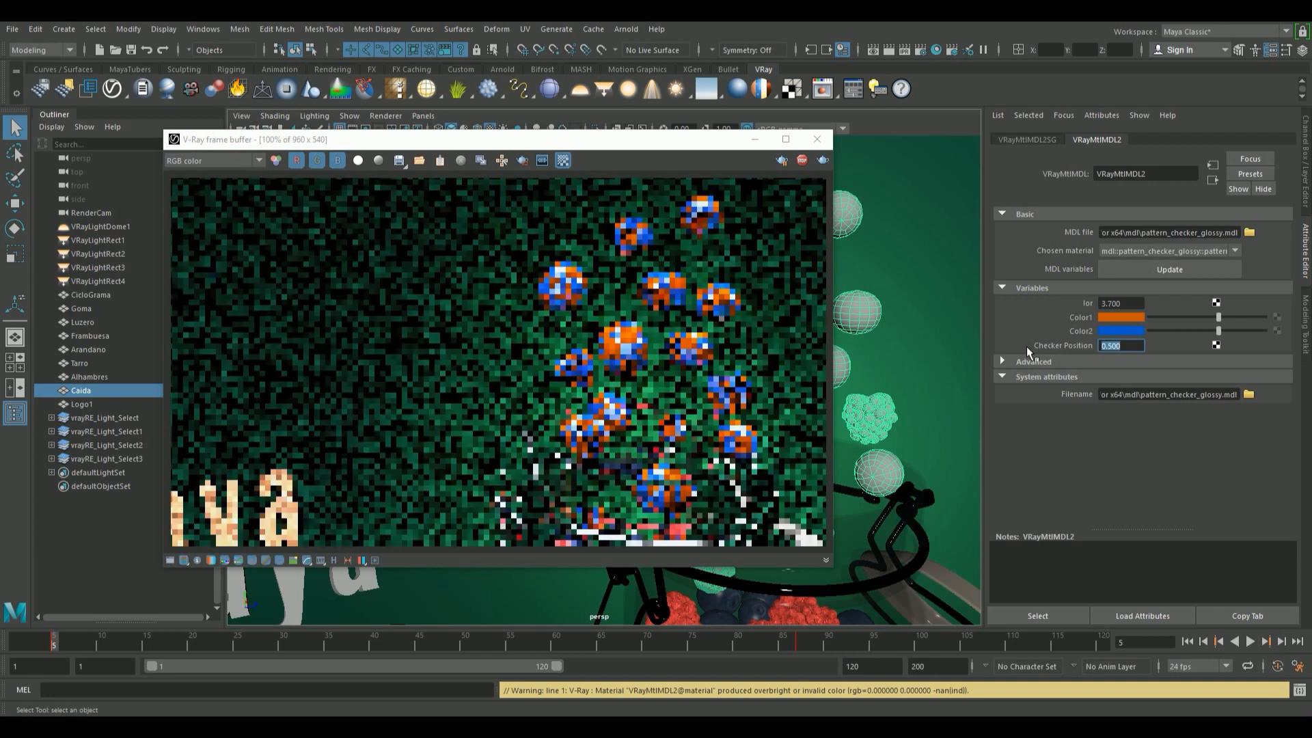
Brighten the checker material's orange Color1 and set its Ior to 34.
{"action": "left_click_drag", "start_coordinate": [1218, 317], "coordinate": [1258, 317]}
{"action": "left_click_drag", "start_coordinate": [1126, 303], "coordinate": [1093, 302]}
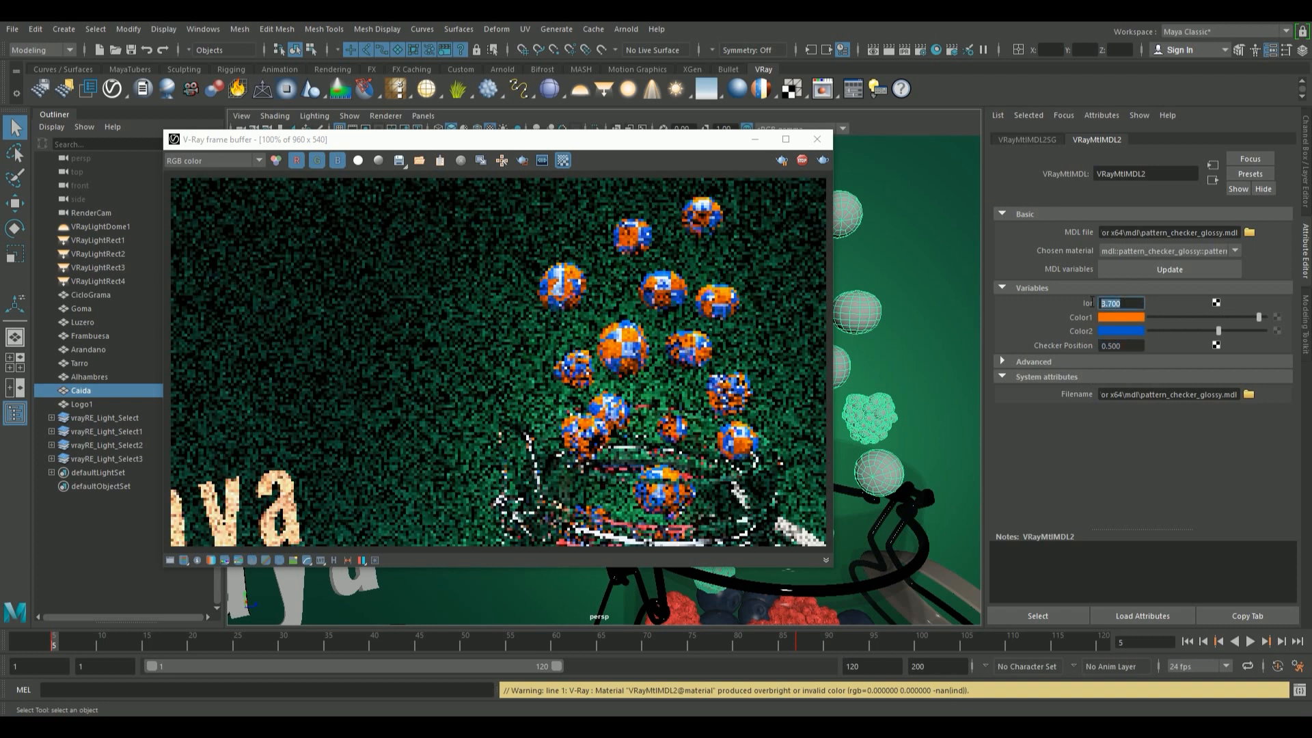
{"action": "type", "text": "3"}
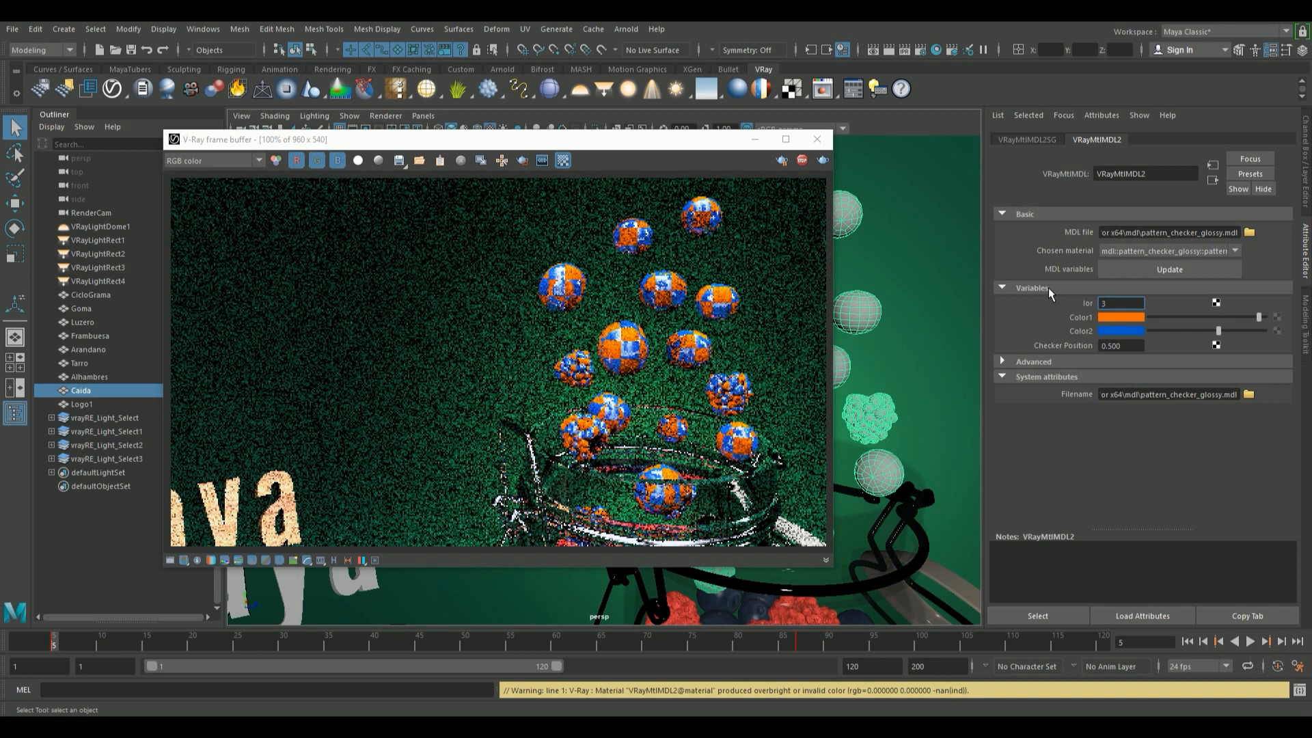
{"action": "type", "text": "4"}
{"action": "key", "text": "Return"}
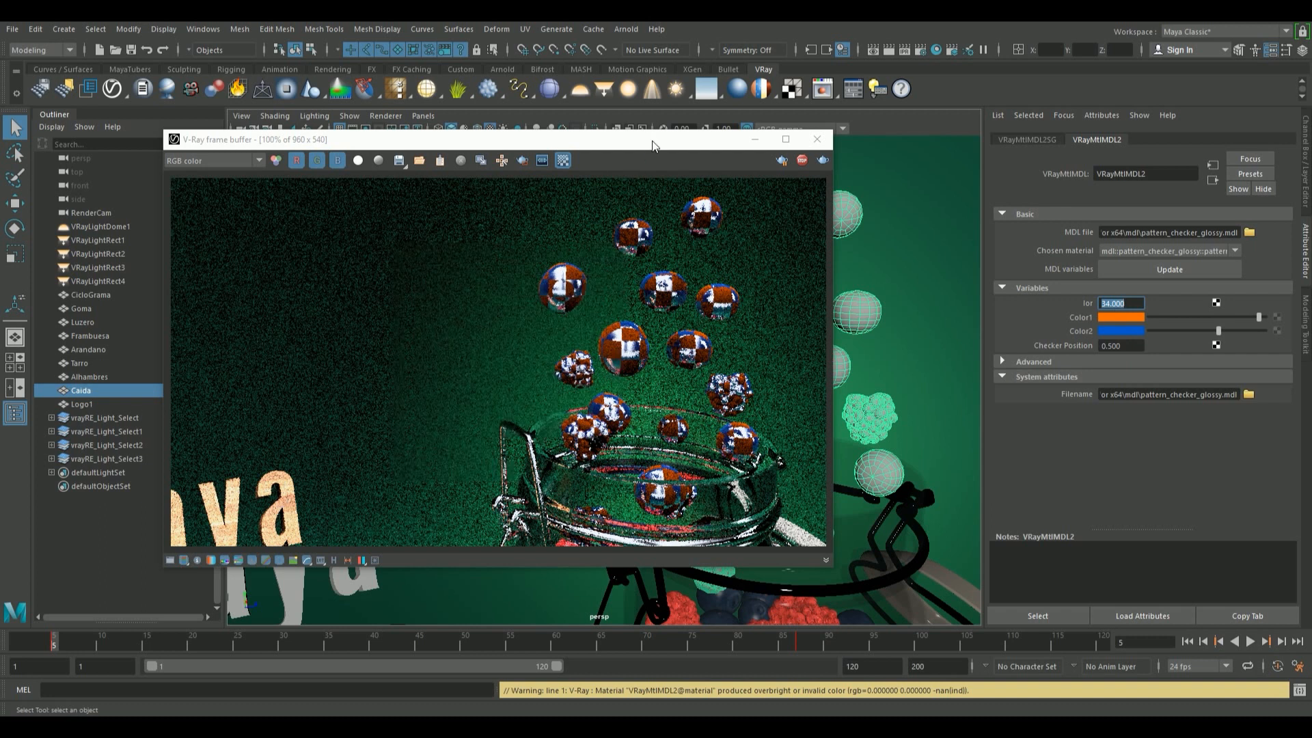
Select the Logo1 lettering from the frame buffer image and update the MDL variables of its mahogany_floorboards material.
{"action": "left_click", "coordinate": [275, 477]}
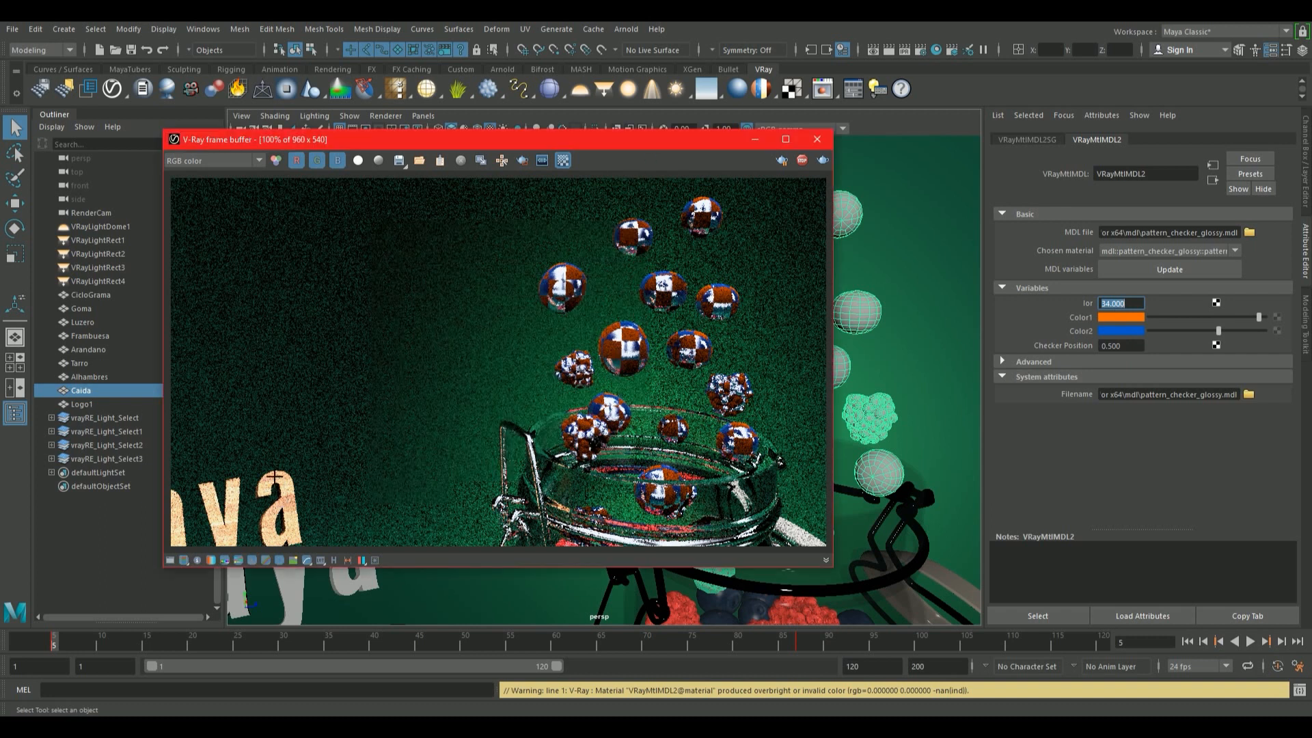
{"action": "left_click", "coordinate": [1121, 140]}
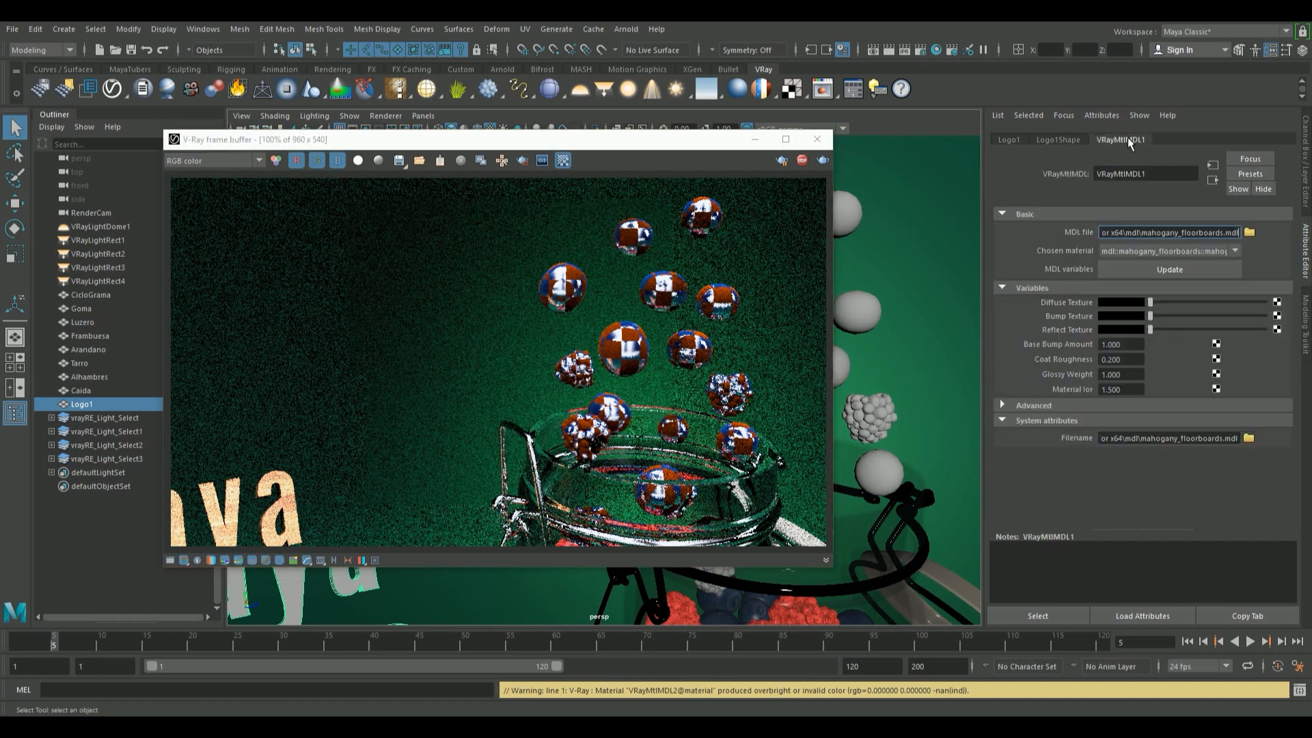
{"action": "left_click", "coordinate": [1181, 269]}
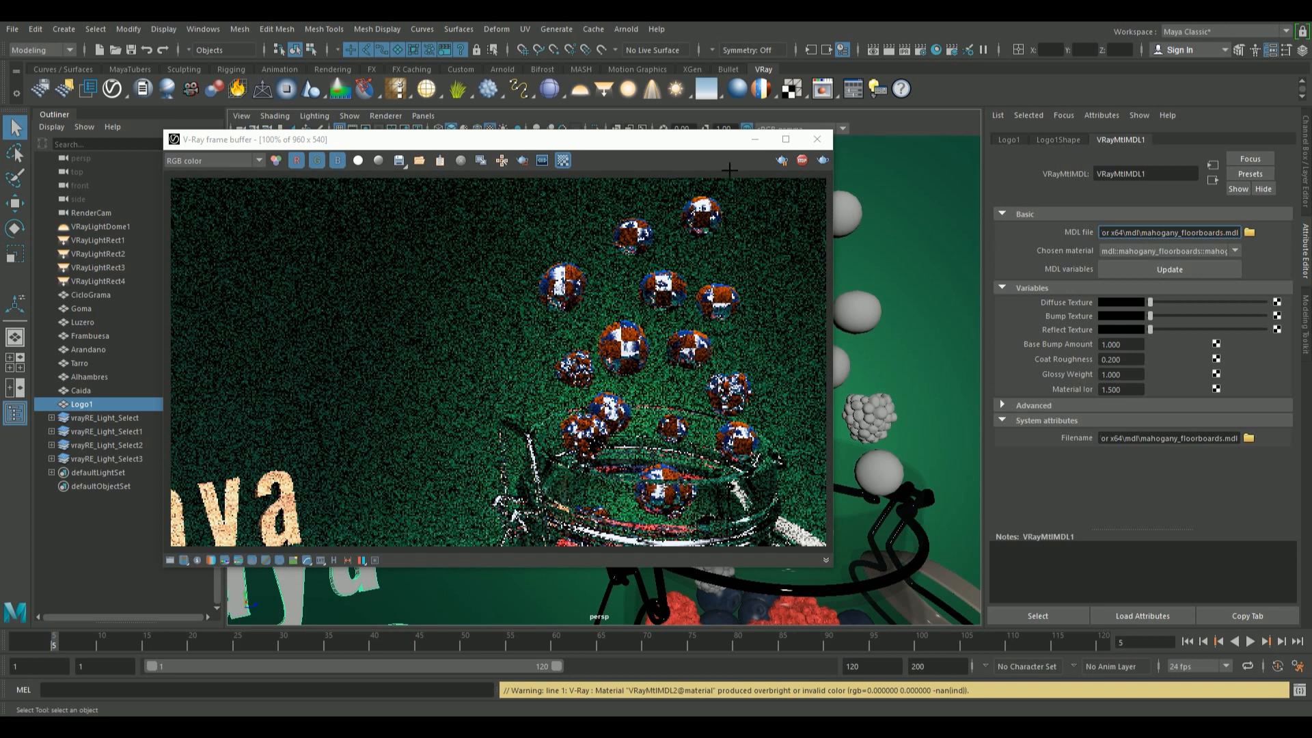
Stop the interactive render, close the frame buffer, and reopen the recent scene 33-VRay 3-6-02.mb without saving changes.
{"action": "left_click", "coordinate": [803, 161]}
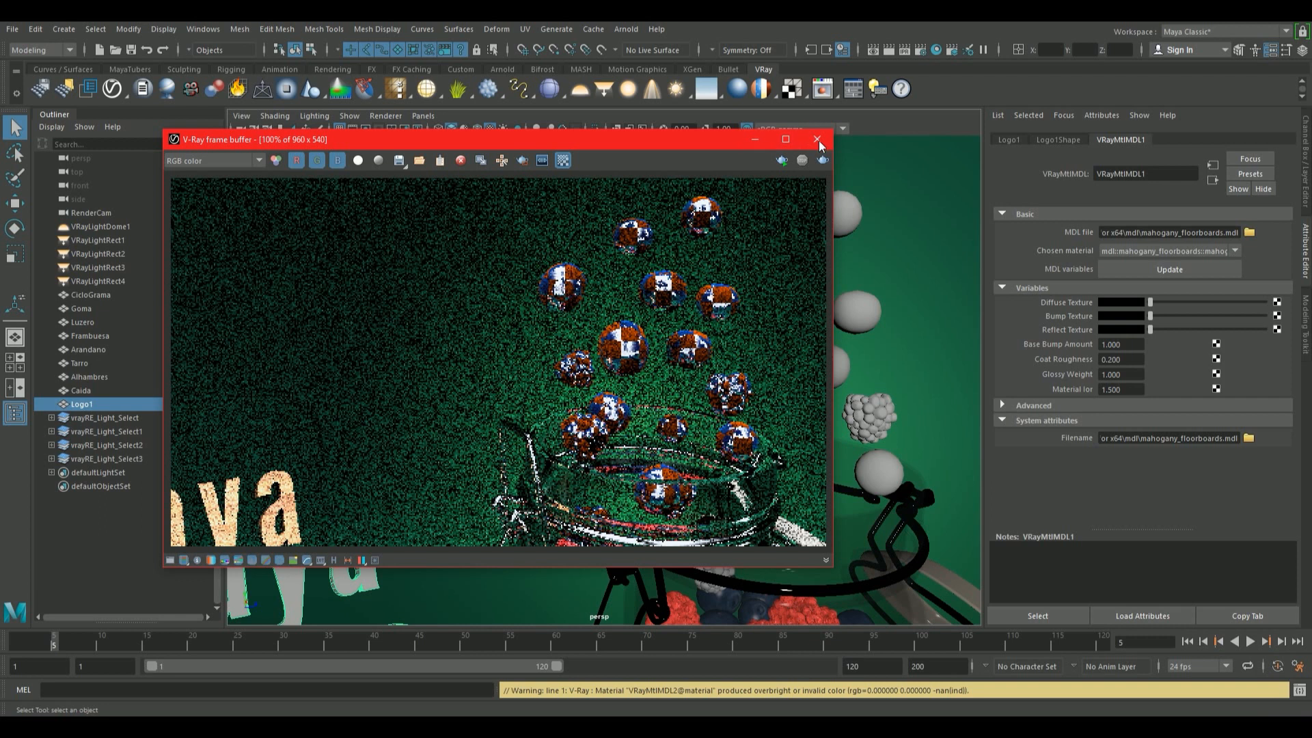
{"action": "left_click", "coordinate": [817, 140]}
{"action": "left_click", "coordinate": [12, 29]}
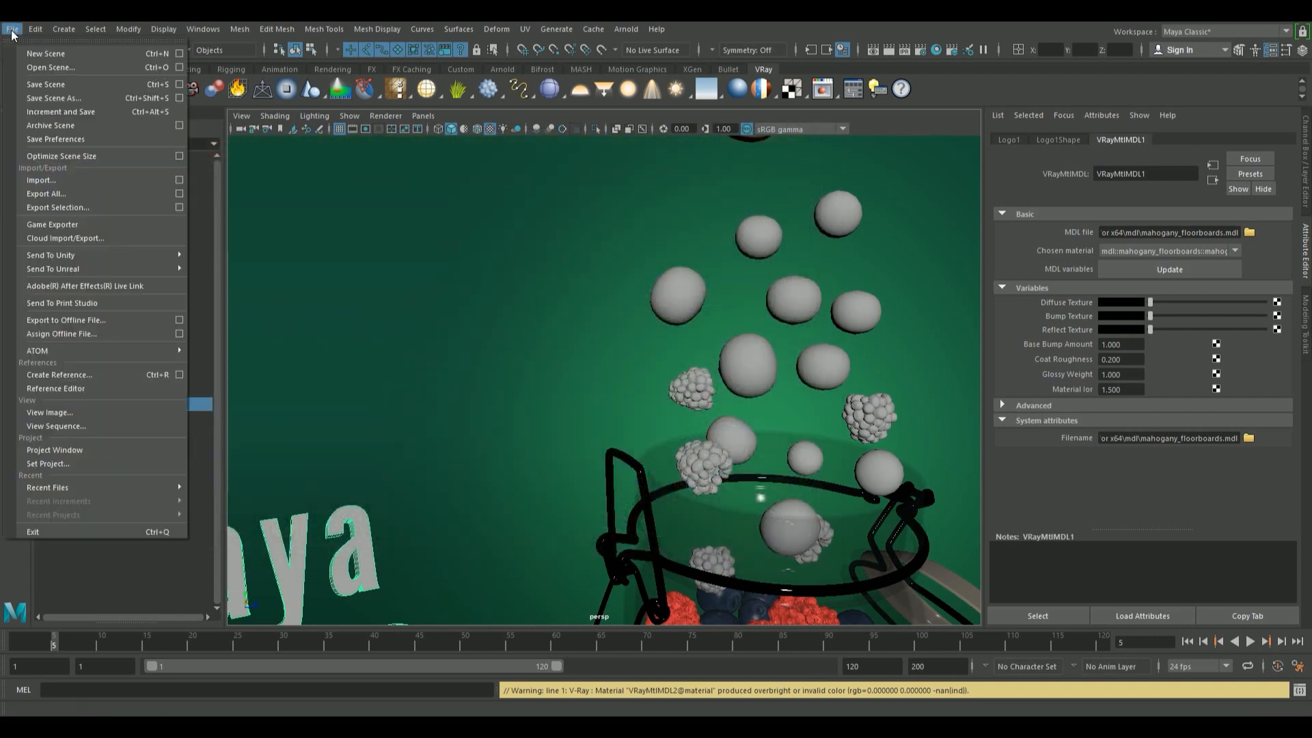
{"action": "mouse_move", "coordinate": [94, 482]}
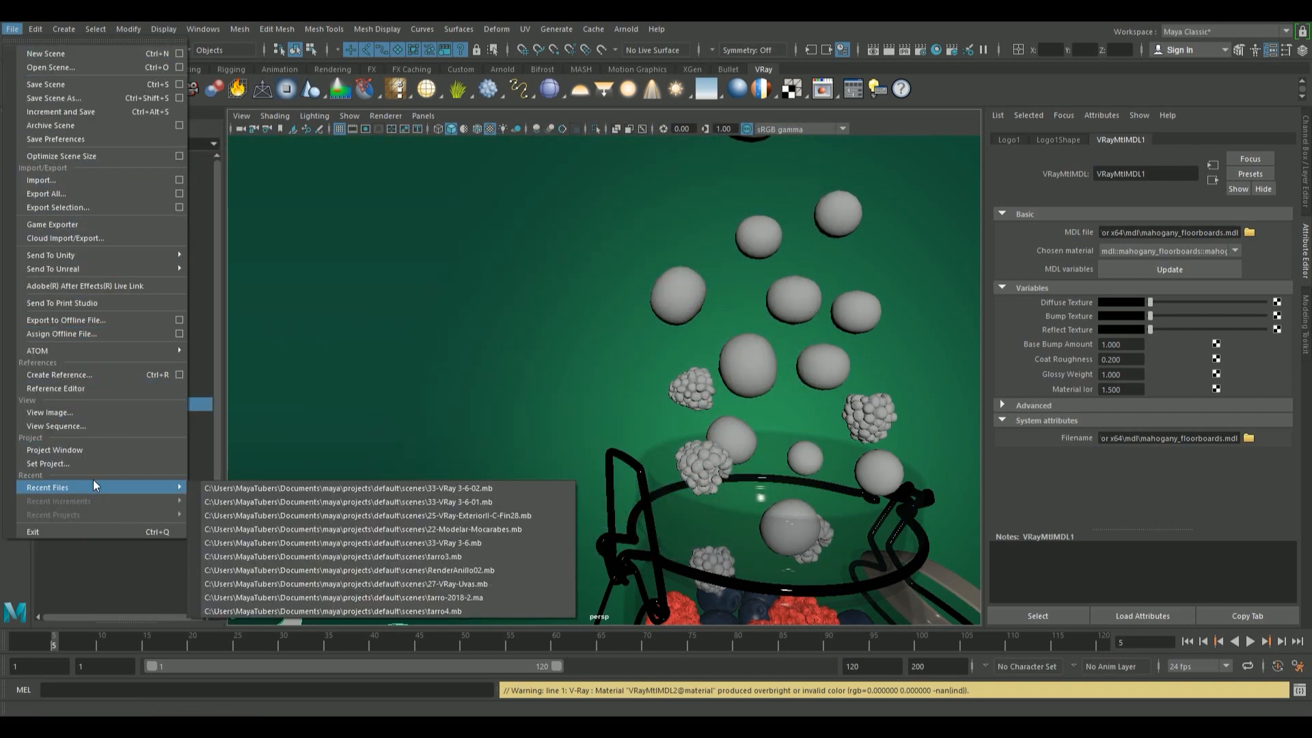
{"action": "left_click", "coordinate": [229, 487]}
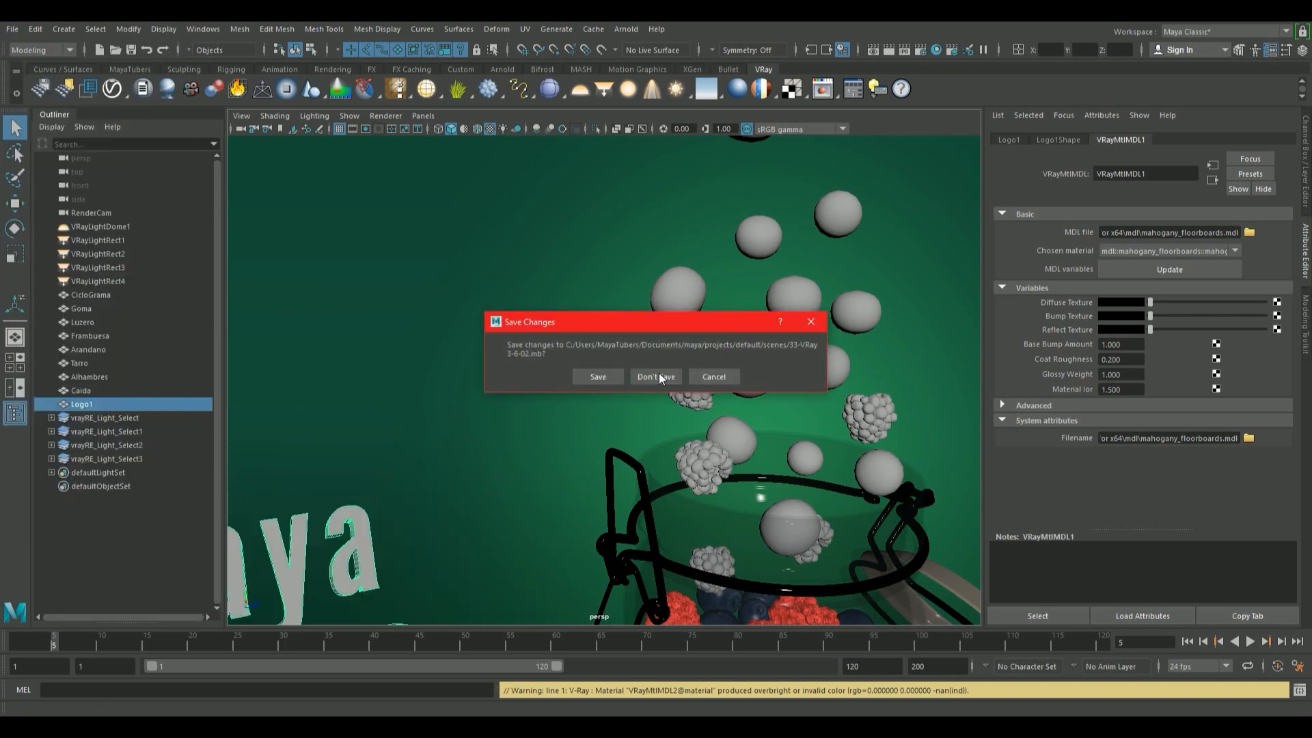
{"action": "left_click", "coordinate": [659, 377]}
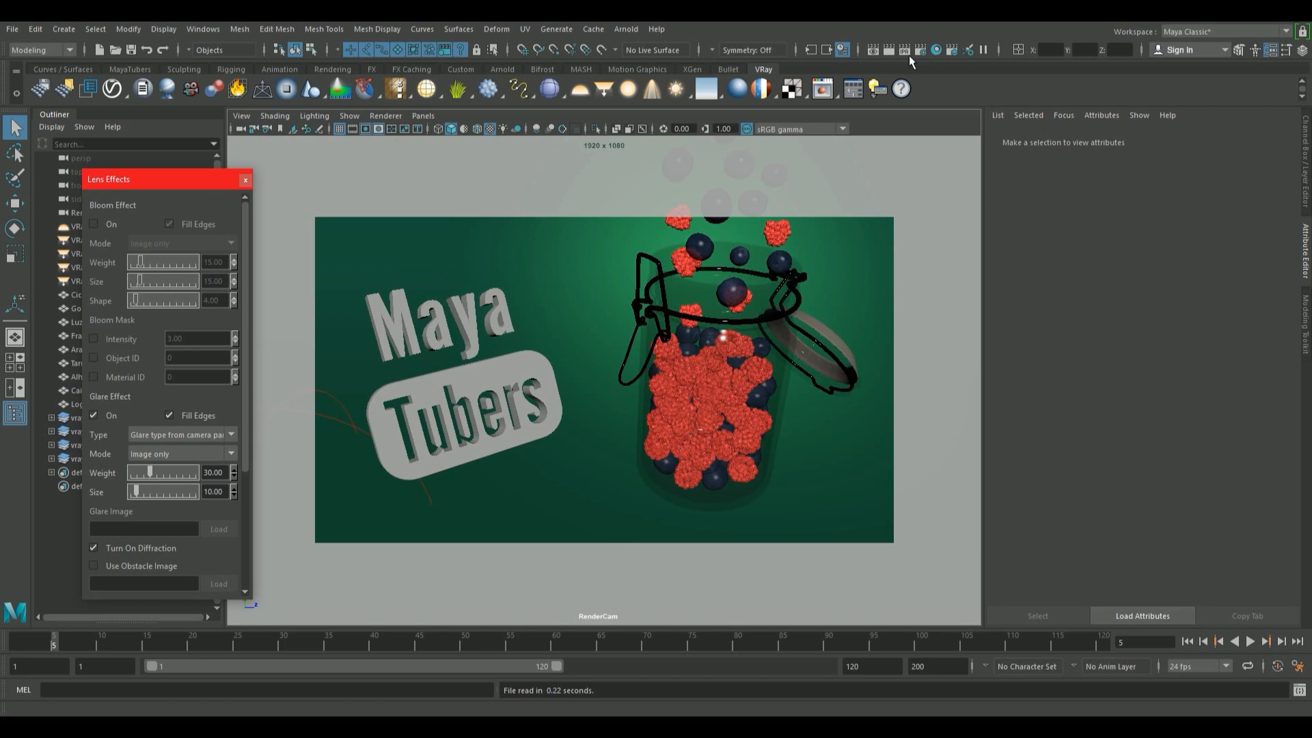
Close the Lens Effects window and show the render elements in the render settings.
{"action": "left_click", "coordinate": [842, 50]}
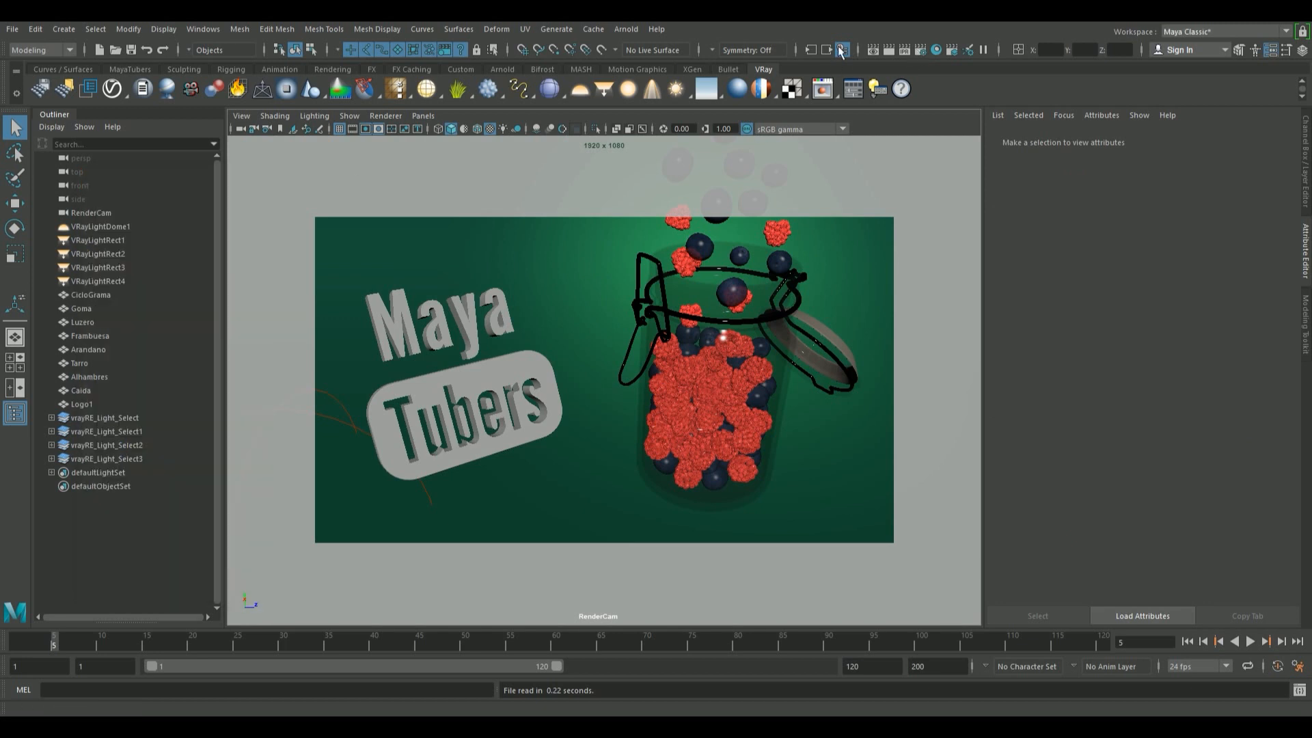
{"action": "left_click", "coordinate": [920, 50]}
{"action": "left_click", "coordinate": [686, 149]}
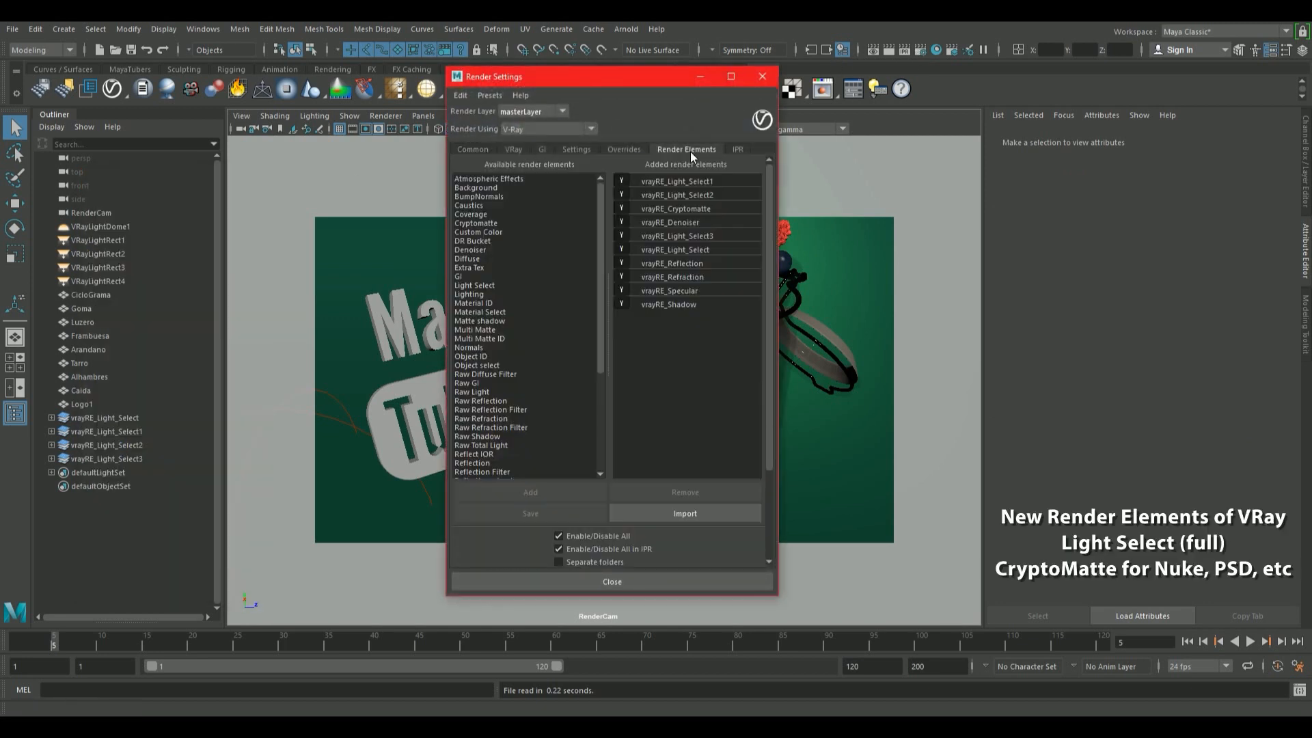
Examine the added vrayRE_Light_Select2 and vrayRE_Cryptomatte render elements and the list of available elements.
{"action": "left_click", "coordinate": [707, 196]}
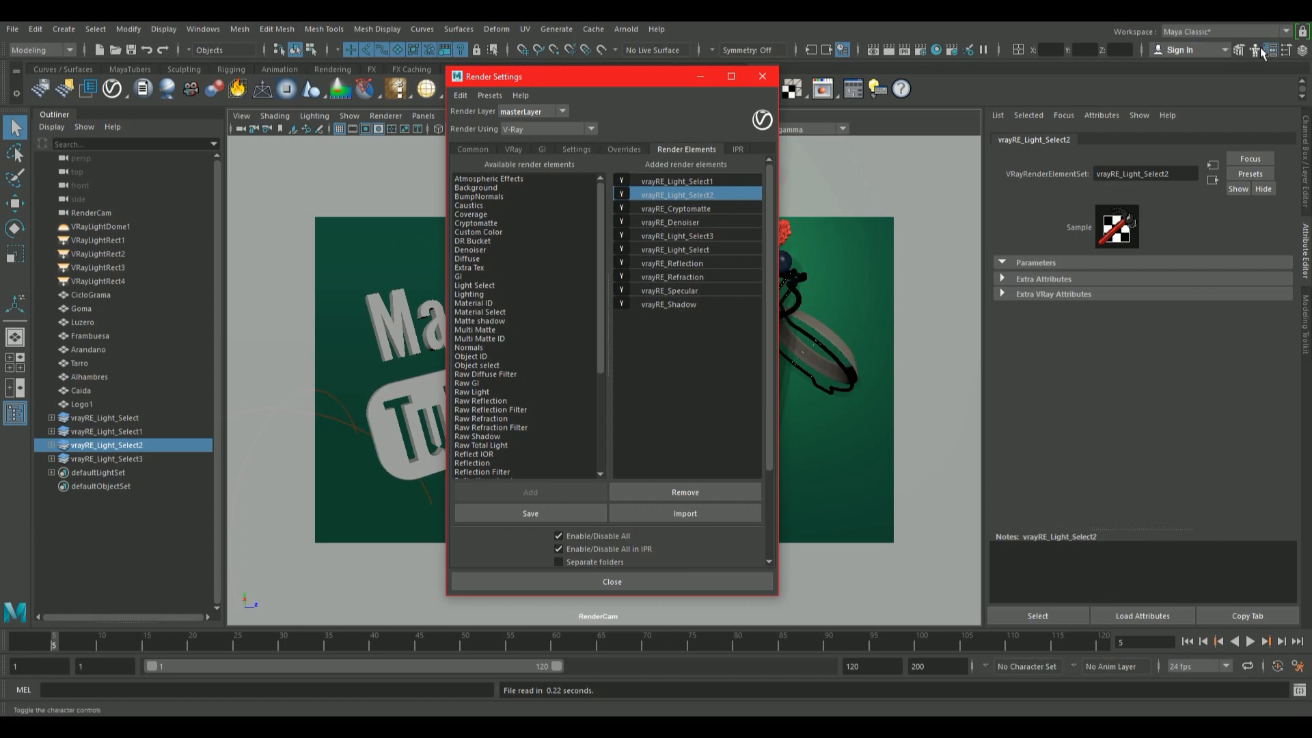
{"action": "left_click", "coordinate": [693, 211]}
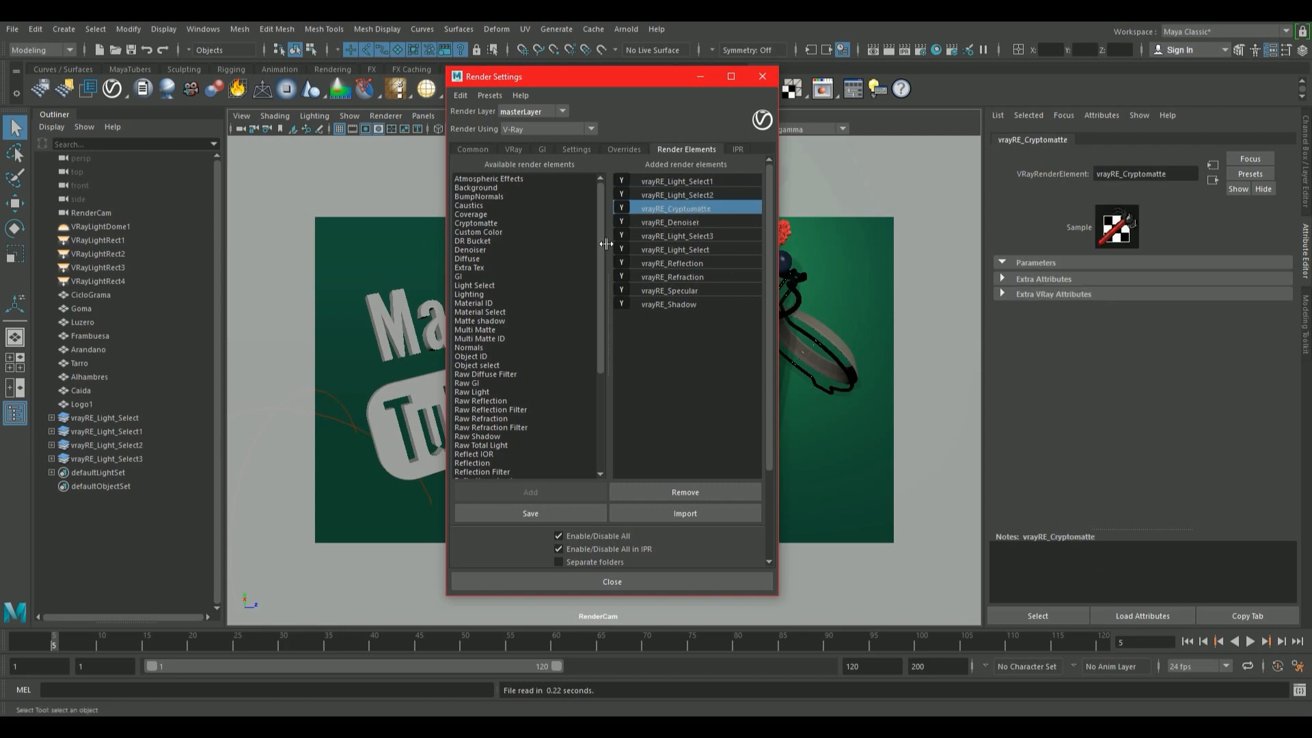
{"action": "mouse_move", "coordinate": [600, 238]}
{"action": "left_mouse_down"}
{"action": "mouse_move", "coordinate": [603, 254]}
{"action": "mouse_move", "coordinate": [602, 223]}
{"action": "left_mouse_up"}
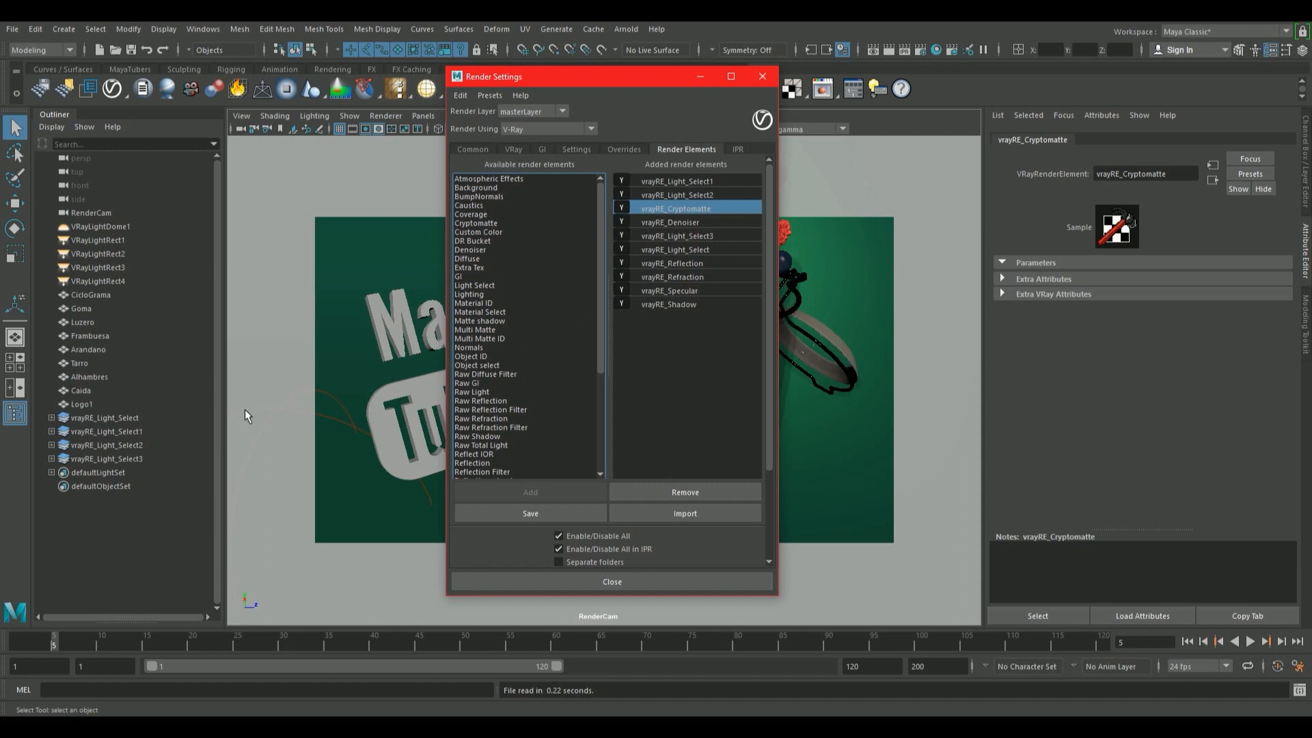
Add a Light Select render element and set its type to Full in the Extra VRay Attributes.
{"action": "left_click", "coordinate": [486, 286]}
{"action": "left_click", "coordinate": [518, 491]}
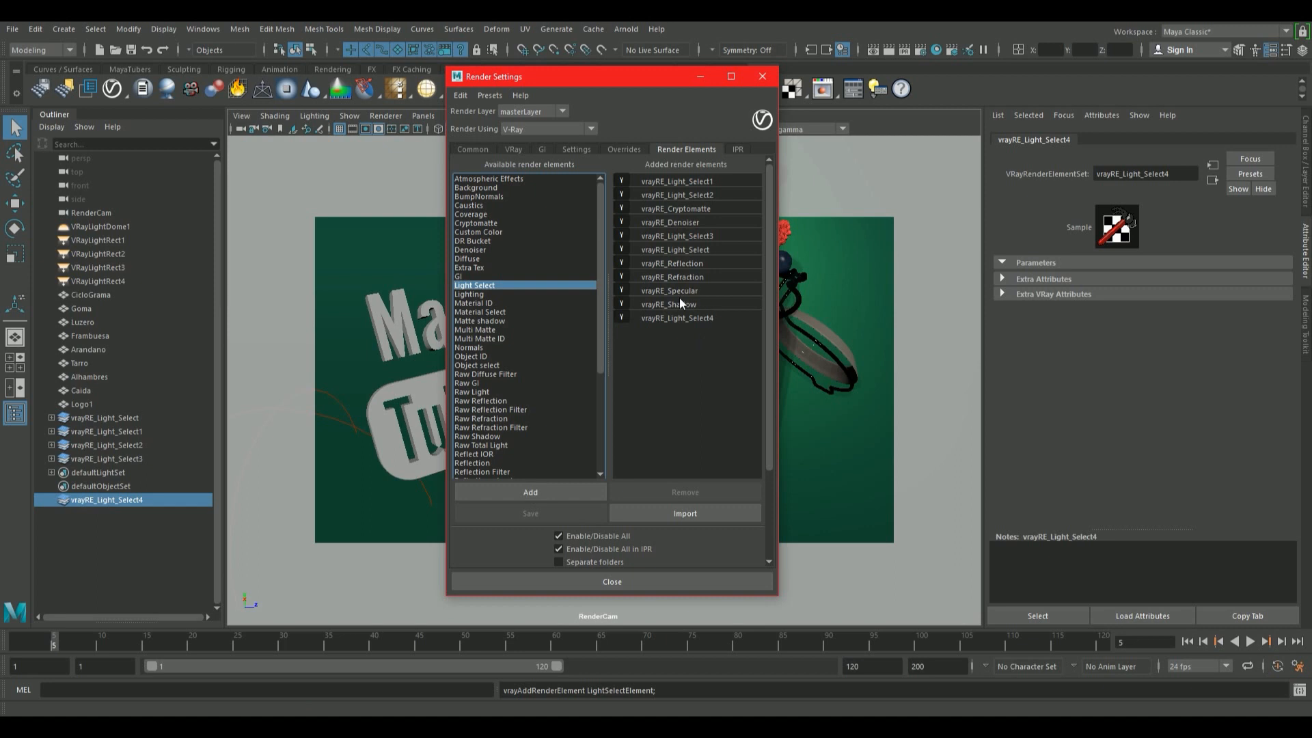
{"action": "left_click", "coordinate": [681, 318]}
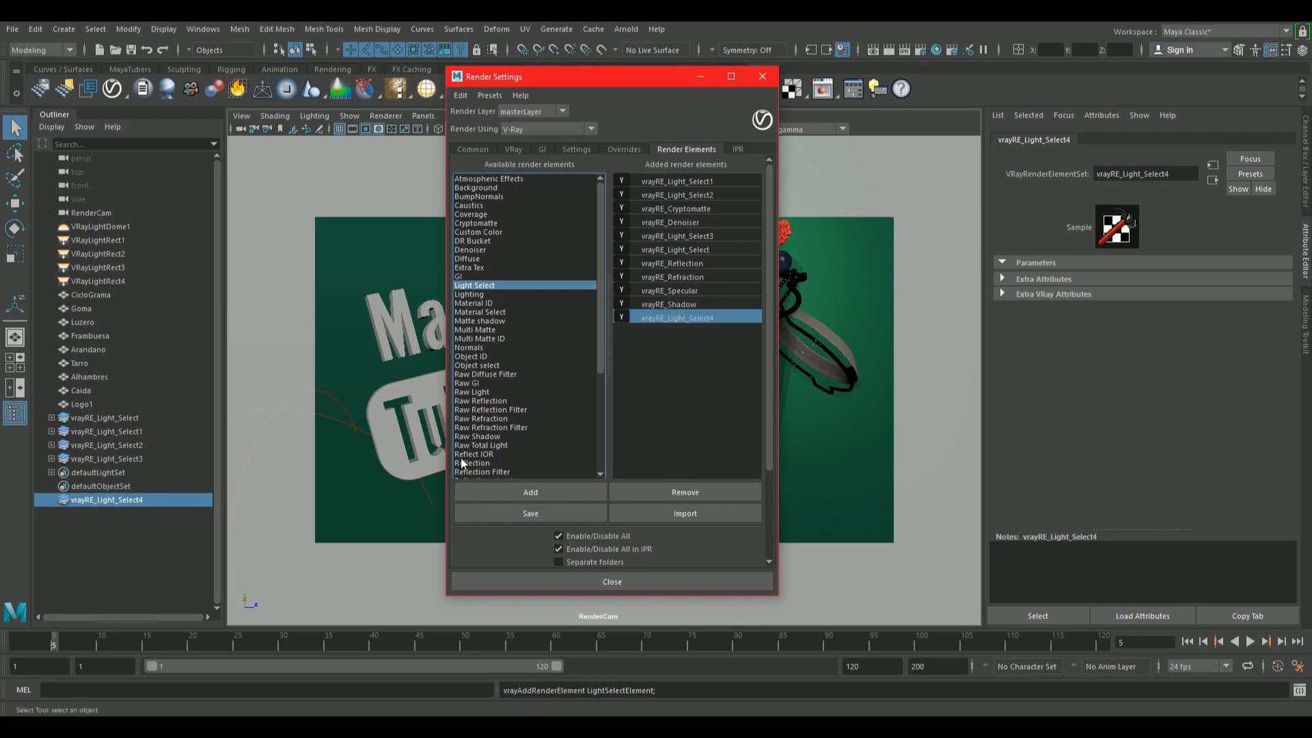
{"action": "left_click", "coordinate": [1054, 294]}
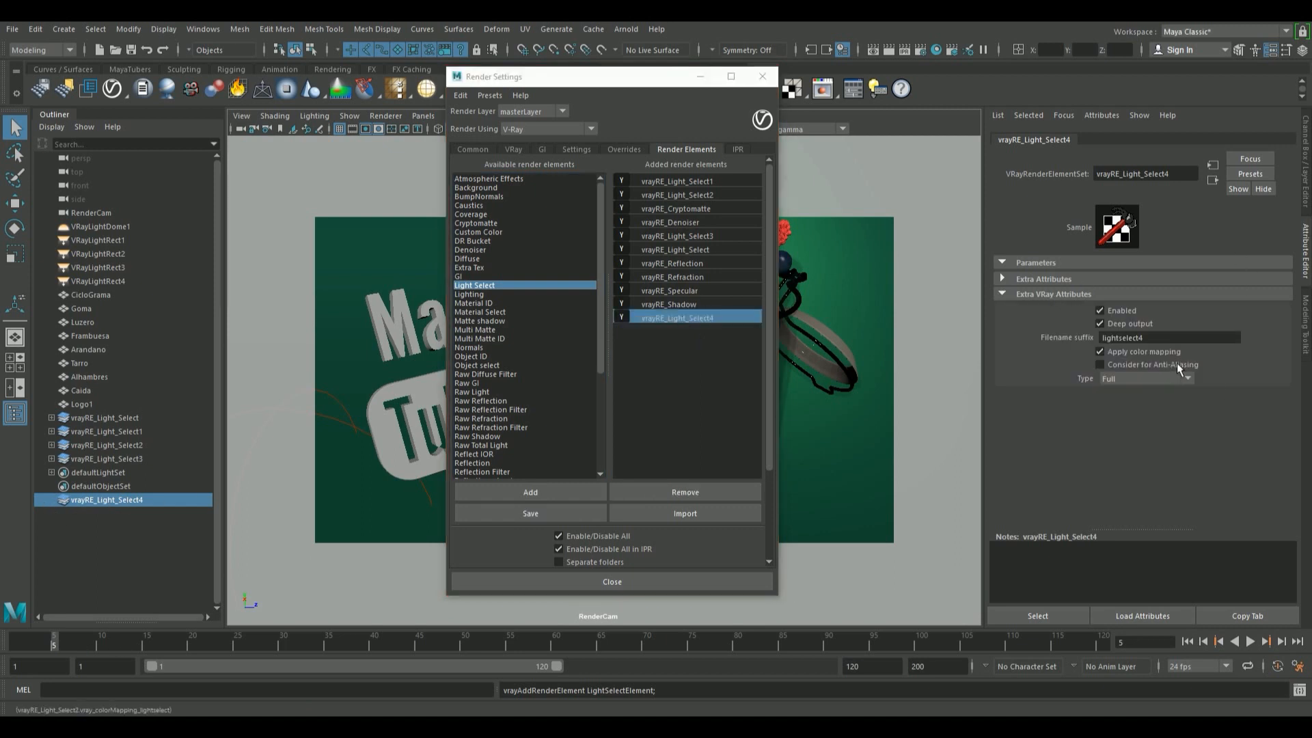
{"action": "left_click", "coordinate": [1144, 375]}
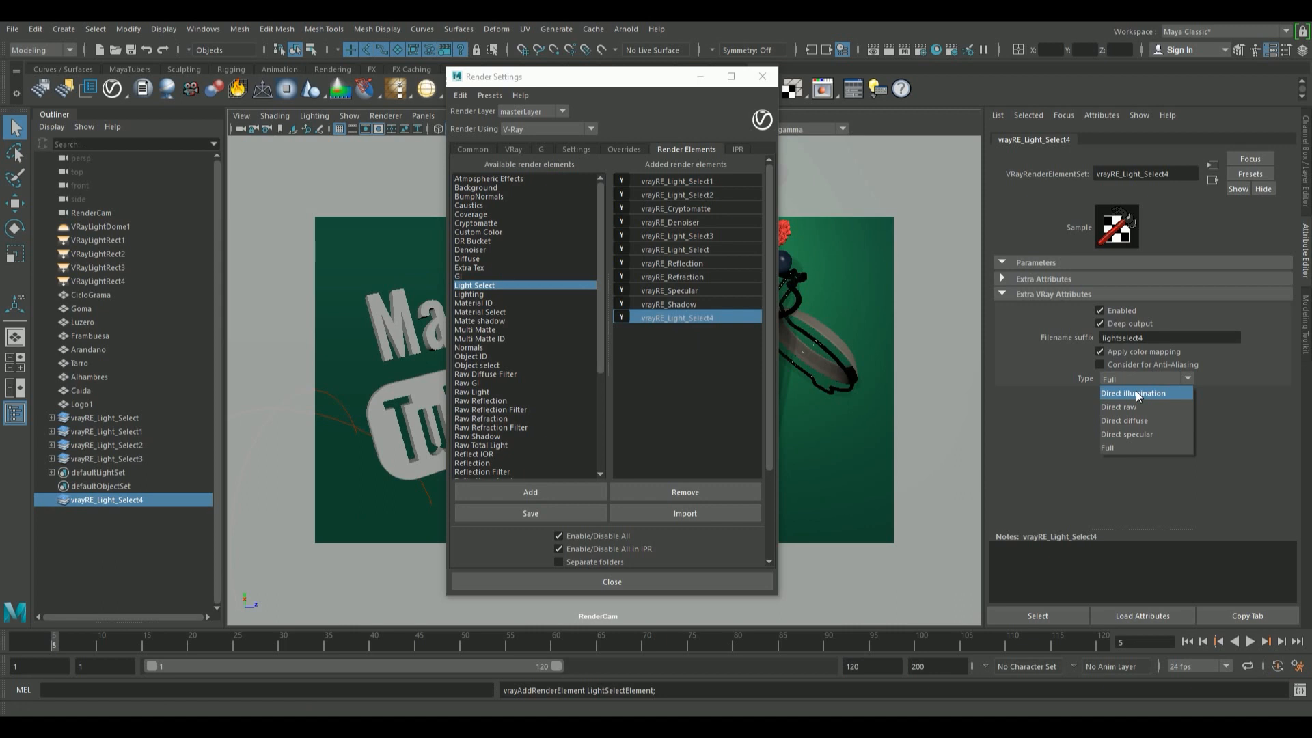
{"action": "left_click", "coordinate": [1126, 450]}
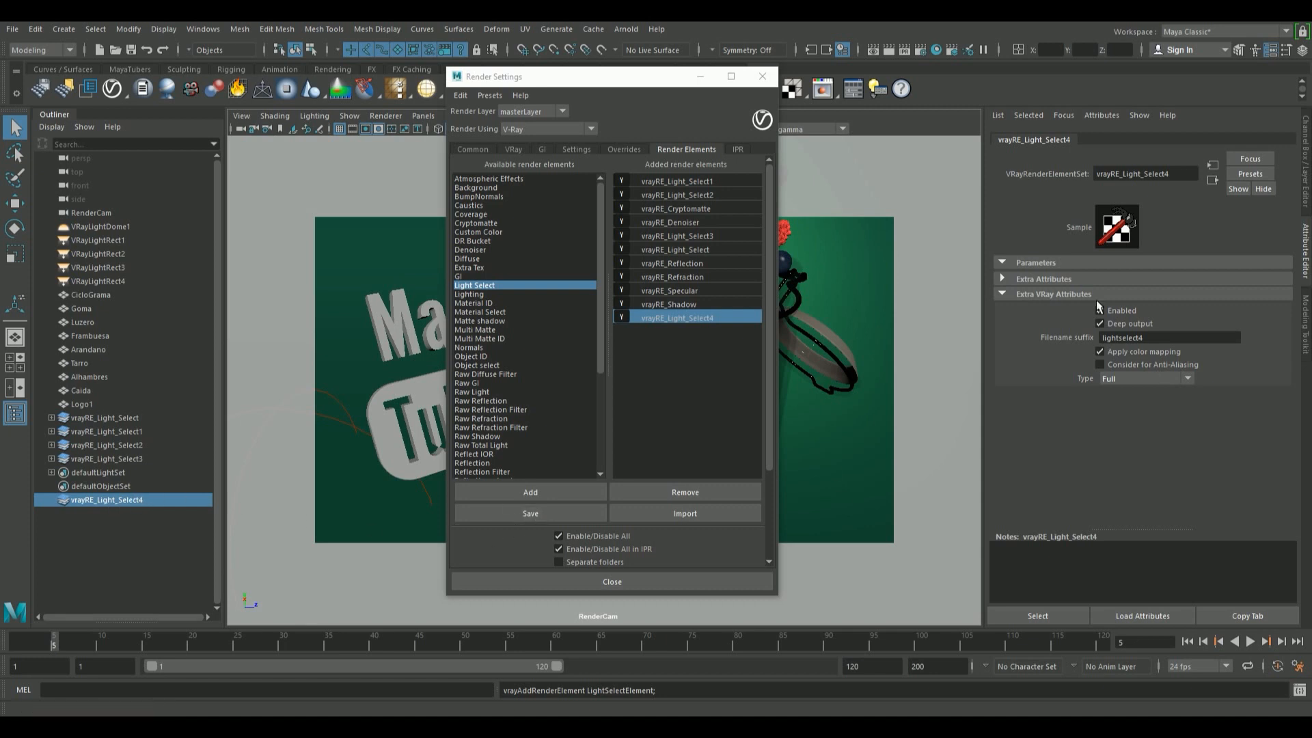
Assign VRayLightRect4 to the vrayRE_Light_Select4 set and check the set's contents.
{"action": "left_click", "coordinate": [82, 280]}
{"action": "left_click_drag", "start_coordinate": [95, 278], "coordinate": [96, 498]}
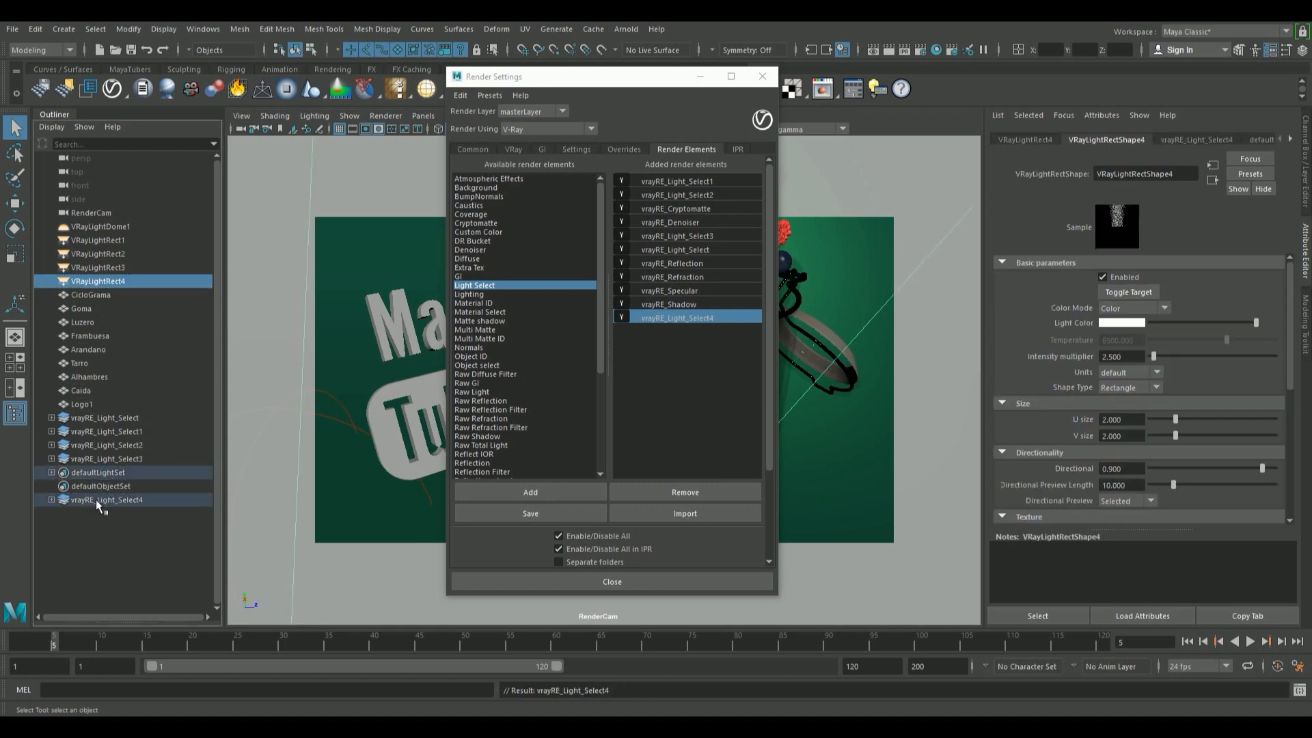
{"action": "left_click", "coordinate": [51, 501]}
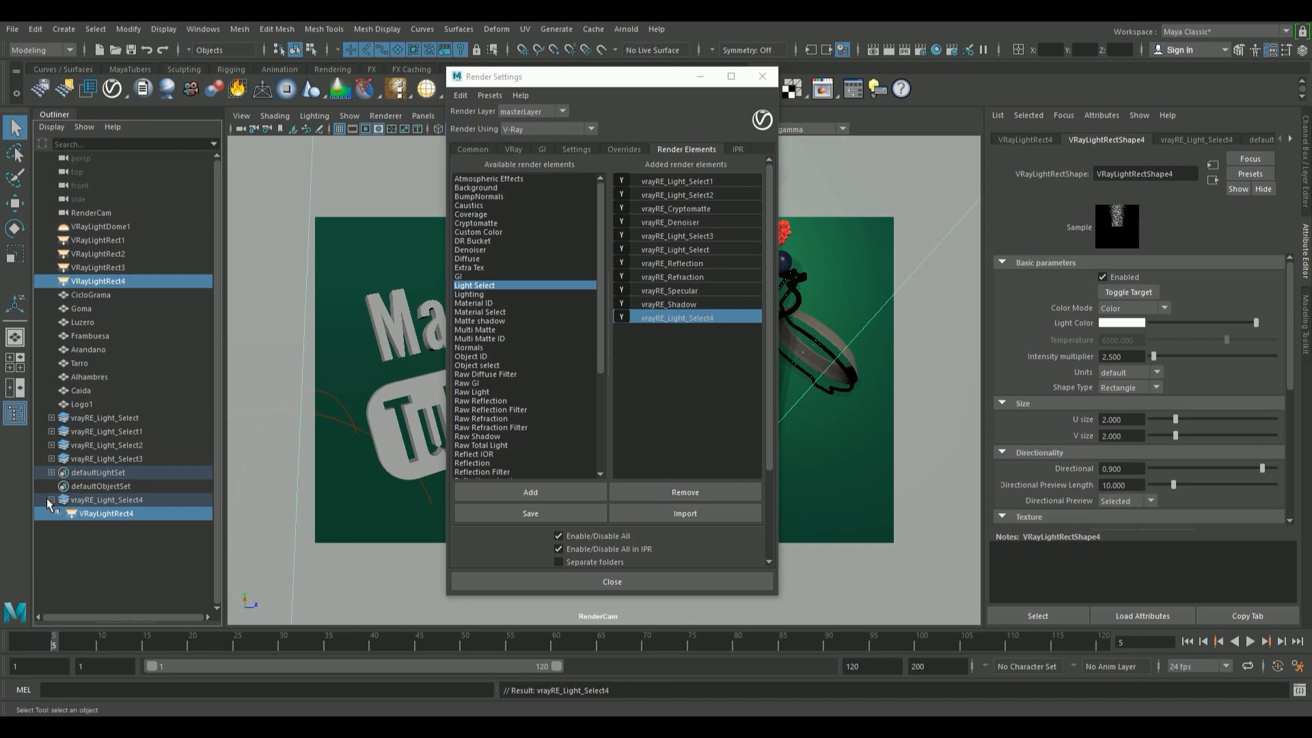
{"action": "left_click", "coordinate": [47, 499]}
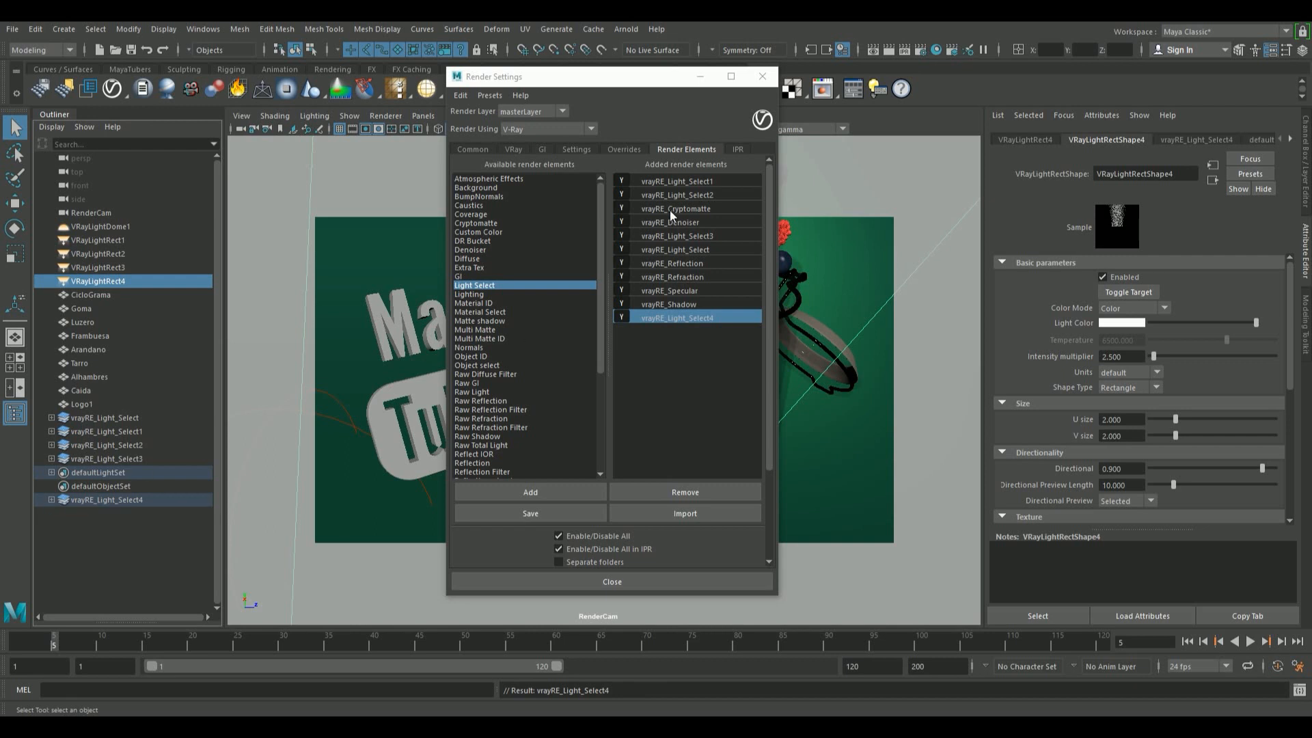
Examine the V-Ray attributes of vrayRE_Cryptomatte, the Caida and Logo1 objects in the viewport, and the material of Logo1.
{"action": "left_click", "coordinate": [688, 209]}
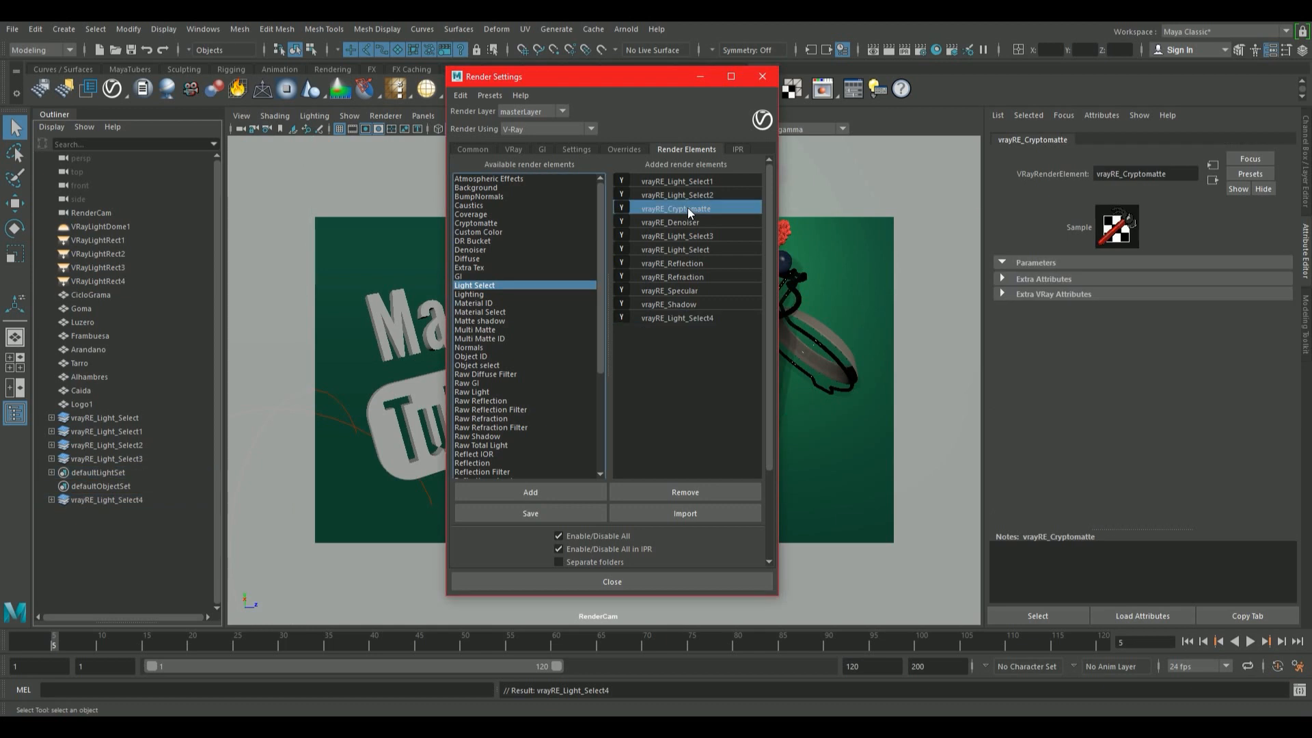
{"action": "left_click", "coordinate": [1030, 293]}
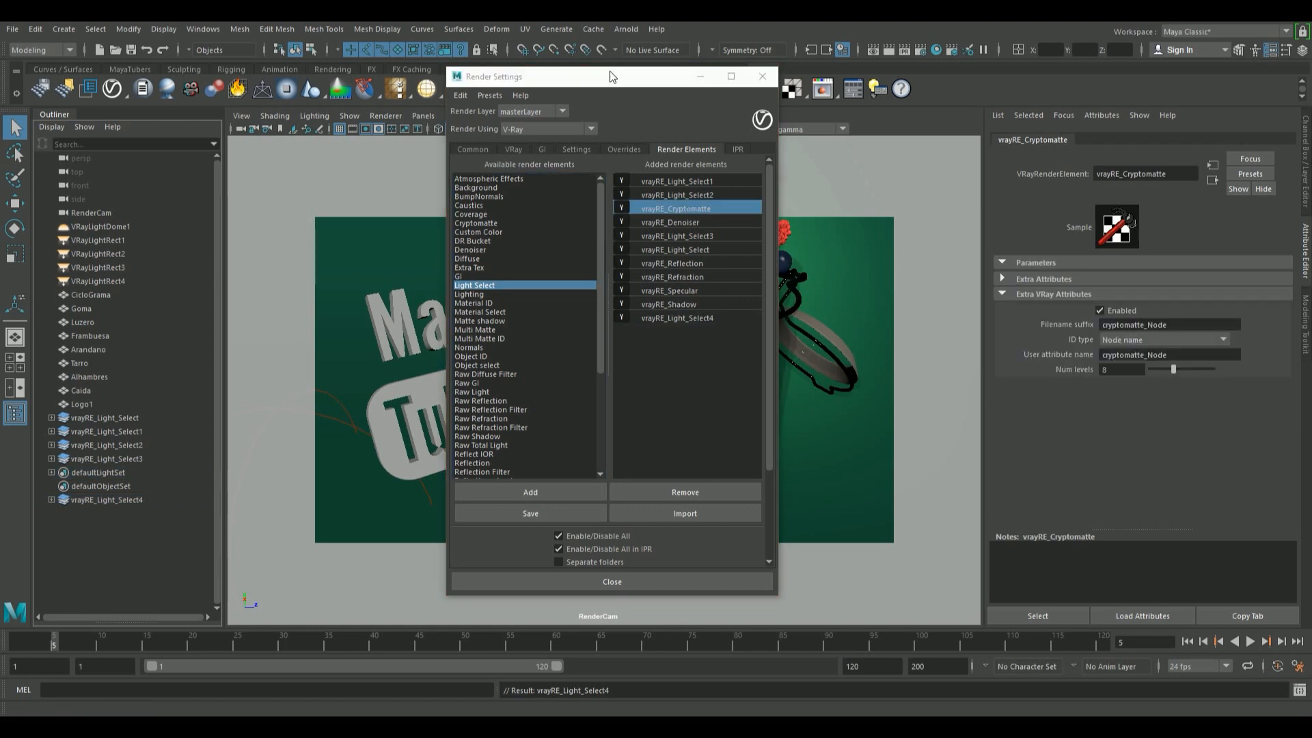
{"action": "left_click_drag", "start_coordinate": [609, 71], "coordinate": [894, 59]}
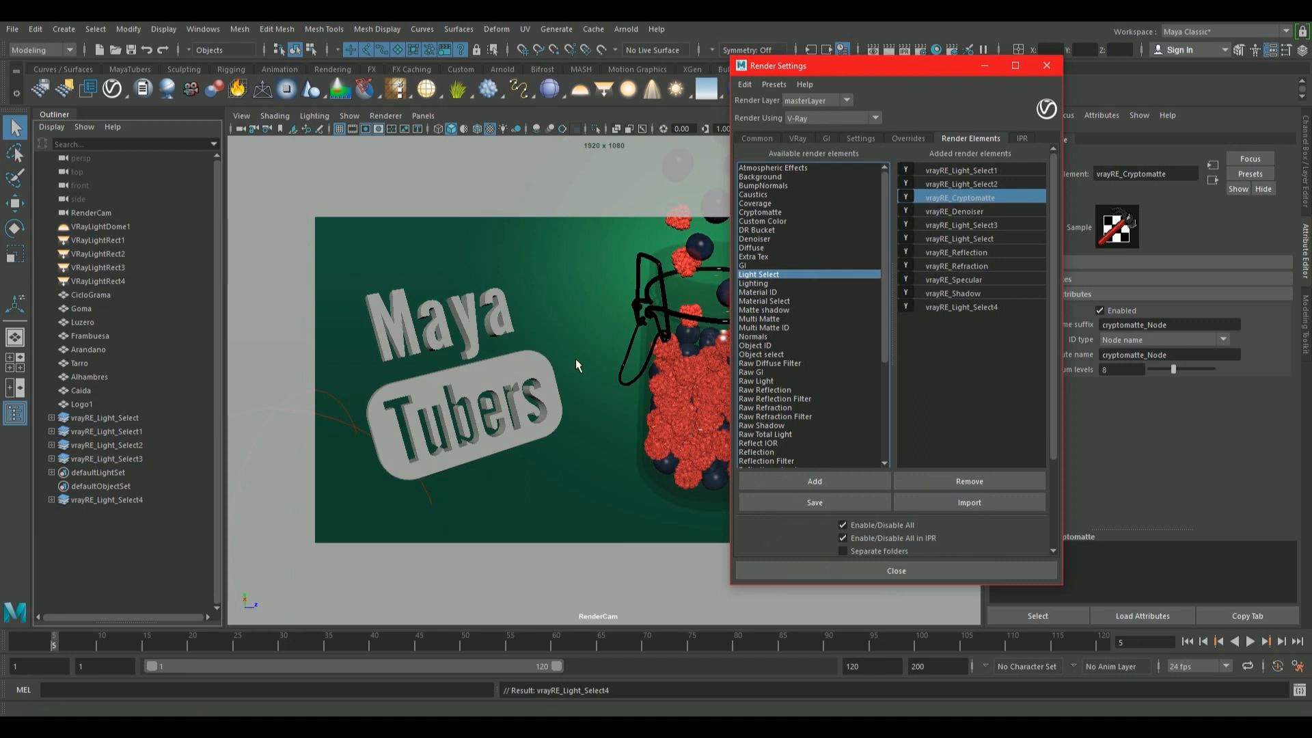
{"action": "left_click_drag", "start_coordinate": [898, 70], "coordinate": [816, 358]}
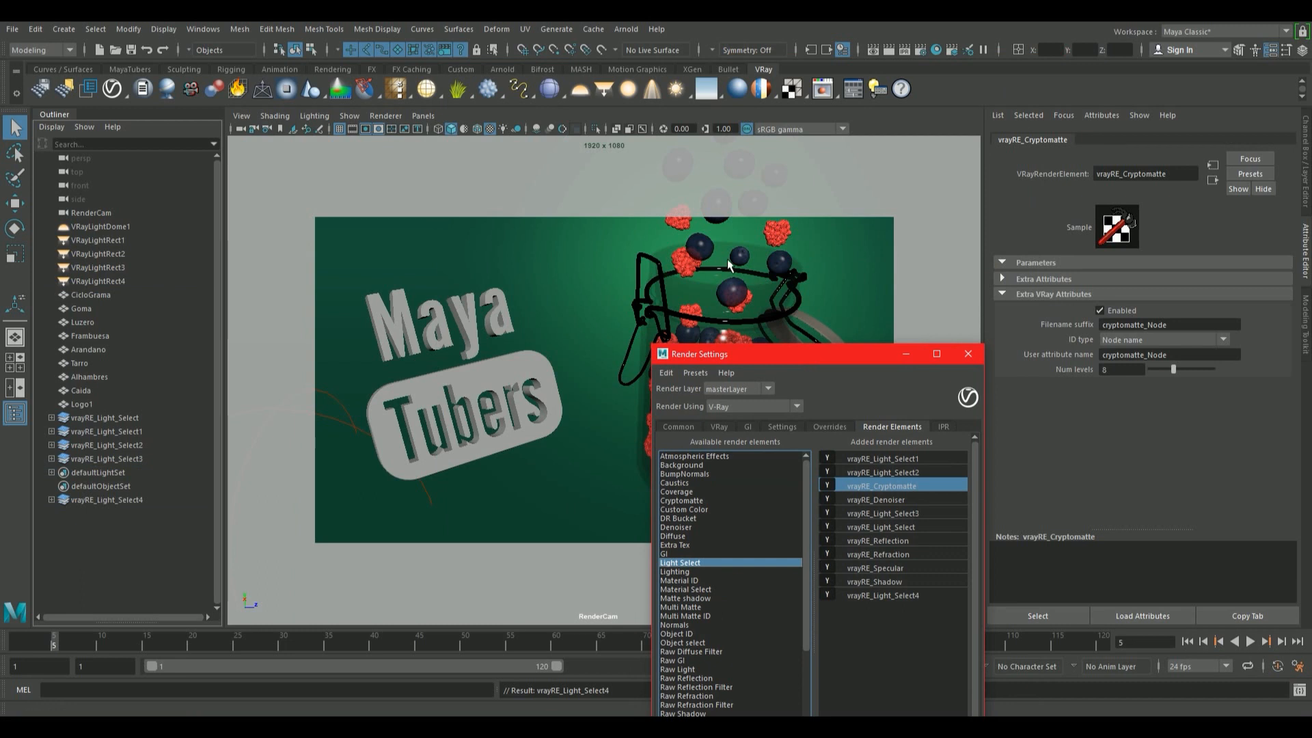
{"action": "left_click", "coordinate": [704, 250]}
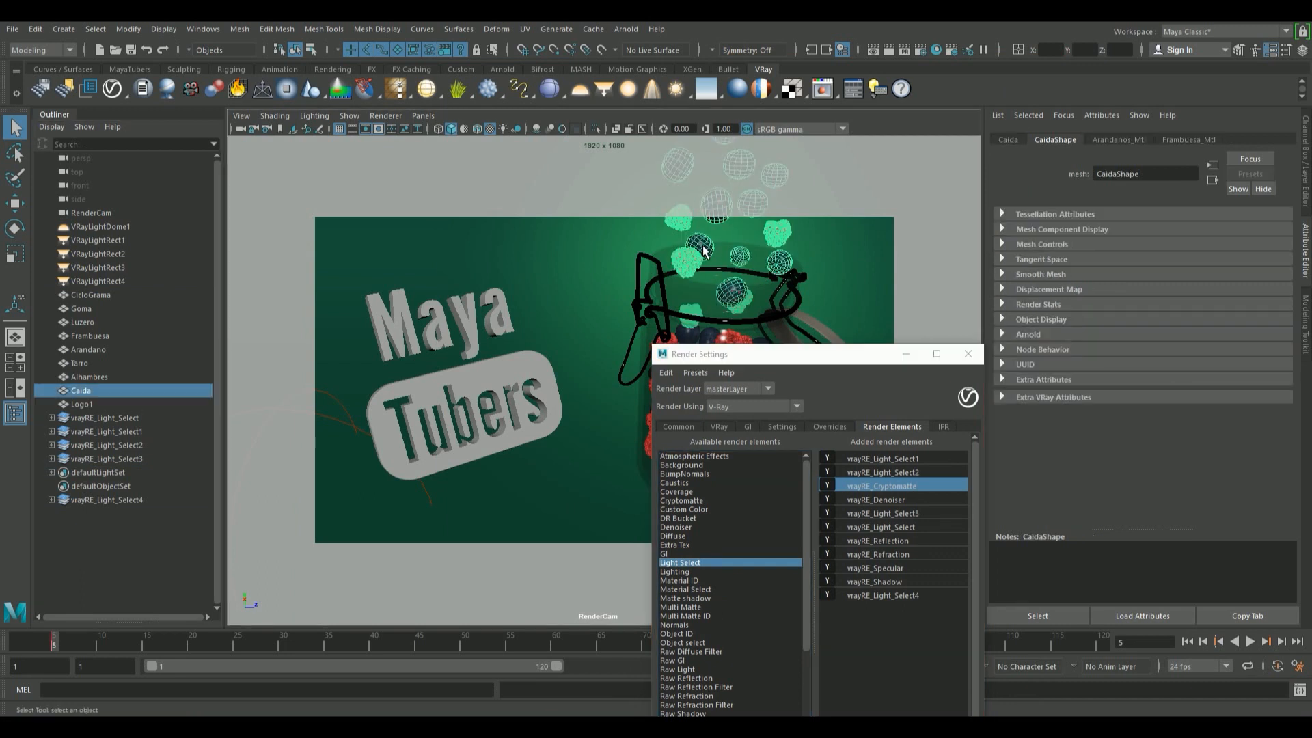
{"action": "left_click", "coordinate": [466, 330]}
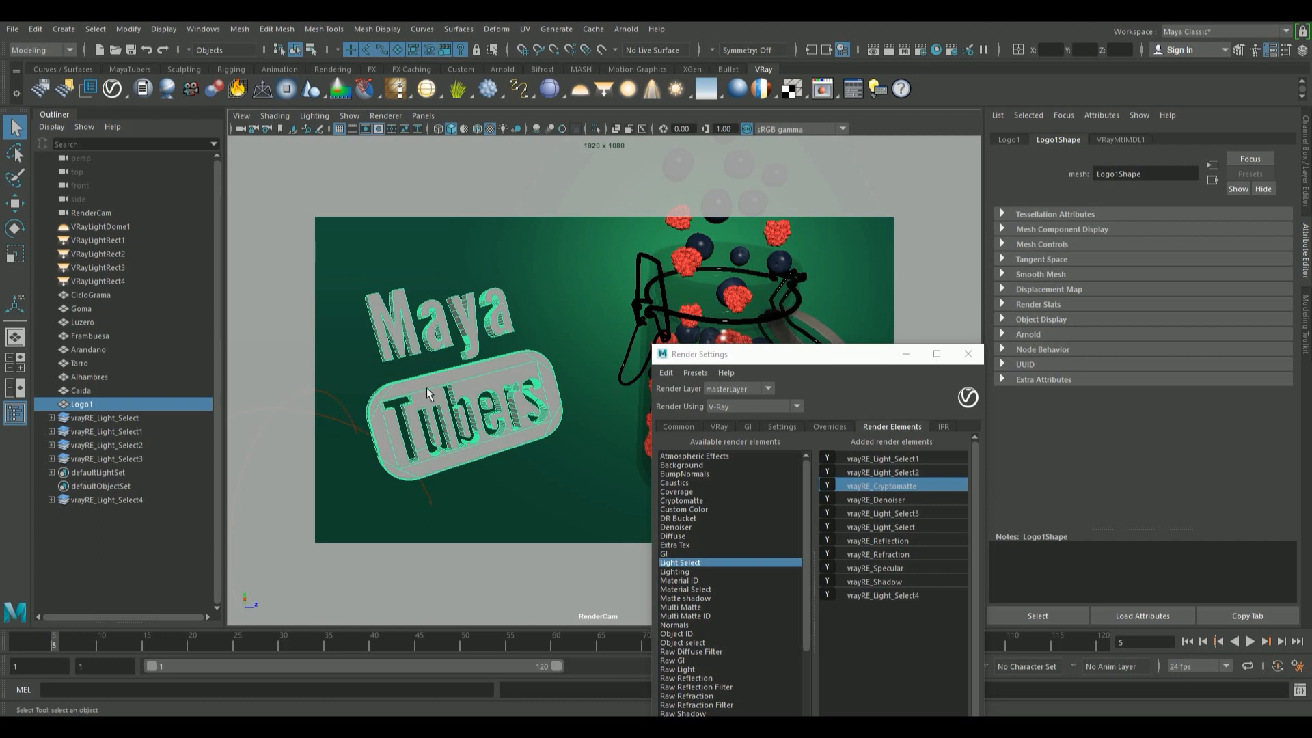
{"action": "left_click_drag", "start_coordinate": [732, 360], "coordinate": [584, 188]}
{"action": "left_click", "coordinate": [1118, 141]}
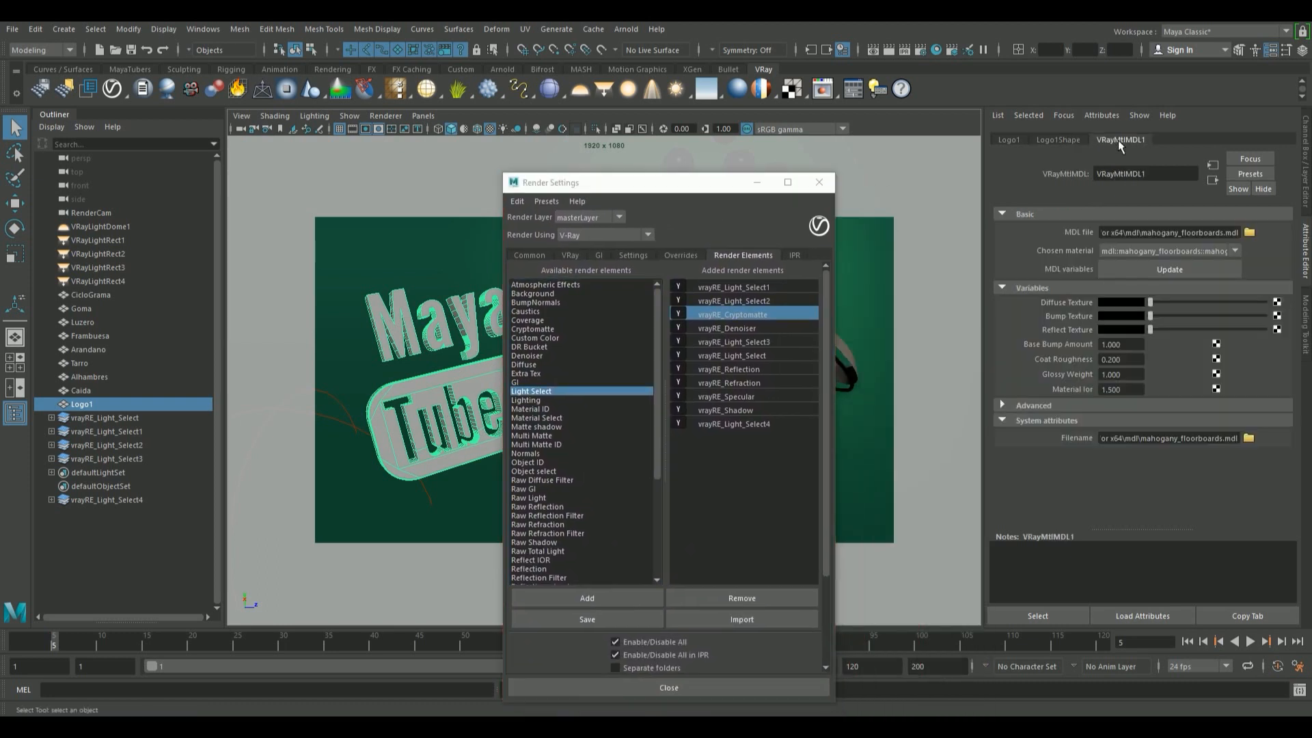
Try the Cryptomatte ID types Node name with hierarchy, Material name and V-Ray user attribute, and return to Node name.
{"action": "left_click", "coordinate": [727, 318]}
{"action": "left_click", "coordinate": [1174, 342]}
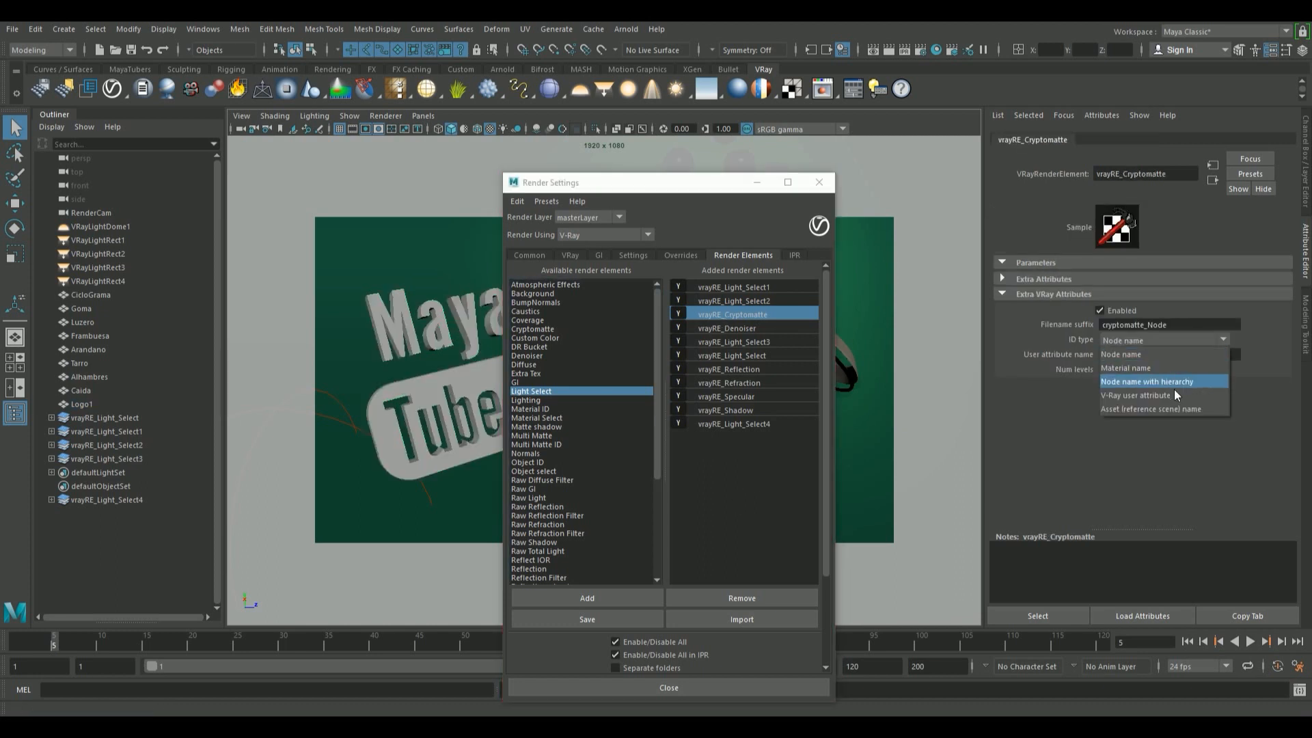
{"action": "left_click", "coordinate": [1170, 381]}
{"action": "left_click", "coordinate": [1174, 340]}
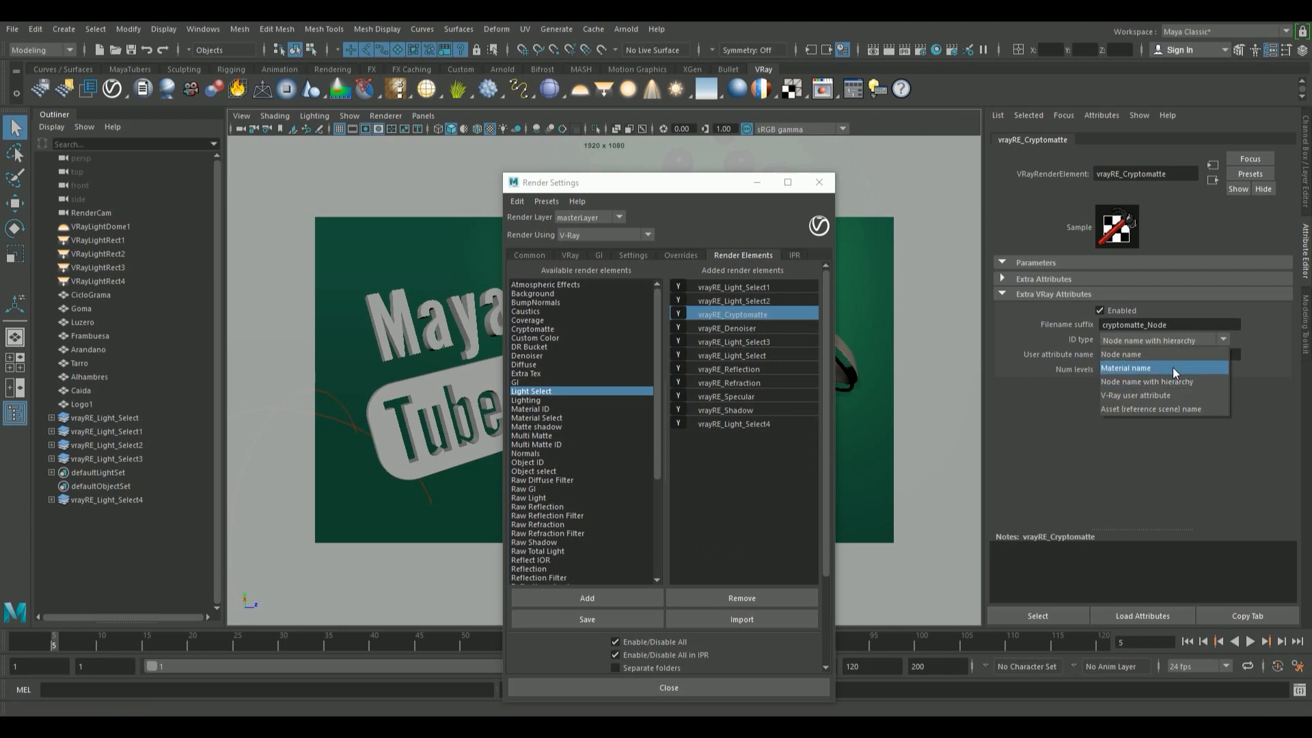
{"action": "left_click", "coordinate": [1173, 370]}
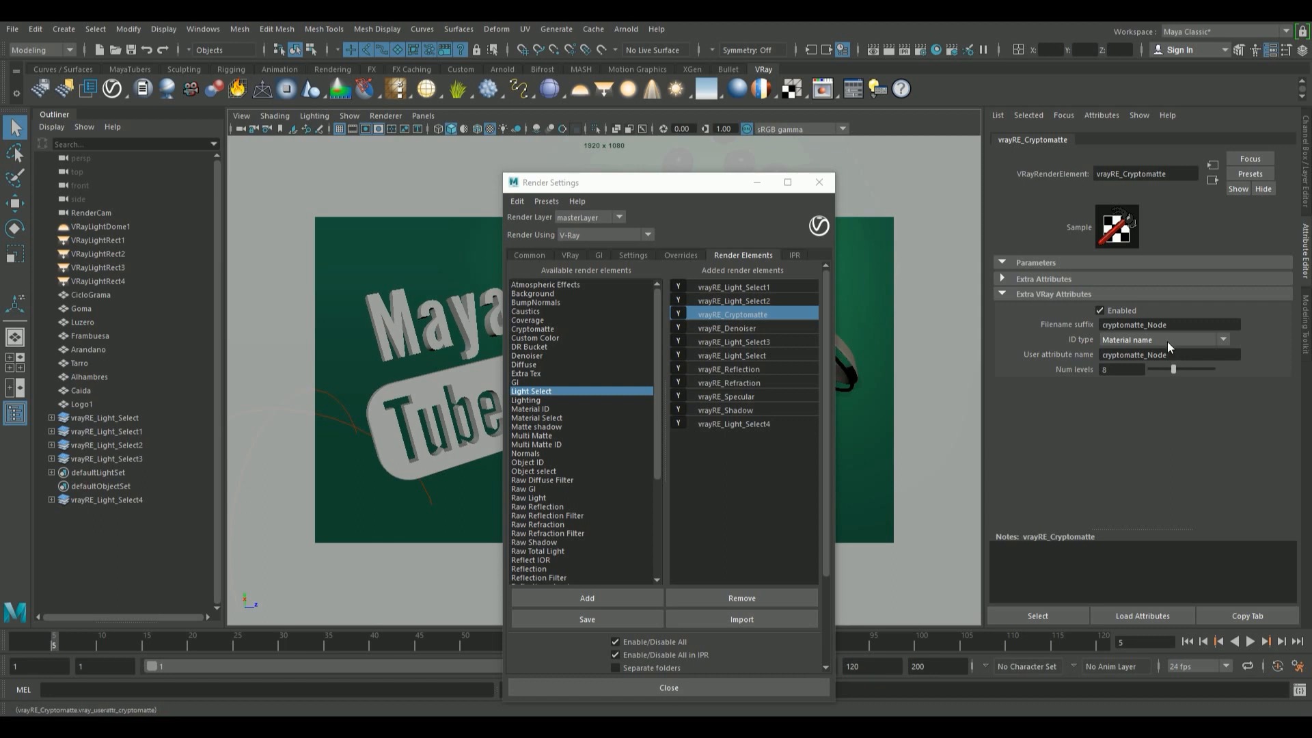
{"action": "left_click", "coordinate": [1167, 341]}
{"action": "left_click", "coordinate": [1174, 395]}
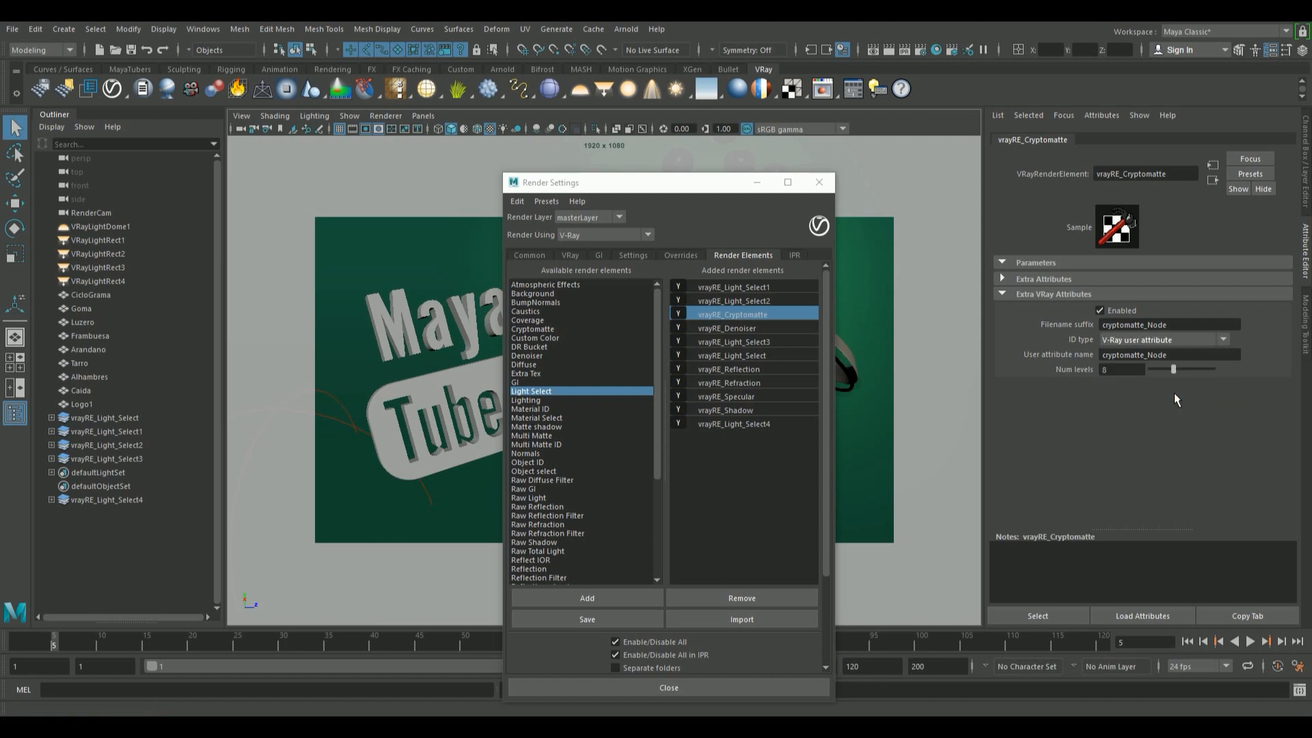
{"action": "left_click", "coordinate": [1171, 340]}
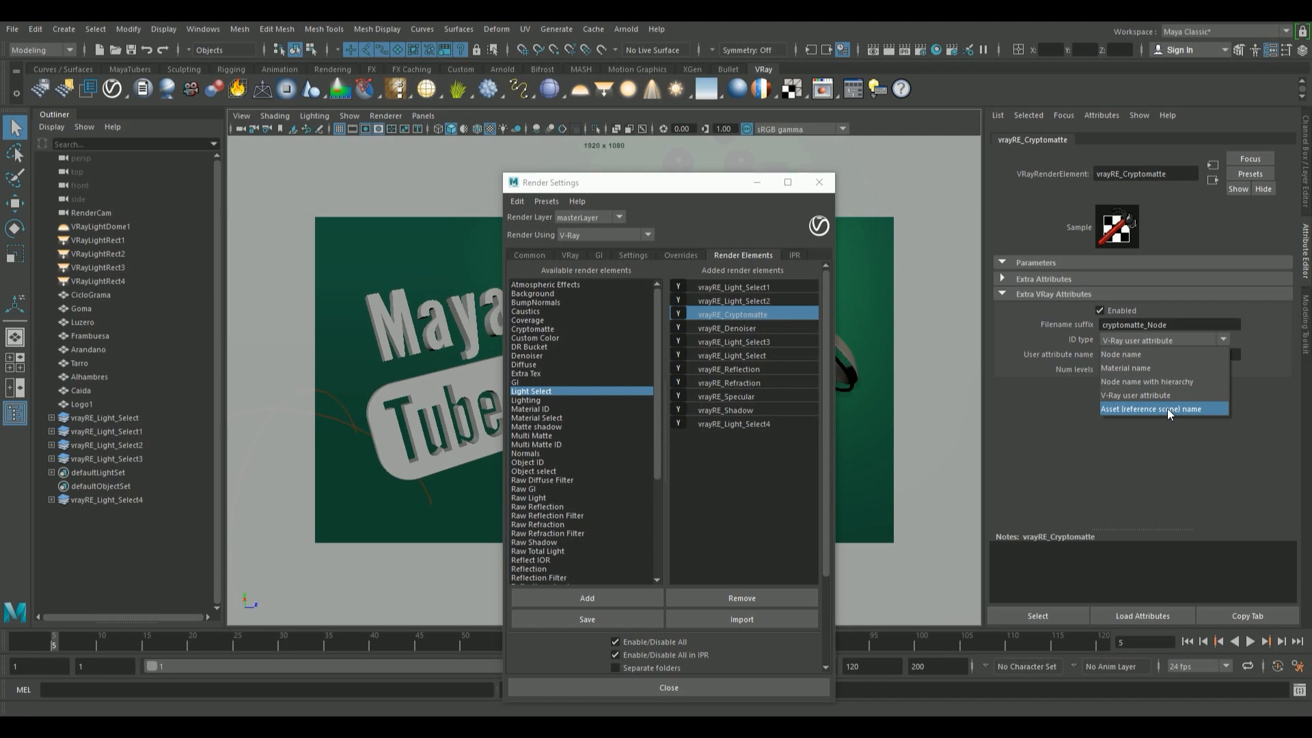
{"action": "left_click", "coordinate": [1150, 352]}
Close the render settings and render the RenderCam view in the V-Ray frame buffer.
{"action": "left_click_drag", "start_coordinate": [670, 181], "coordinate": [681, 126]}
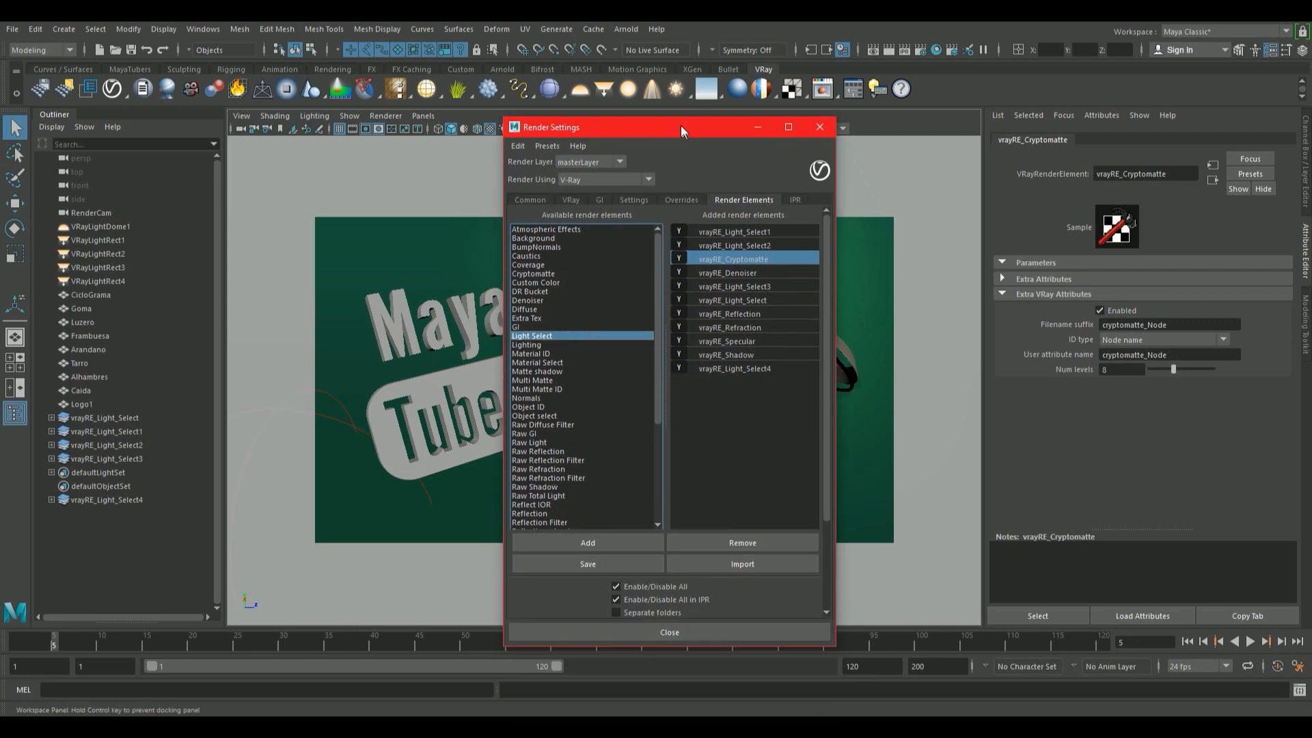
{"action": "left_click", "coordinate": [741, 633]}
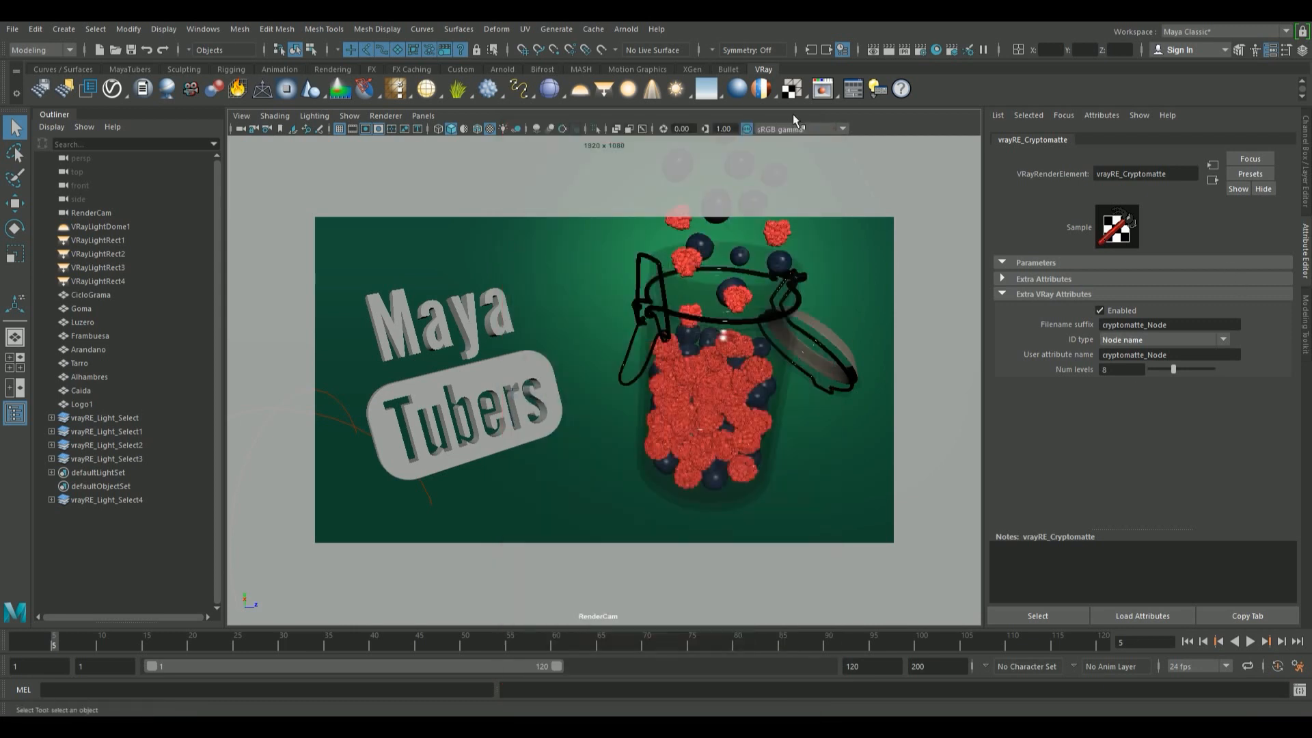
{"action": "left_click", "coordinate": [887, 49]}
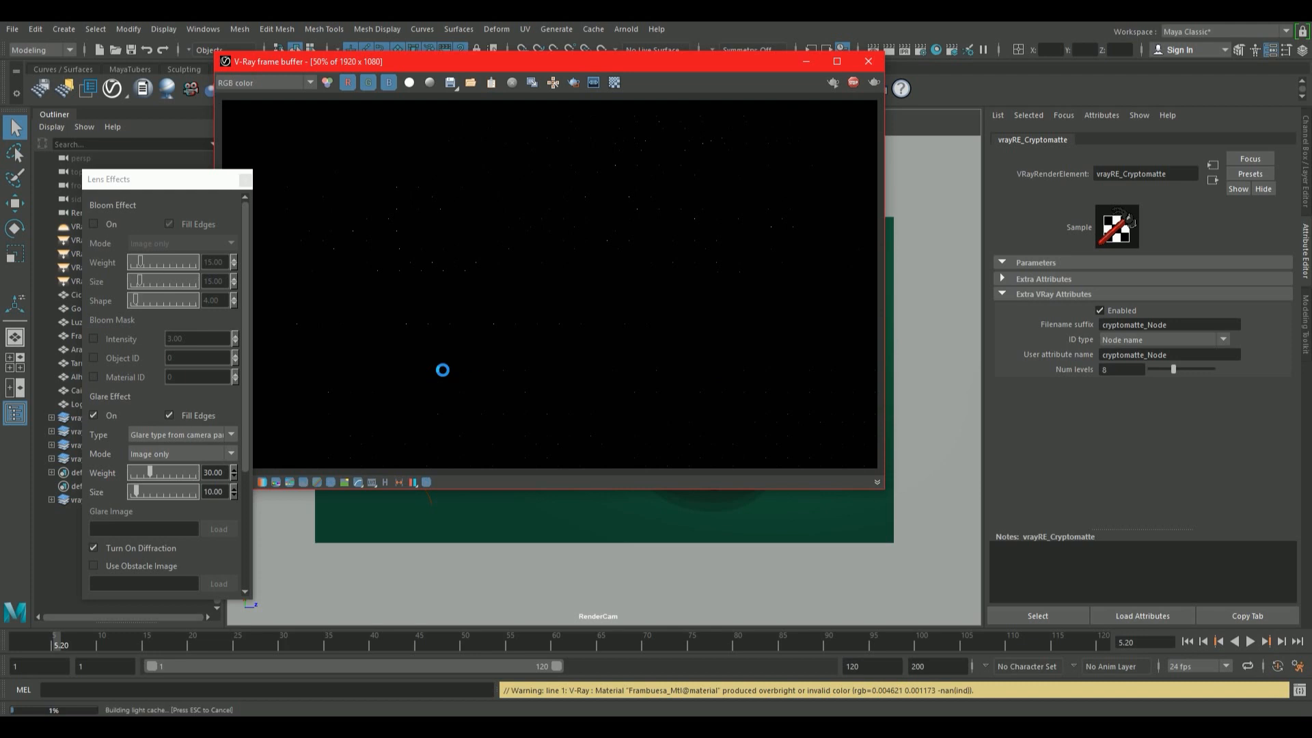
{"action": "left_click_drag", "start_coordinate": [533, 69], "coordinate": [598, 166]}
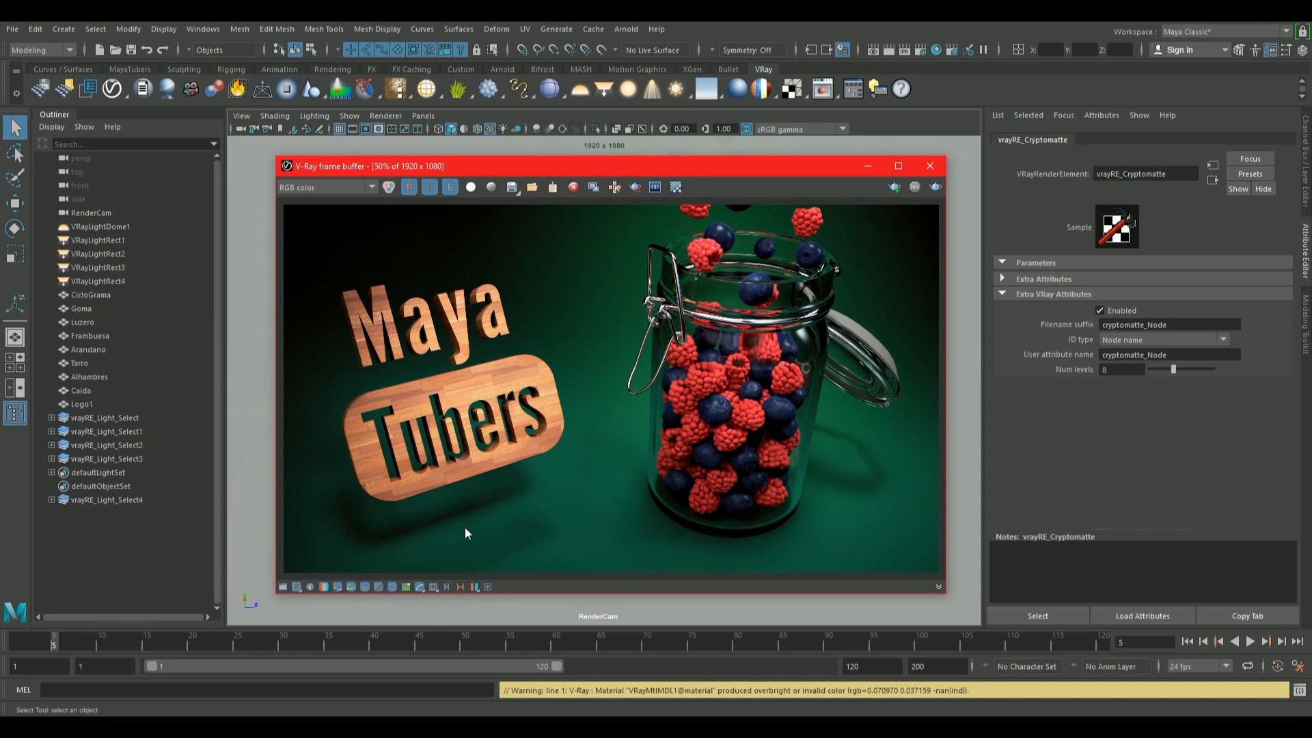
Show the render history and set the third saved render as image A to compare it with the current render.
{"action": "left_click", "coordinate": [446, 587]}
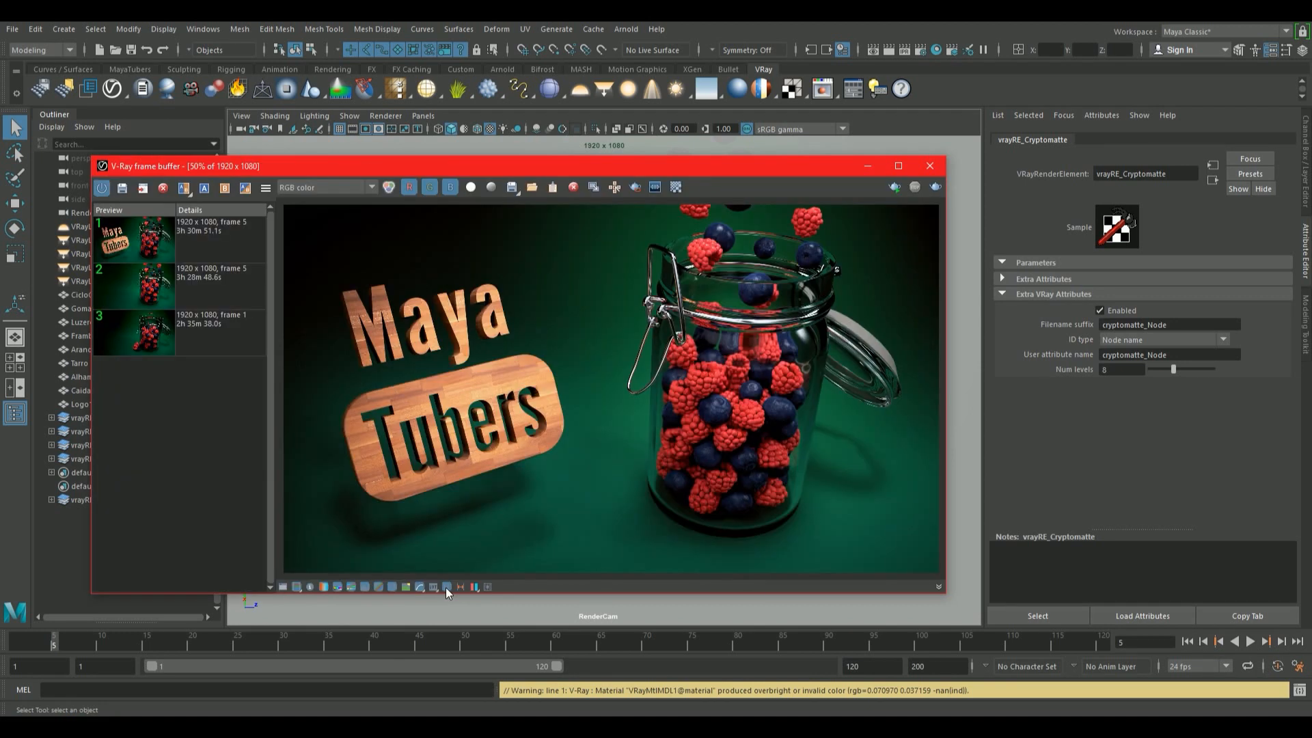
{"action": "left_click", "coordinate": [194, 330]}
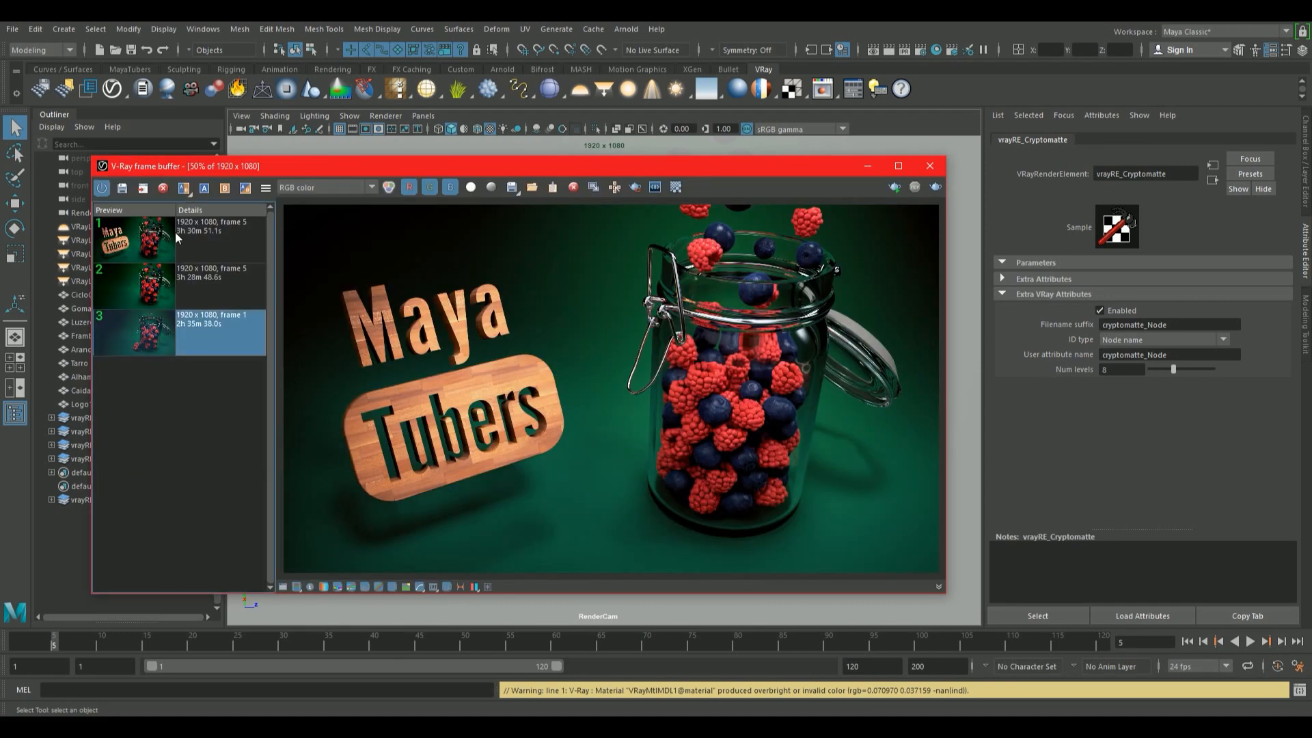
{"action": "left_click", "coordinate": [184, 188]}
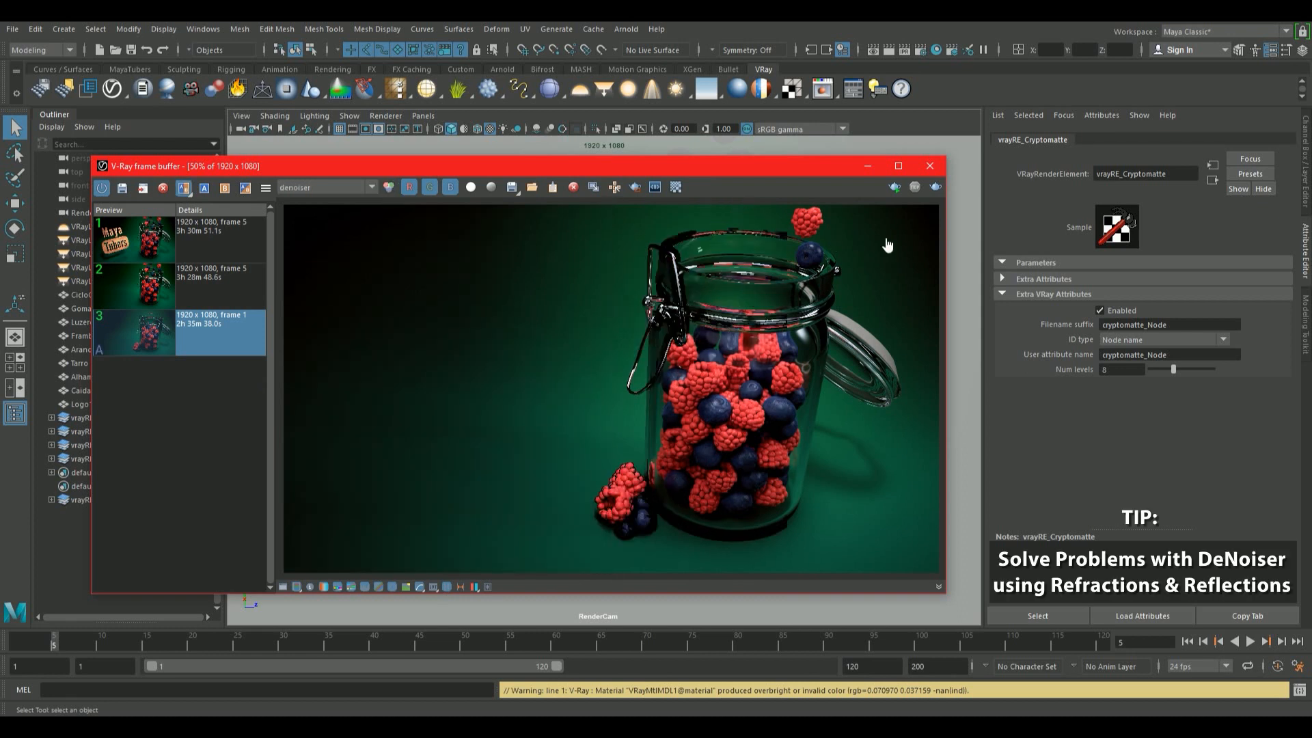
{"action": "left_click_drag", "start_coordinate": [943, 237], "coordinate": [985, 257]}
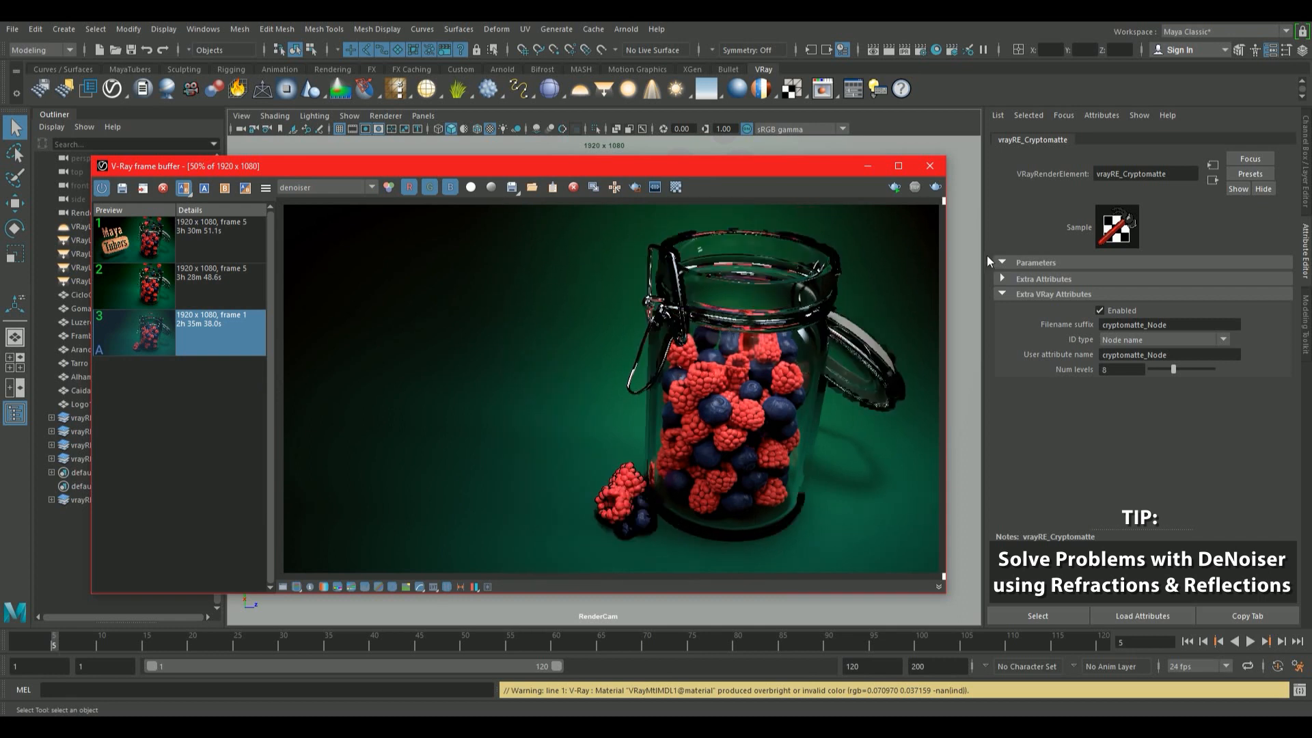
{"action": "mouse_move", "coordinate": [943, 256]}
{"action": "left_mouse_down"}
{"action": "mouse_move", "coordinate": [633, 265]}
{"action": "mouse_move", "coordinate": [940, 270]}
{"action": "left_mouse_up"}
Examine the advanced DMC sampler settings, including Adaptive Min Samples, in the V-Ray render settings and close them.
{"action": "left_click", "coordinate": [920, 50]}
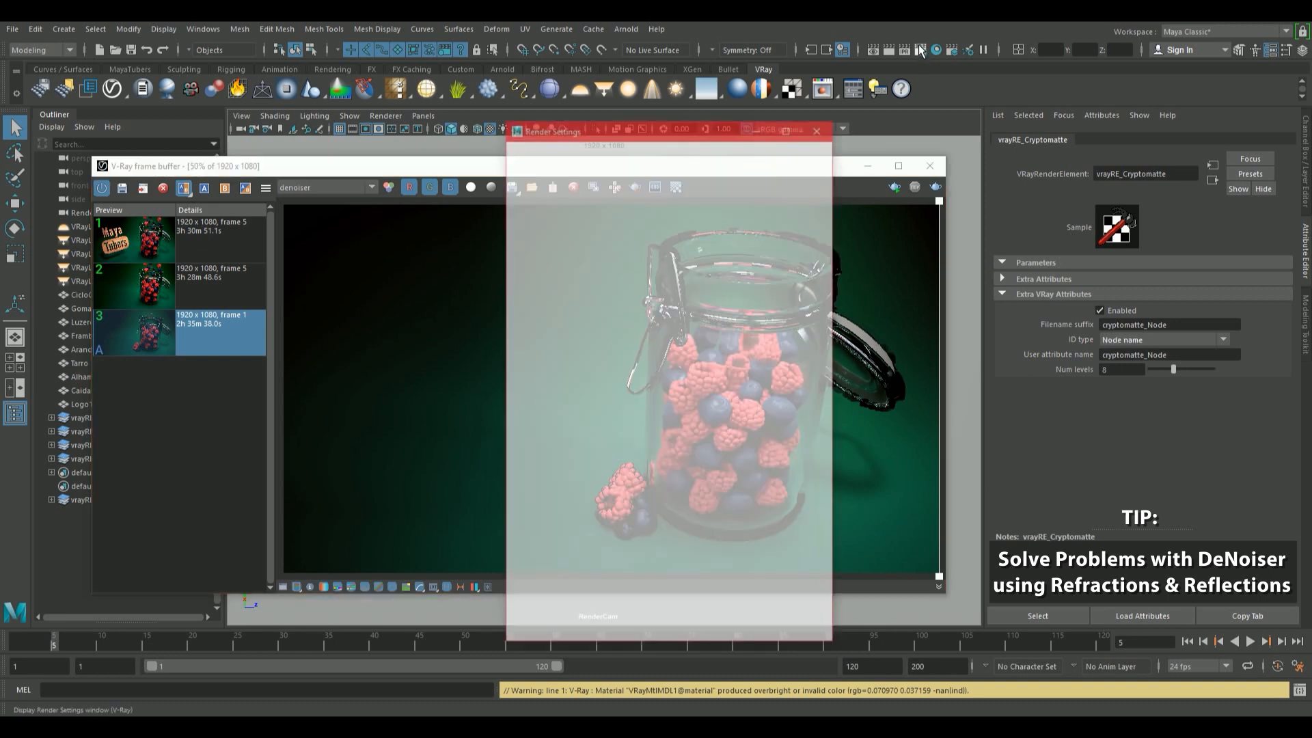
{"action": "left_click", "coordinate": [572, 200]}
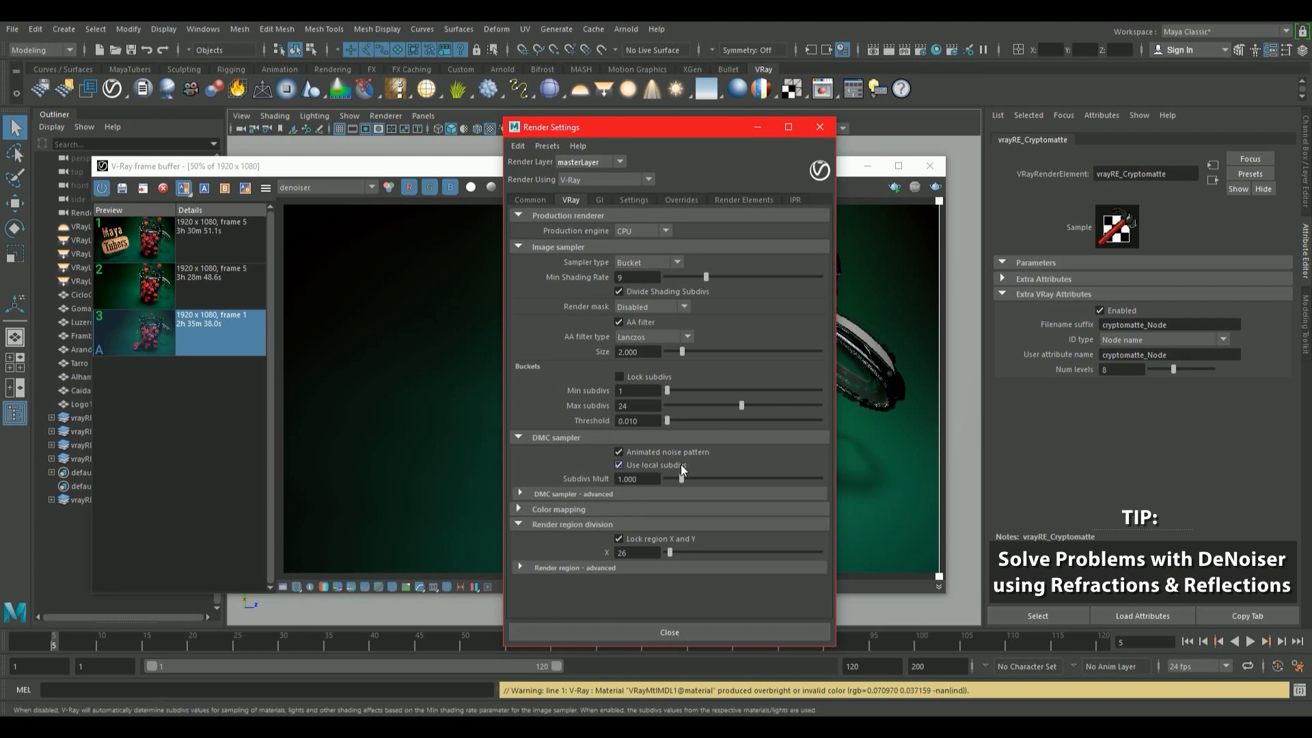
{"action": "left_click", "coordinate": [560, 494]}
{"action": "left_click_drag", "start_coordinate": [634, 540], "coordinate": [600, 541]}
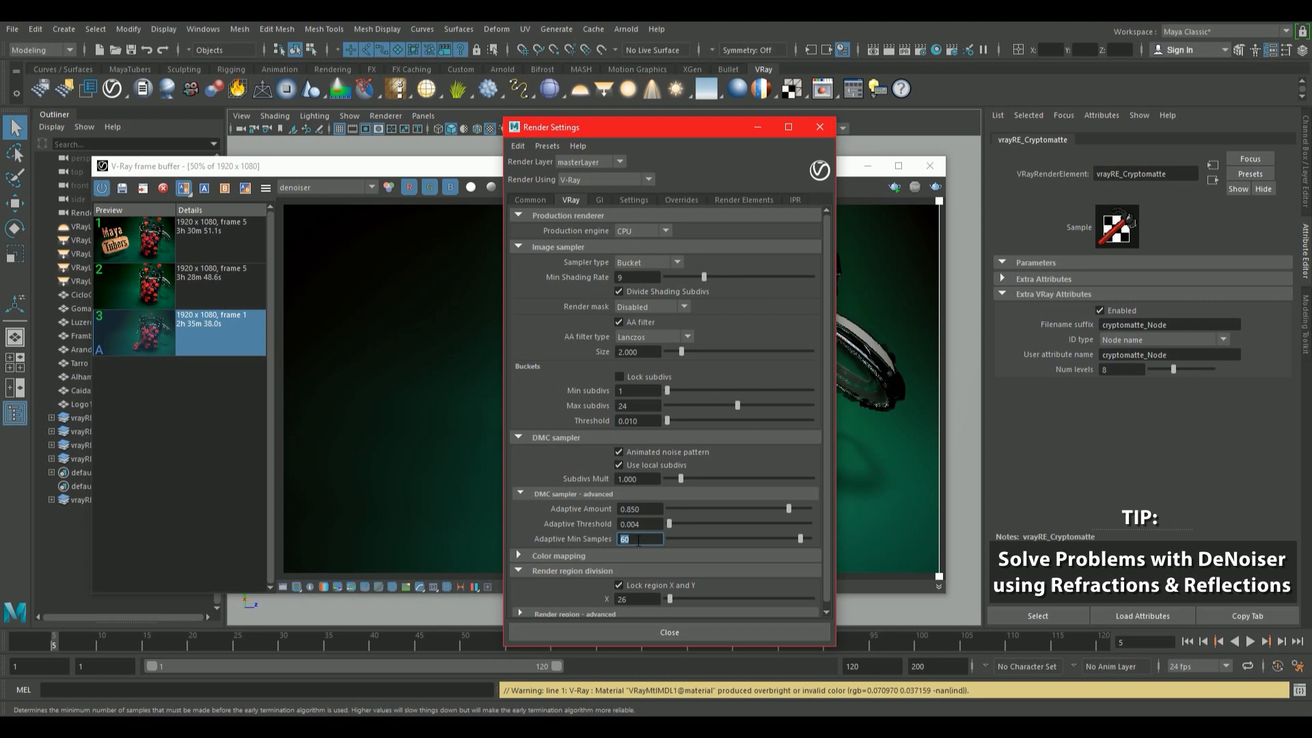
{"action": "left_click_drag", "start_coordinate": [713, 126], "coordinate": [450, 156]}
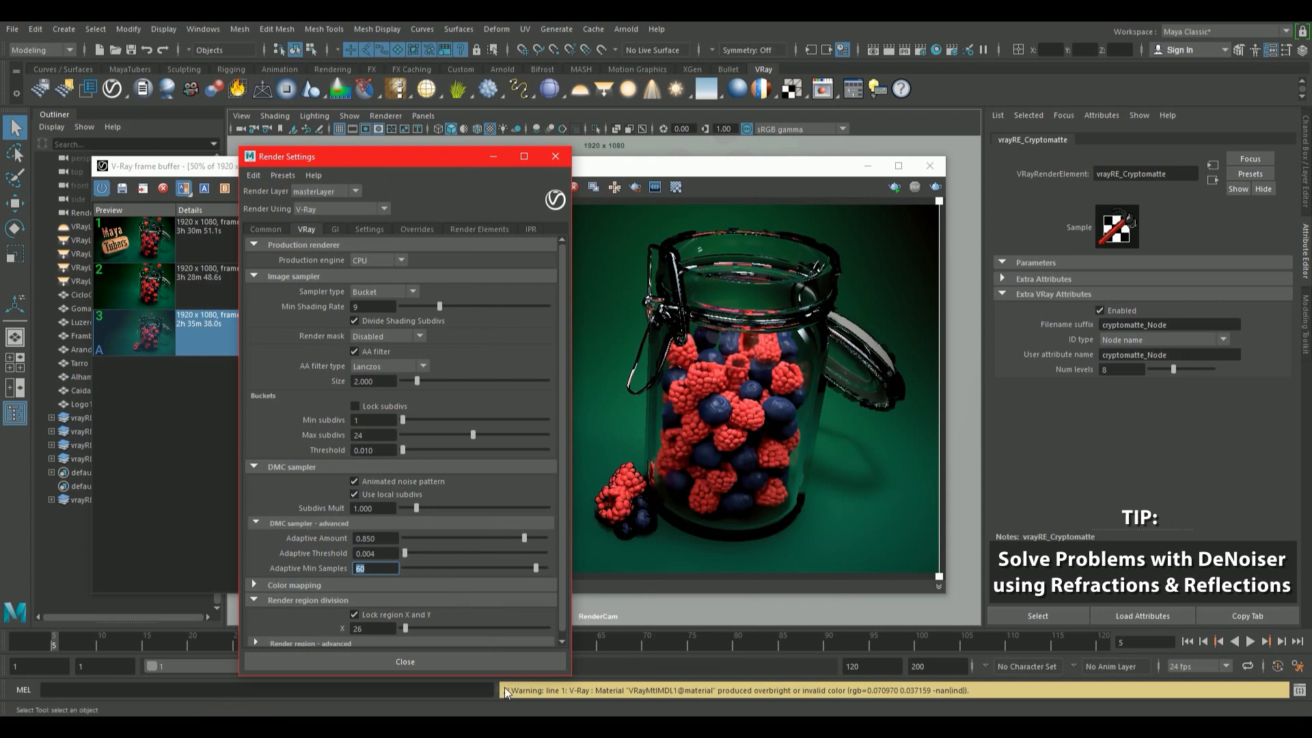
{"action": "left_click", "coordinate": [458, 659]}
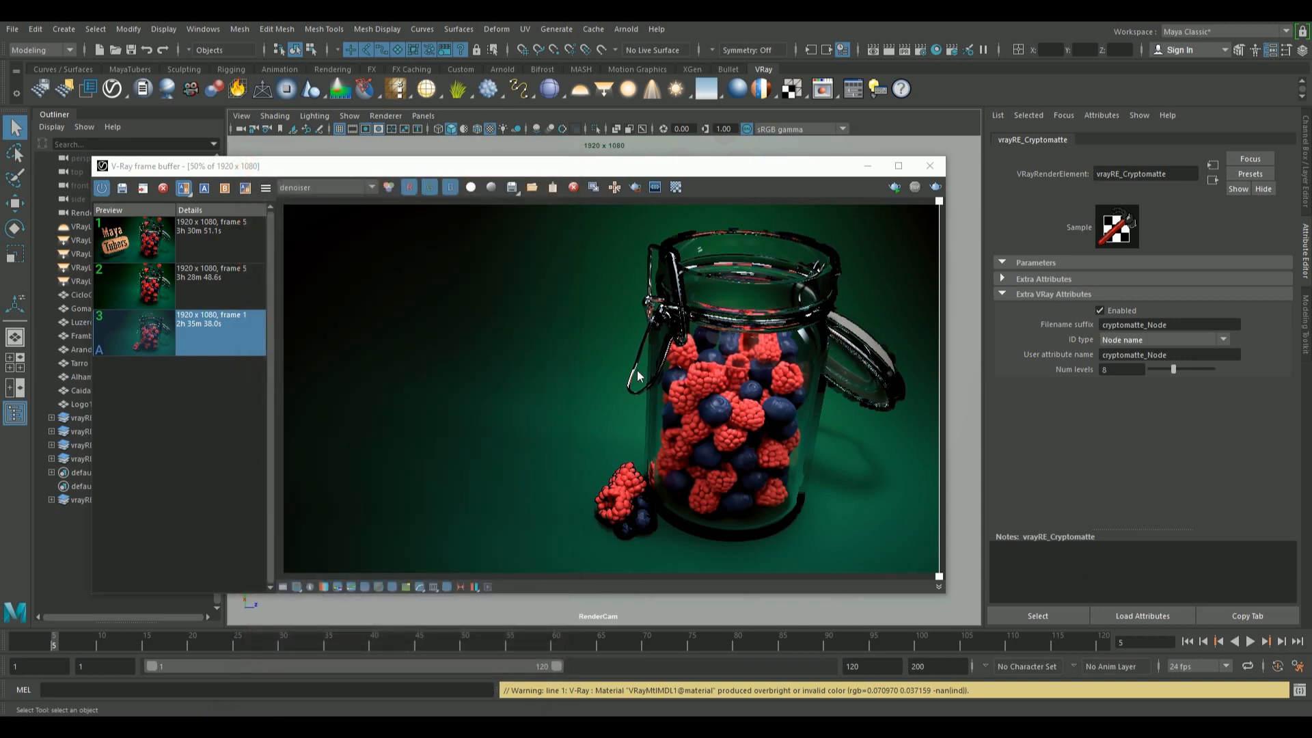
Sweep the image A comparison across the render, and view the light select and Cryptomatte elements one by one in the frame buffer.
{"action": "left_click_drag", "start_coordinate": [937, 204], "coordinate": [278, 294]}
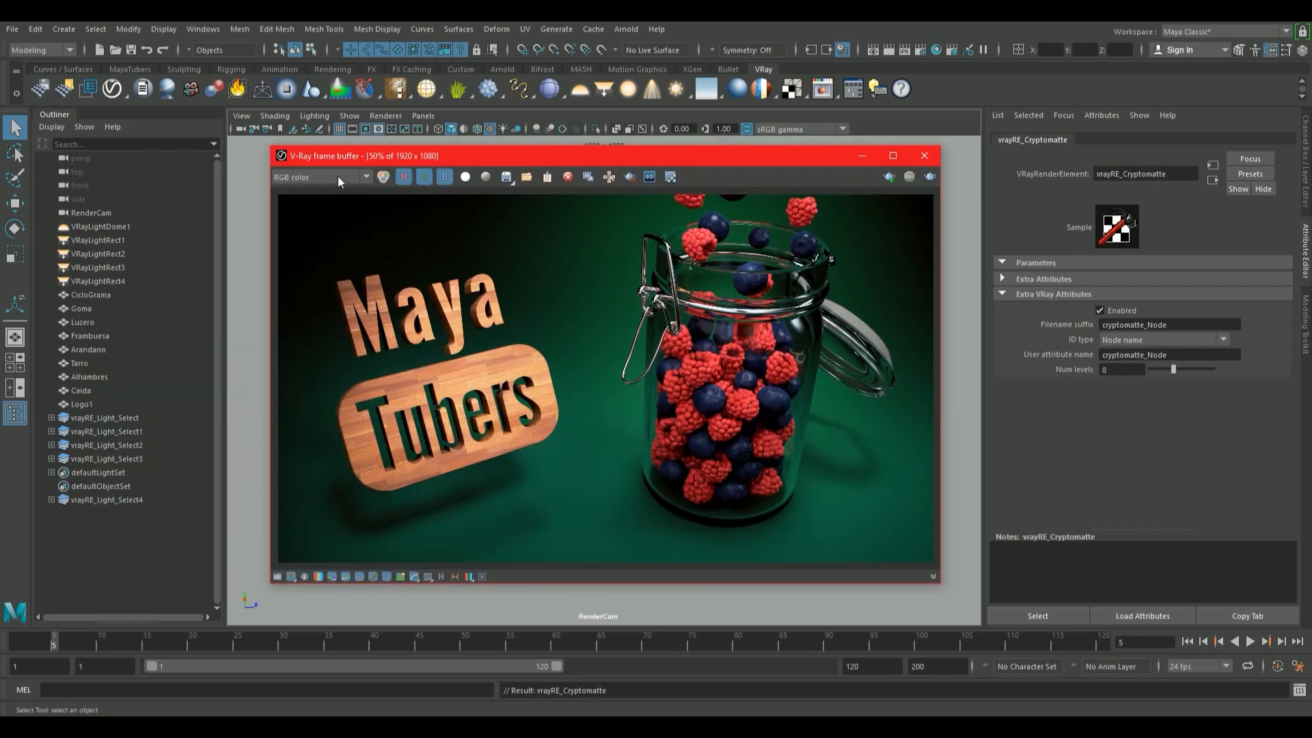
{"action": "left_click", "coordinate": [338, 176]}
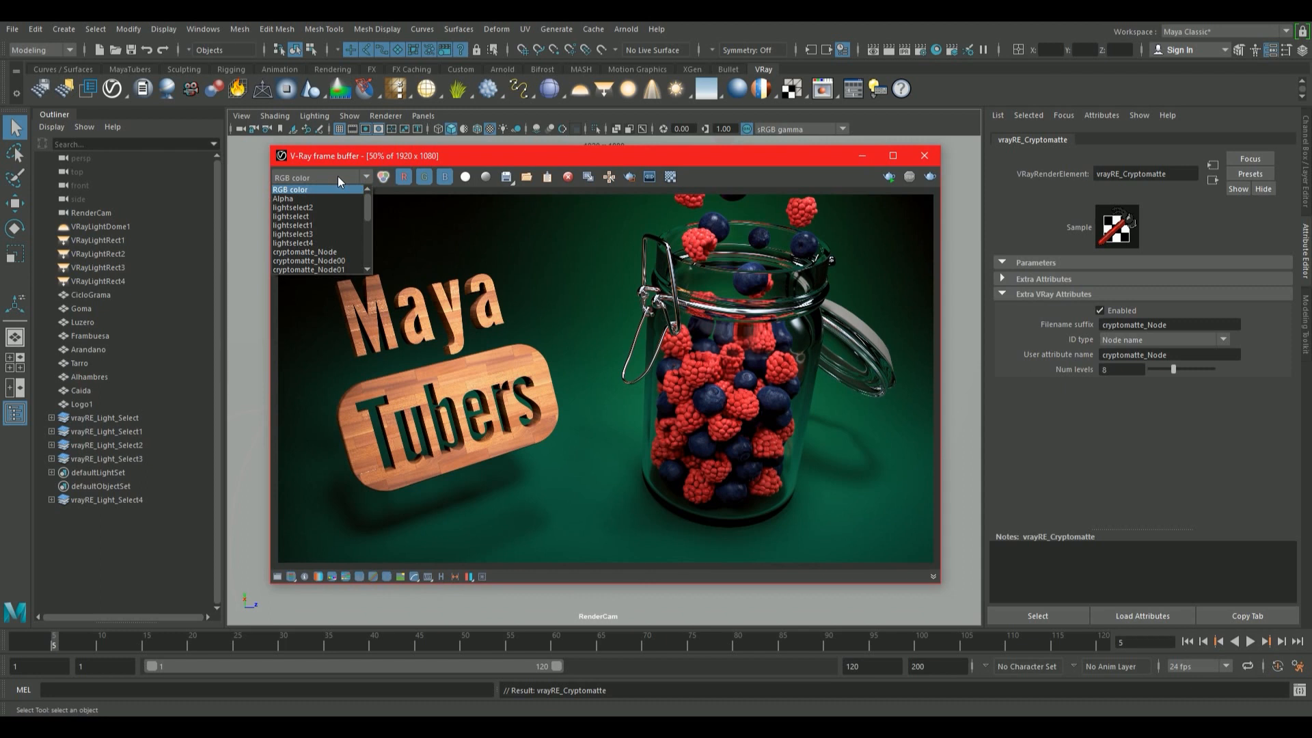
{"action": "left_click", "coordinate": [341, 205]}
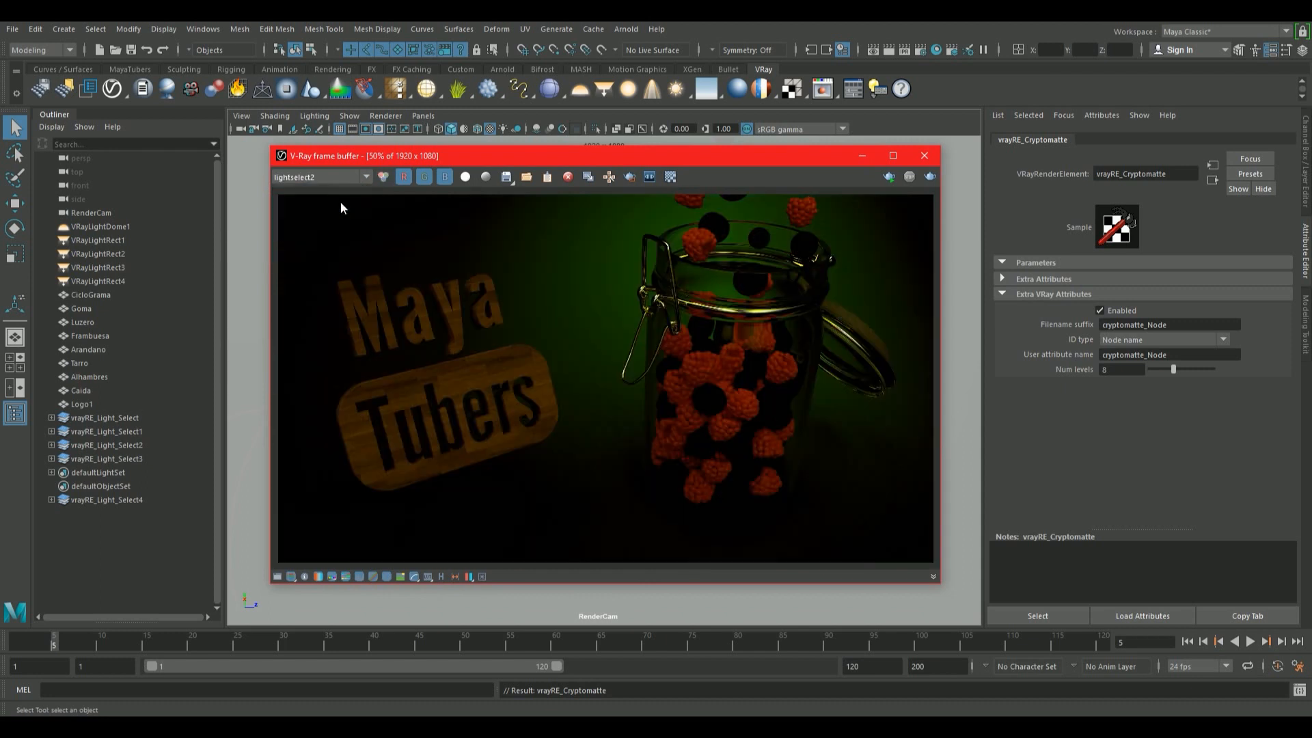
{"action": "key", "text": "Down"}
{"action": "key", "text": "Down"}
{"action": "key", "text": "Down"}
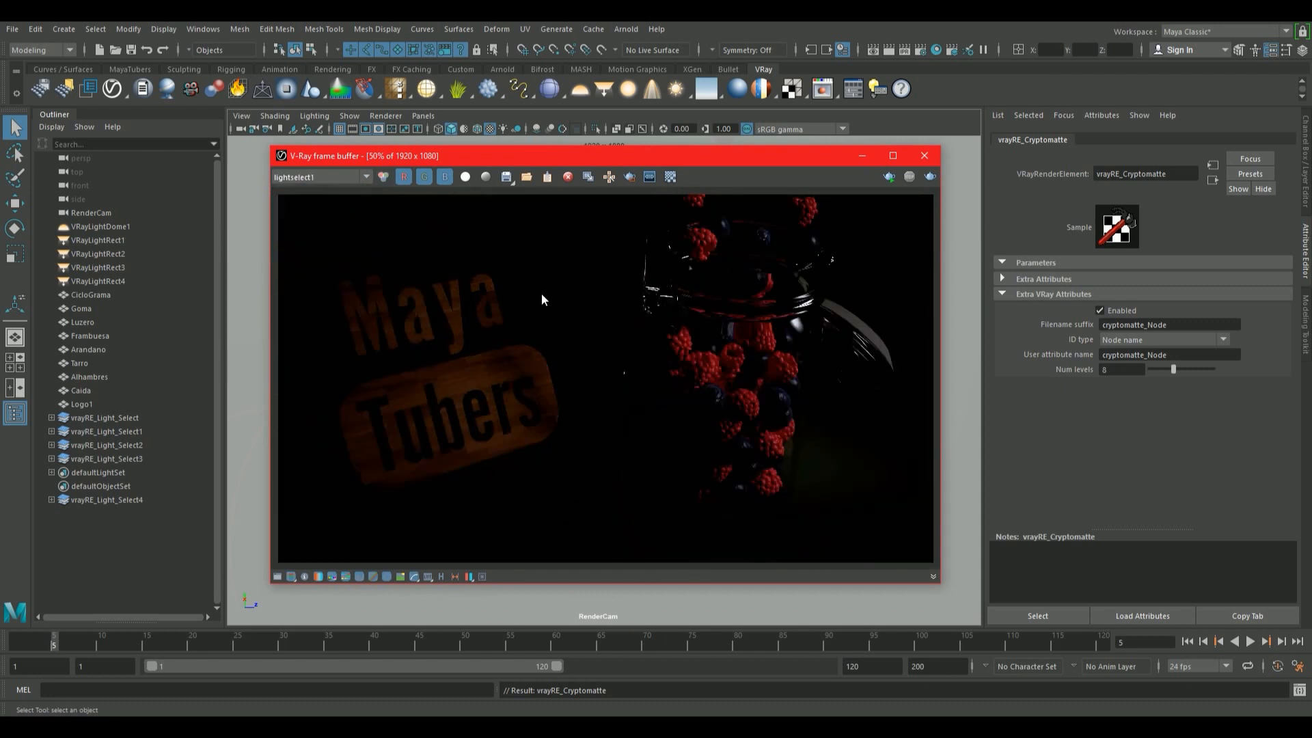
{"action": "key", "text": "Down"}
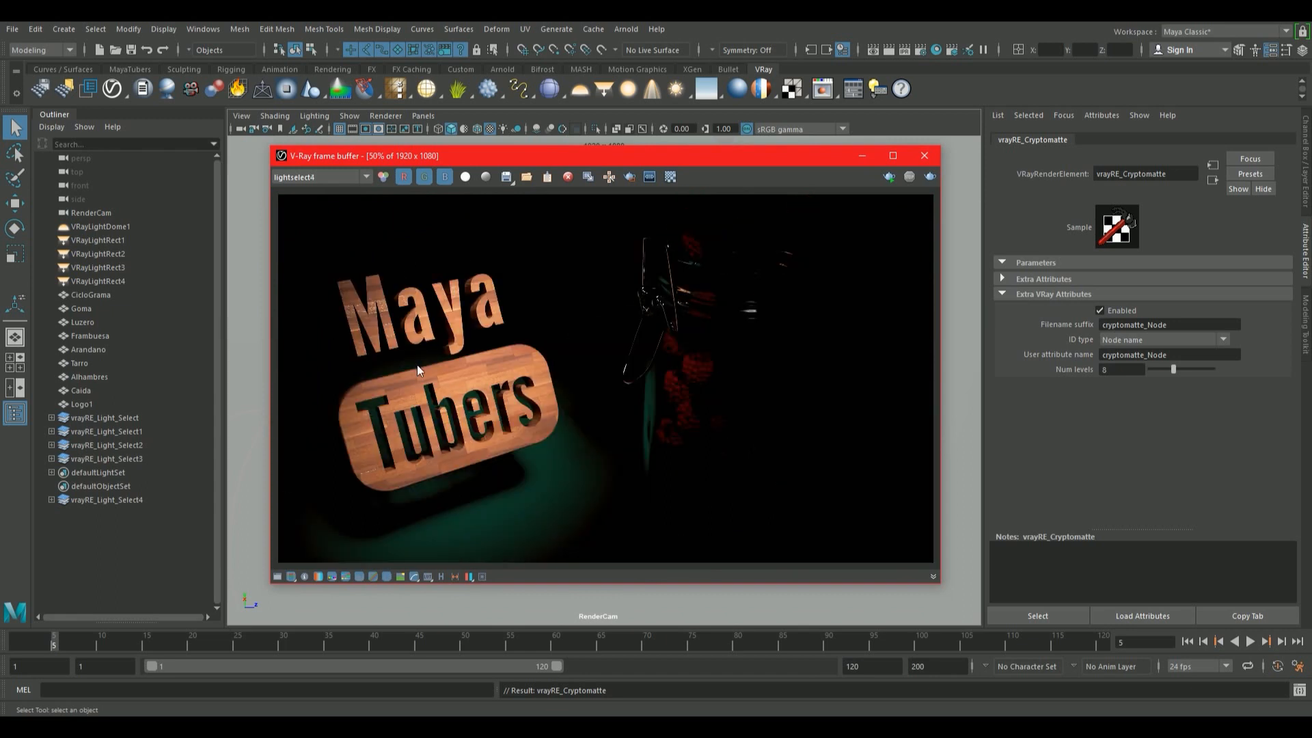
{"action": "key", "text": "Down"}
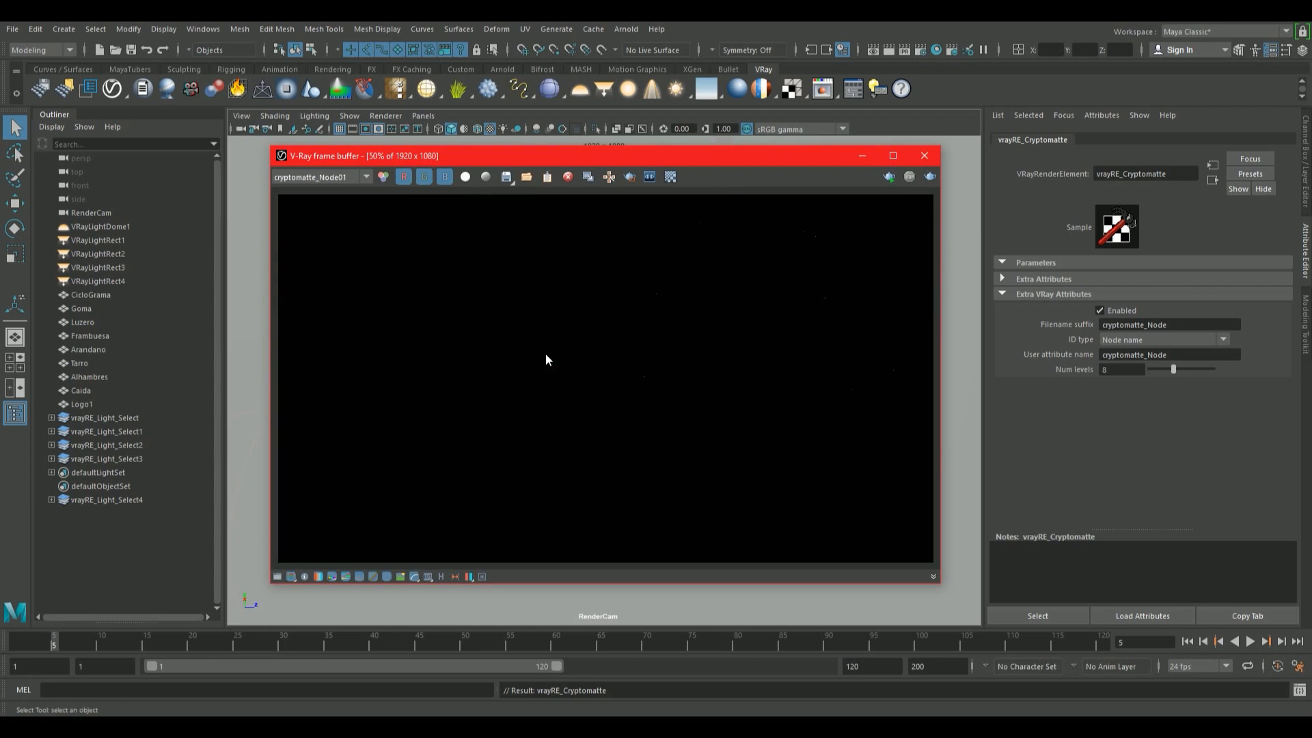
{"action": "key", "text": "Up"}
{"action": "key", "text": "Up"}
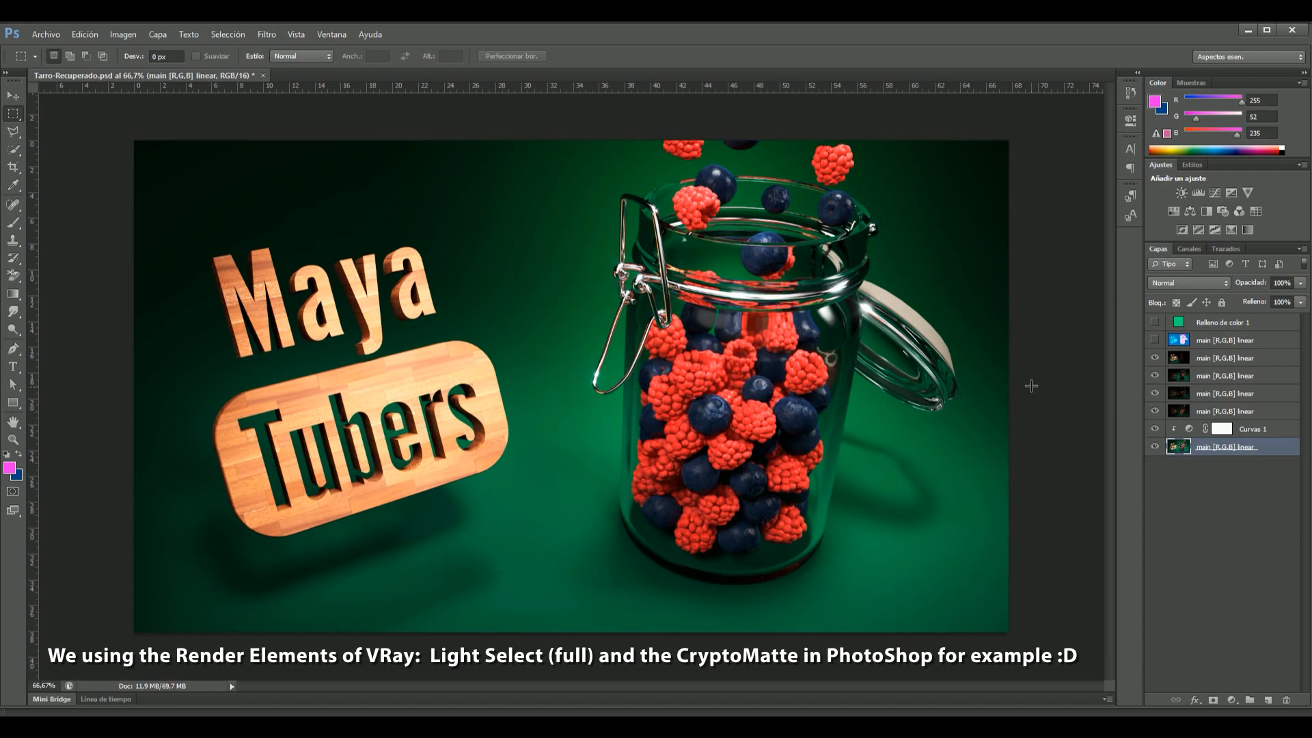
Switch to Photoshop, show the Cryptomatte layer and select the cyan Maya Tubers logo by colour range with a tolerance of about 20.
{"action": "left_click", "coordinate": [1155, 341]}
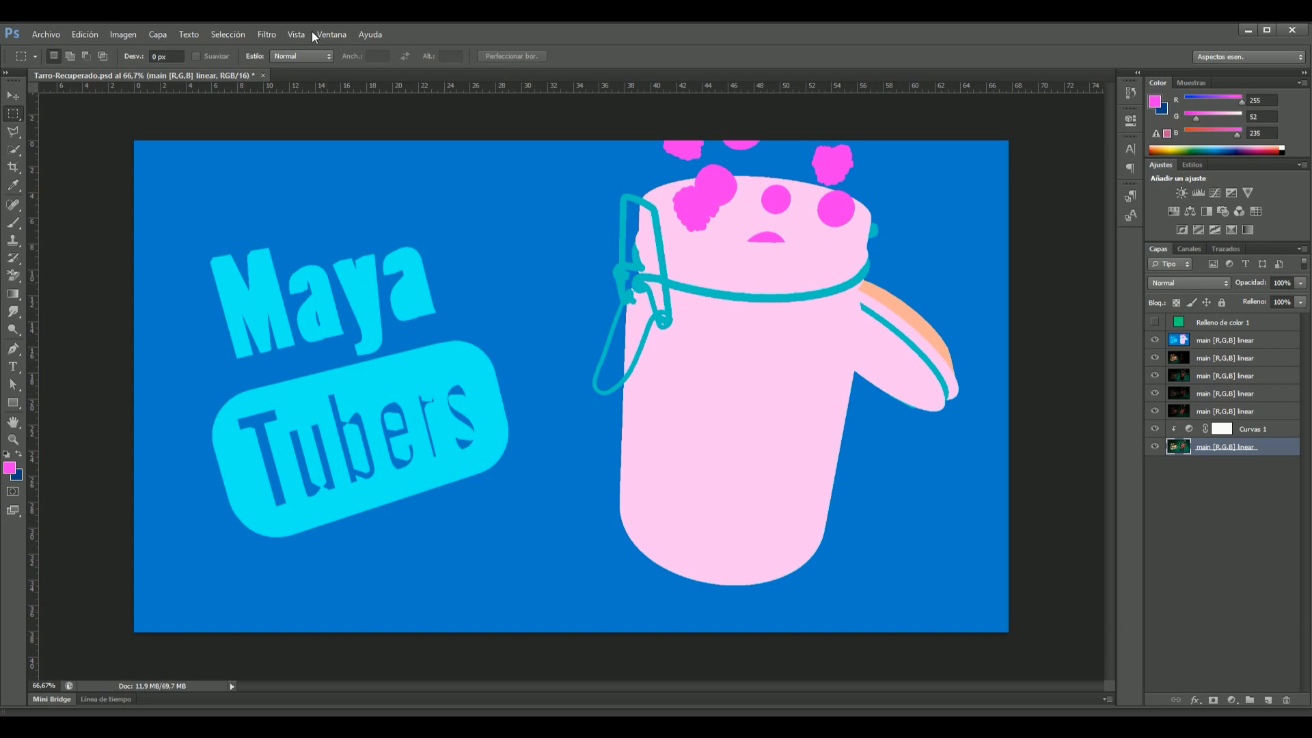
{"action": "left_click", "coordinate": [236, 34]}
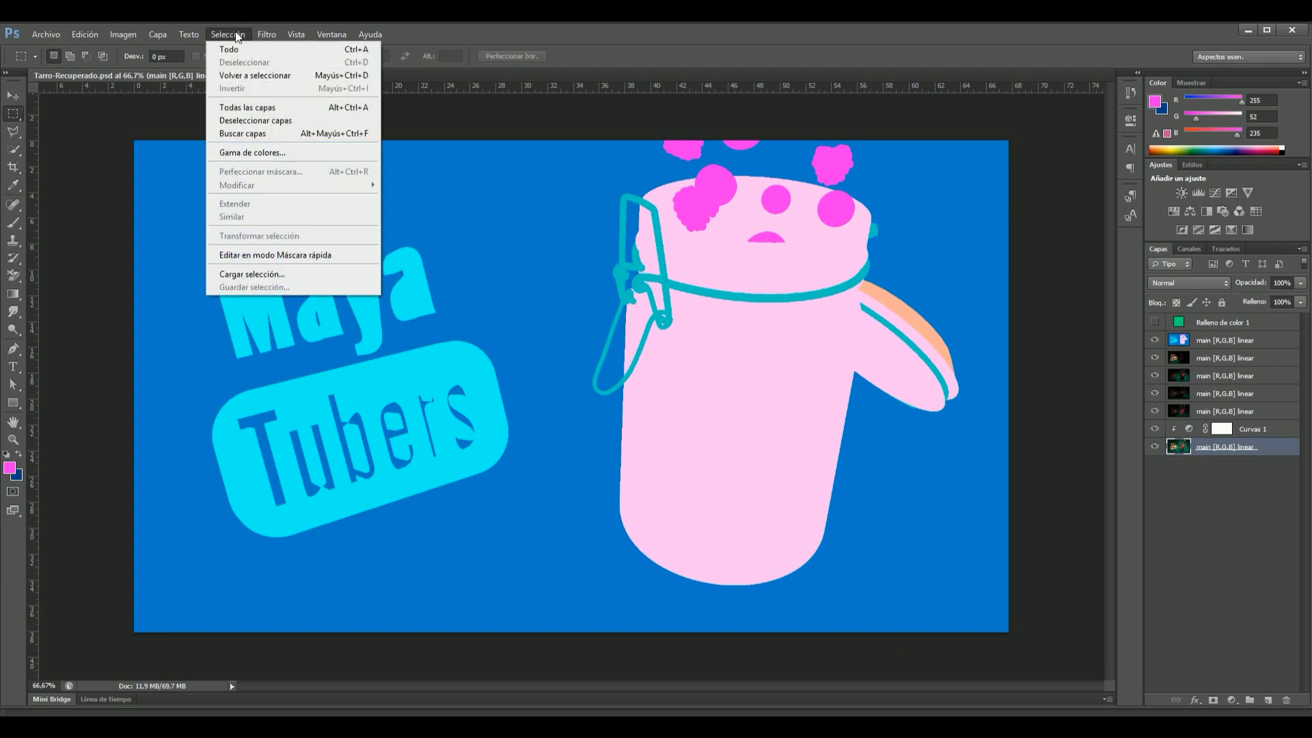
{"action": "left_click", "coordinate": [272, 154]}
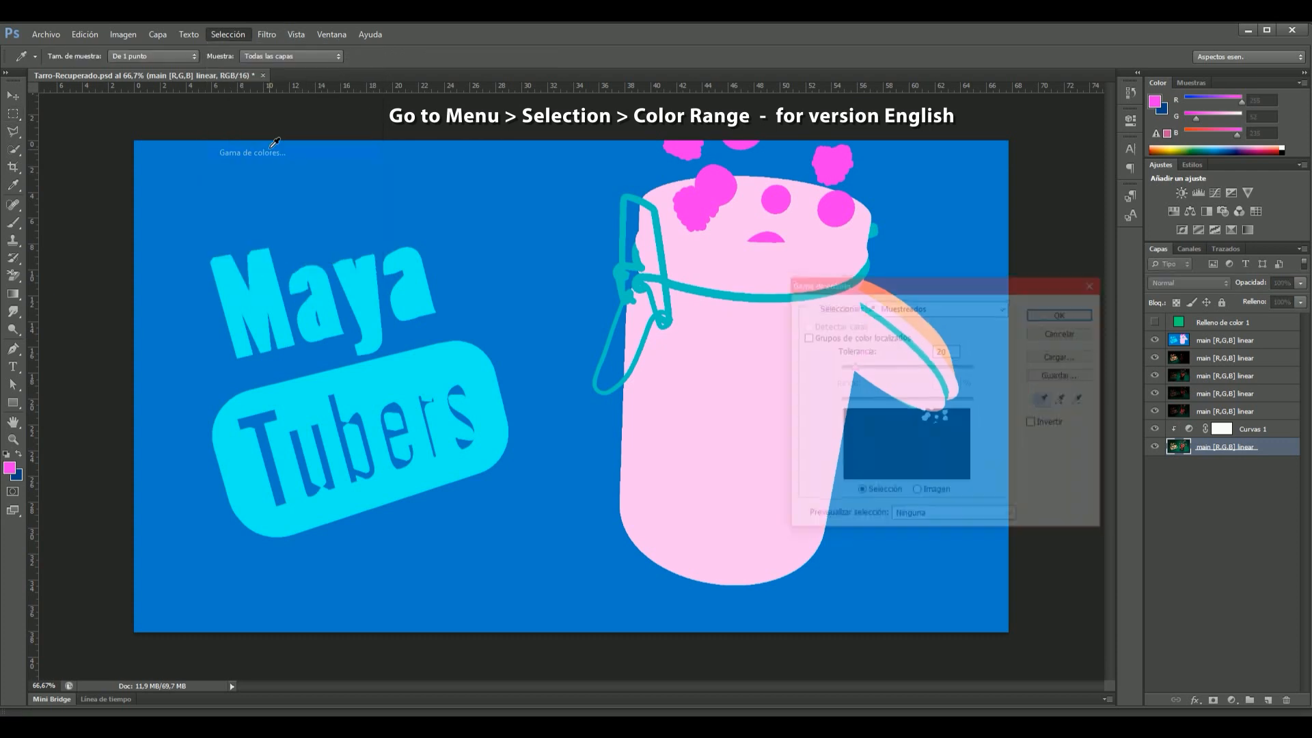
{"action": "left_click", "coordinate": [436, 354]}
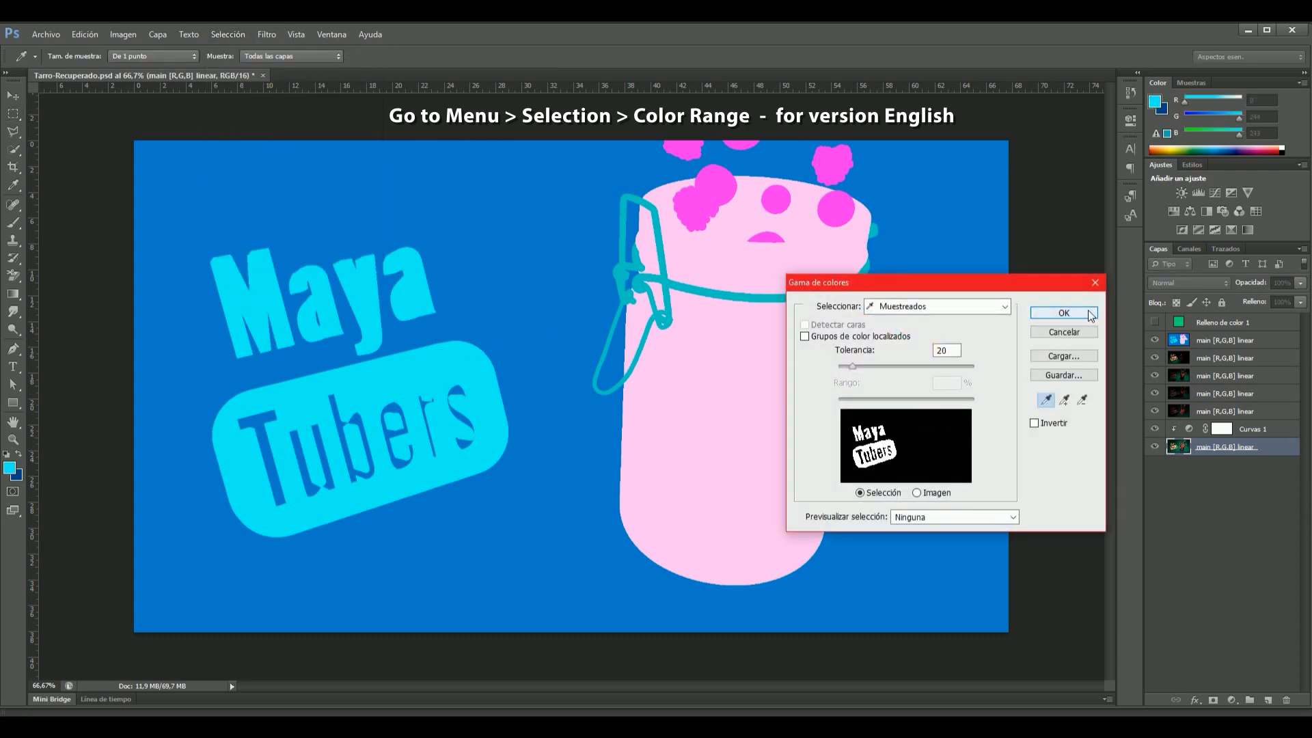
{"action": "left_click_drag", "start_coordinate": [854, 366], "coordinate": [942, 366]}
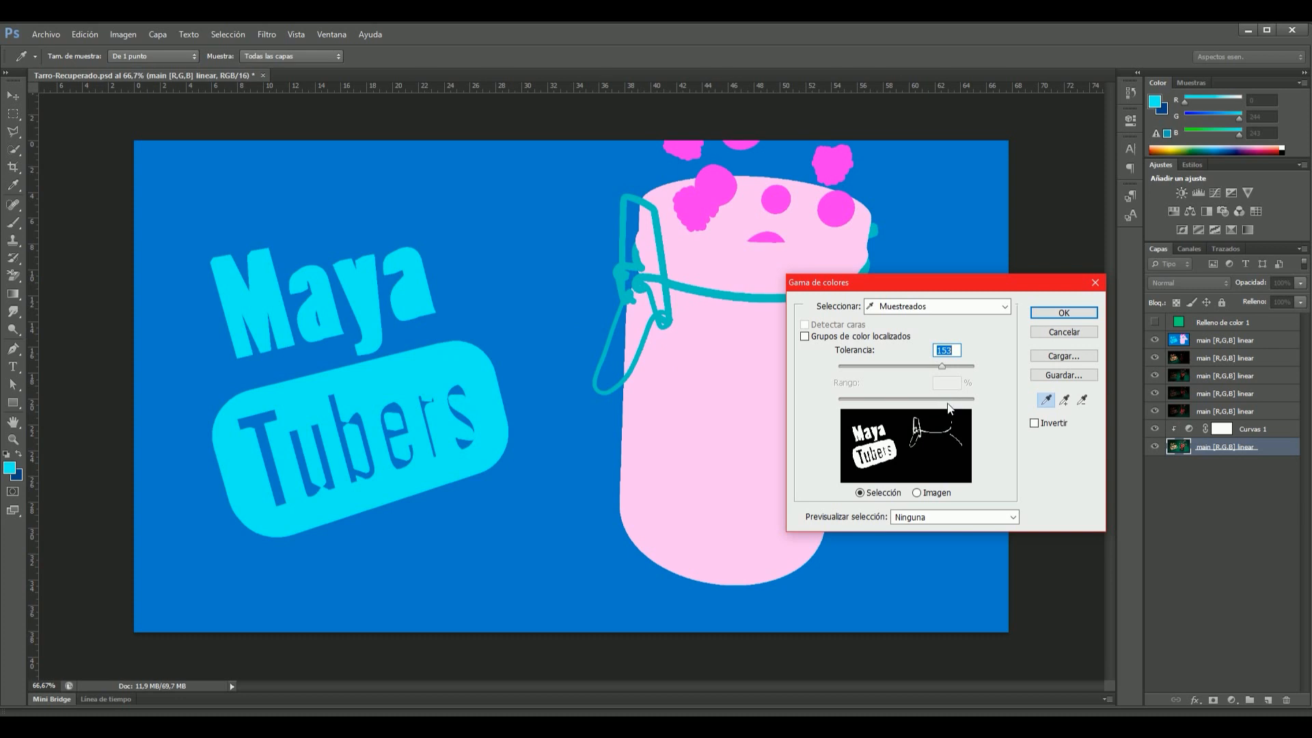
{"action": "left_click_drag", "start_coordinate": [941, 367], "coordinate": [858, 366]}
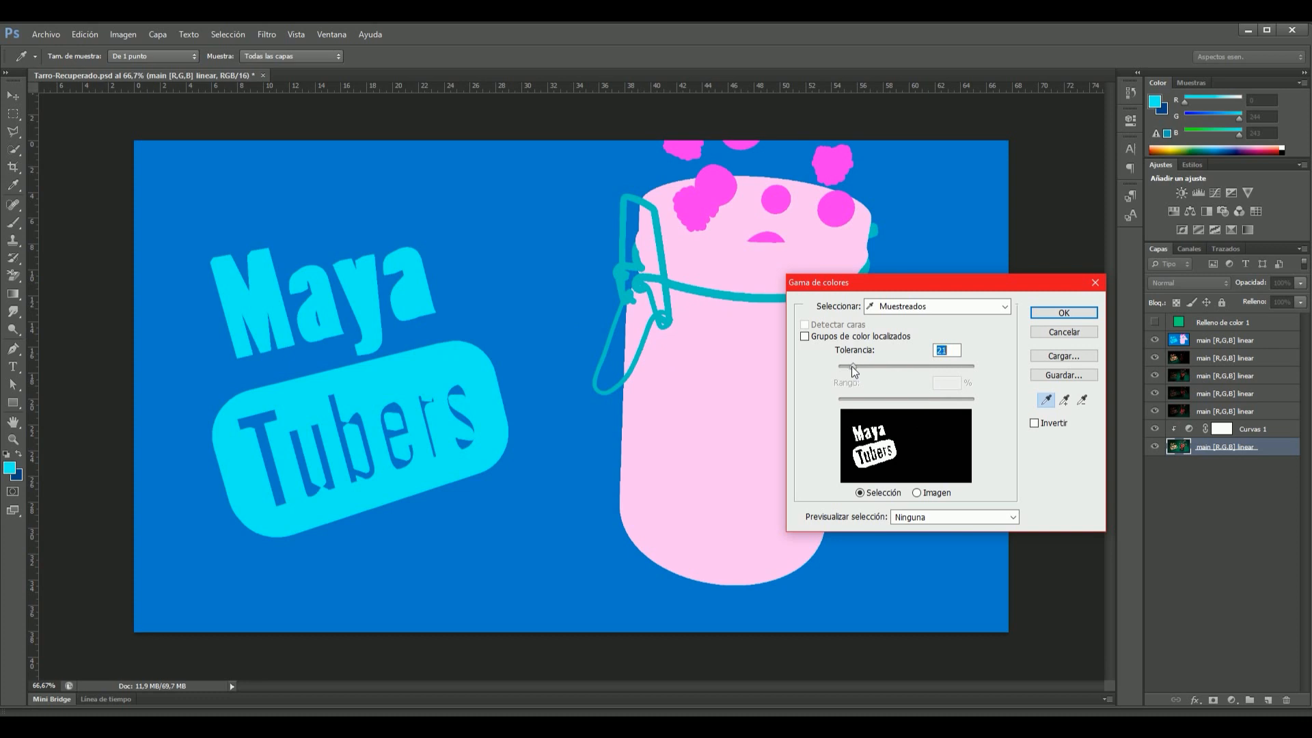
{"action": "left_click", "coordinate": [1057, 312]}
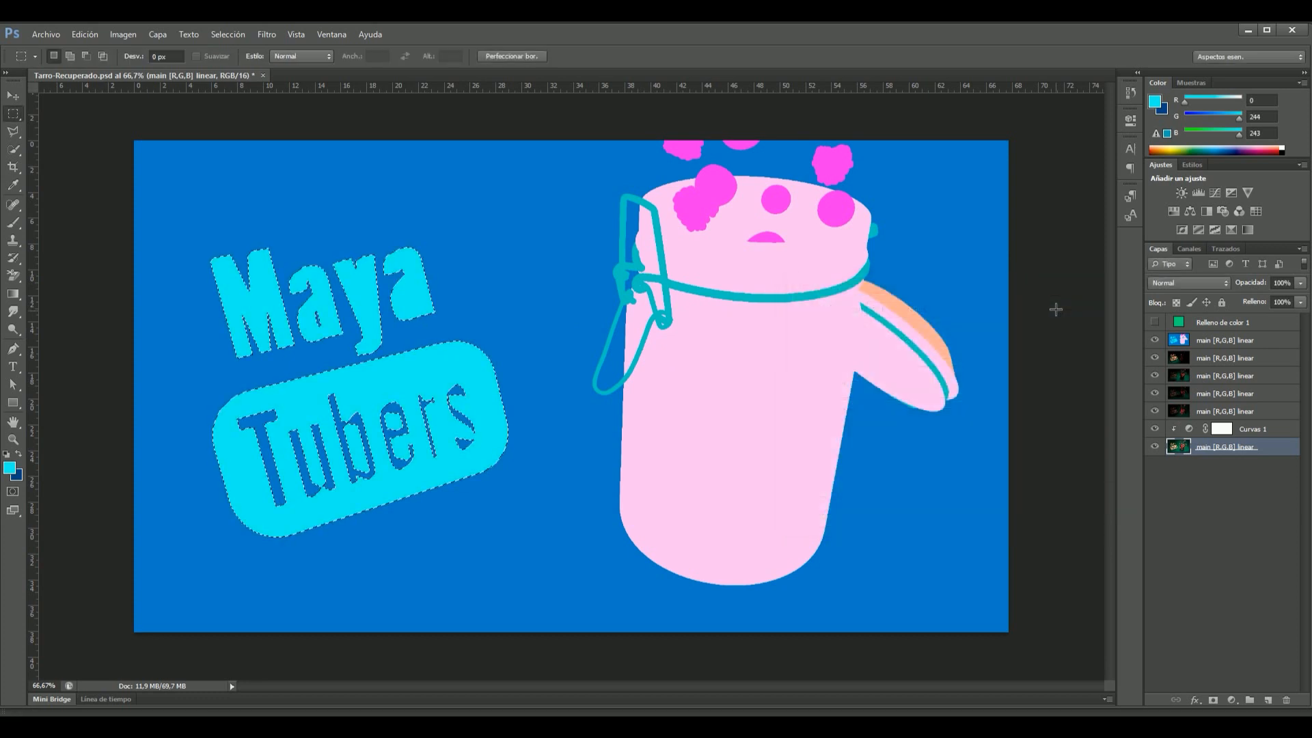
Hide the Cryptomatte layer, show the Relleno de color 1 fill layer and mask it to the logo selection.
{"action": "left_click", "coordinate": [1154, 339]}
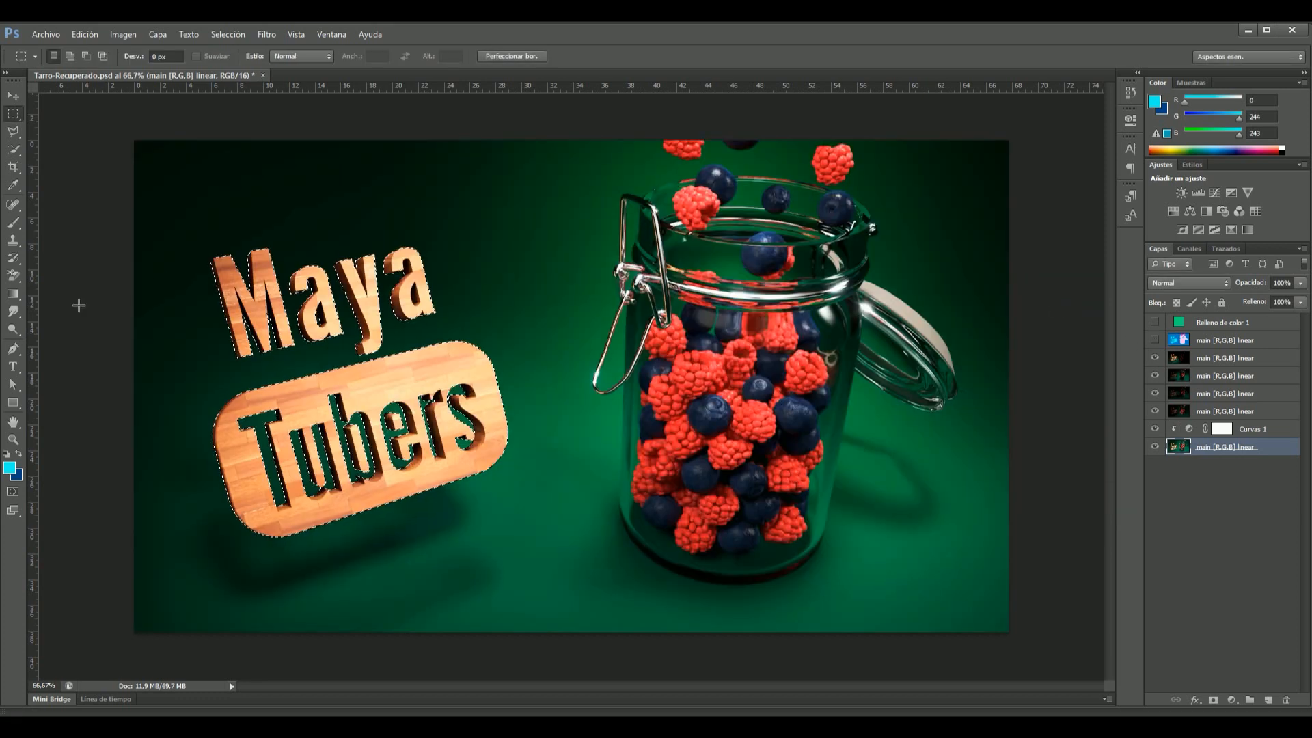
{"action": "left_click", "coordinate": [1155, 322]}
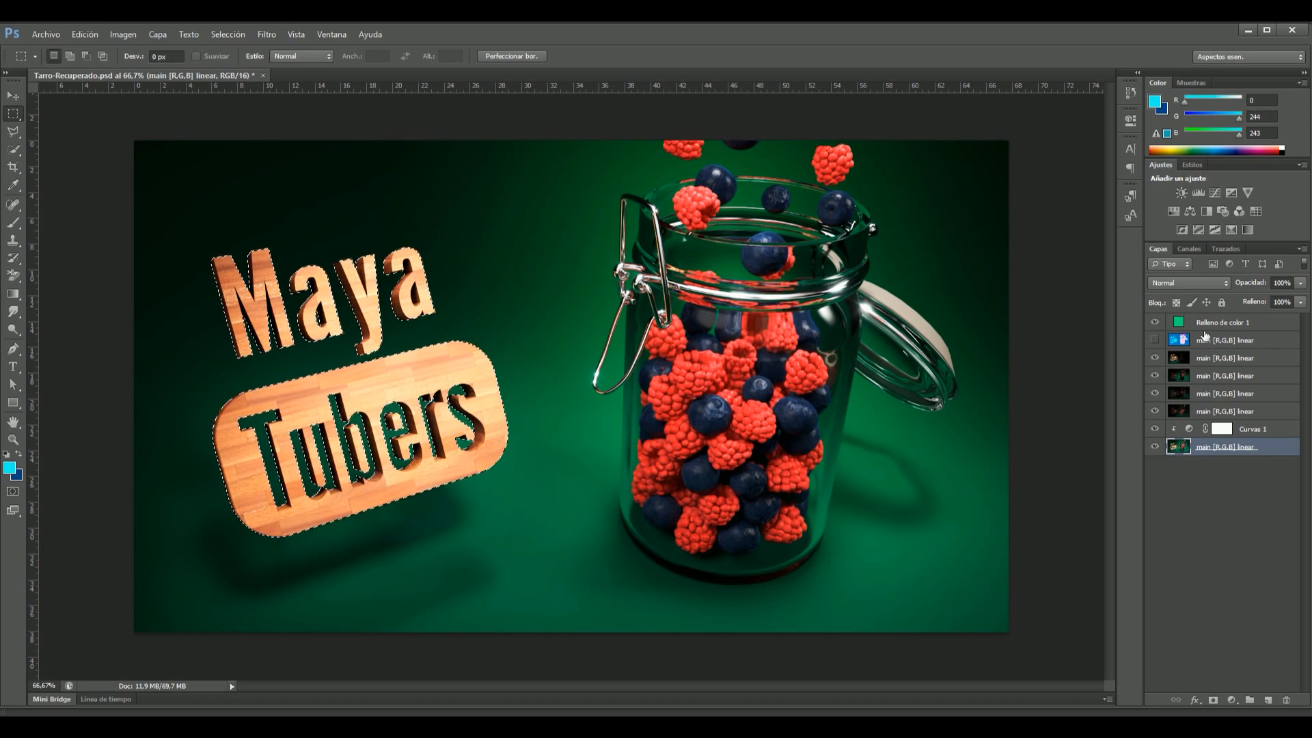
{"action": "left_click", "coordinate": [1214, 323]}
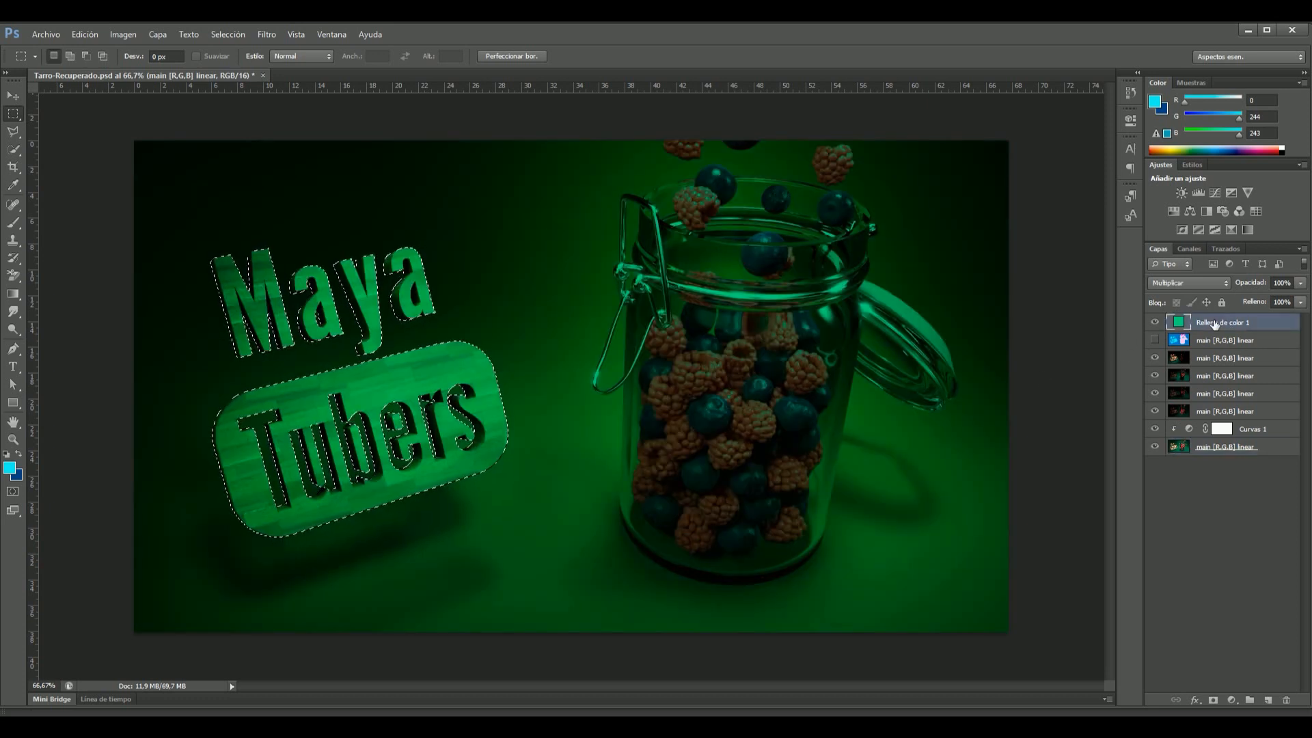
{"action": "left_click", "coordinate": [1214, 699]}
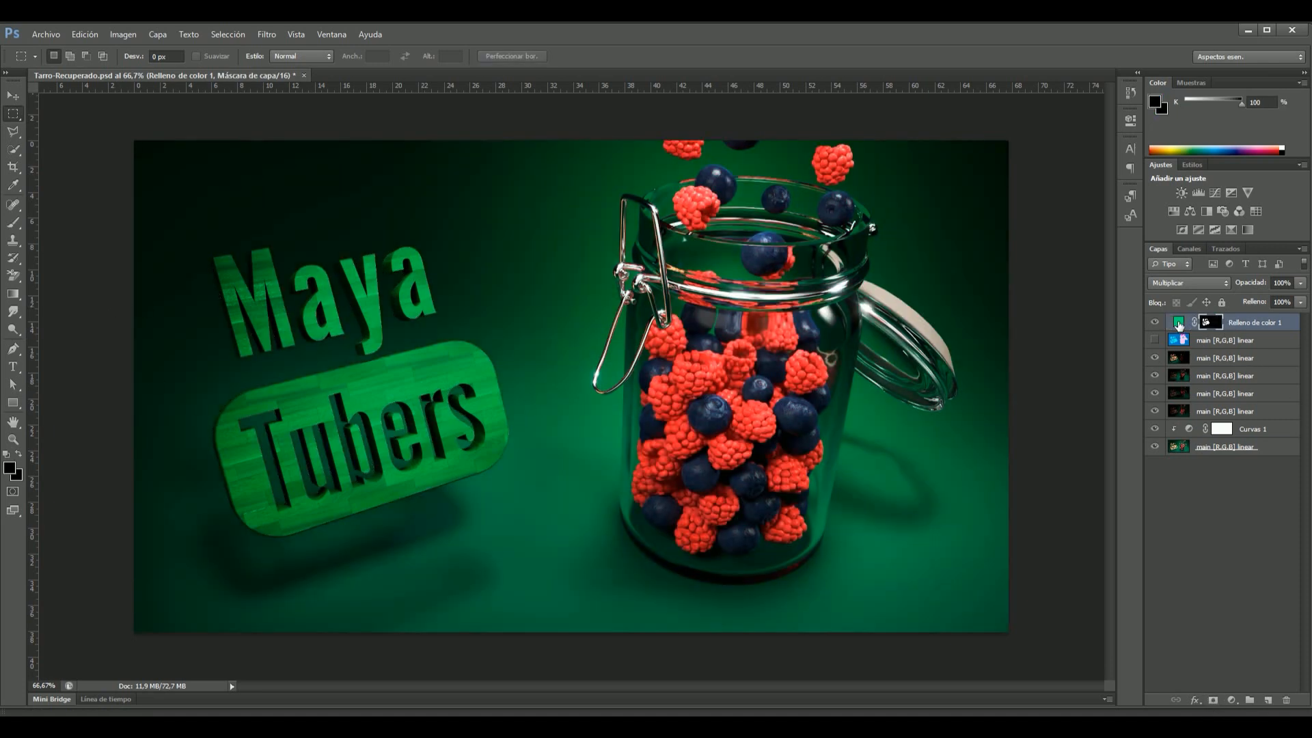
Try golden yellow d2b840 as the colour of the logo's fill layer and discard the change.
{"action": "double_click", "coordinate": [1178, 322]}
{"action": "left_click_drag", "start_coordinate": [884, 419], "coordinate": [883, 470]}
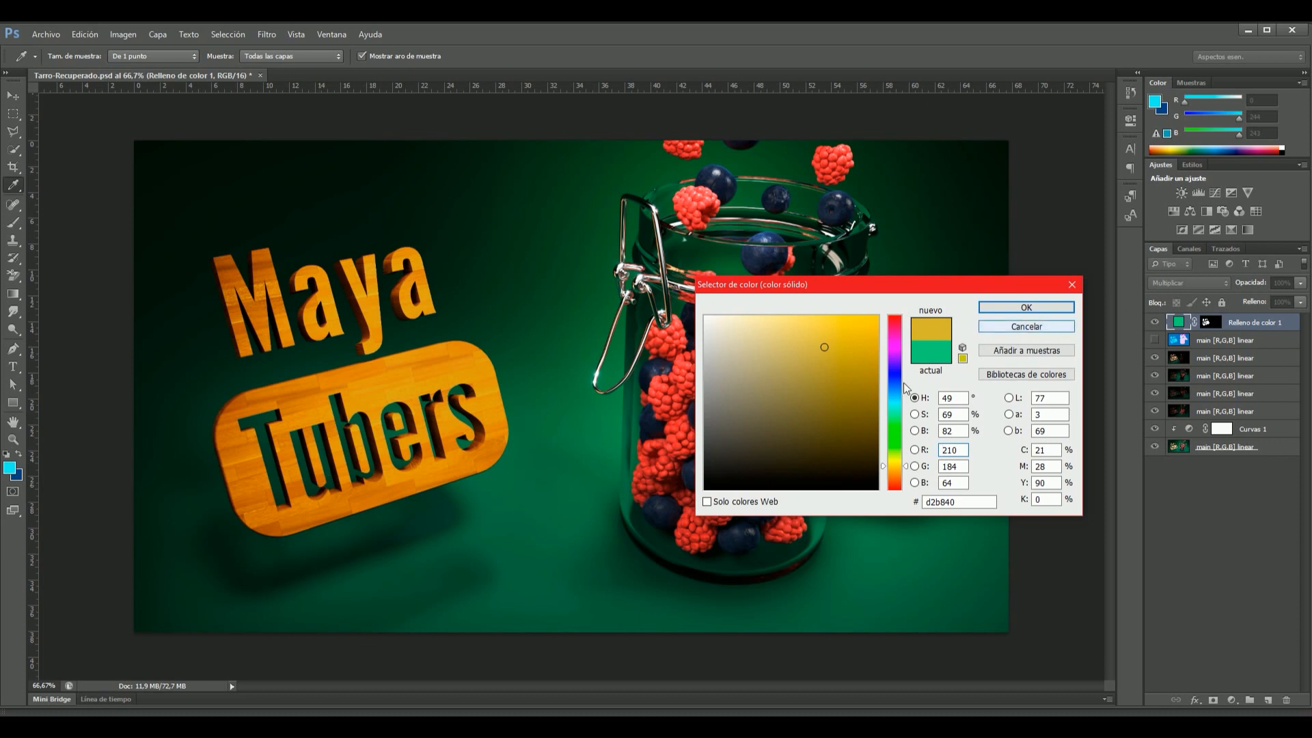
{"action": "left_click", "coordinate": [1028, 327]}
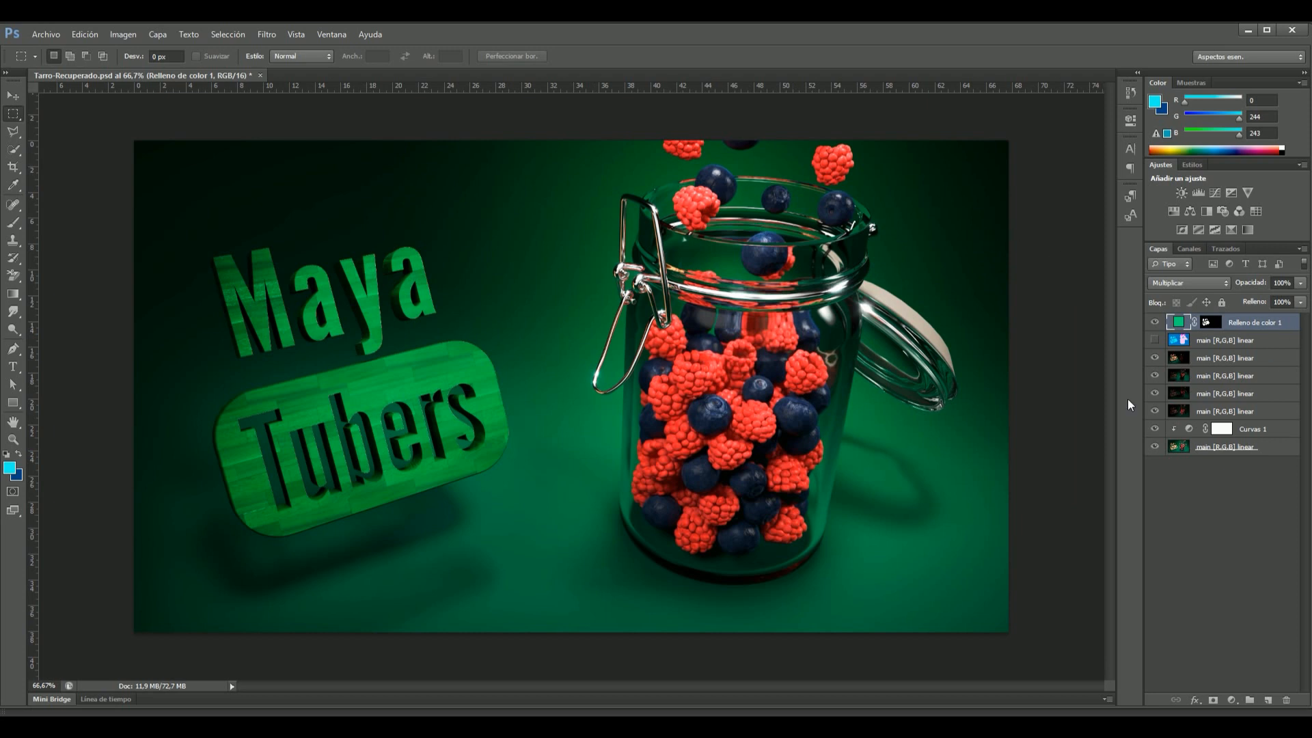
With only the Cryptomatte colours showing, select the magenta falling berries by colour range at tolerance 20, and subtract the cut-off berry inside the jar.
{"action": "left_click", "coordinate": [1155, 339]}
{"action": "left_click", "coordinate": [1154, 322]}
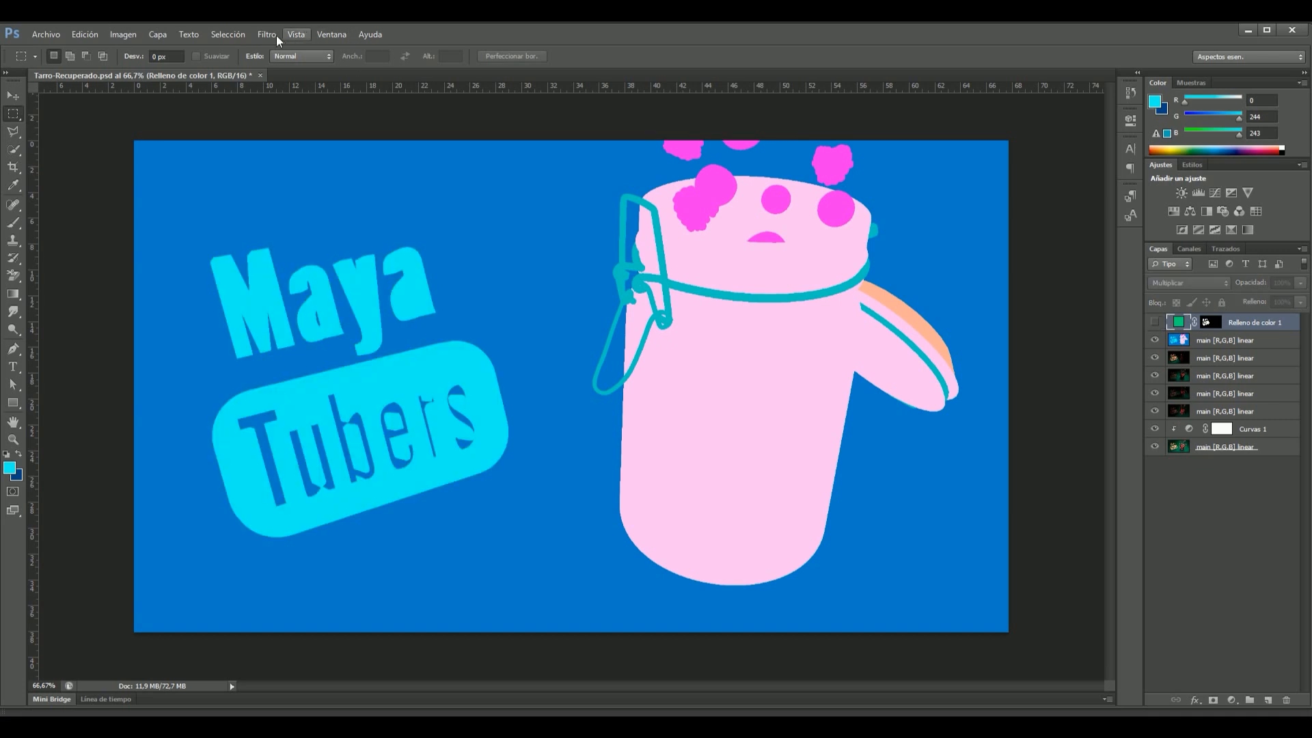
{"action": "left_click", "coordinate": [232, 34]}
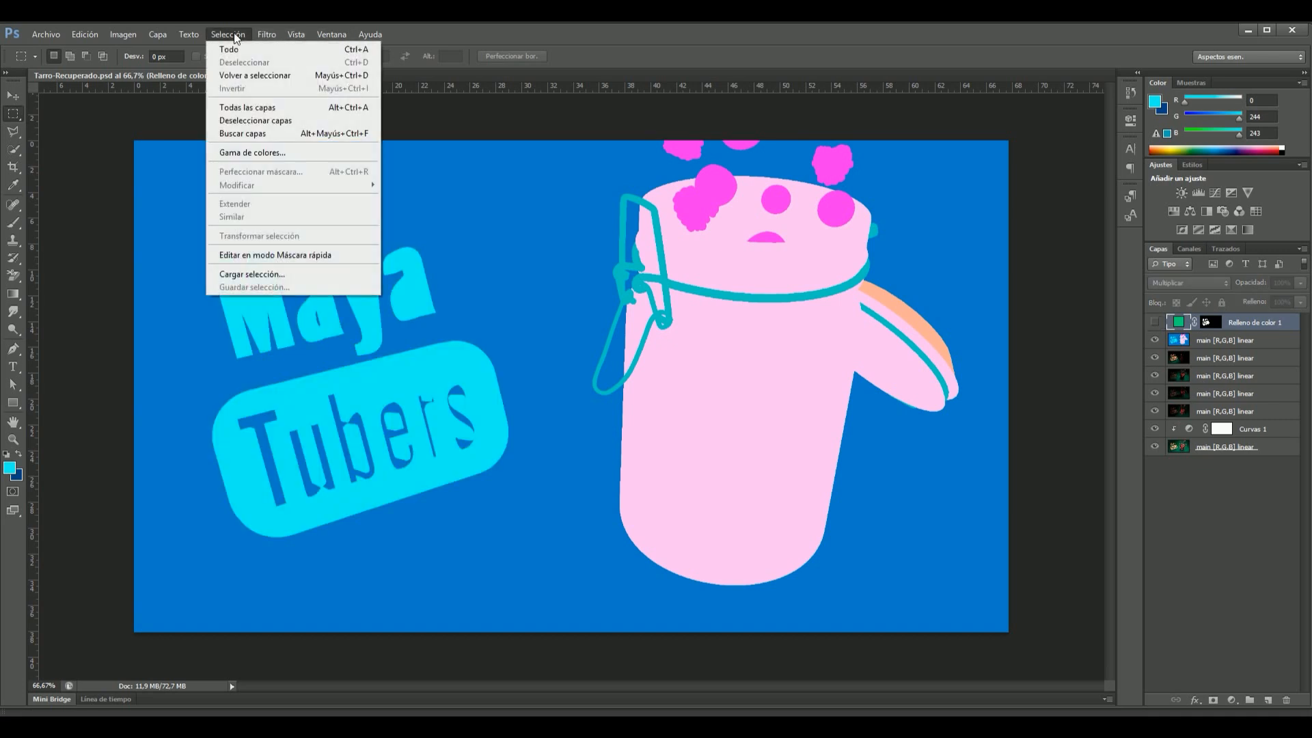
{"action": "left_click", "coordinate": [268, 157]}
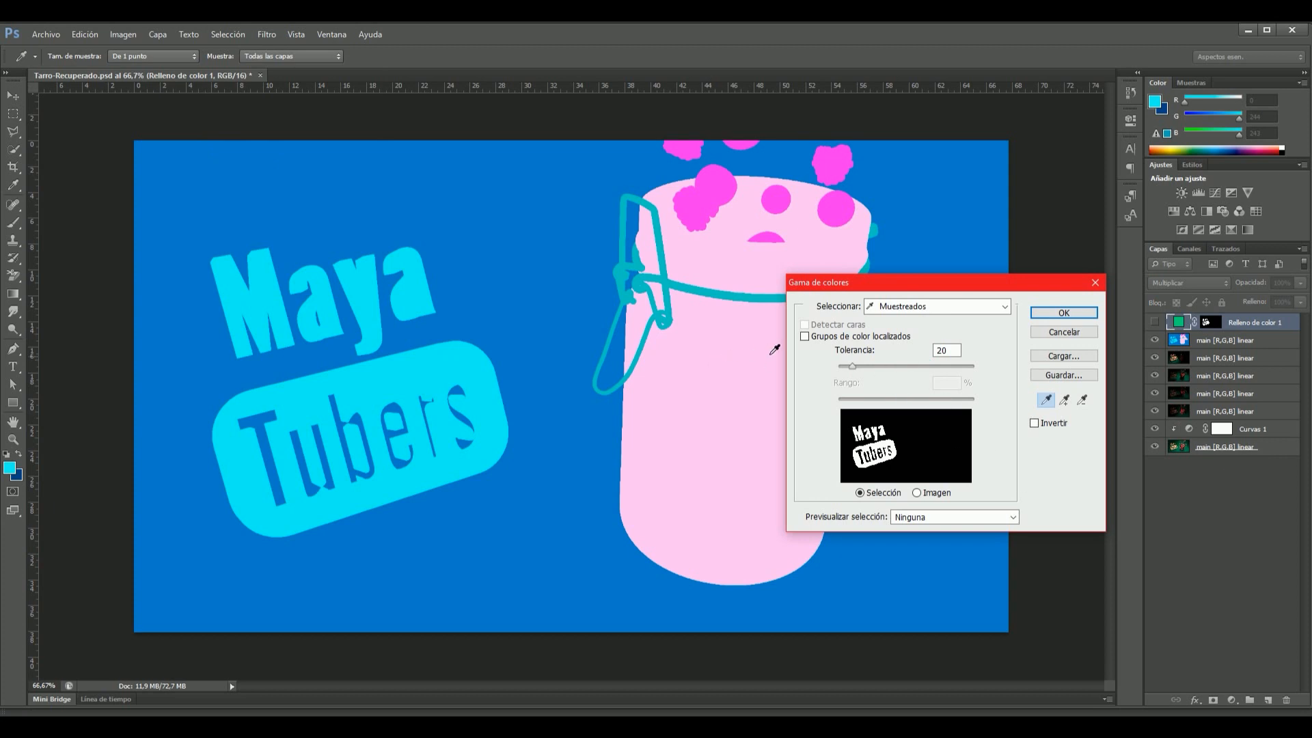
{"action": "left_click", "coordinate": [717, 179]}
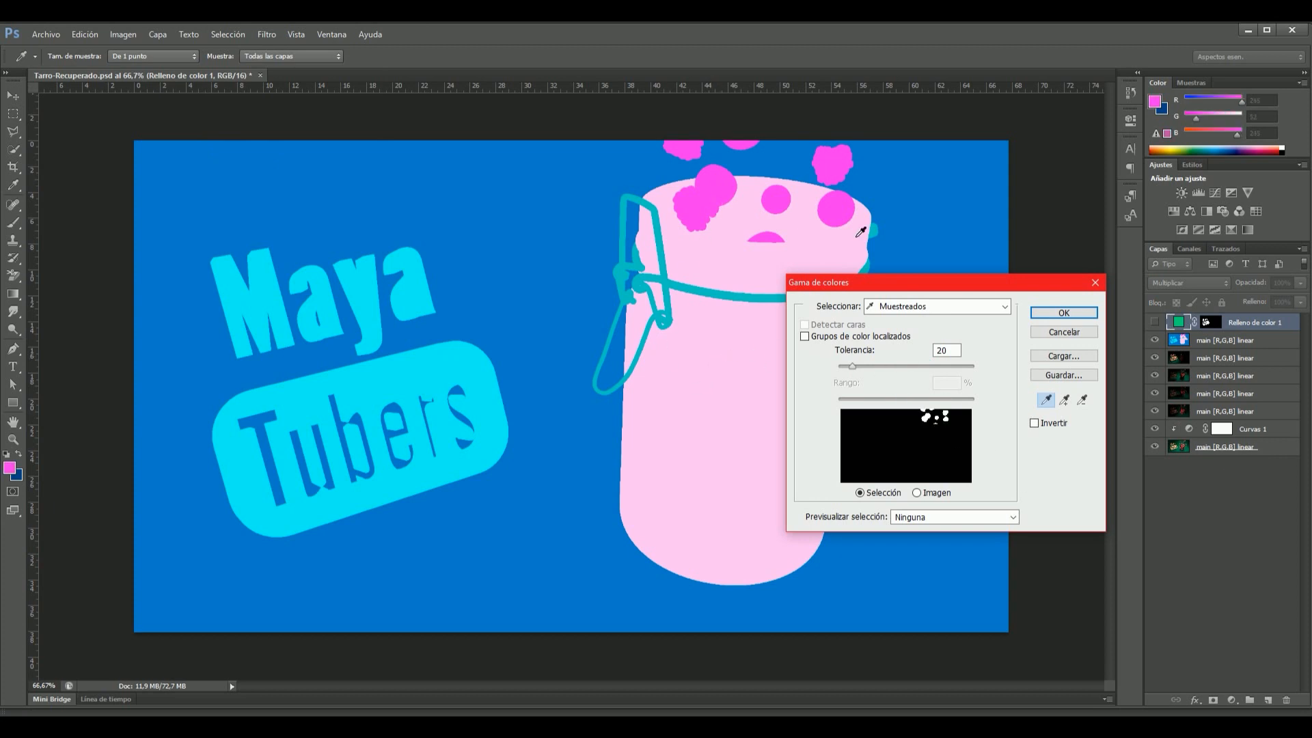
{"action": "left_click", "coordinate": [1069, 313]}
{"action": "key", "text": "alt"}
{"action": "left_click_drag", "start_coordinate": [733, 226], "coordinate": [792, 249], "text": "alt"}
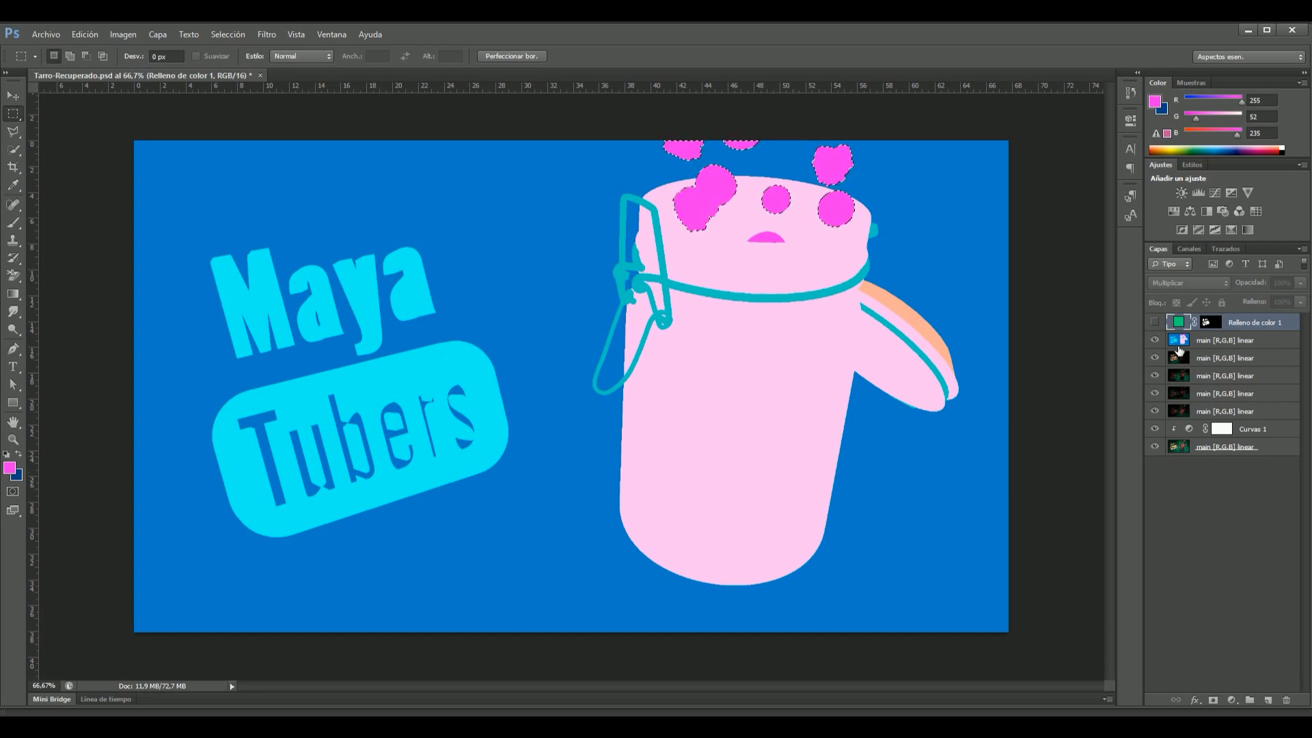
Show the colour fill again, hide the Cryptomatte layer, and copy the selected berries from the base render layer to a new layer.
{"action": "left_click", "coordinate": [1155, 322]}
{"action": "left_click", "coordinate": [1155, 340]}
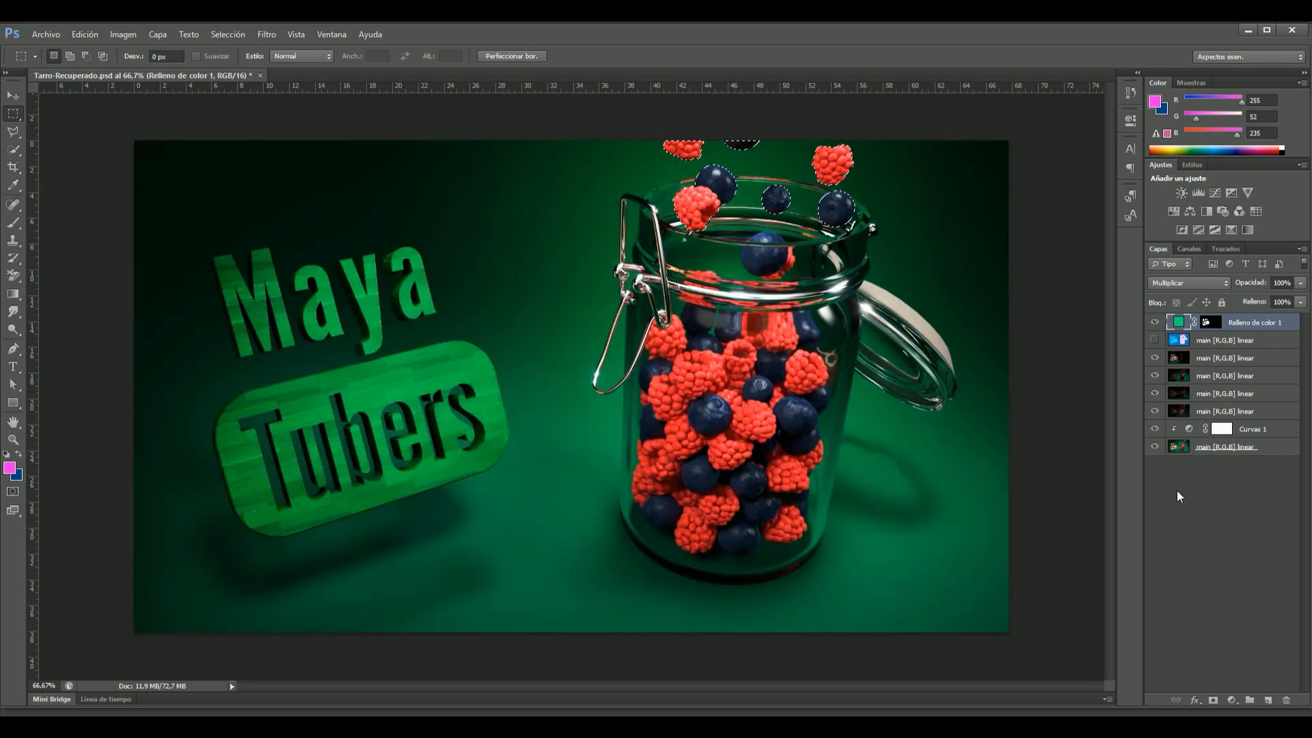
{"action": "left_click", "coordinate": [1203, 447]}
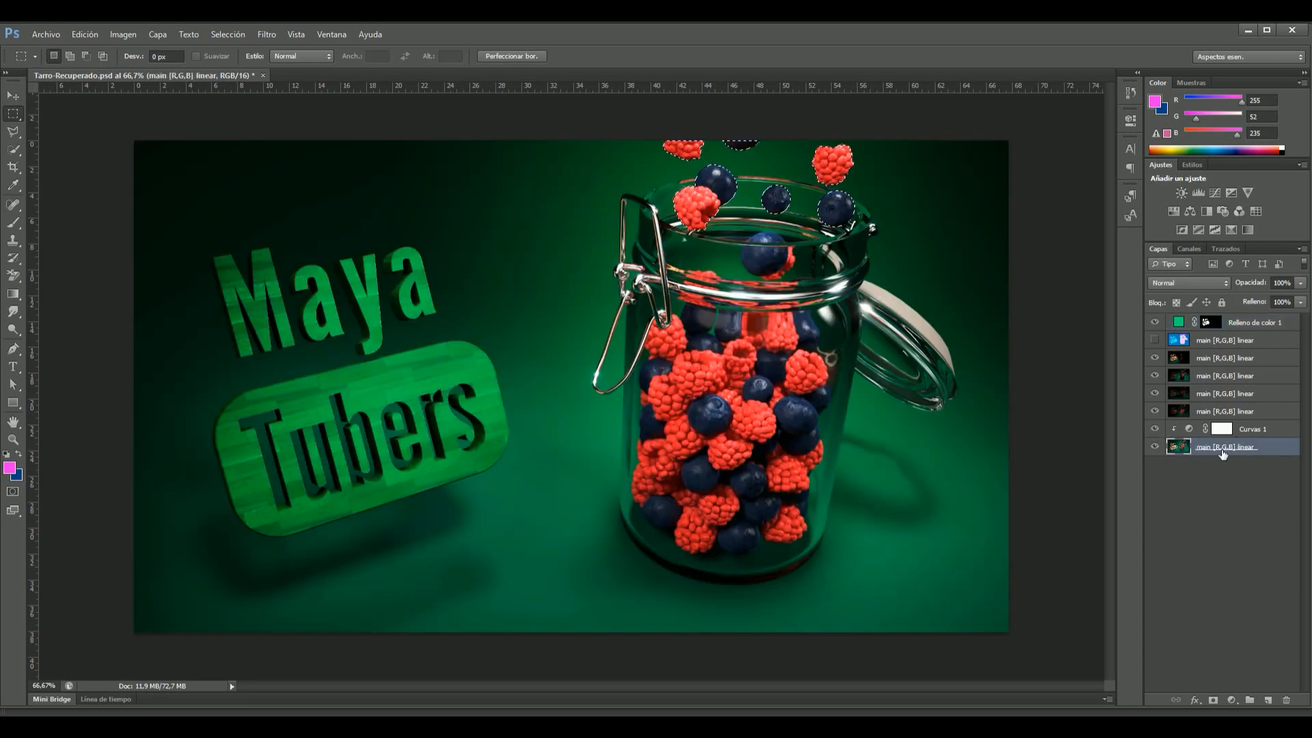
{"action": "key", "text": "ctrl+j"}
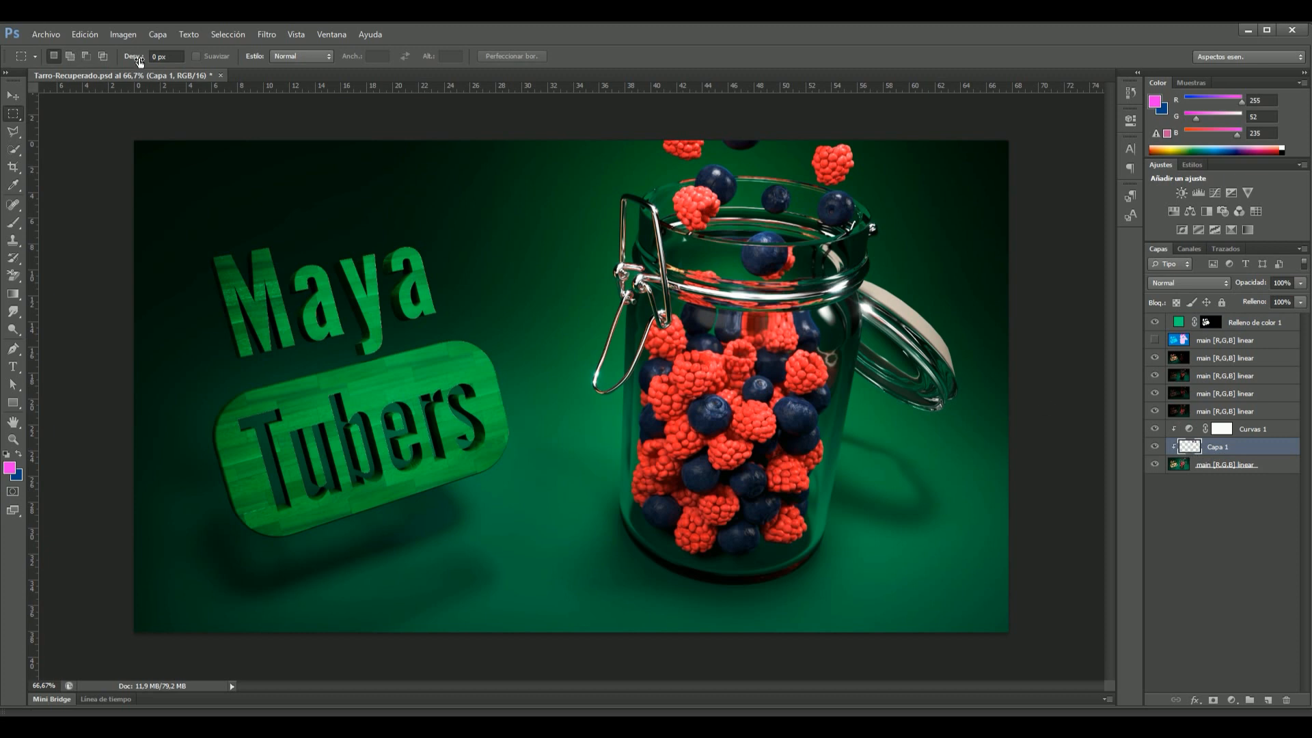
Apply a motion blur with a -90° angle and 18-pixel distance to the copied berries layer, previewing it on a falling raspberry.
{"action": "left_click", "coordinate": [266, 35]}
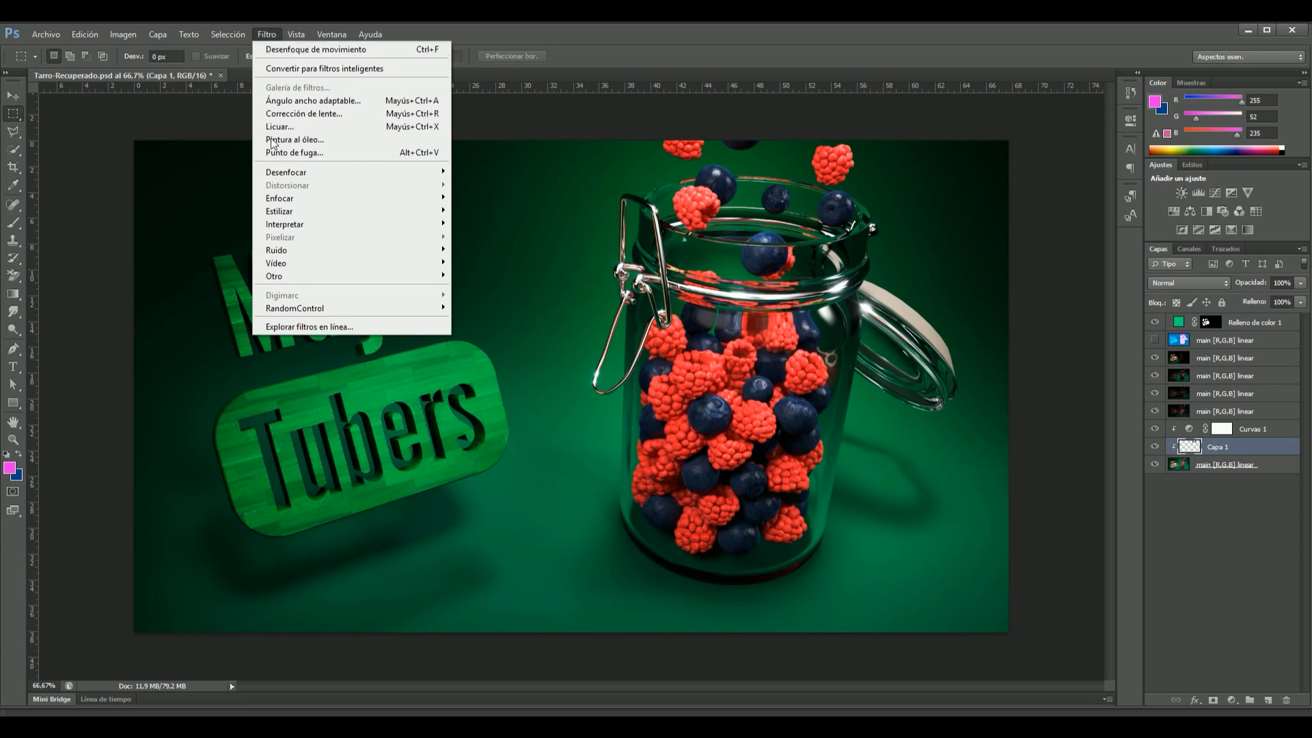
{"action": "mouse_move", "coordinate": [287, 172]}
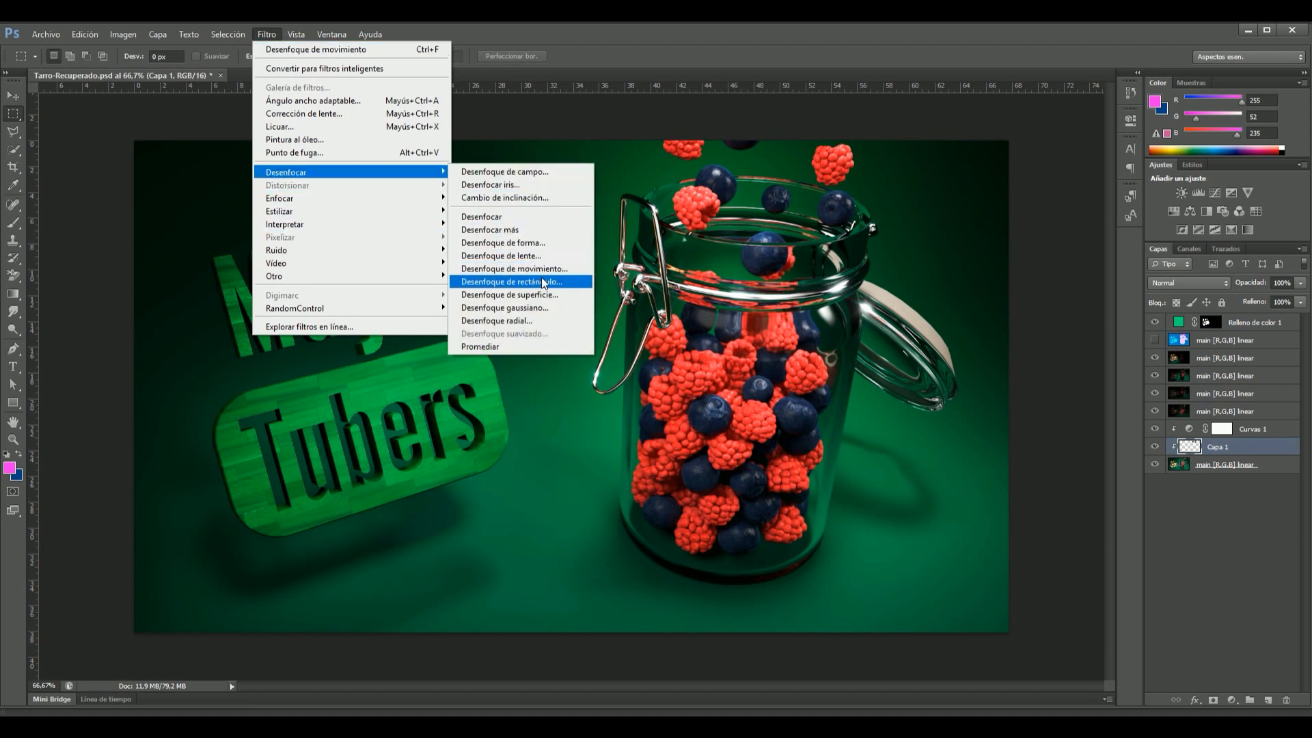
{"action": "left_click", "coordinate": [514, 268]}
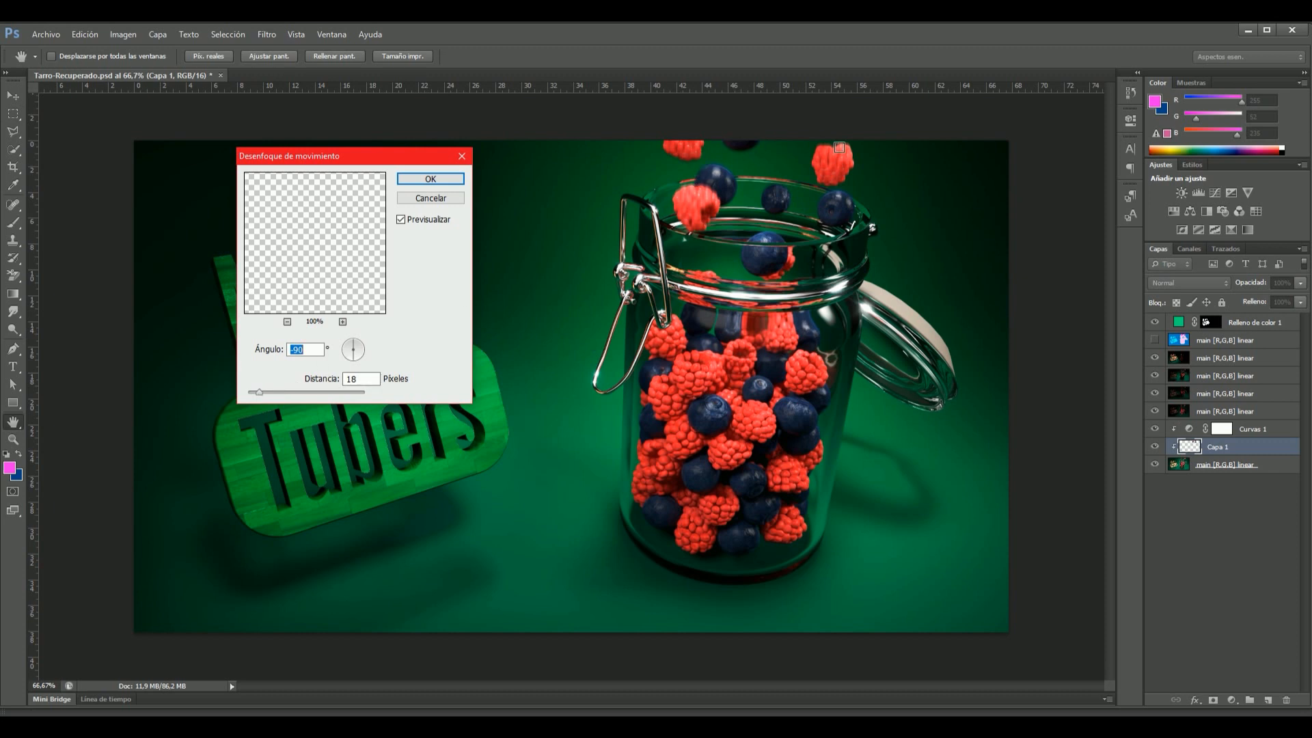
{"action": "left_click", "coordinate": [826, 169]}
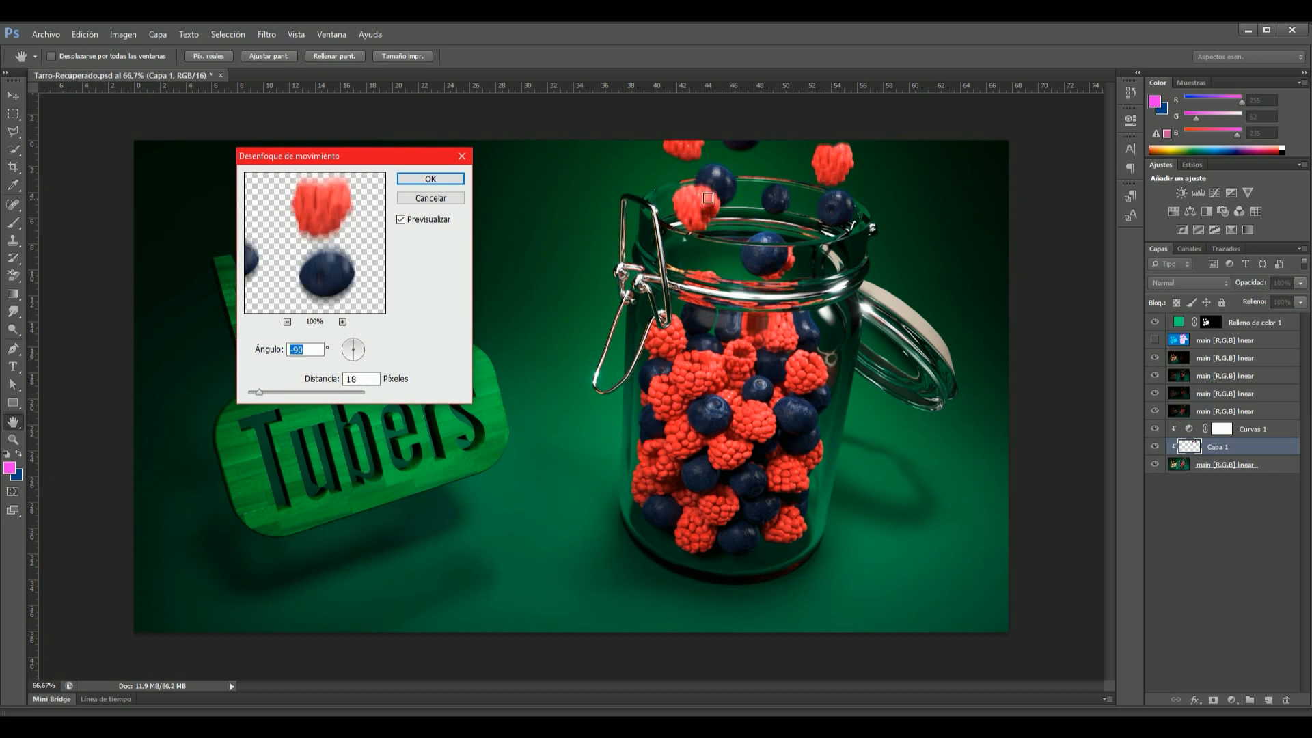
{"action": "left_click", "coordinate": [423, 181]}
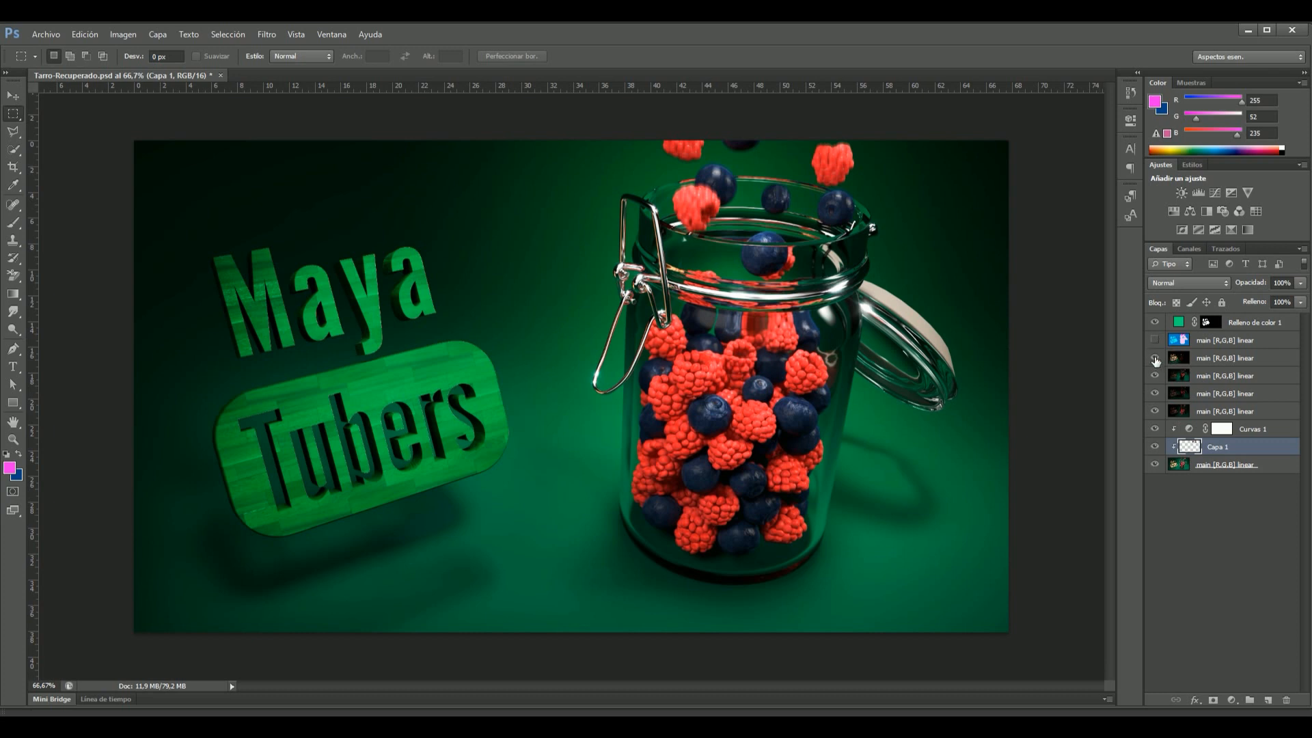
Set the fill to 100% on the light select layer just below the Cryptomatte layer to strengthen the logo's light.
{"action": "left_click", "coordinate": [1208, 360]}
{"action": "left_click", "coordinate": [1301, 302]}
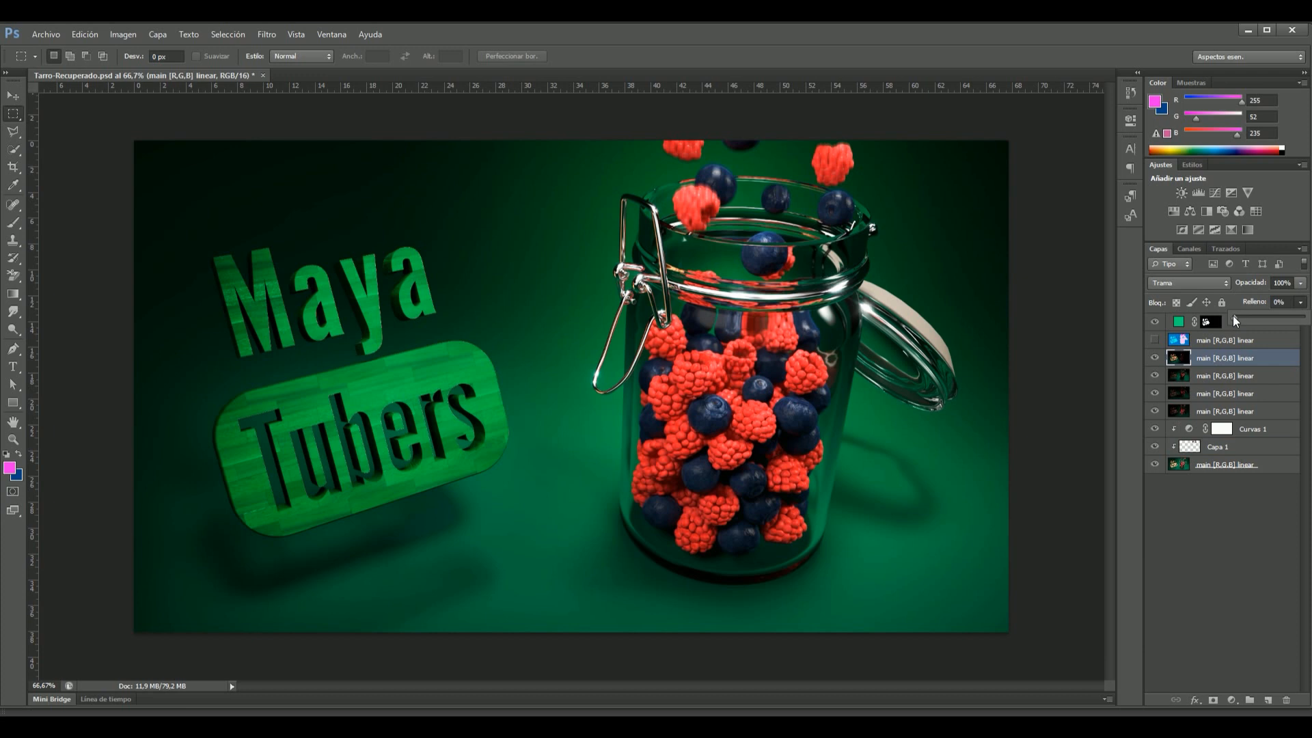
{"action": "left_click_drag", "start_coordinate": [1264, 316], "coordinate": [1305, 315]}
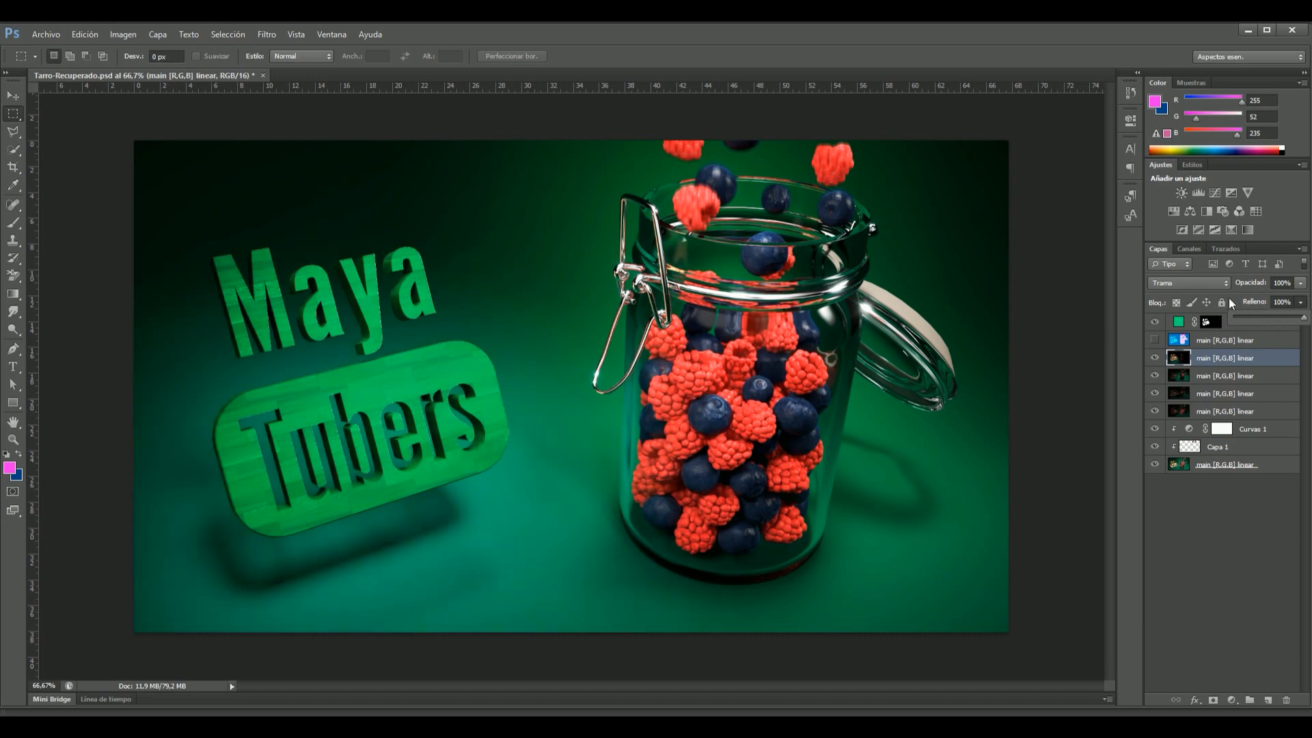
Try the Normal blend mode on the selected light select layer, lowering its fill to 0% and raising it back to 100%.
{"action": "left_click", "coordinate": [1206, 284]}
{"action": "left_click", "coordinate": [1208, 295]}
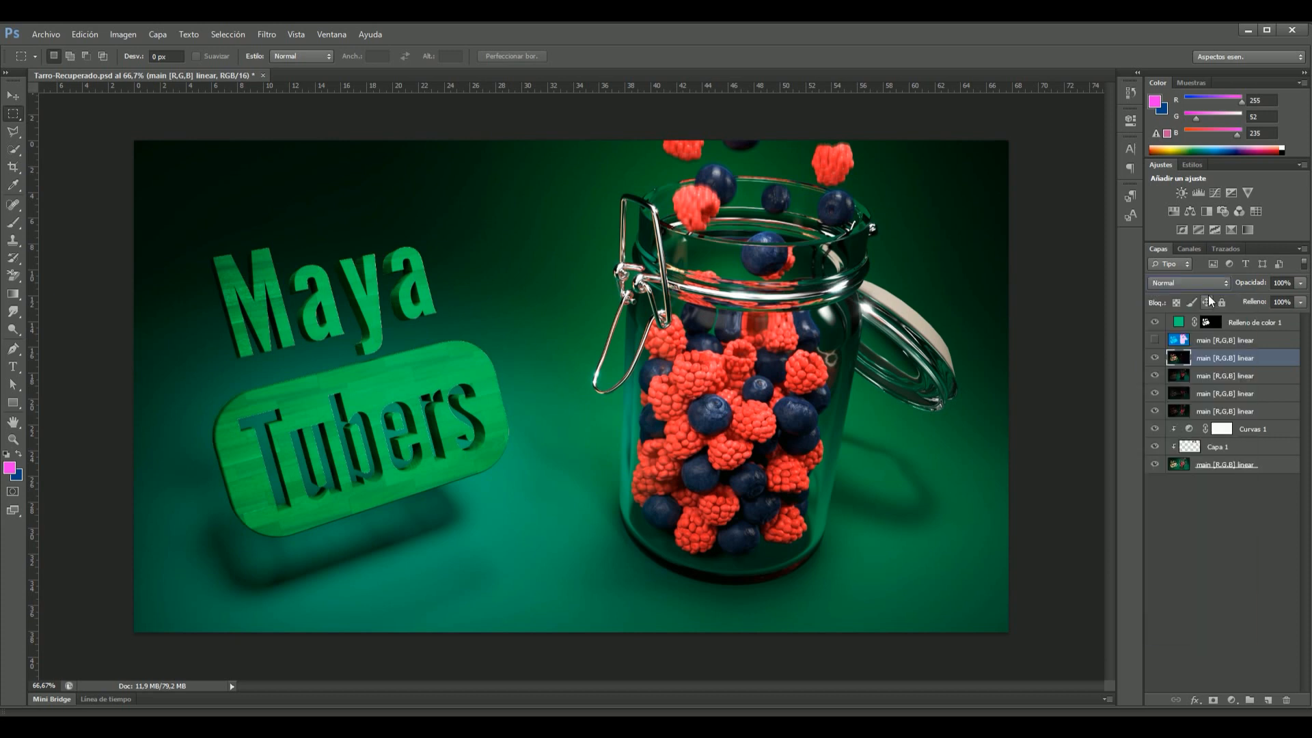
{"action": "left_click", "coordinate": [1301, 302]}
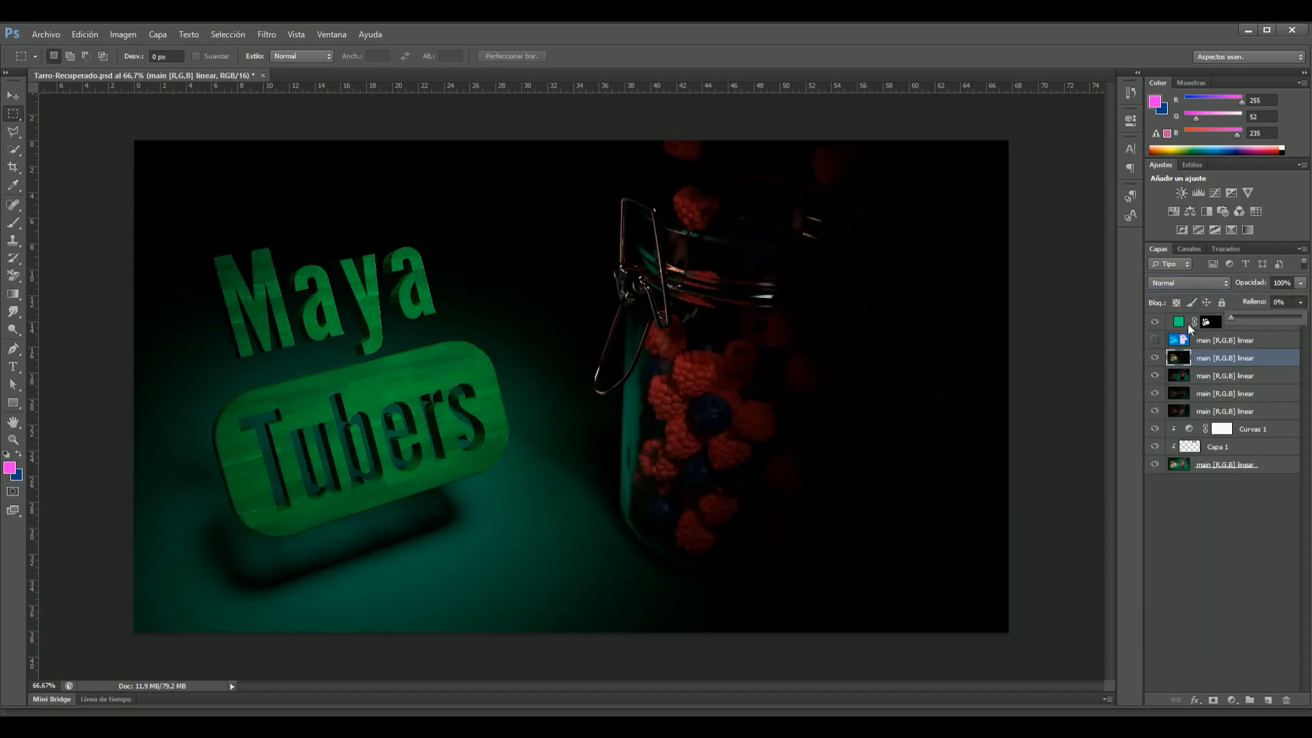
{"action": "left_click_drag", "start_coordinate": [1299, 319], "coordinate": [1232, 320]}
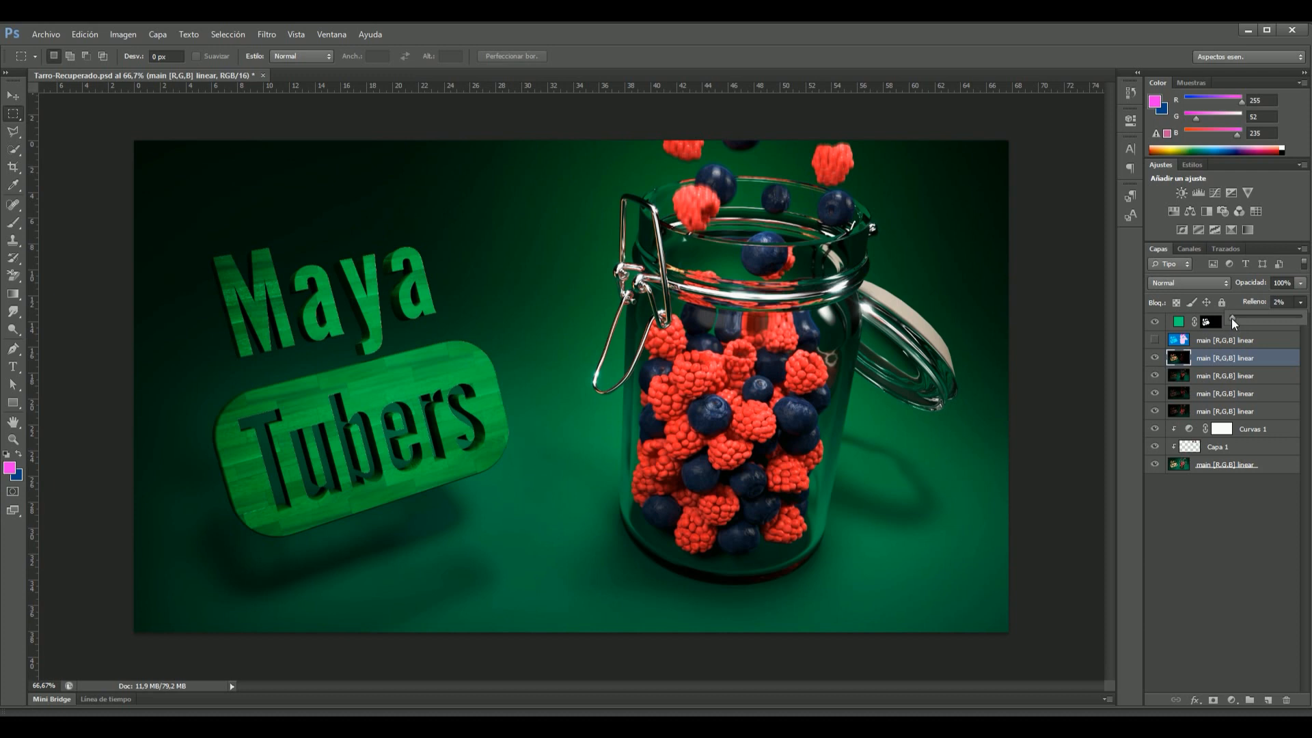
{"action": "left_click_drag", "start_coordinate": [1254, 319], "coordinate": [1310, 327]}
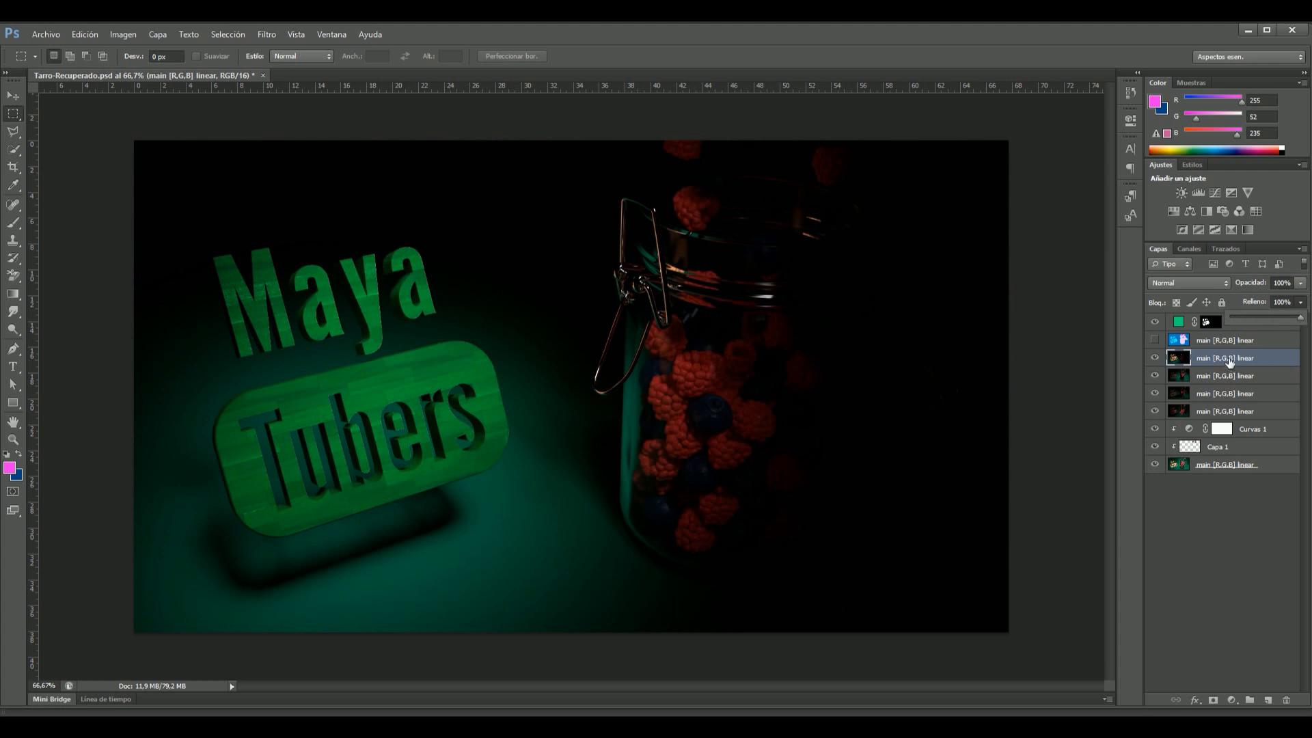
Set the light select layer's blend mode to Trama and compare its light at 0% and 100% fill, ending at 100%.
{"action": "left_click", "coordinate": [1190, 282]}
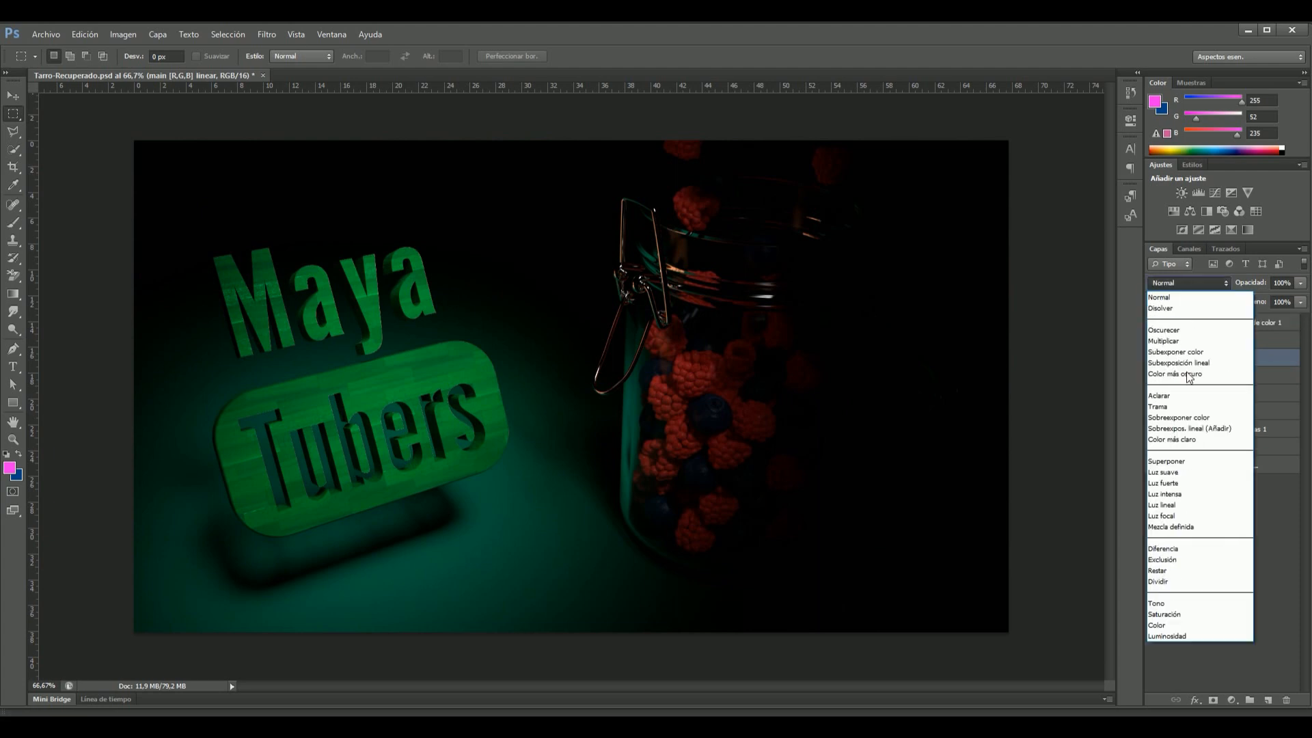
{"action": "left_click", "coordinate": [1187, 407]}
{"action": "left_click", "coordinate": [1300, 302]}
{"action": "left_click_drag", "start_coordinate": [1300, 319], "coordinate": [1167, 319]}
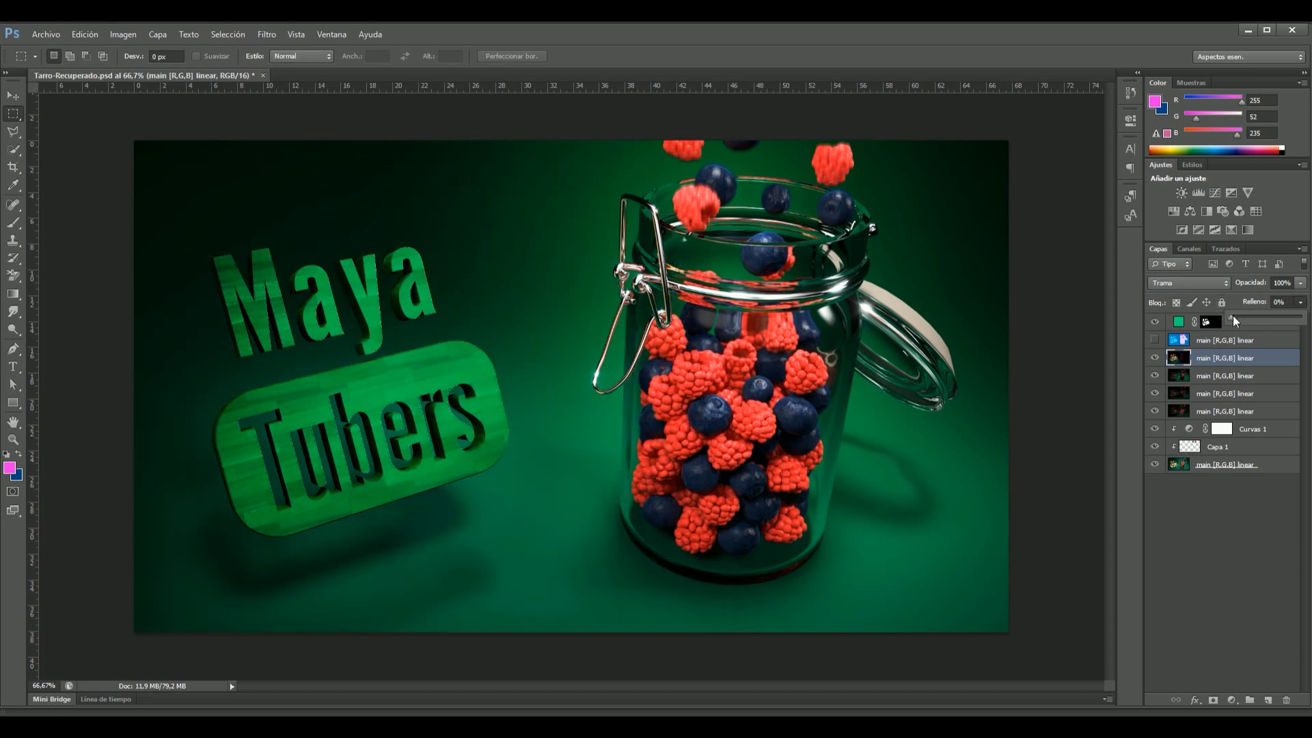
{"action": "left_click_drag", "start_coordinate": [1262, 316], "coordinate": [1285, 317]}
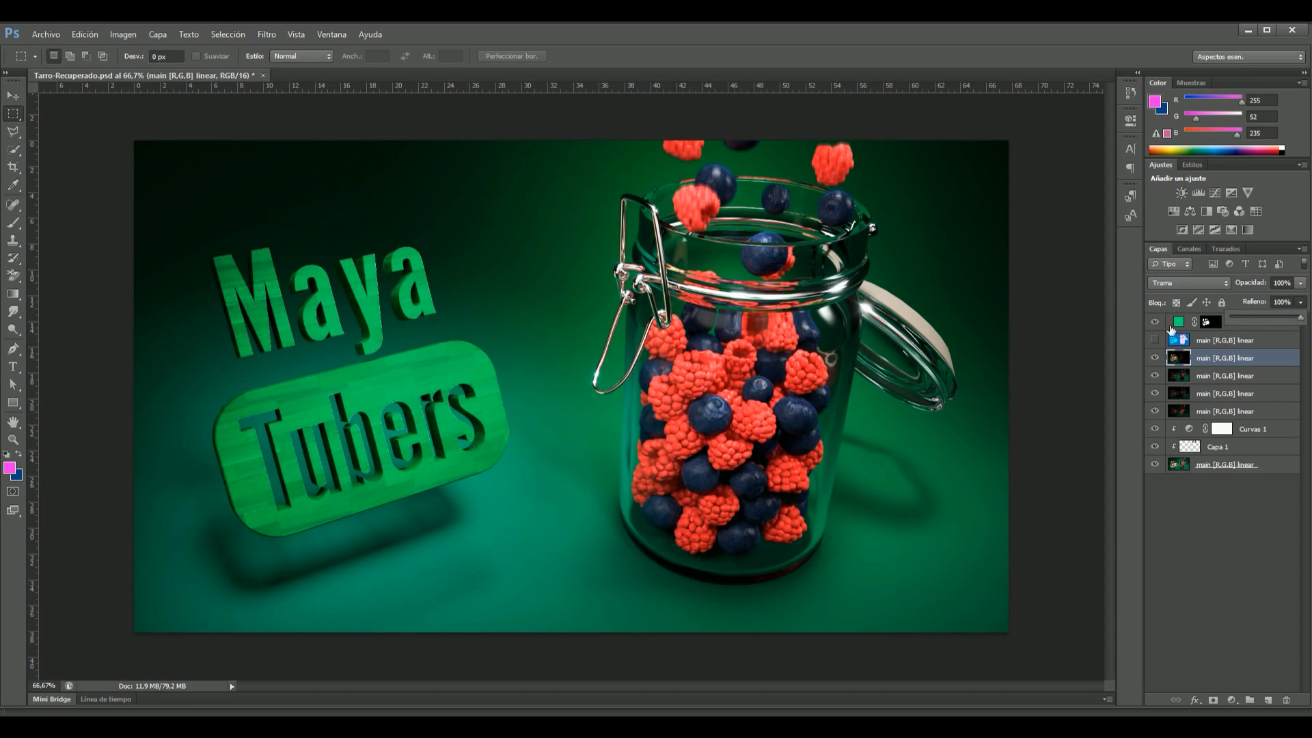
{"action": "left_click_drag", "start_coordinate": [1263, 321], "coordinate": [1310, 323]}
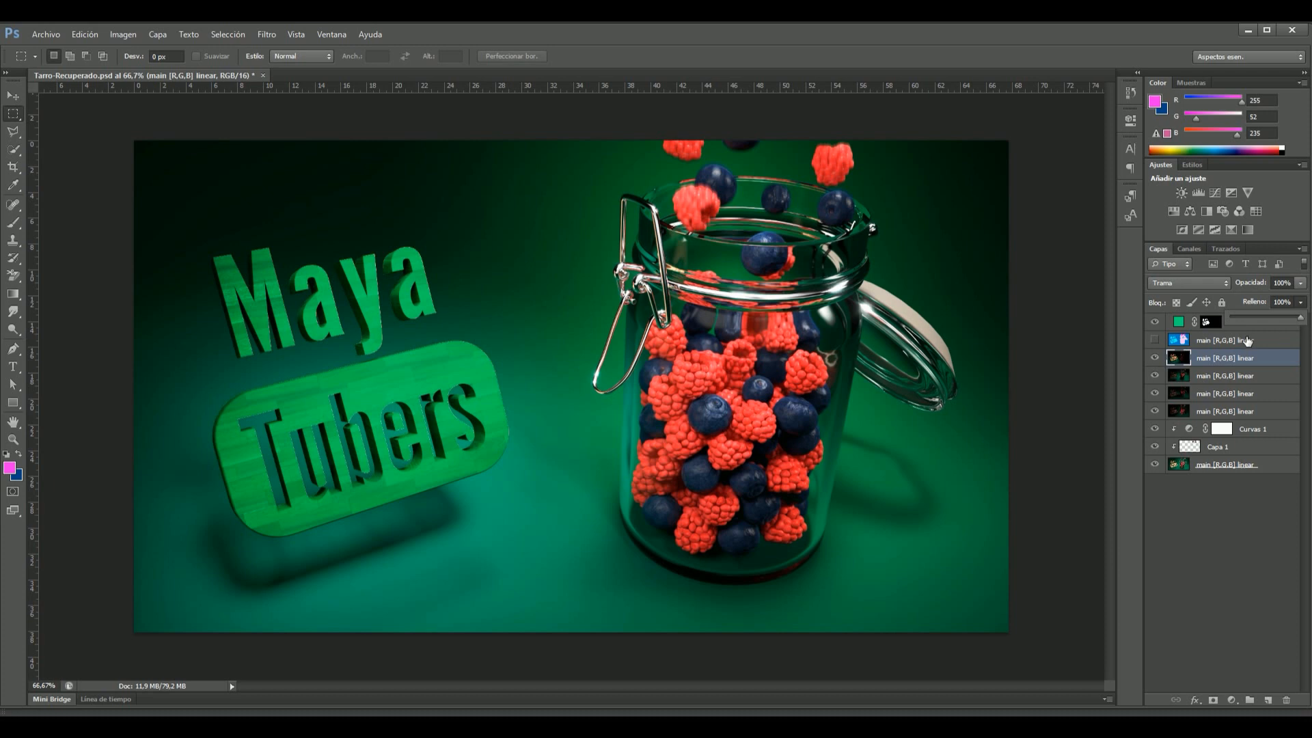